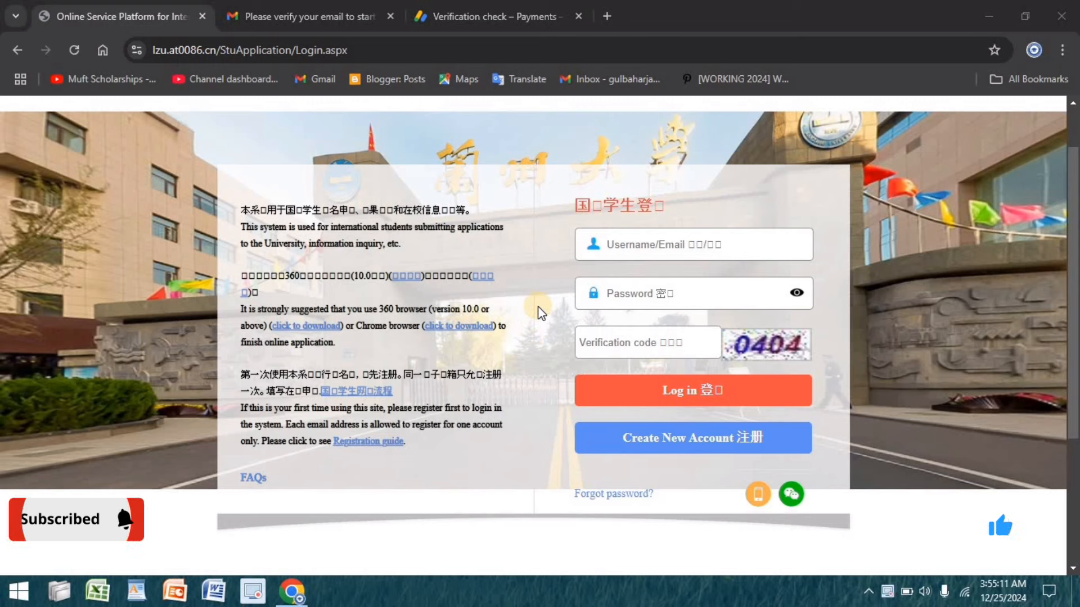
Review the login page's username, password and verification code fields, then start a new account.
click(274, 52)
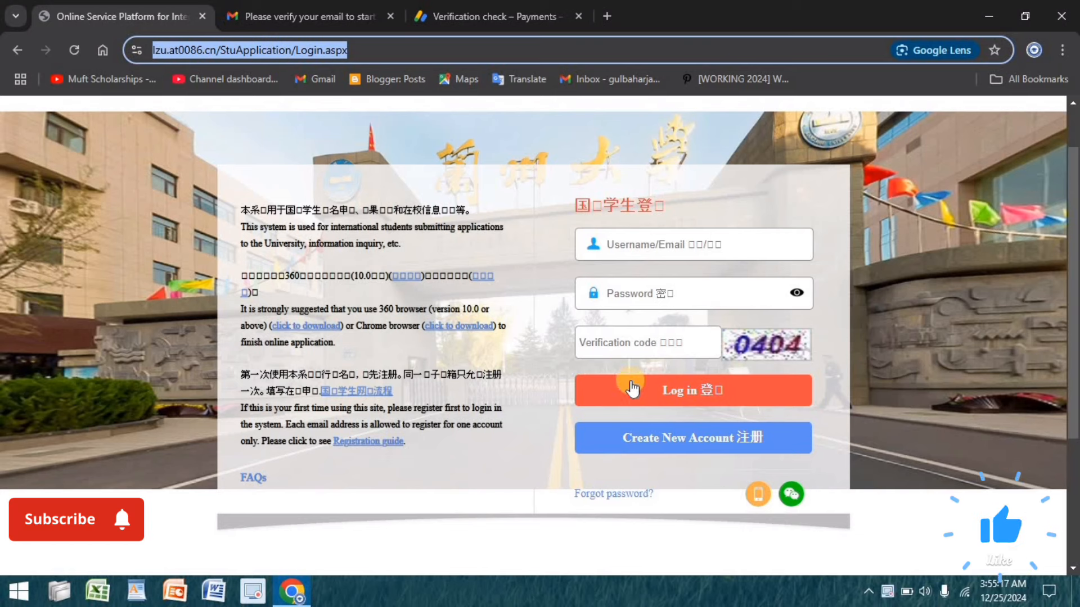
click(707, 185)
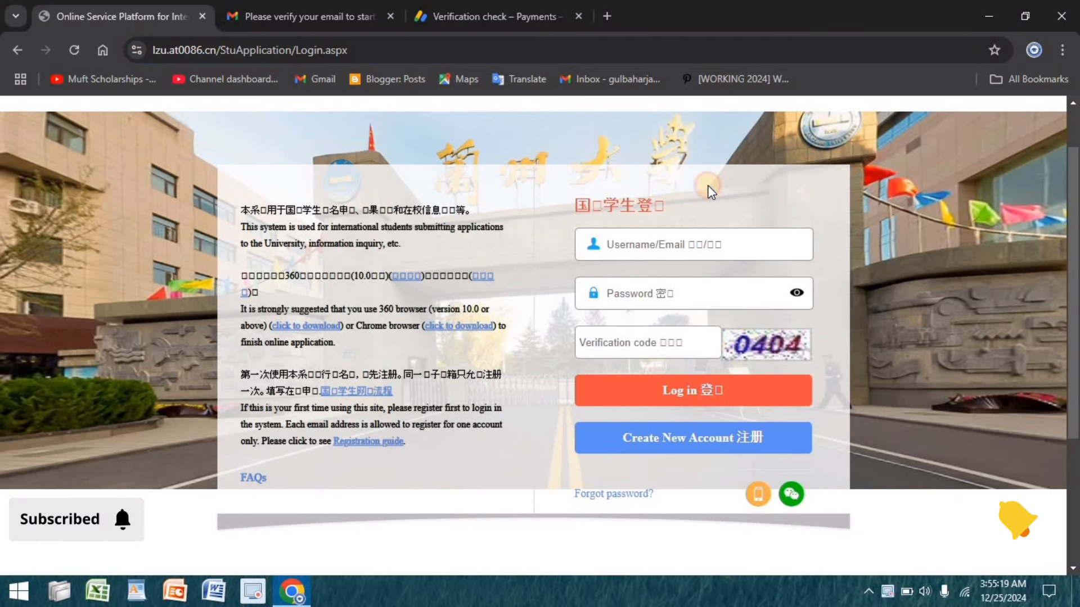
click(680, 231)
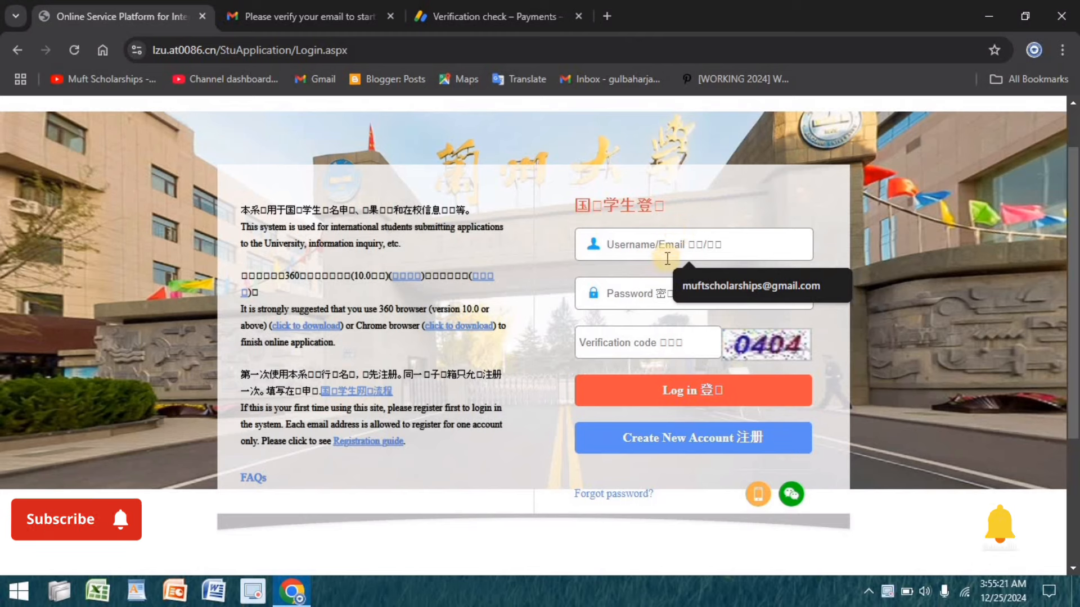
click(656, 288)
click(649, 335)
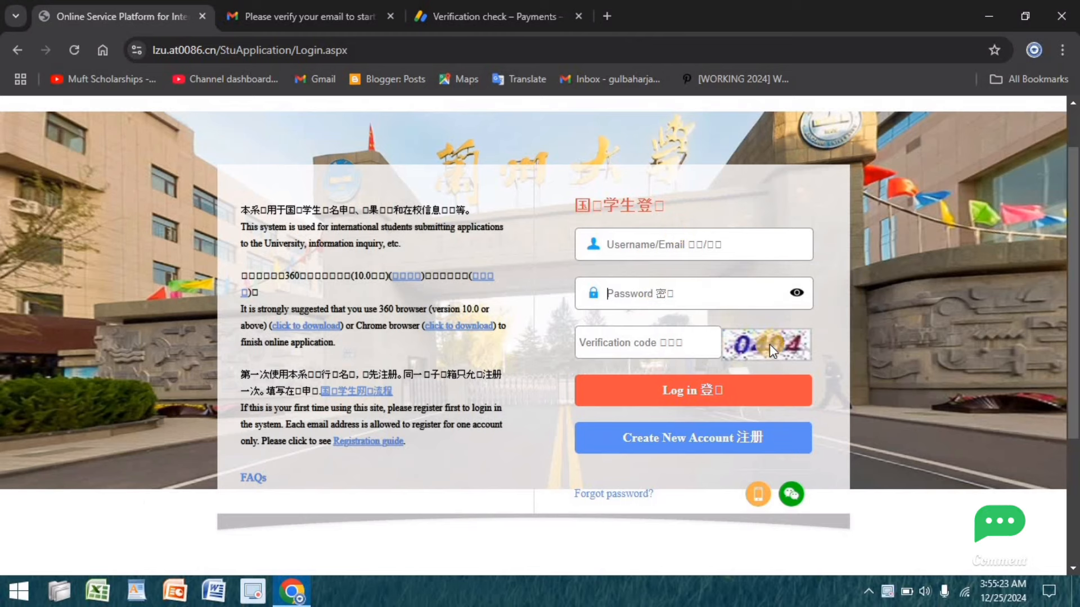
click(693, 437)
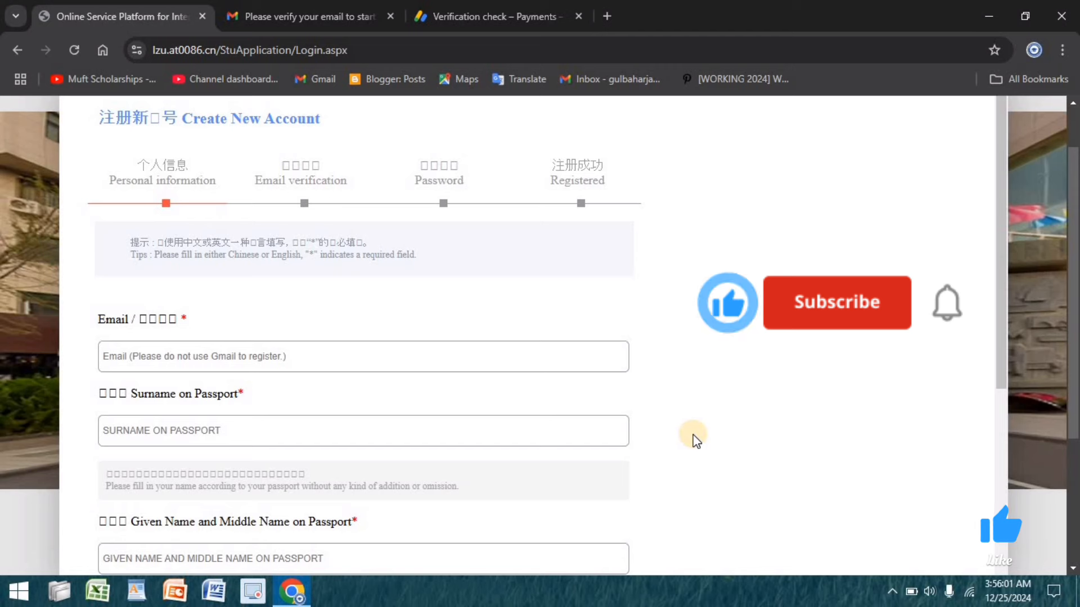
Go over the registration form's email, passport name, passport number and nationality fields, leaving them empty.
click(209, 359)
click(262, 387)
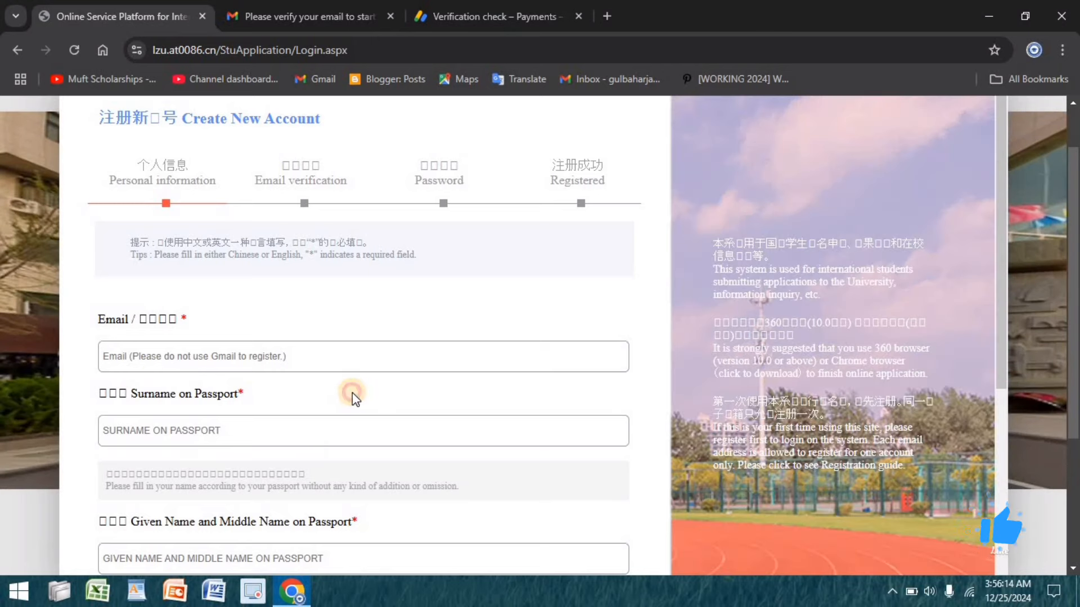
scroll(352, 393, down, 2)
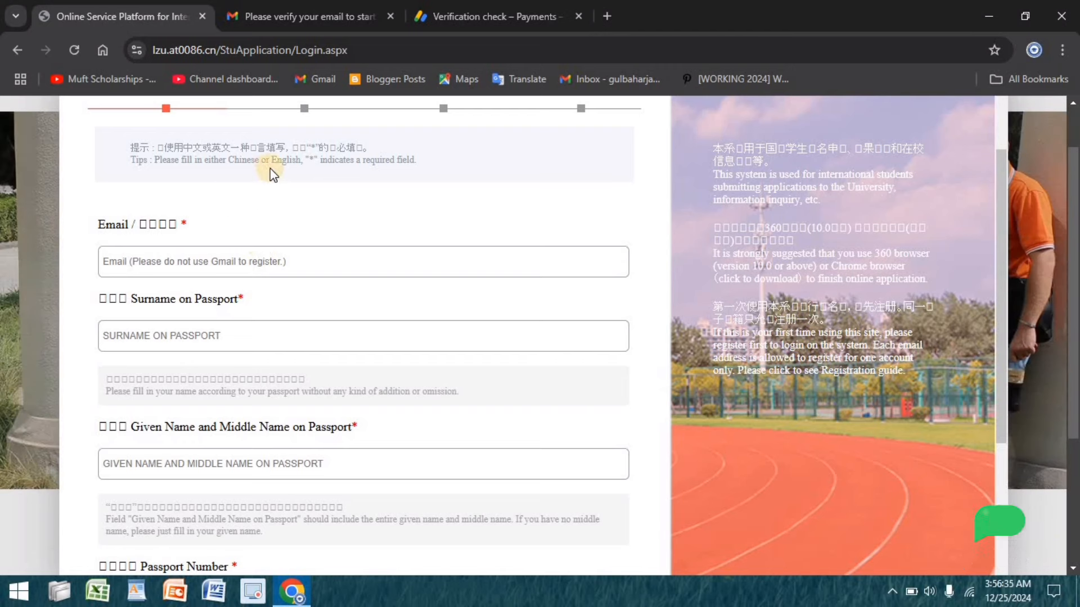
click(220, 264)
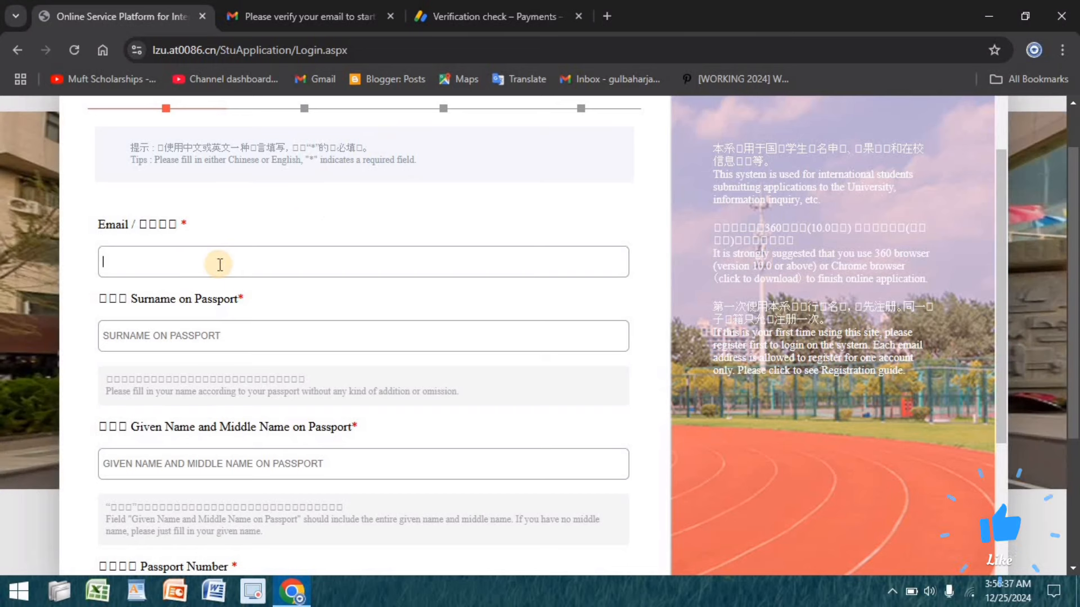
click(207, 340)
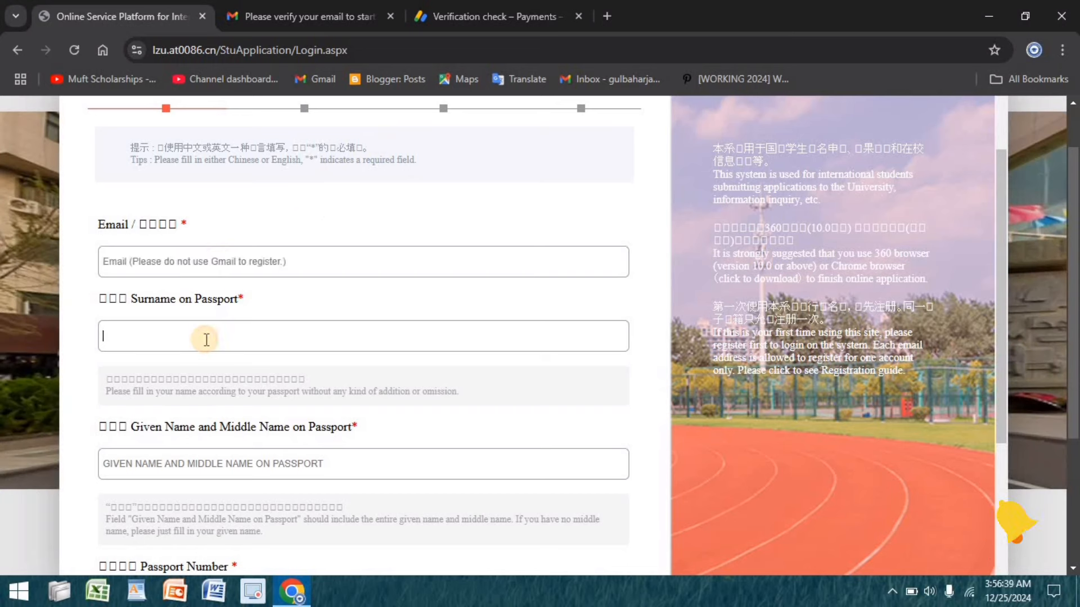
click(184, 462)
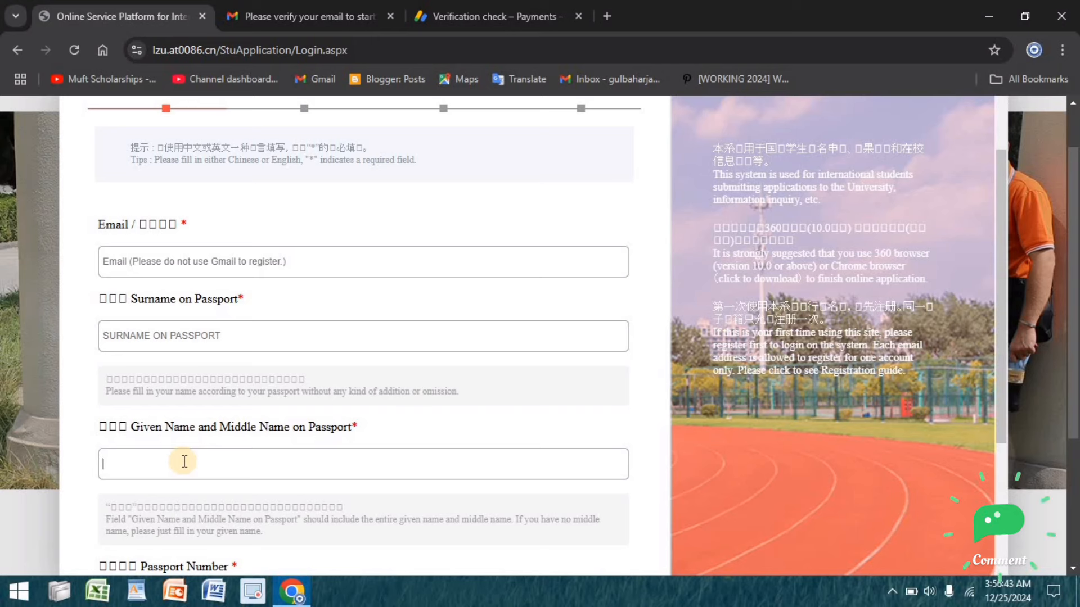
click(254, 504)
scroll(253, 504, down, 2)
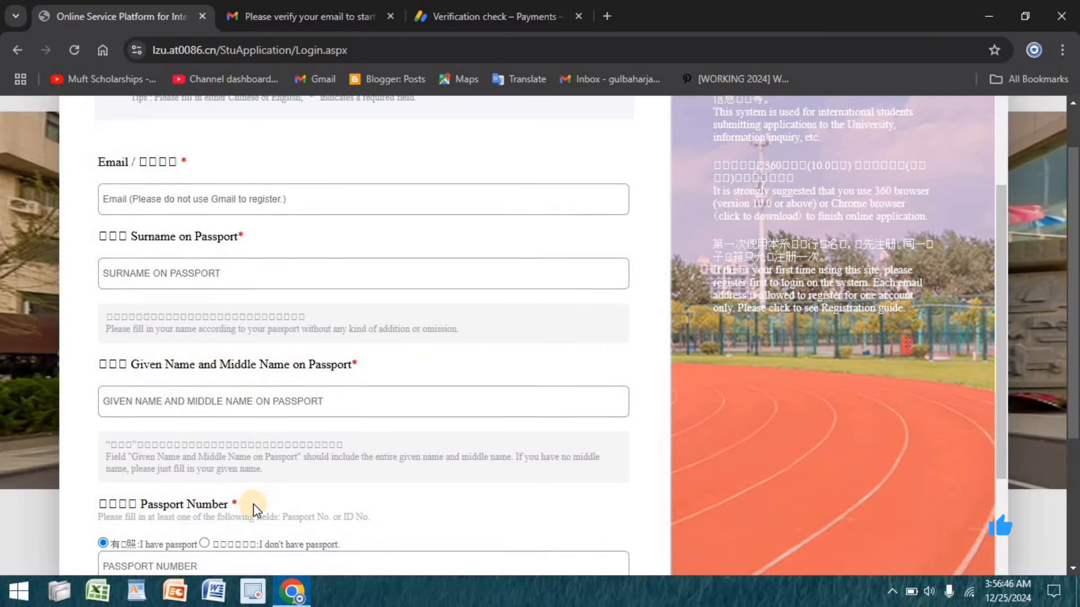
scroll(253, 504, down, 1)
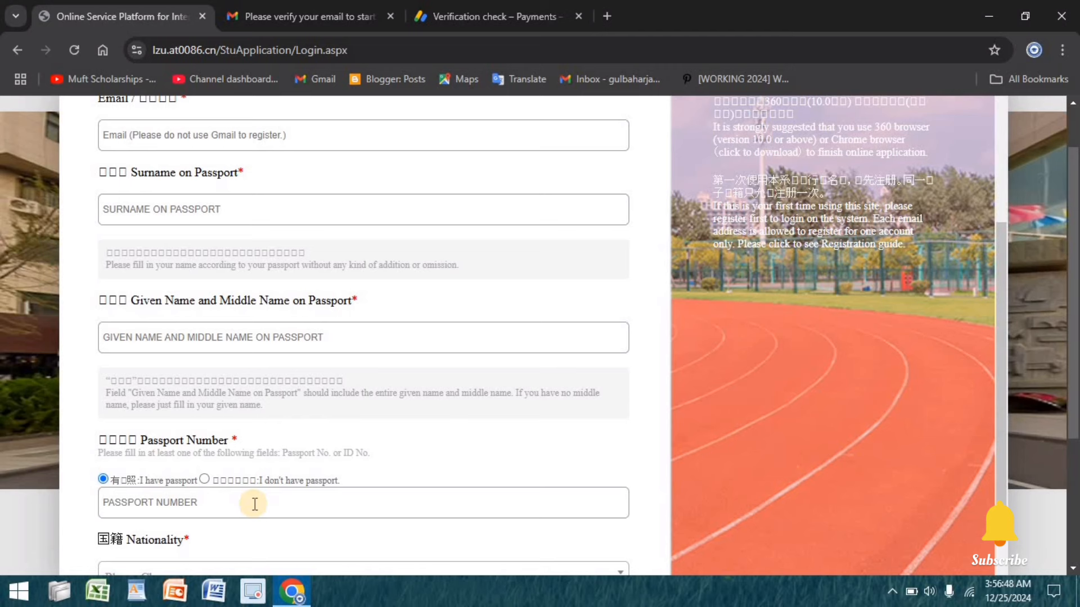
click(164, 505)
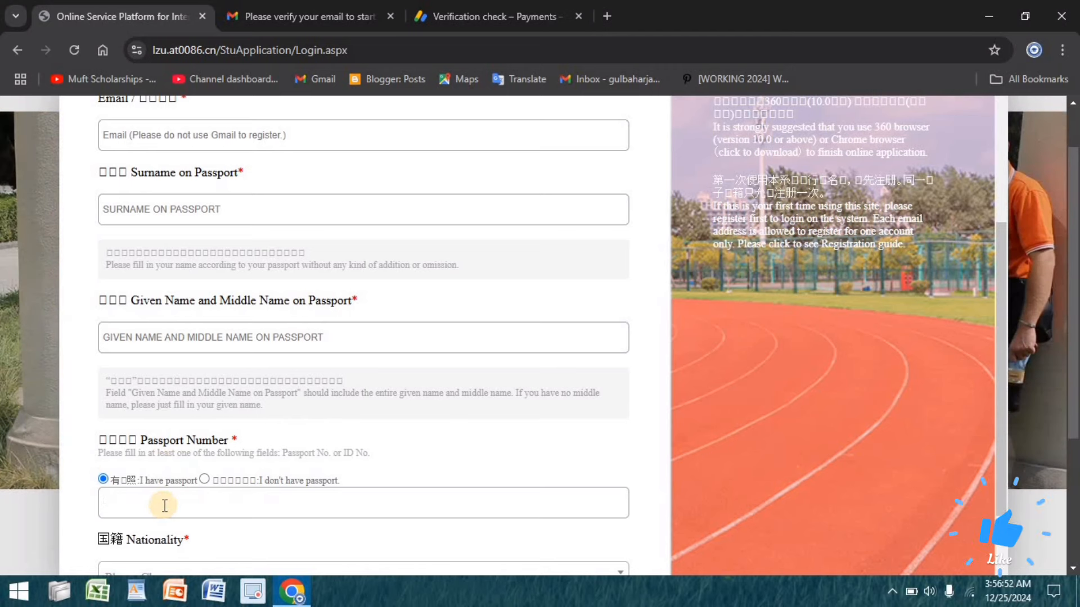
click(211, 538)
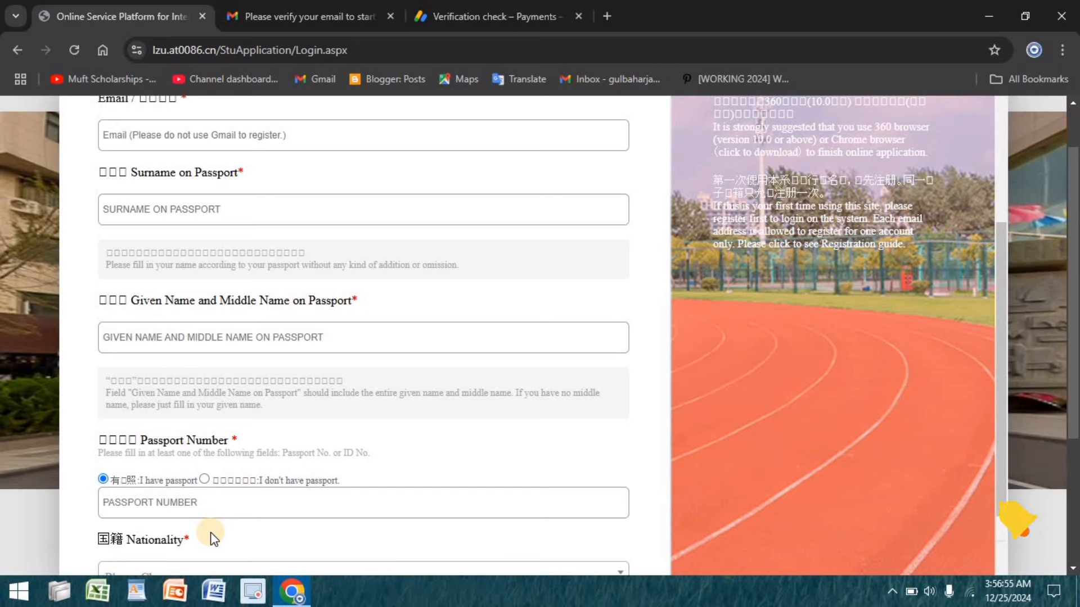
scroll(213, 538, down, 2)
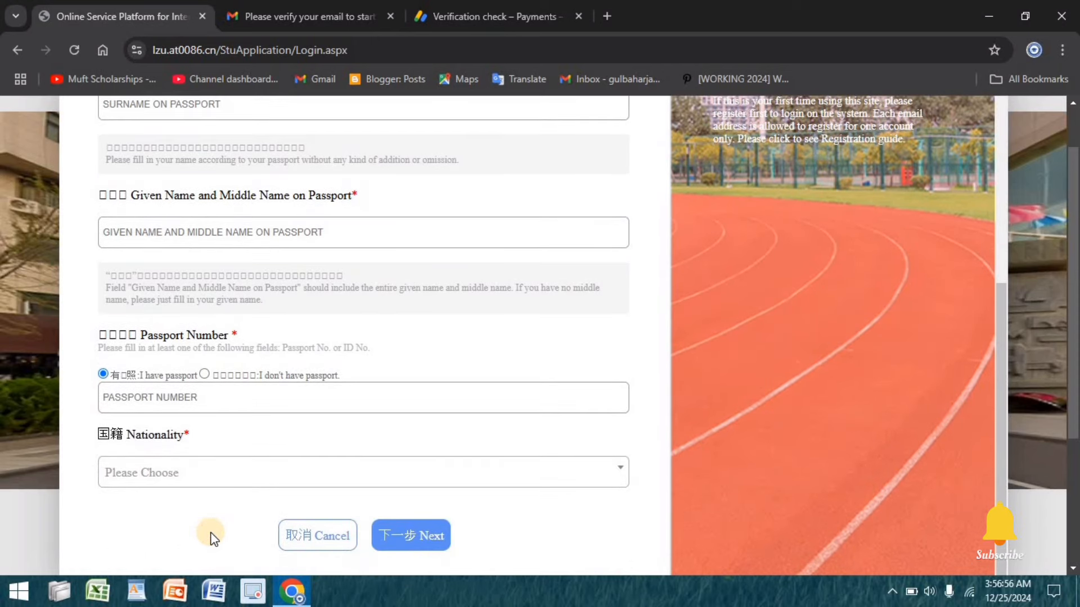
click(238, 485)
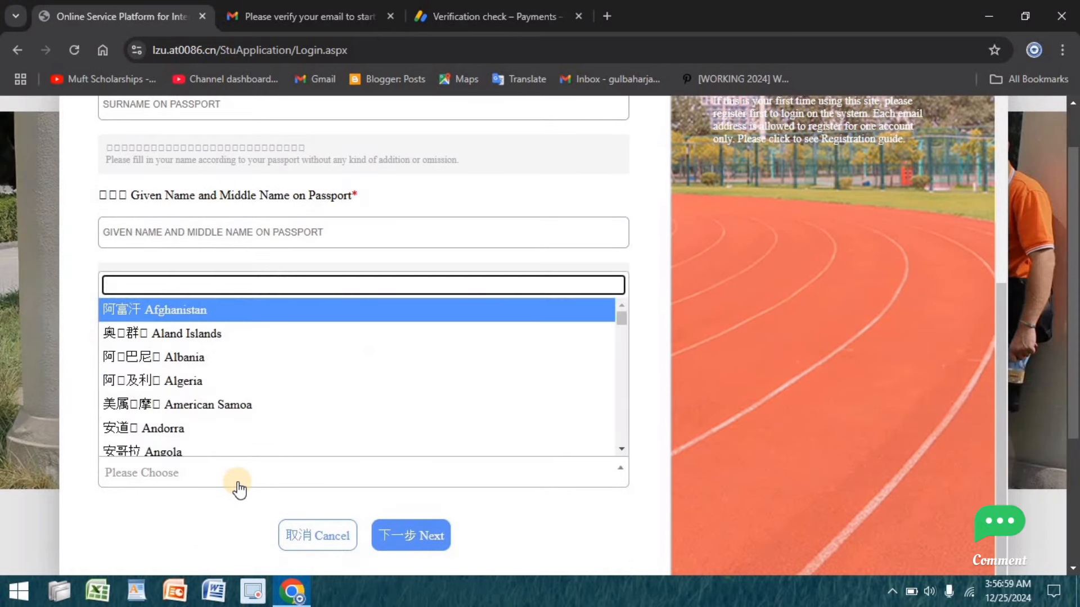
click(238, 485)
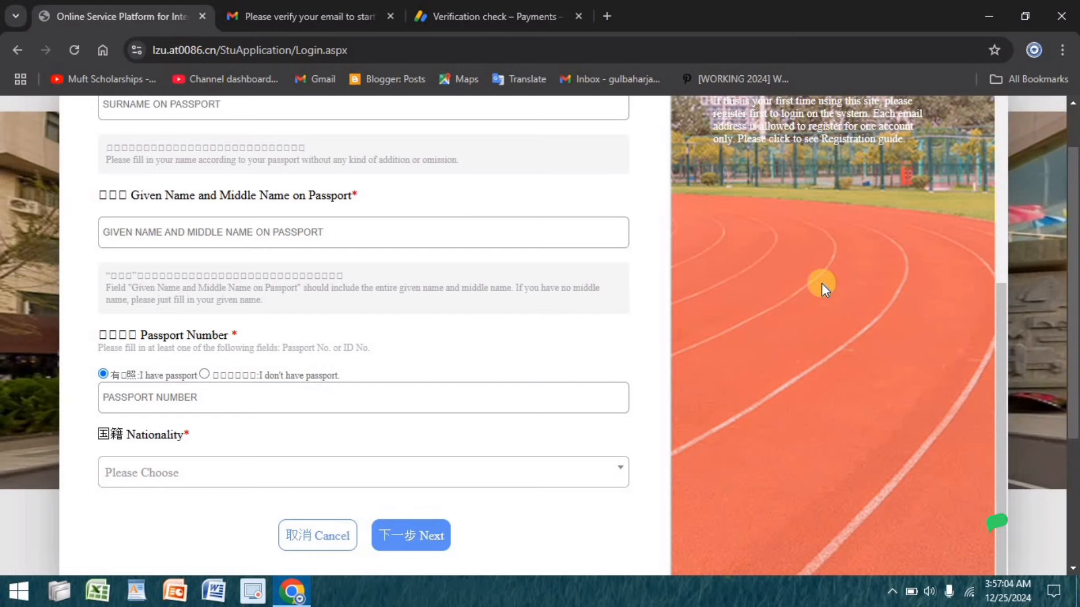
scroll(822, 284, up, 4)
scroll(822, 284, up, 2)
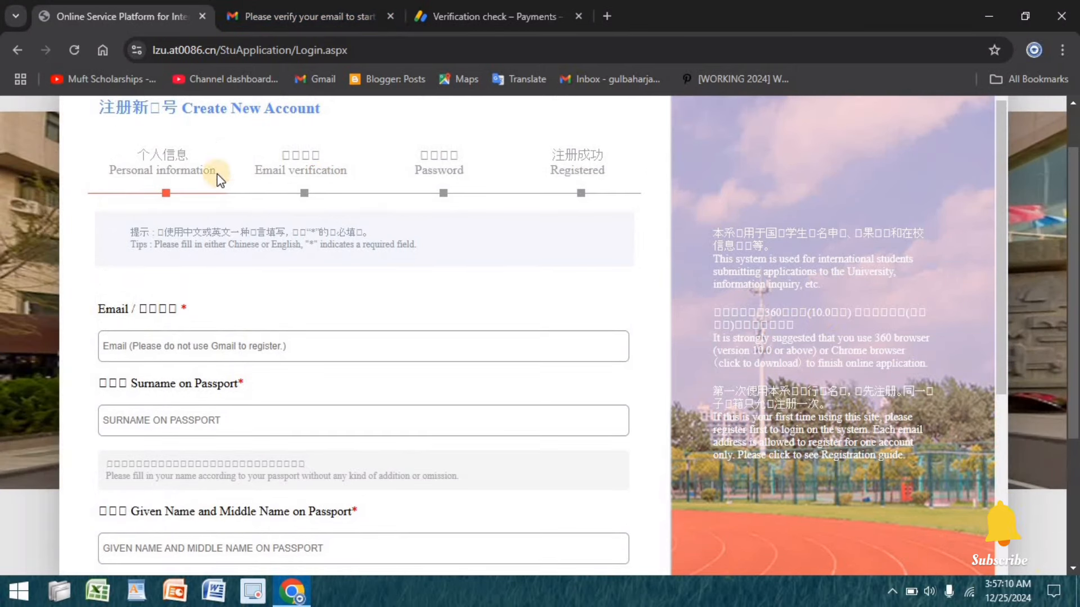
Copy the verification code from the Gmail message and return to the registration form.
click(309, 12)
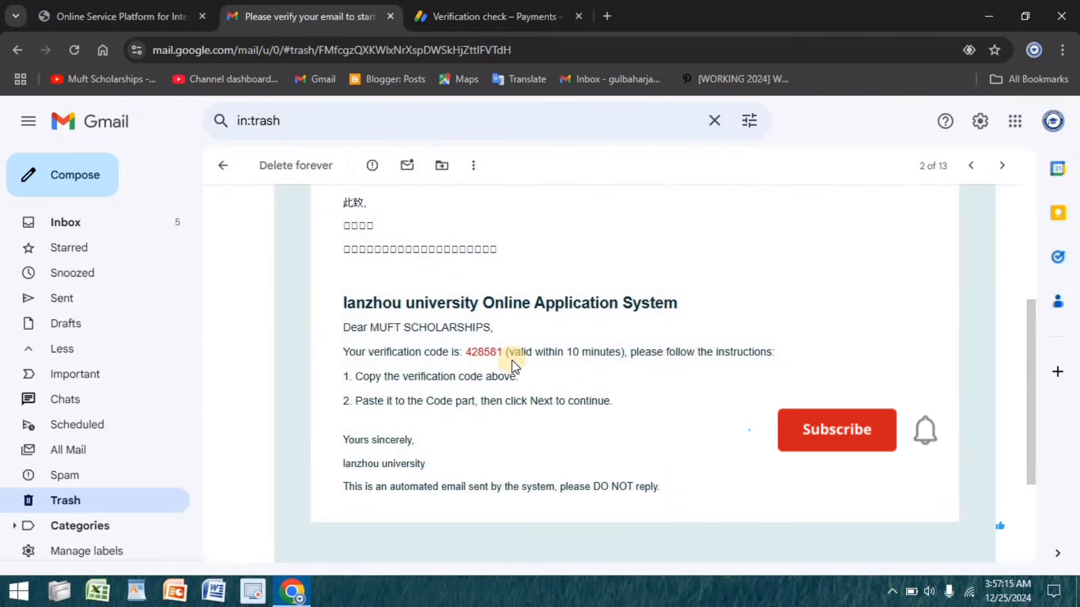
double_click(392, 328)
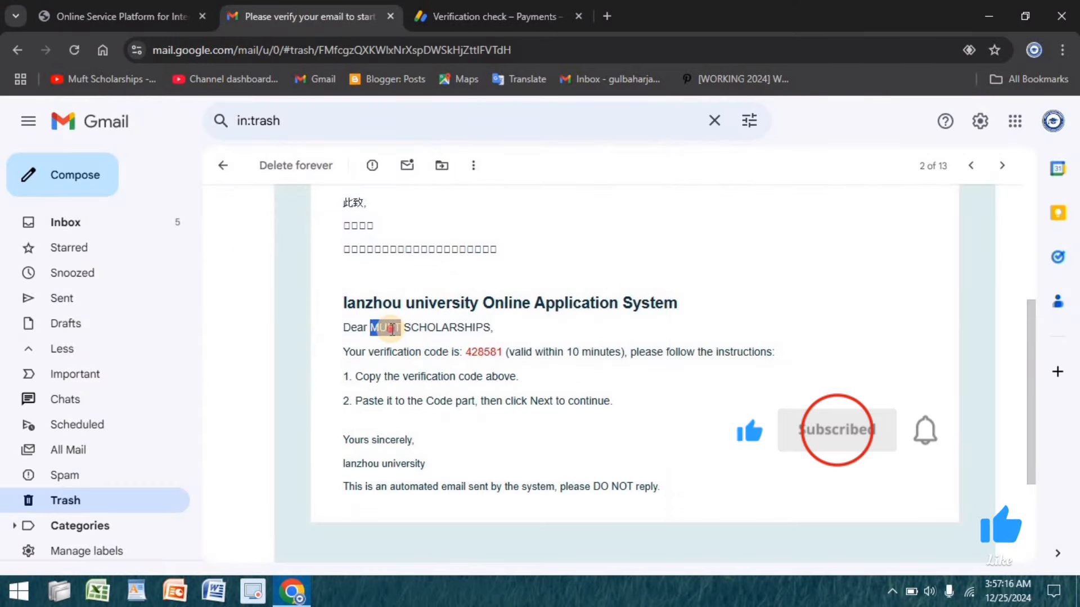
double_click(475, 353)
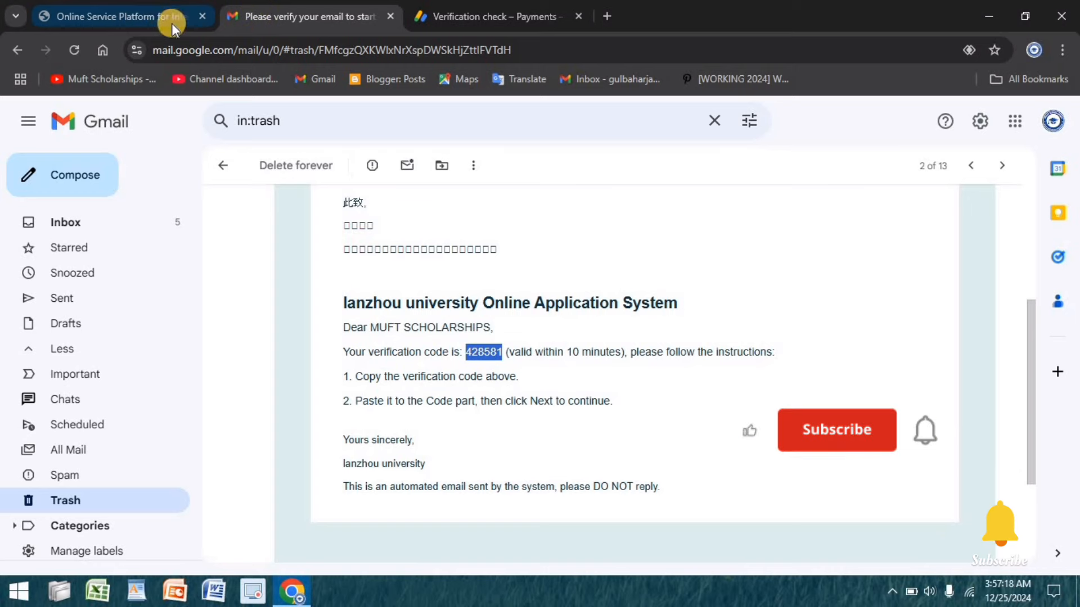
click(158, 12)
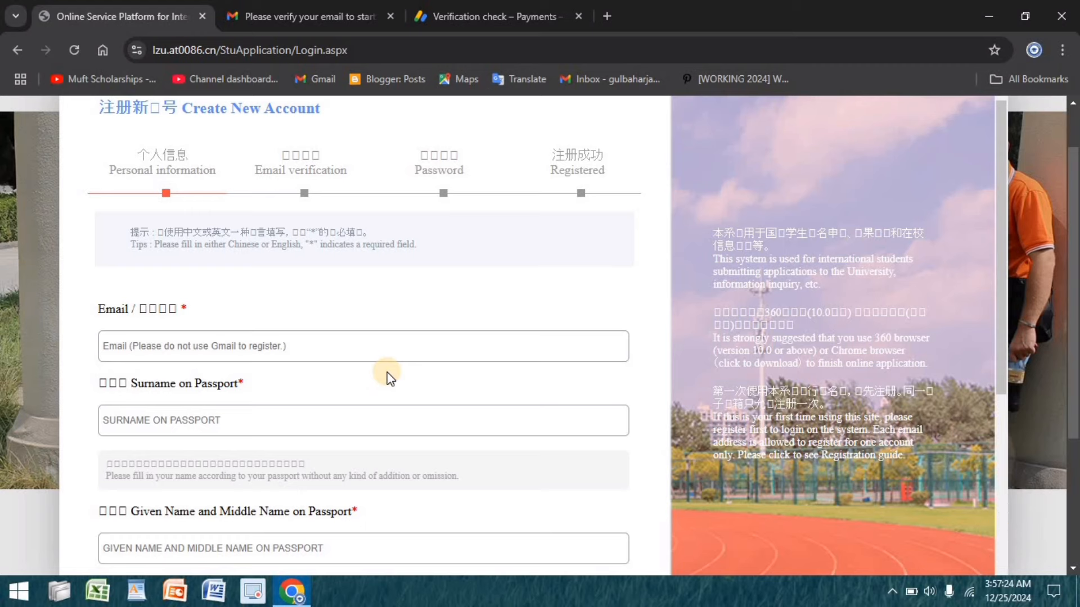
Scroll back to the top of the login page with email, password and captcha entered.
scroll(387, 372, up, 1)
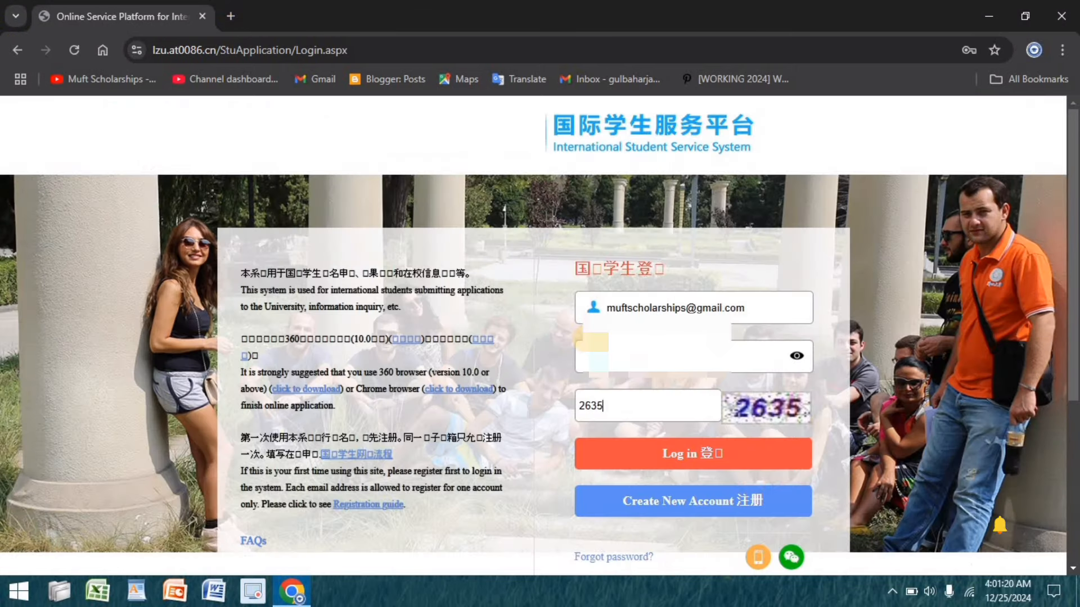
Log in to the application portal and read down through the Application Notes.
click(668, 454)
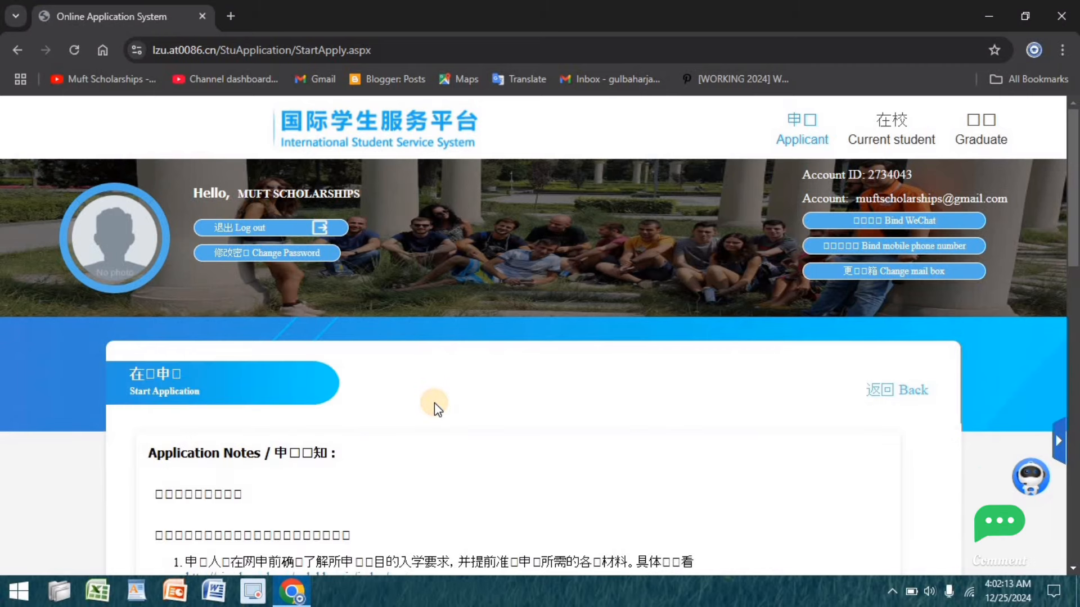
scroll(434, 403, down, 3)
scroll(434, 403, down, 3)
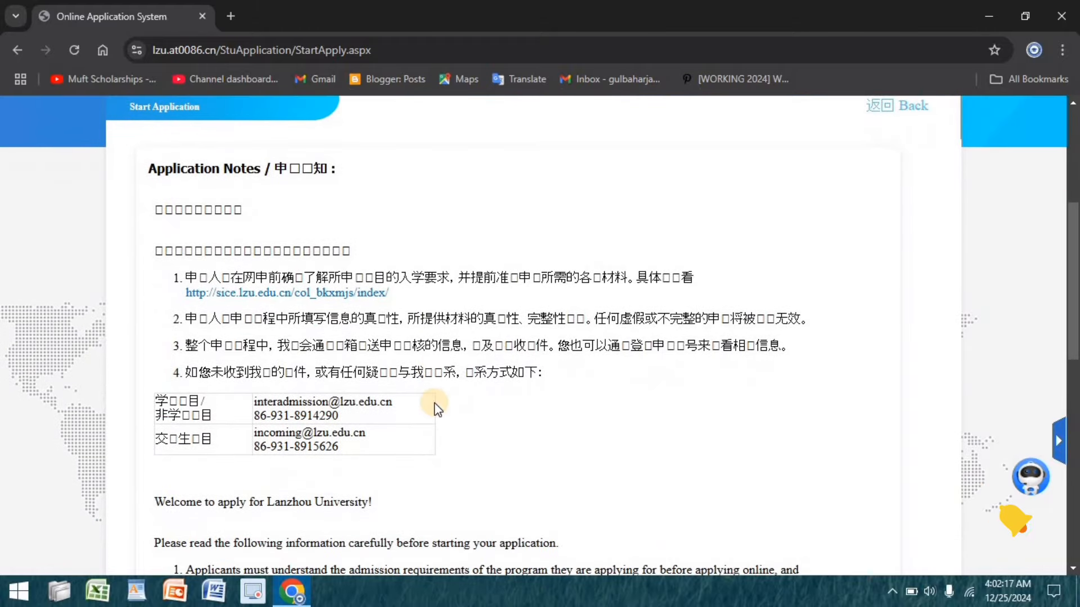
scroll(434, 403, down, 1)
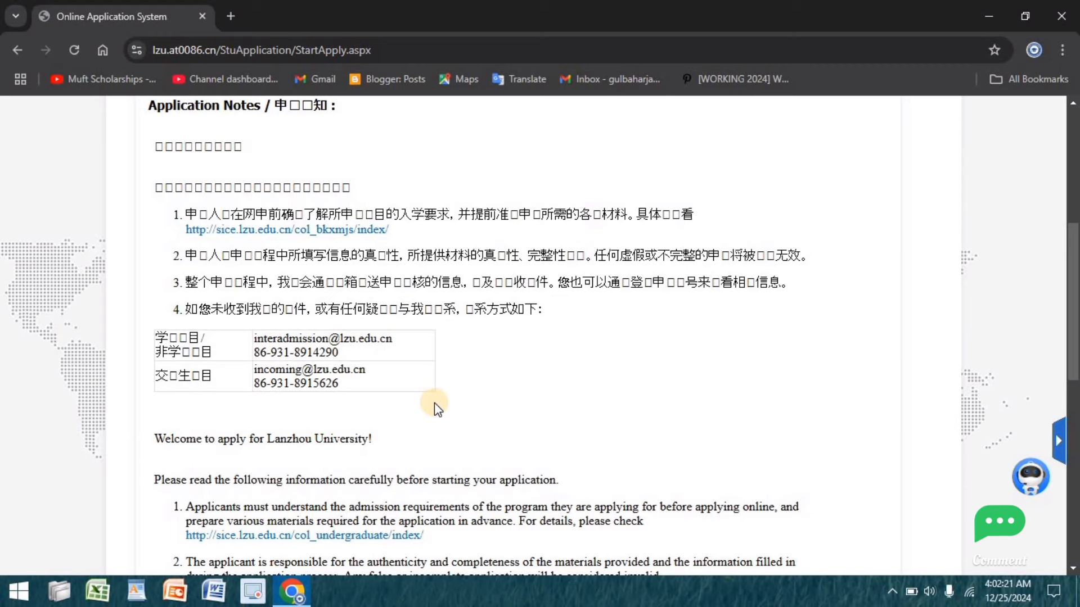
scroll(434, 402, down, 2)
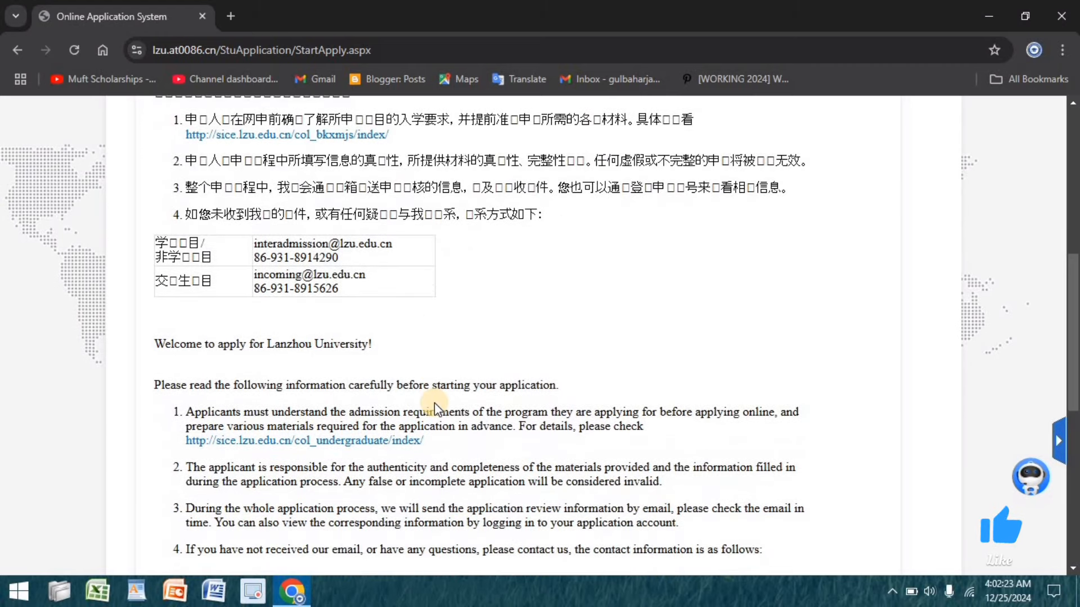
scroll(434, 403, down, 1)
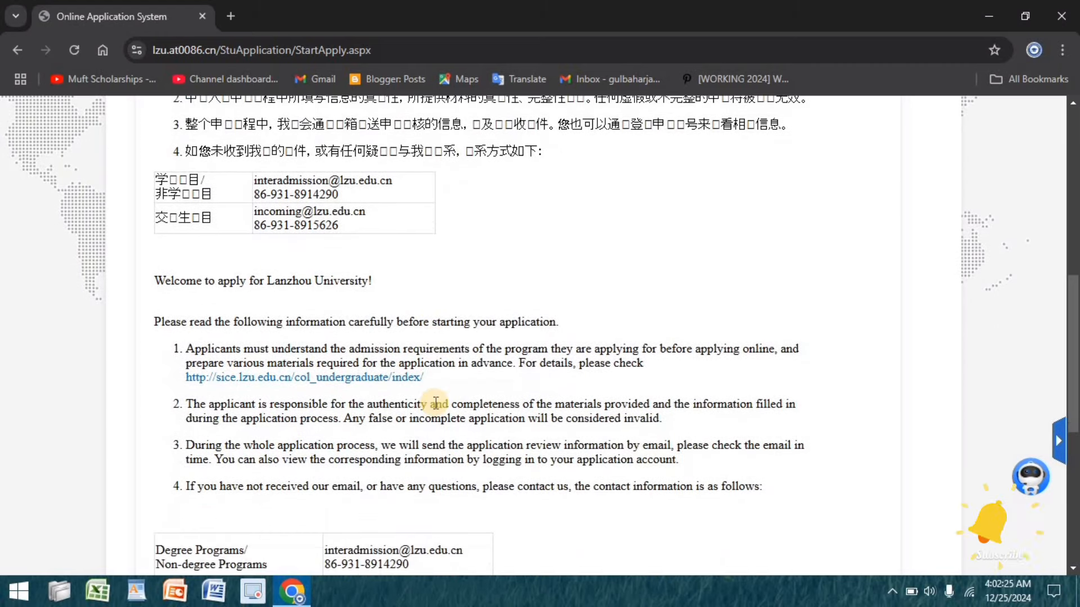
scroll(434, 403, down, 1)
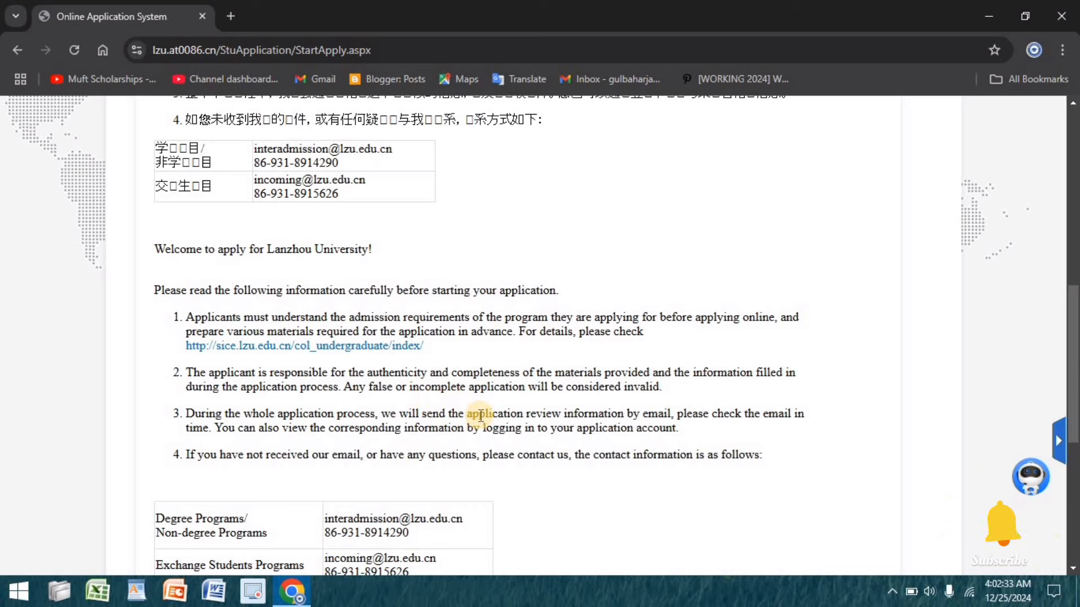
scroll(482, 417, down, 1)
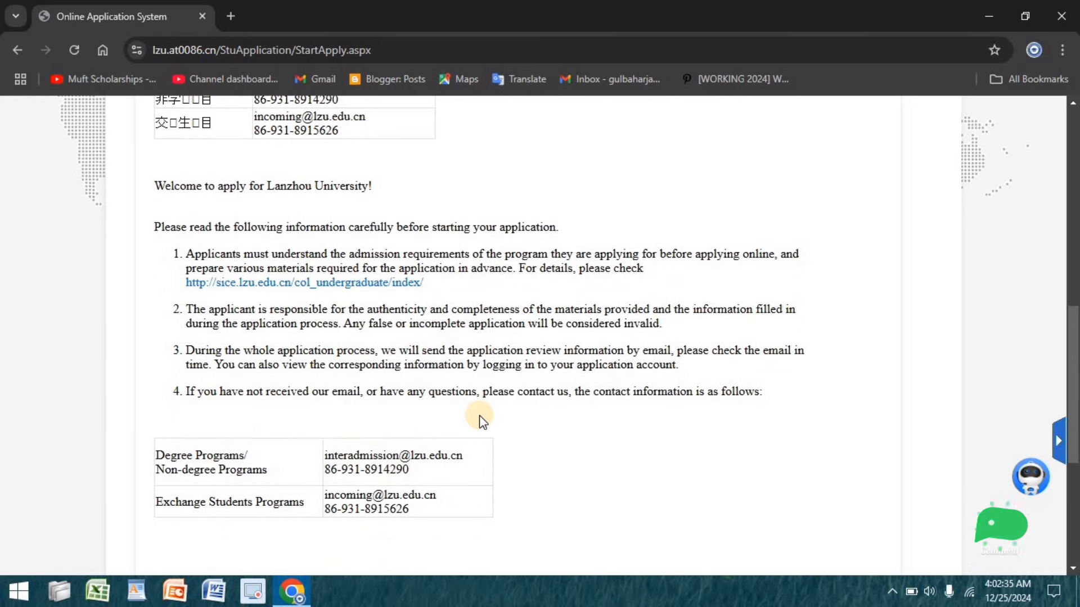
Select I Agree on the application notes and scroll down to the enrollment categories.
double_click(658, 352)
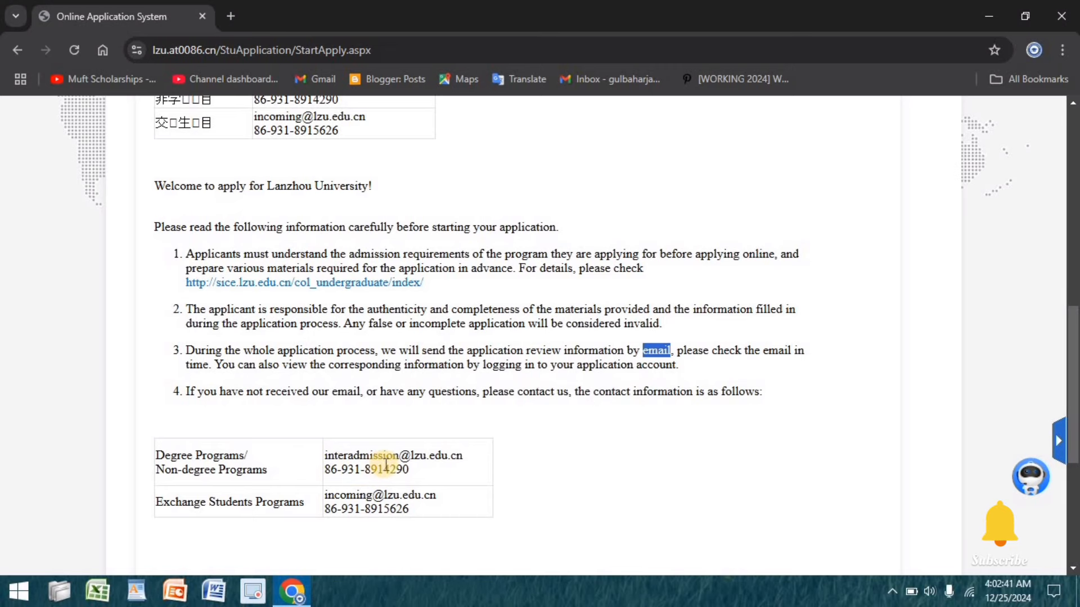
click(607, 446)
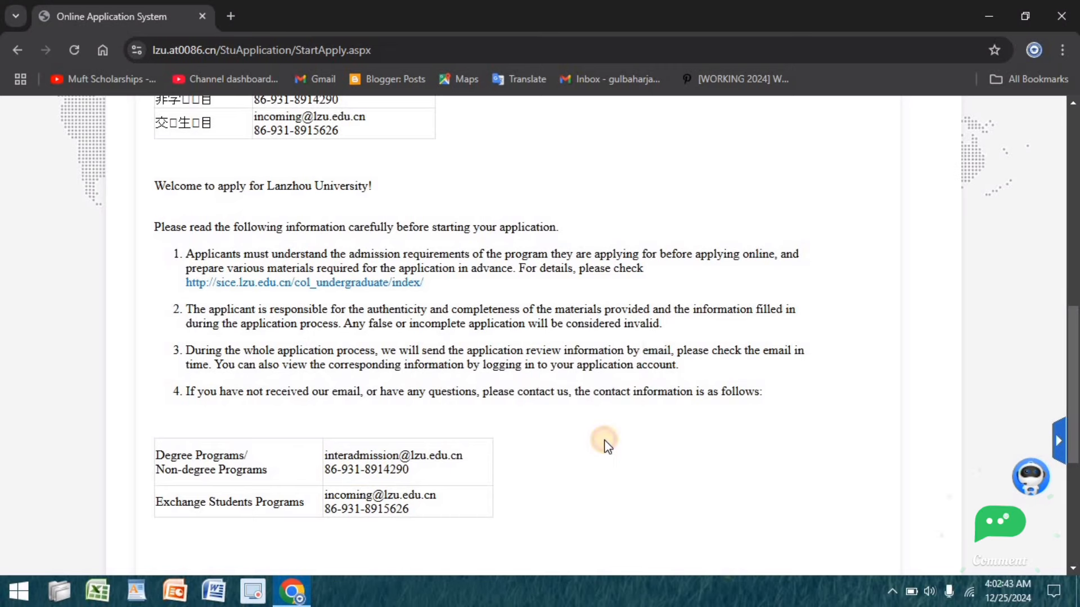
scroll(606, 446, down, 2)
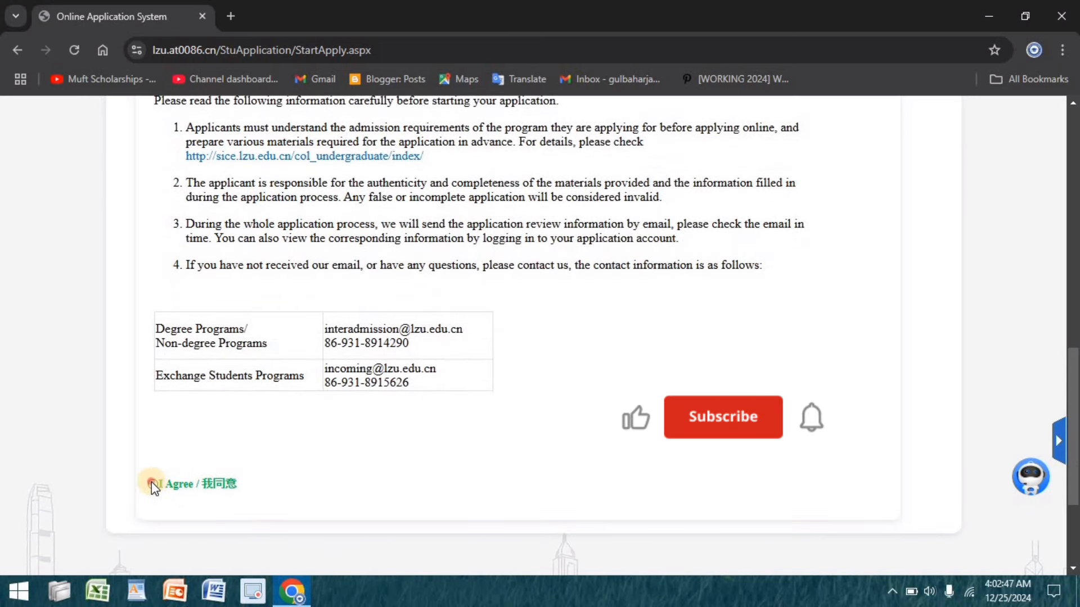
click(153, 484)
scroll(498, 439, down, 5)
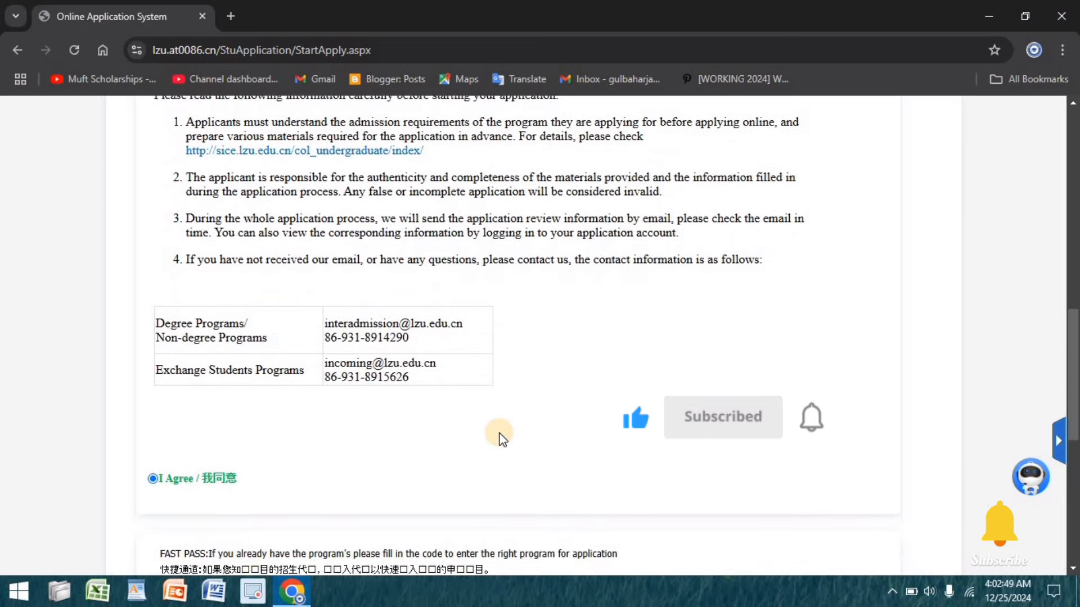
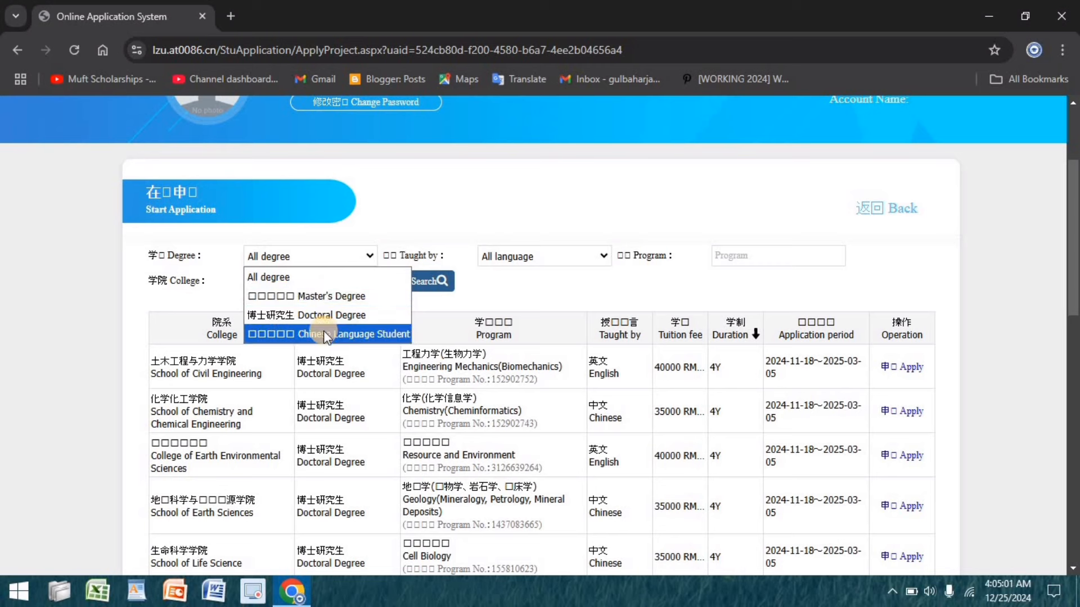
Search for Master's Degree programs taught in English, with no college restriction.
click(332, 297)
click(506, 258)
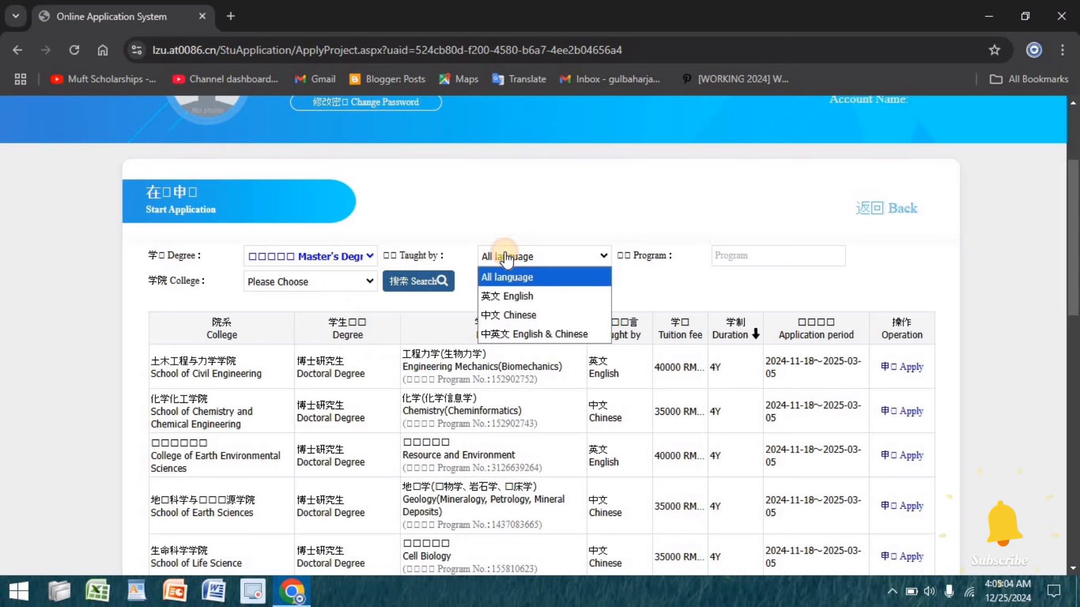
click(515, 295)
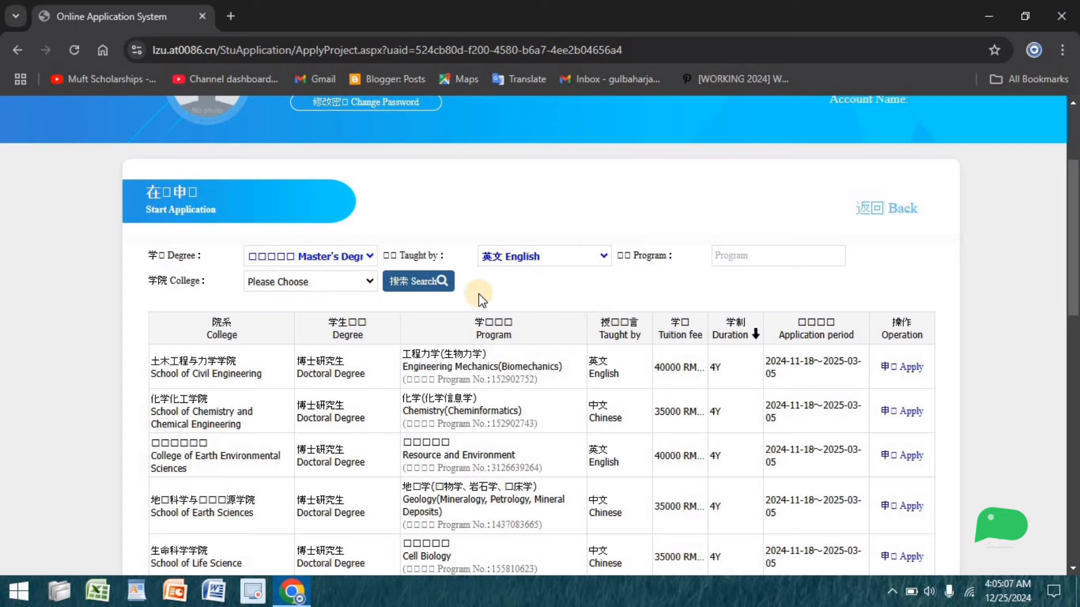
click(367, 288)
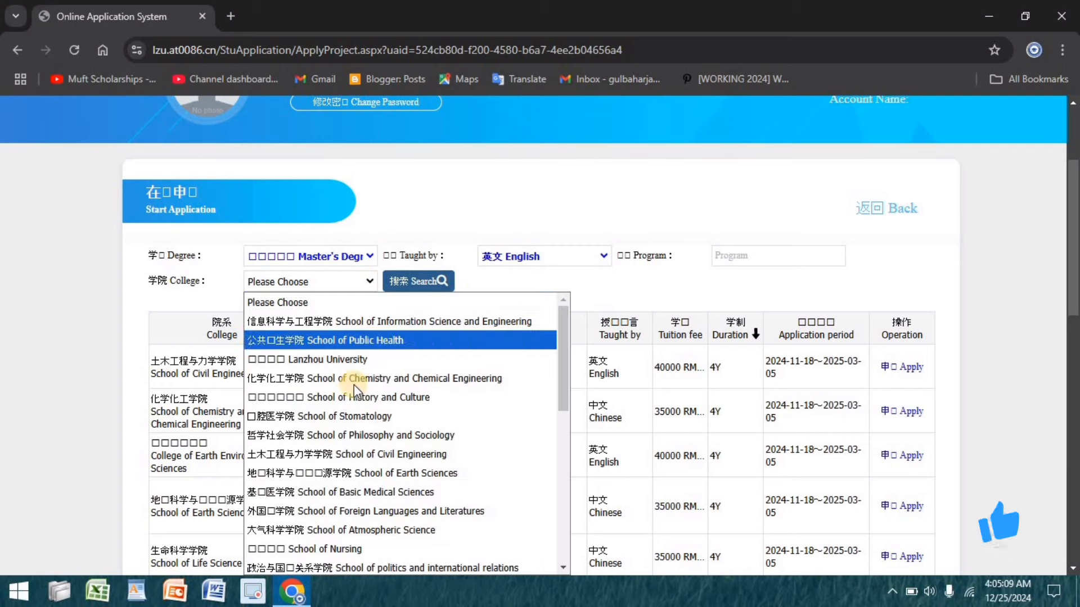
click(588, 285)
click(406, 284)
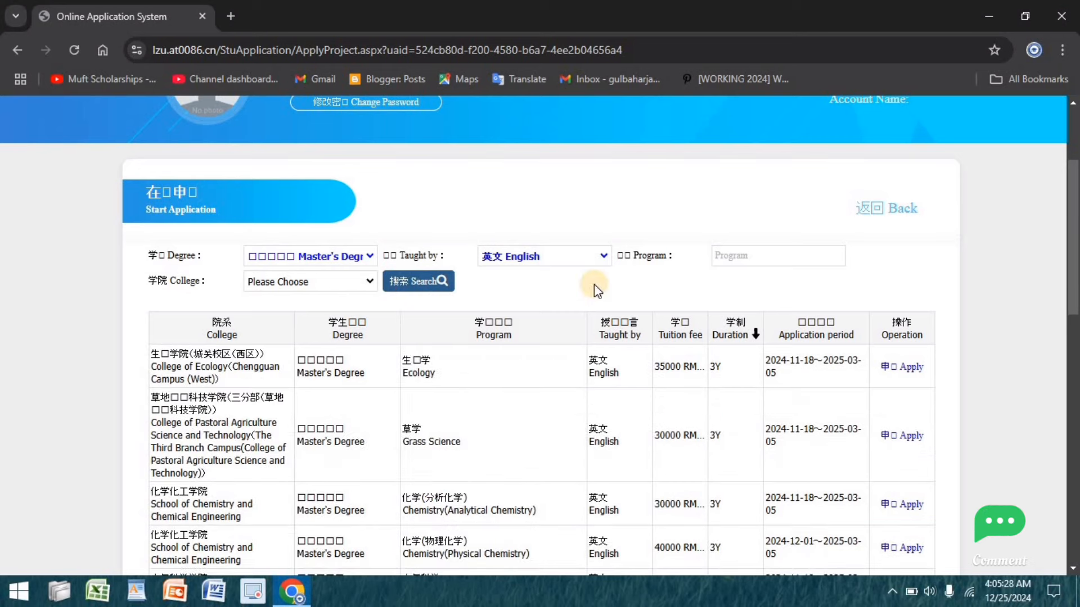
Page through the results to page 3, which ends with Public Health (35000 RMB, 2Y).
scroll(594, 284, down, 1)
scroll(594, 285, down, 3)
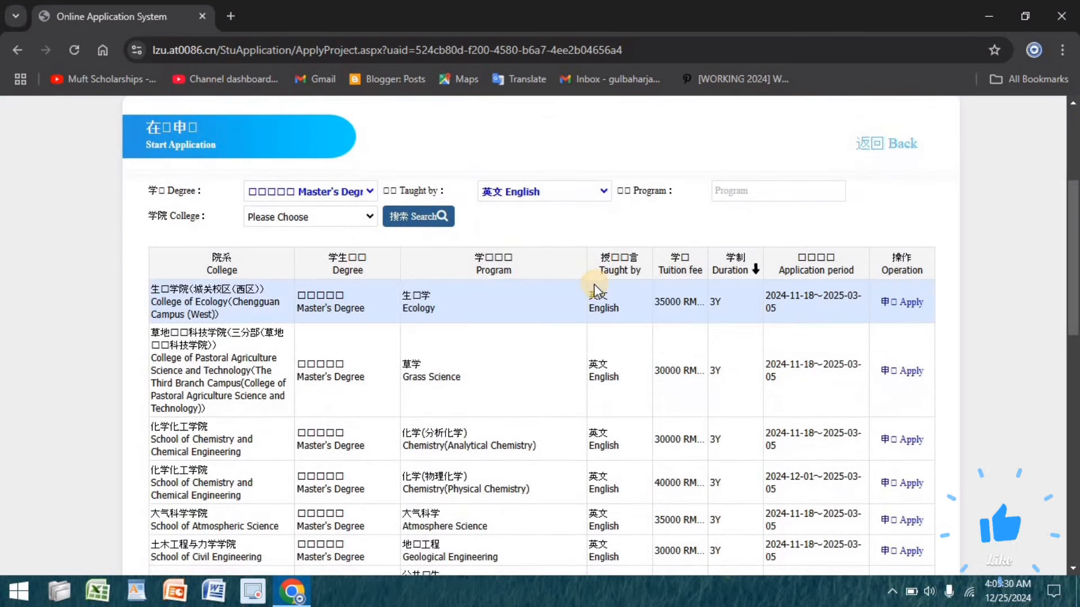
scroll(594, 285, down, 4)
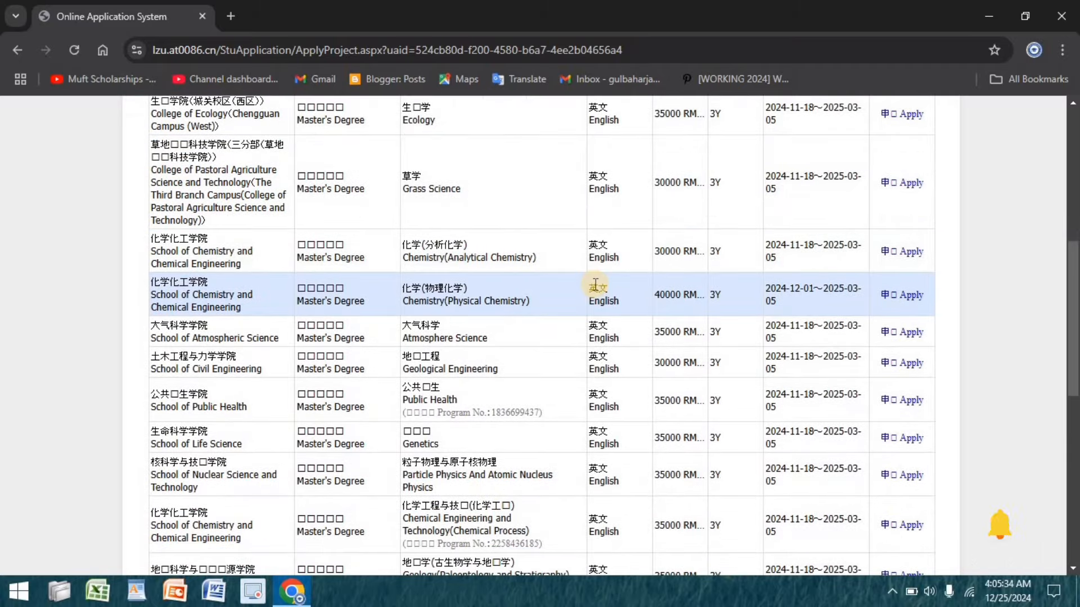
scroll(595, 284, down, 3)
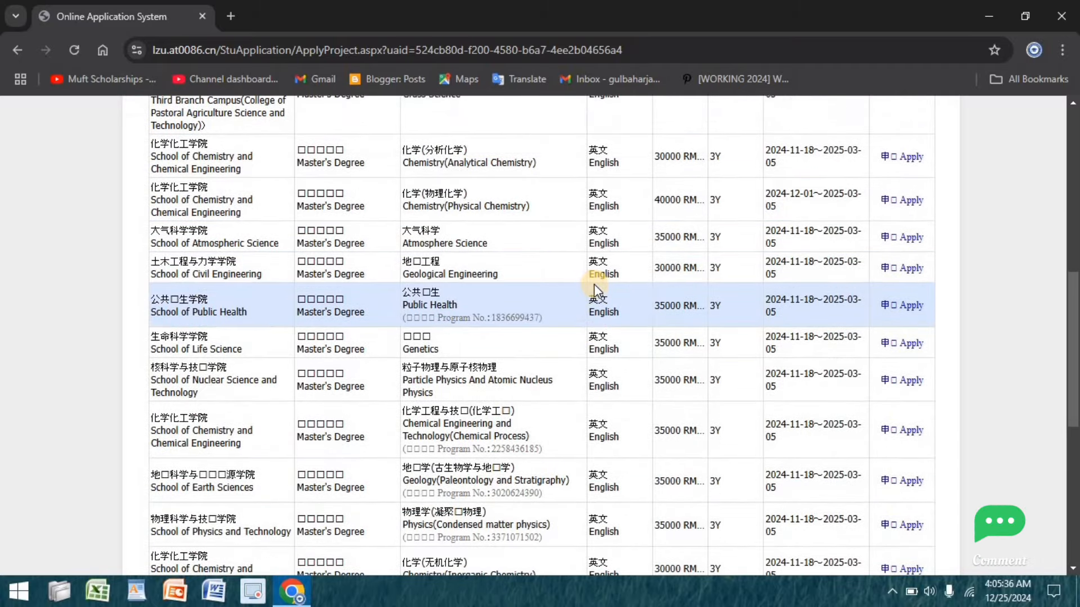
scroll(594, 285, down, 8)
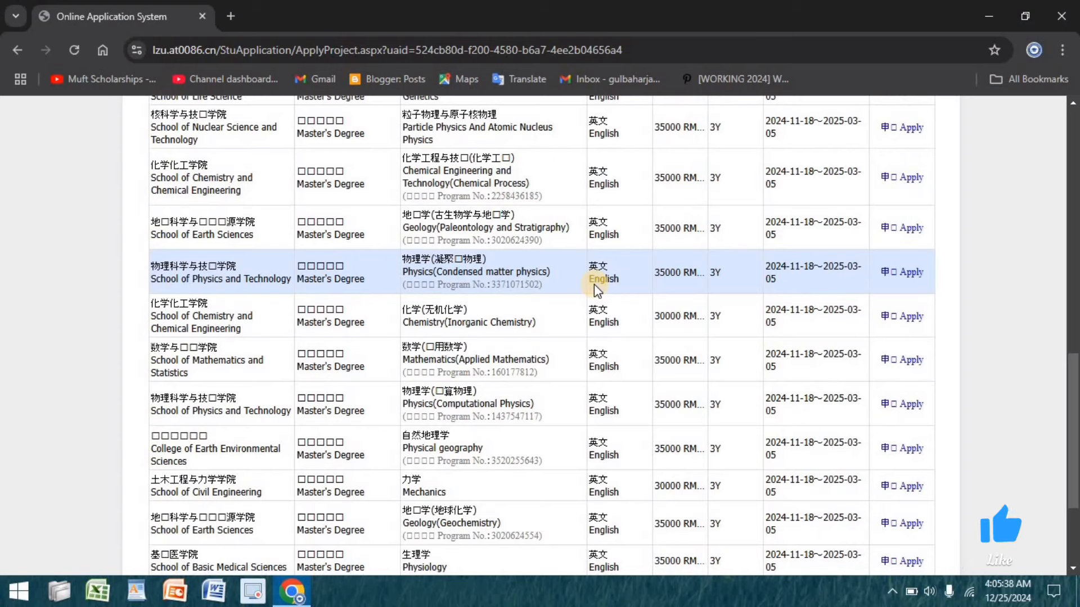
scroll(594, 285, down, 5)
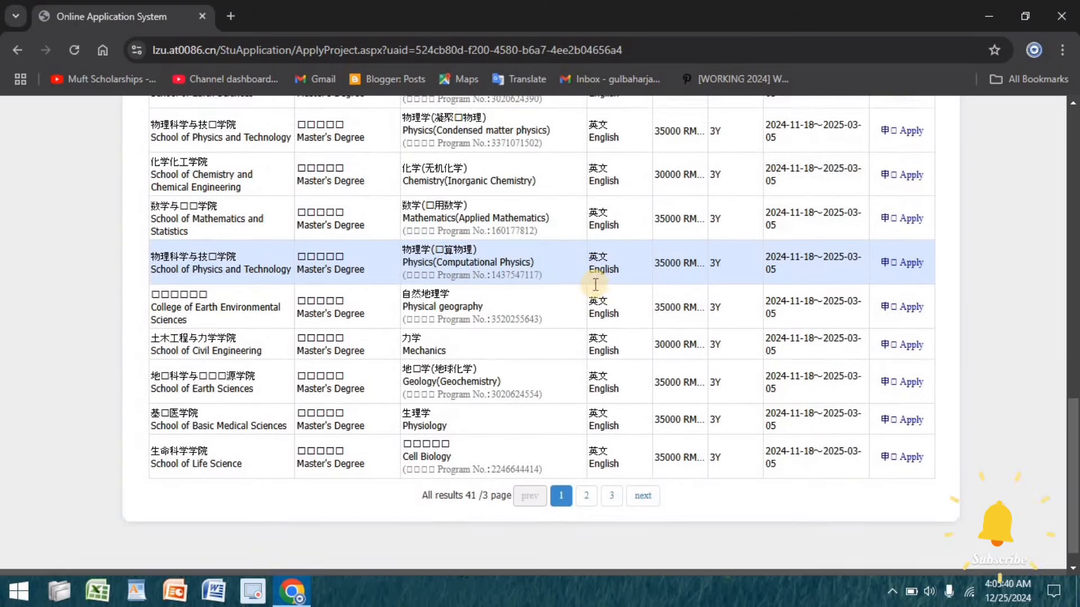
scroll(595, 284, down, 1)
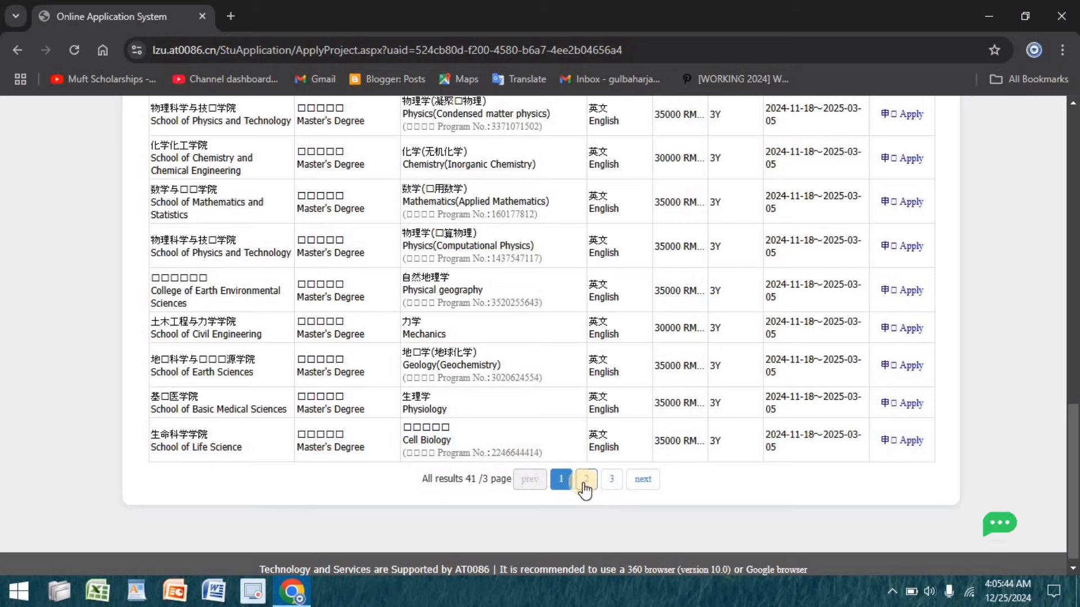
click(585, 484)
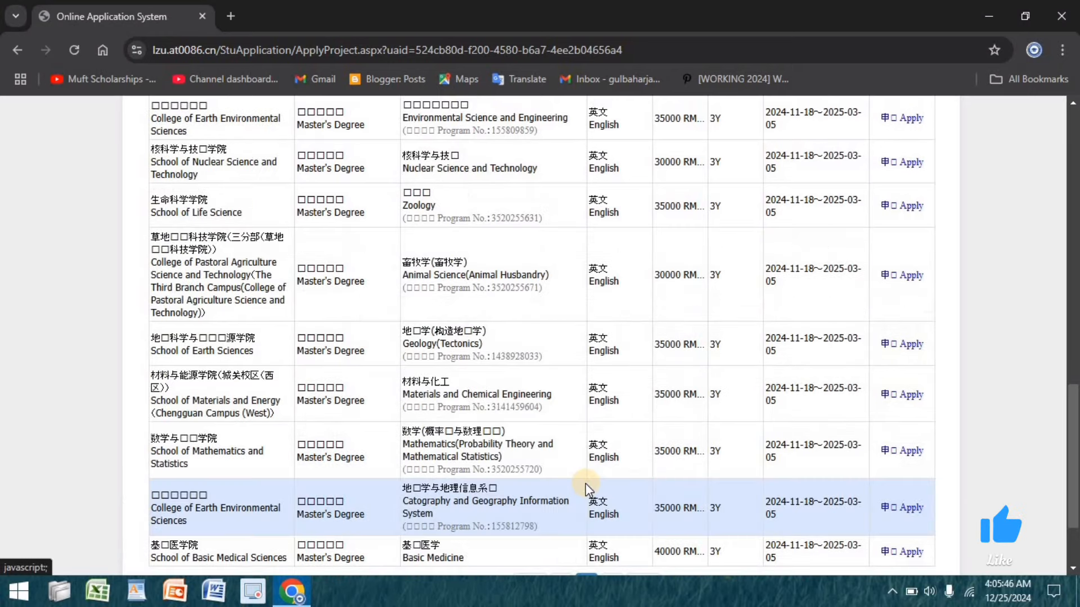
scroll(689, 430, up, 1)
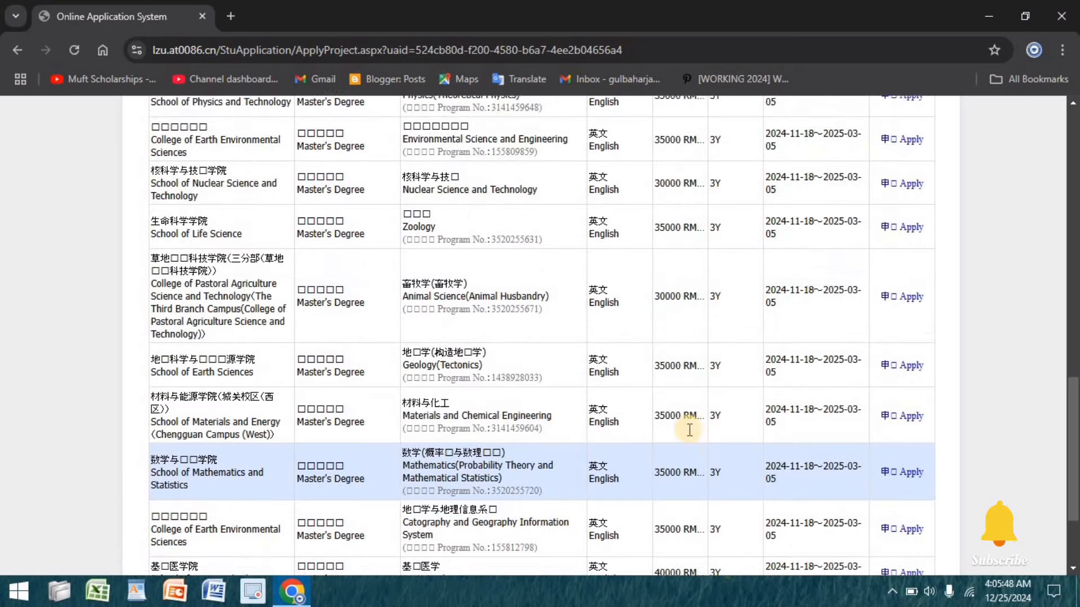
scroll(689, 430, up, 3)
scroll(688, 432, down, 5)
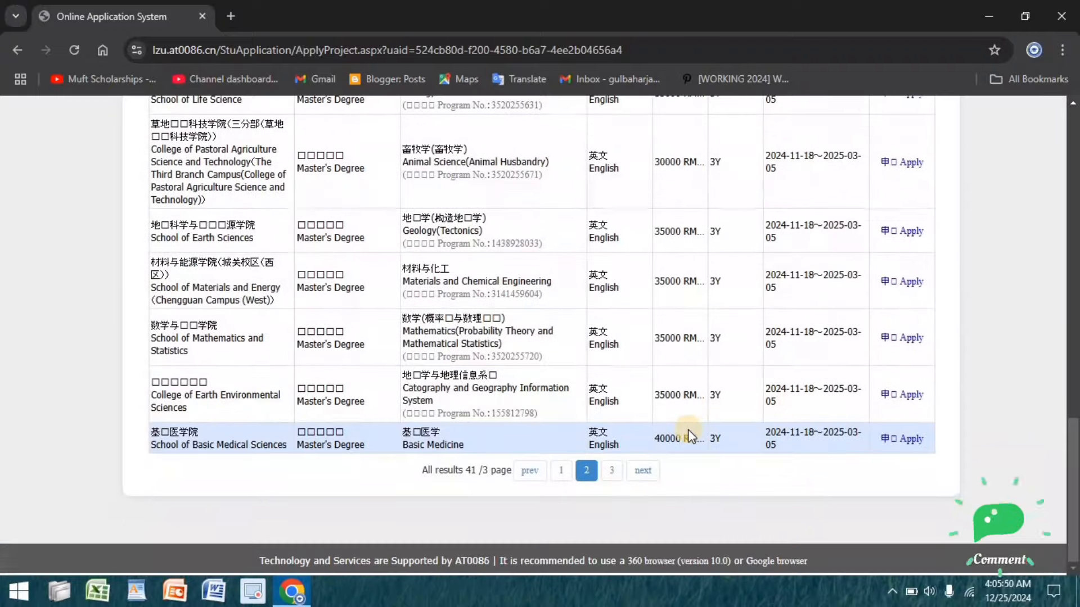
click(616, 472)
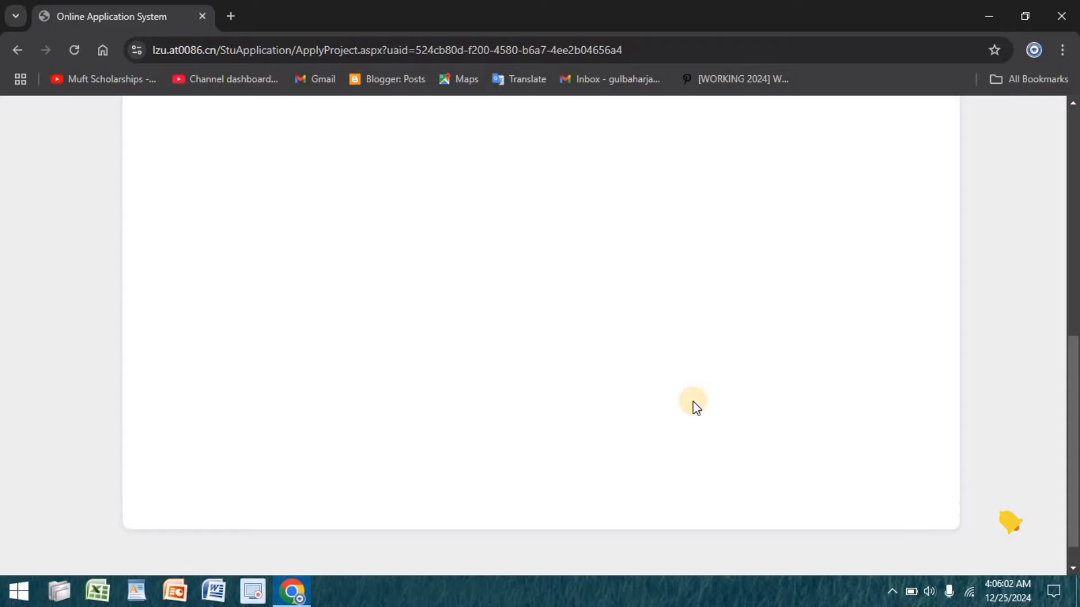
scroll(693, 401, down, 1)
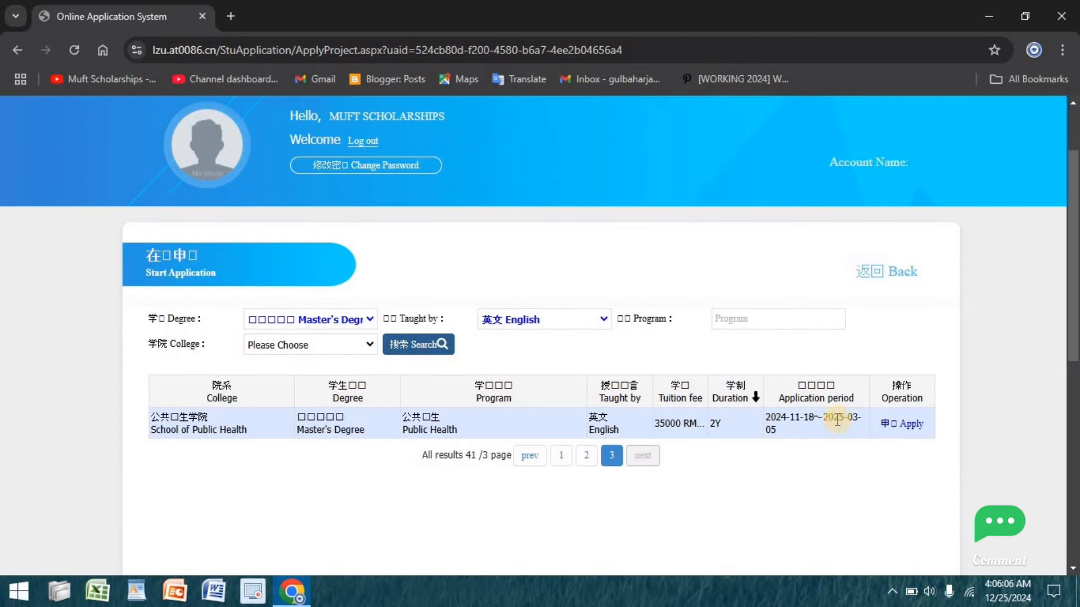
Return to results page 1, then list the English-taught Doctoral Degree programs.
click(560, 457)
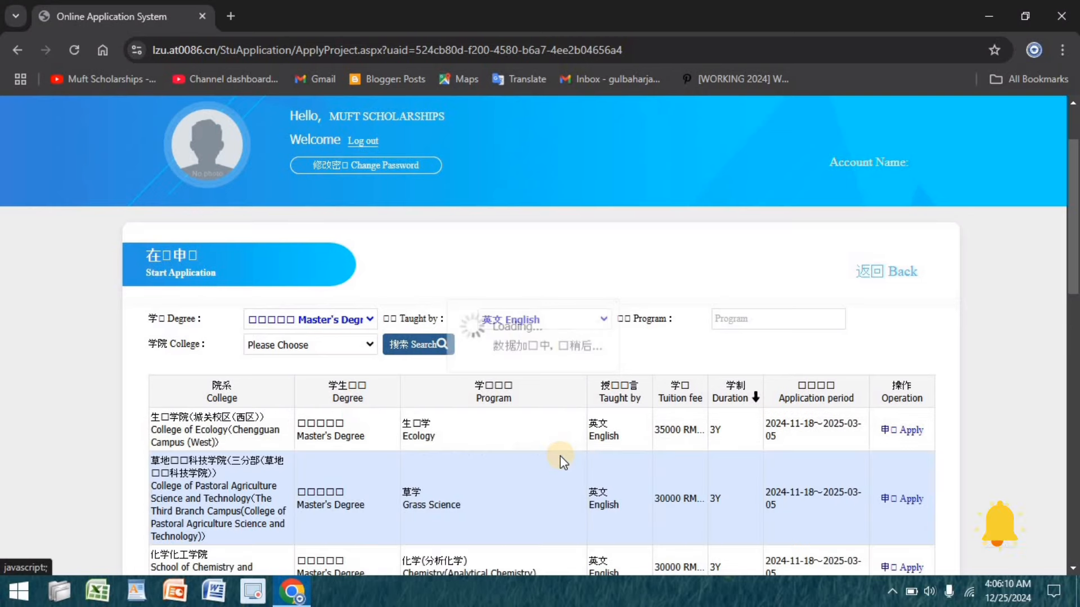
click(403, 344)
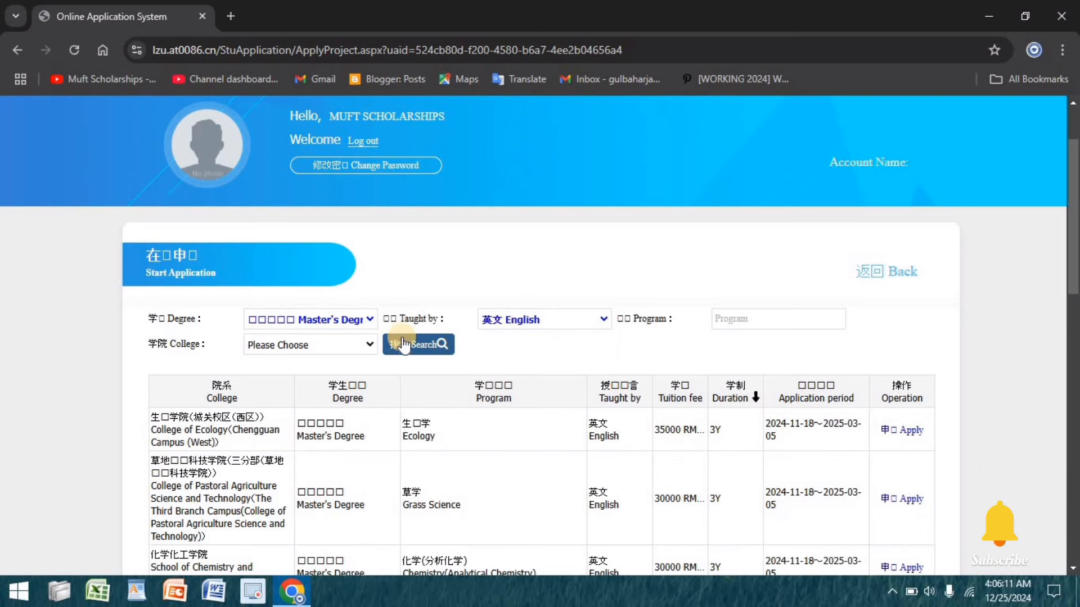
click(368, 326)
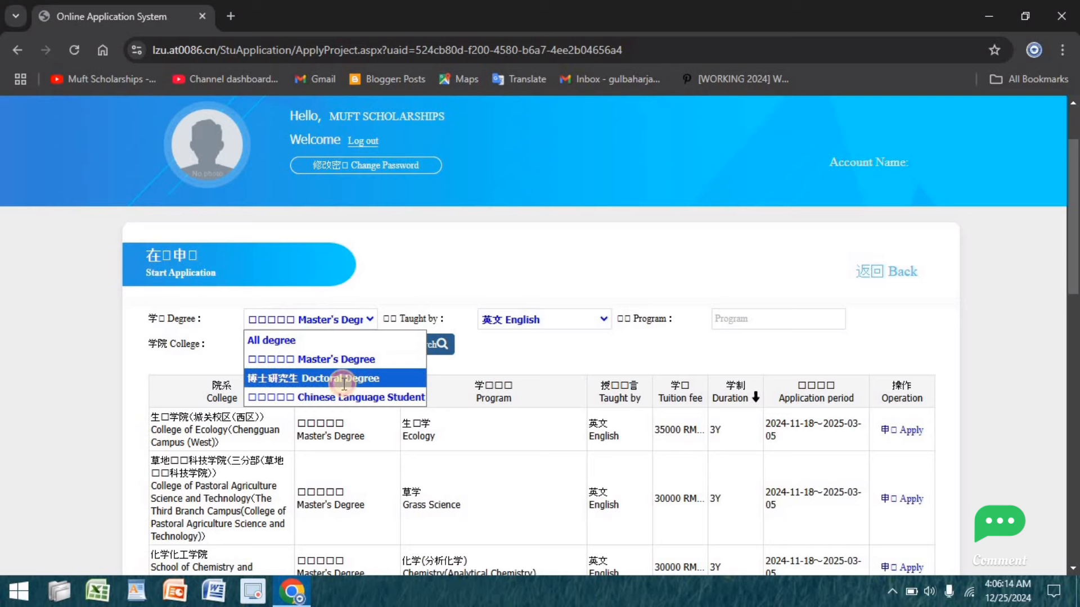
click(342, 380)
click(415, 345)
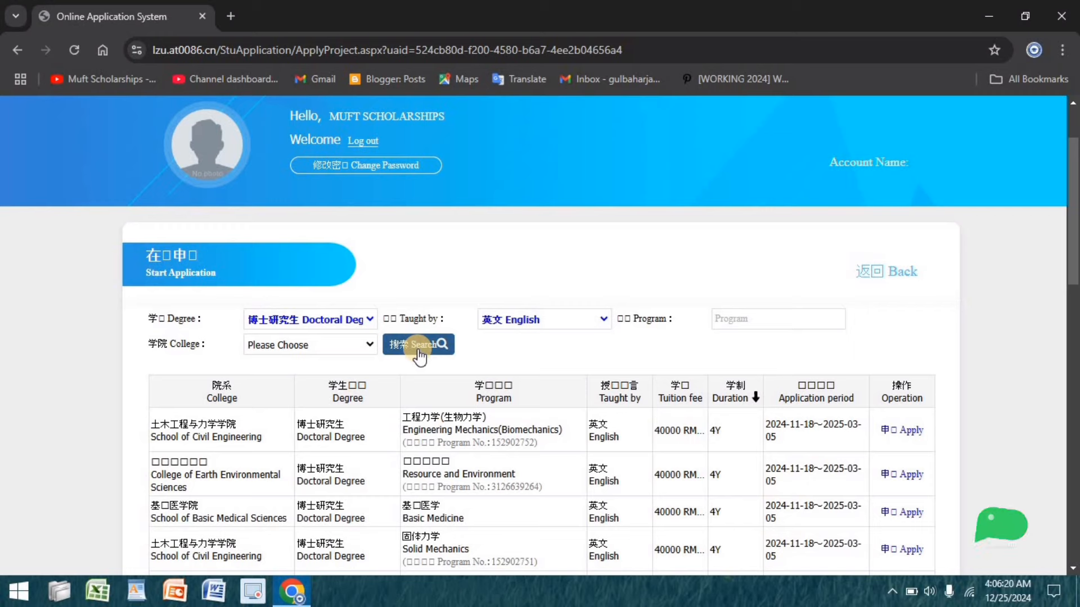
scroll(419, 355, down, 3)
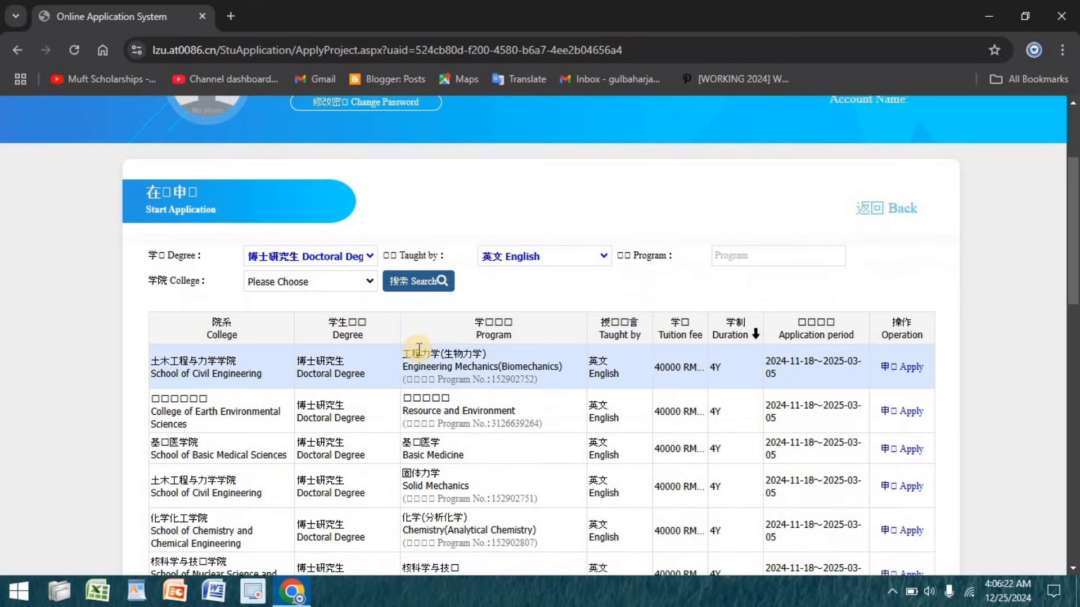
scroll(419, 349, up, 1)
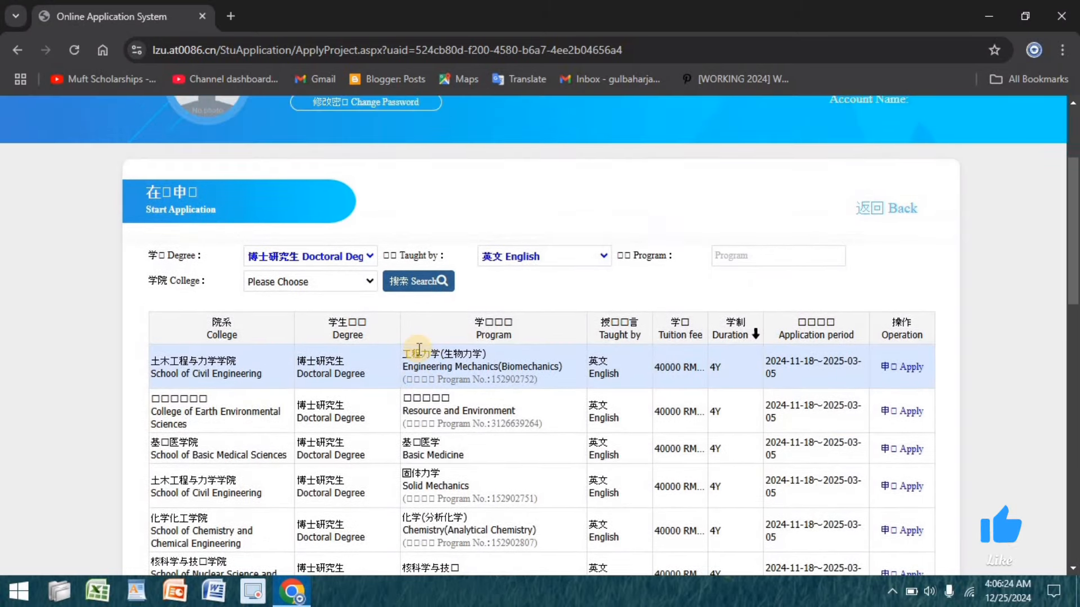
Switch Degree back to Master's and search, showing Ecology and Grass Science first.
click(328, 258)
click(324, 295)
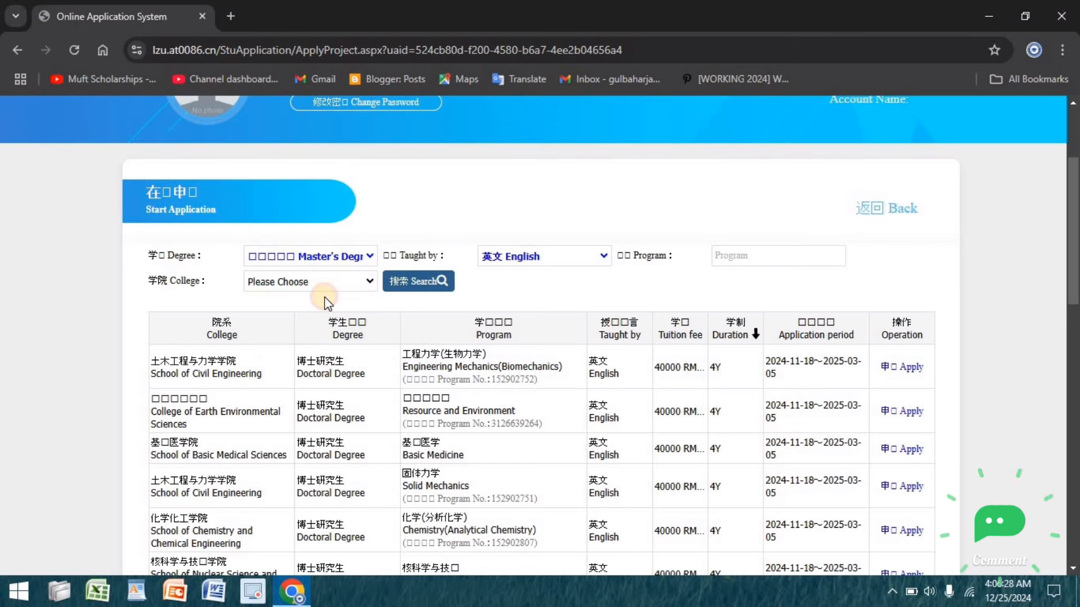
click(429, 282)
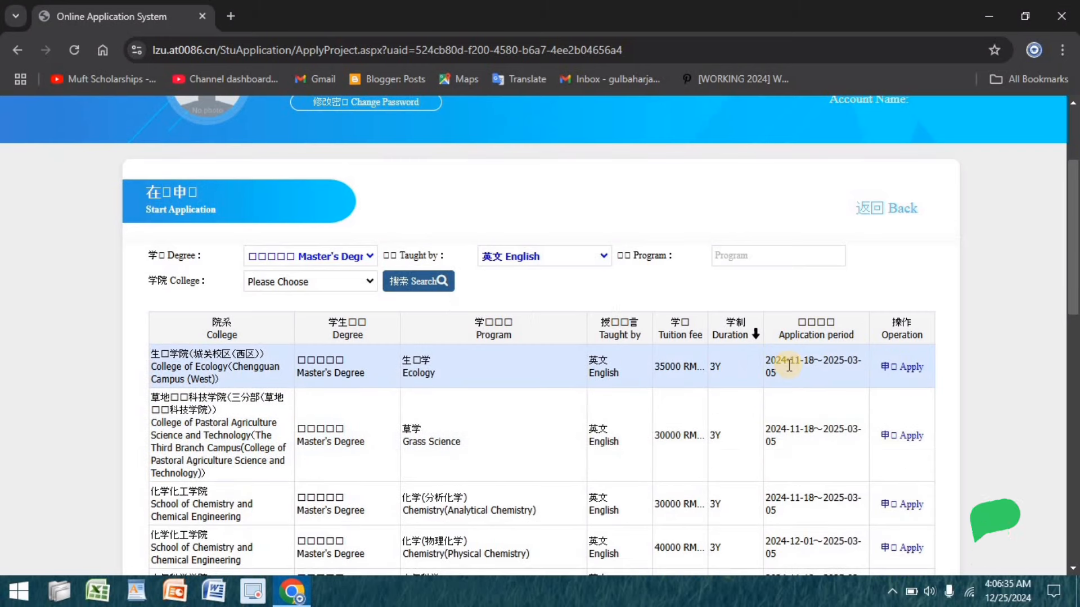
Apply to the Ecology Master's program and scroll to the Personal Information section.
click(909, 366)
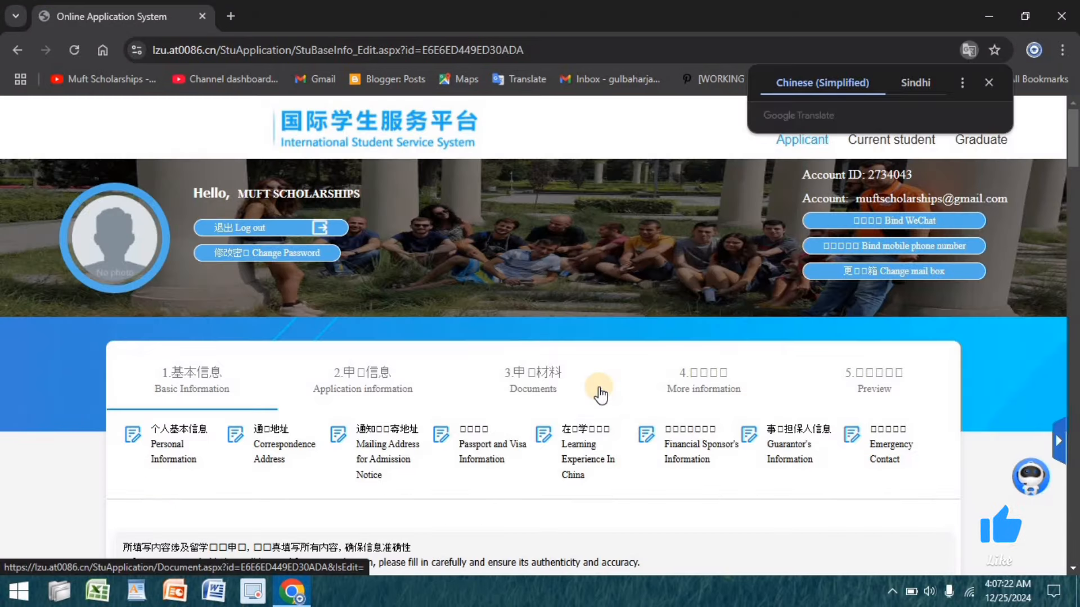
scroll(600, 396, down, 5)
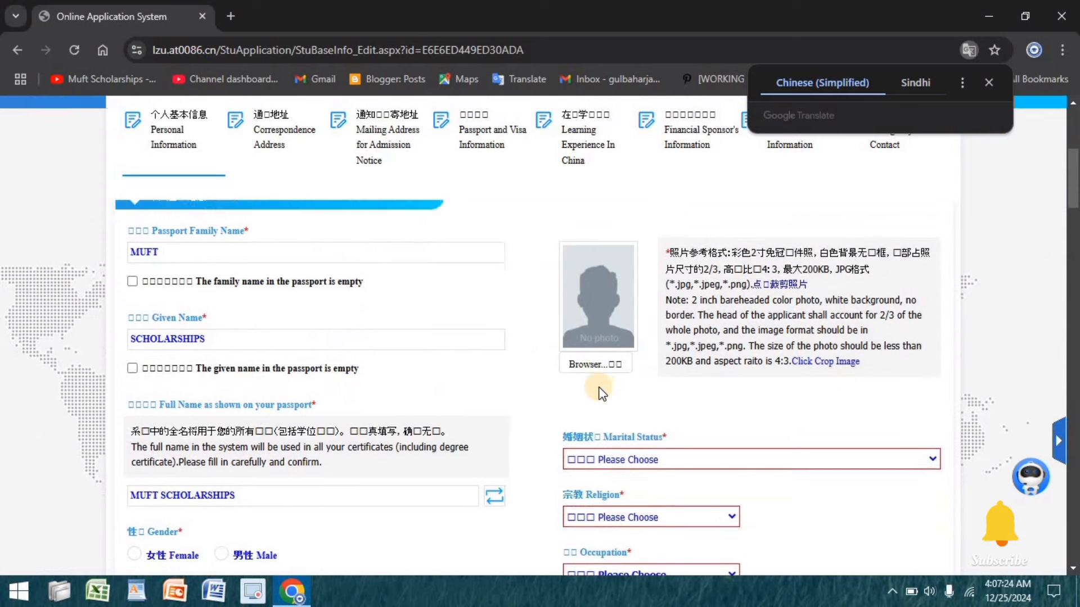
scroll(601, 394, up, 1)
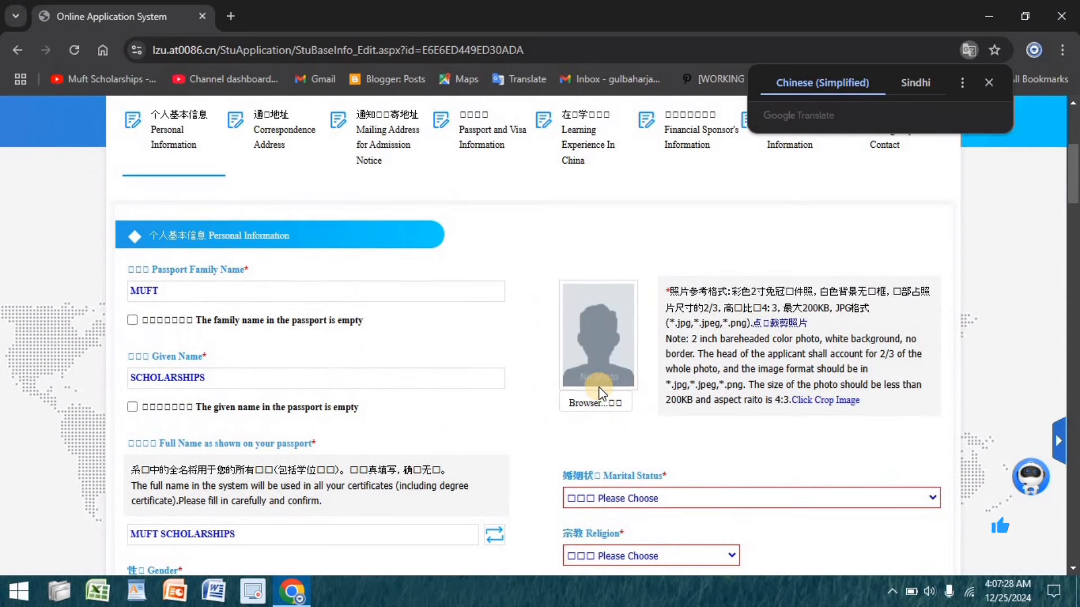
scroll(600, 392, down, 2)
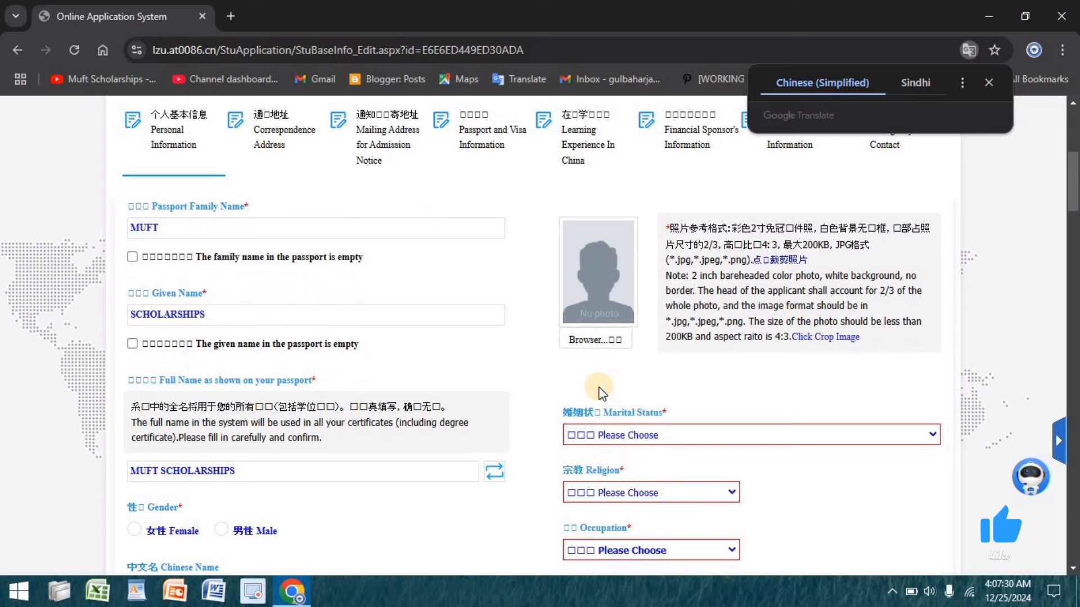
Set Marital Status to Single and open the photo file picker.
click(635, 444)
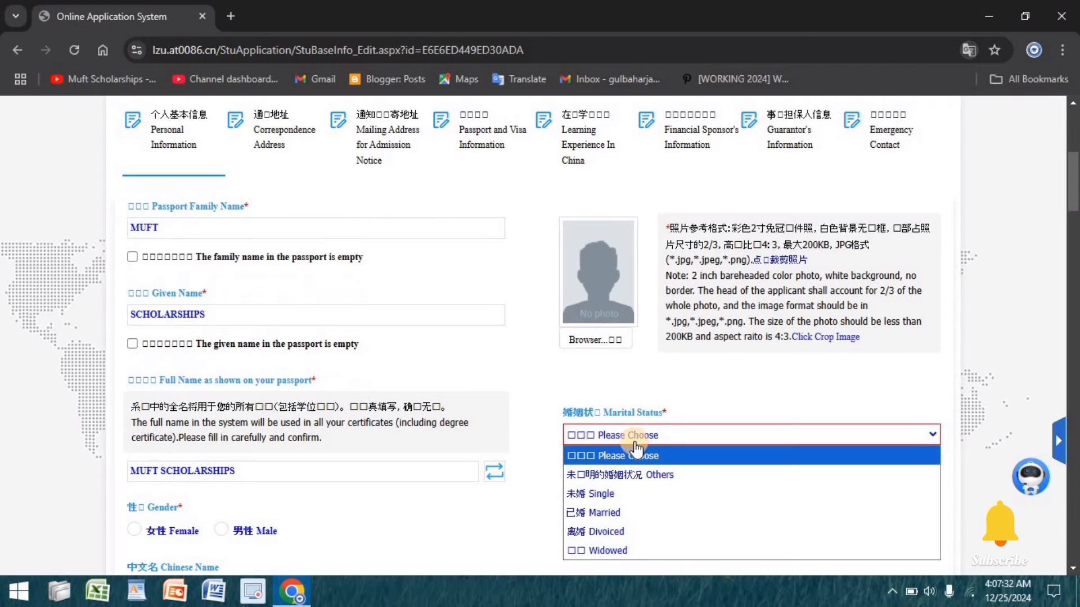
click(645, 496)
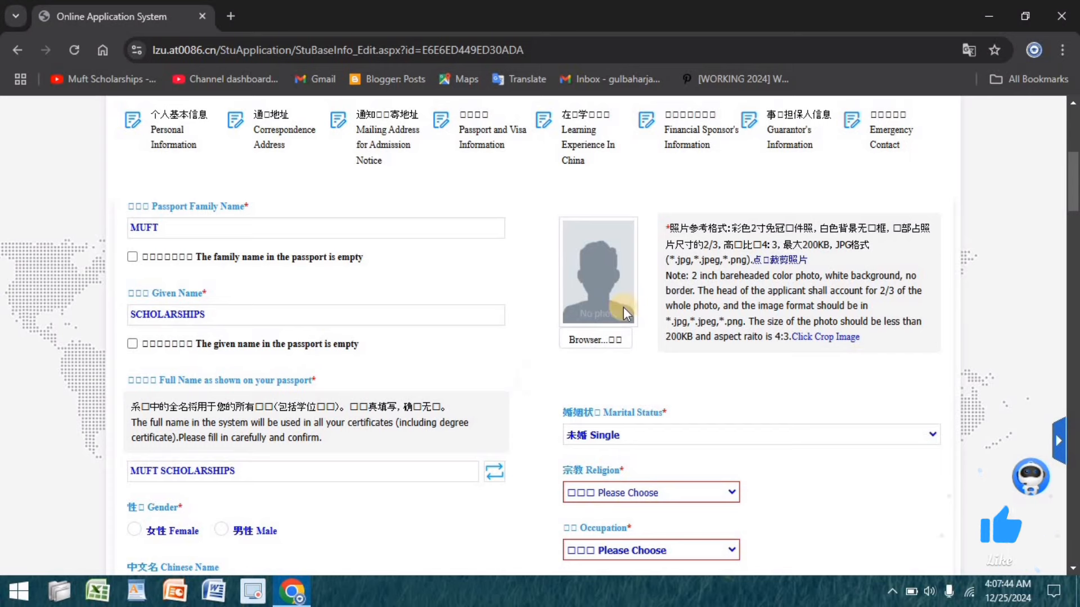
click(614, 340)
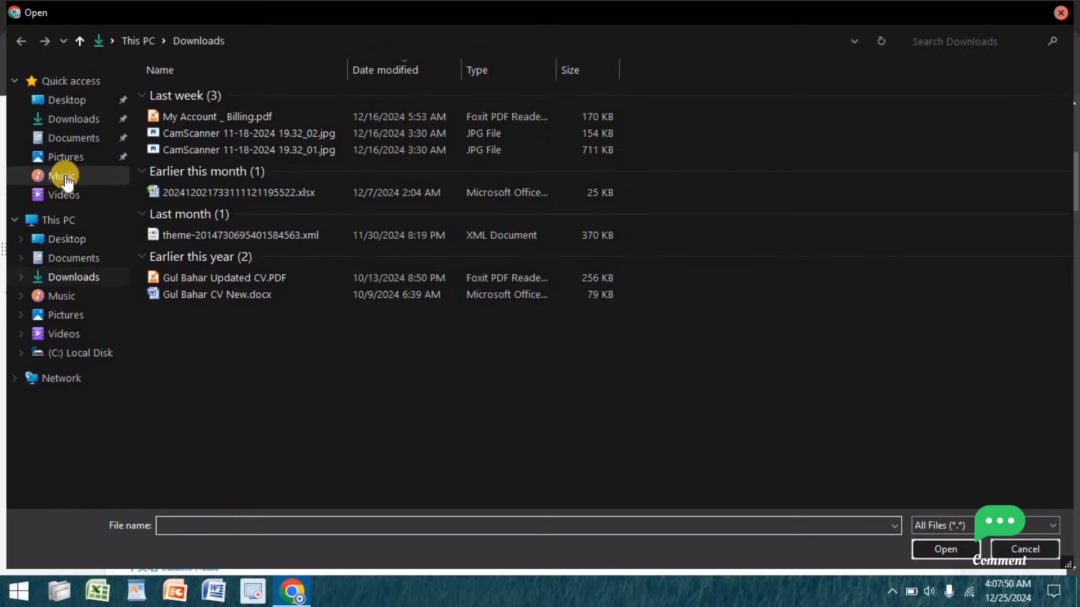
Upload IMG-20241120-WA0004.jpg from Pictures as the photo and close the finished upload window.
click(94, 159)
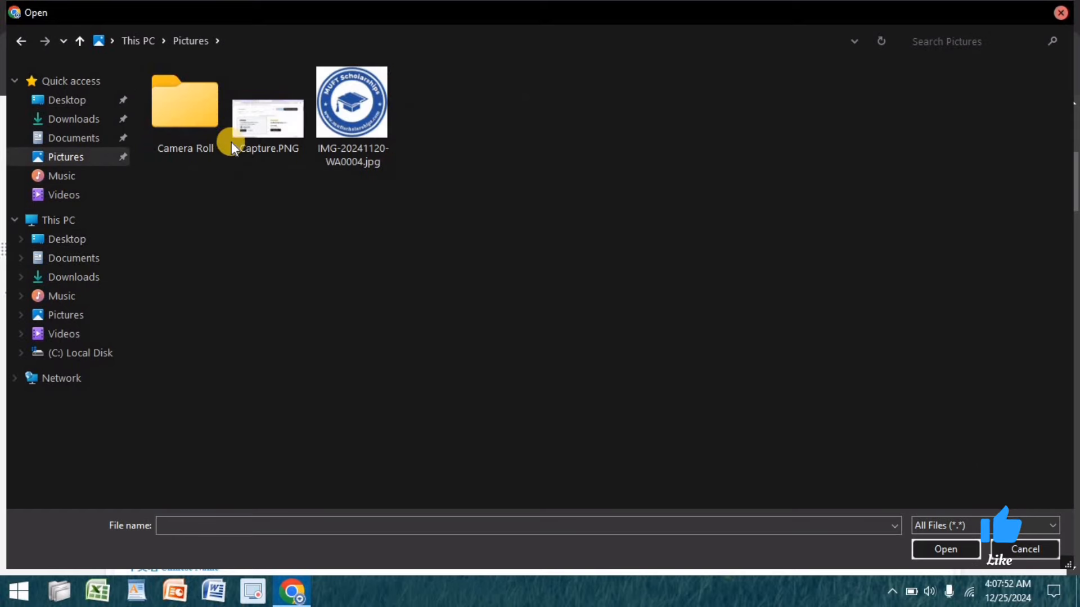
click(325, 133)
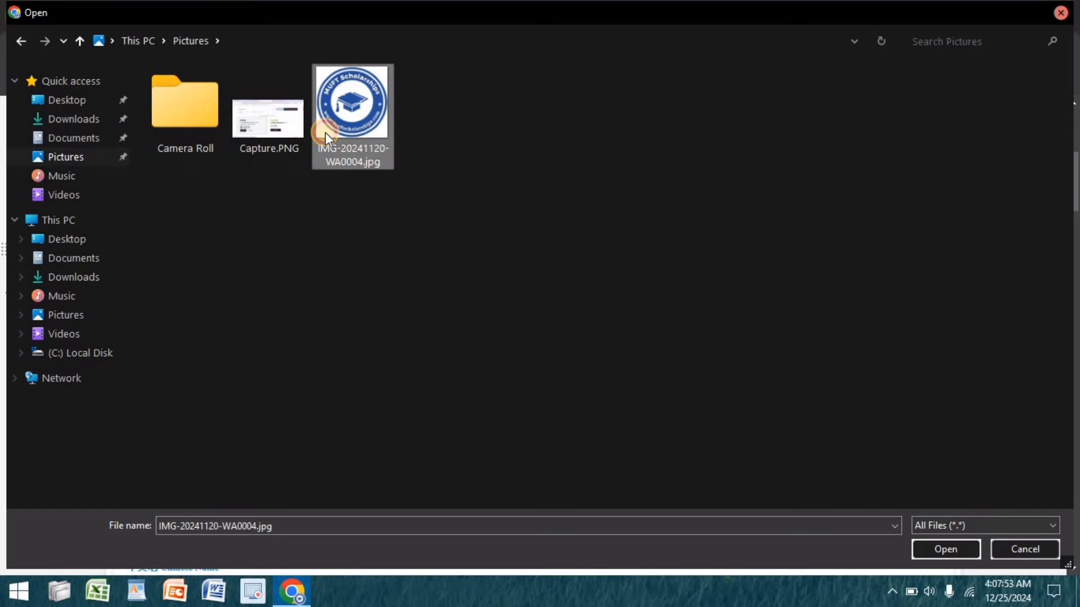
click(933, 548)
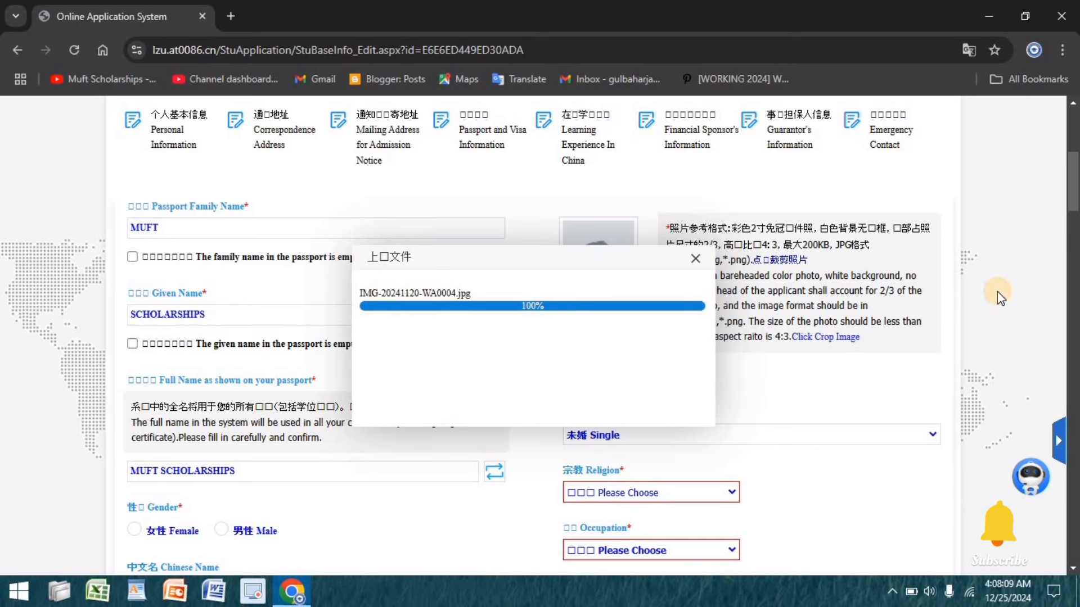
click(696, 260)
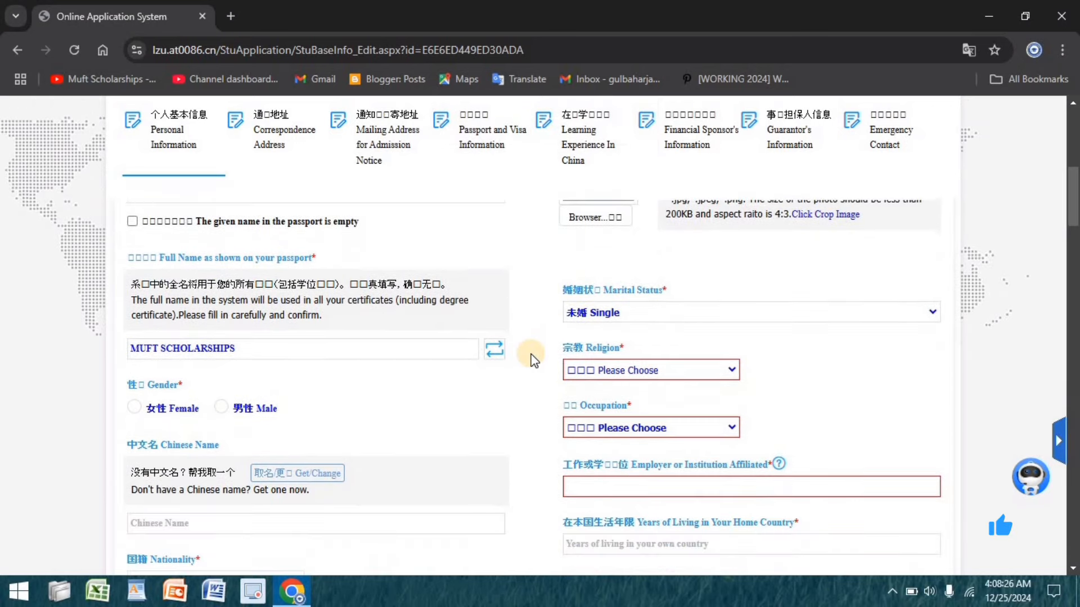
Keep the full-name order unchanged, set Gender to Male and choose Islam as Religion.
scroll(531, 357, down, 1)
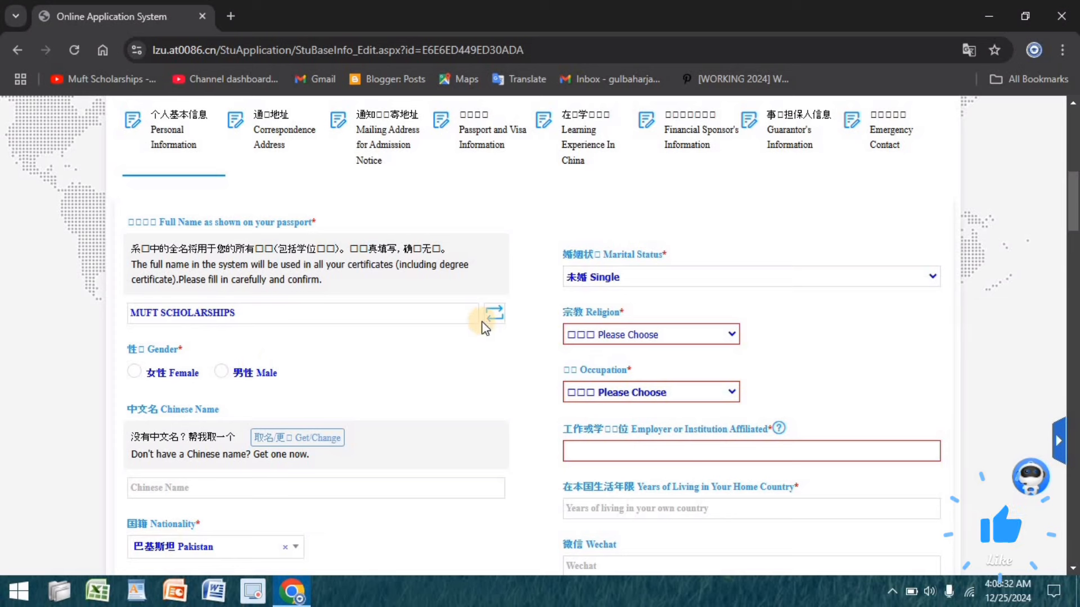
click(495, 315)
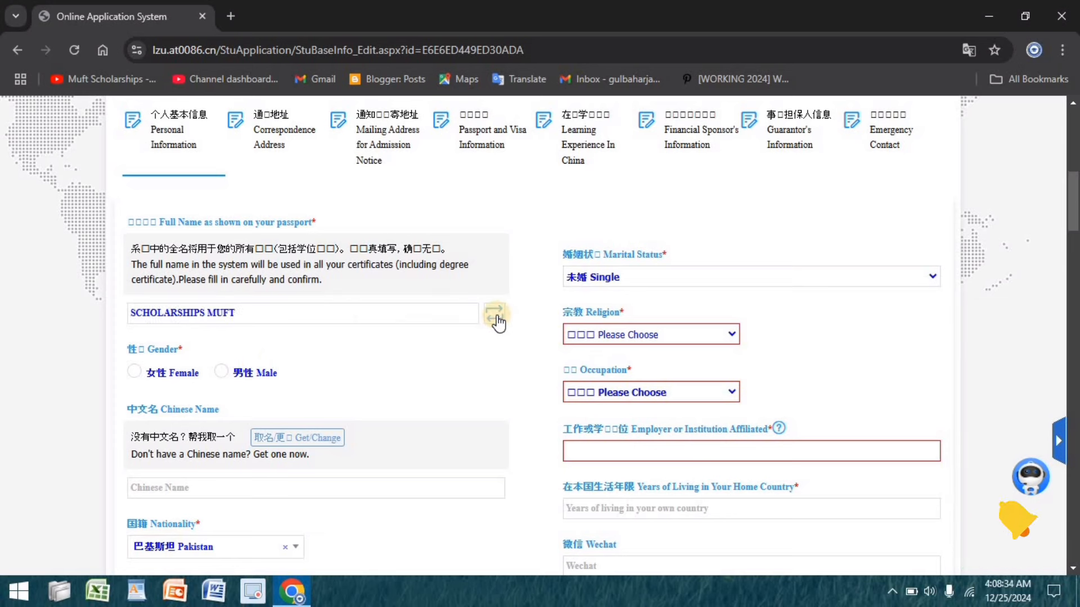
click(495, 314)
click(222, 372)
scroll(529, 365, down, 1)
click(730, 329)
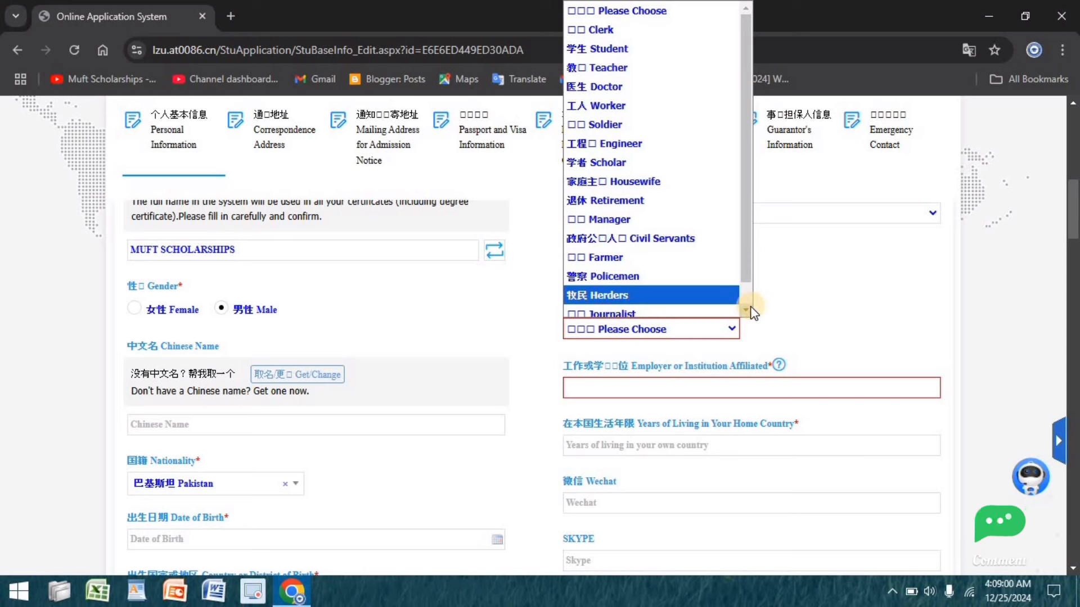
Try several occupations in the dropdown and settle on 学者 Scholar.
click(750, 307)
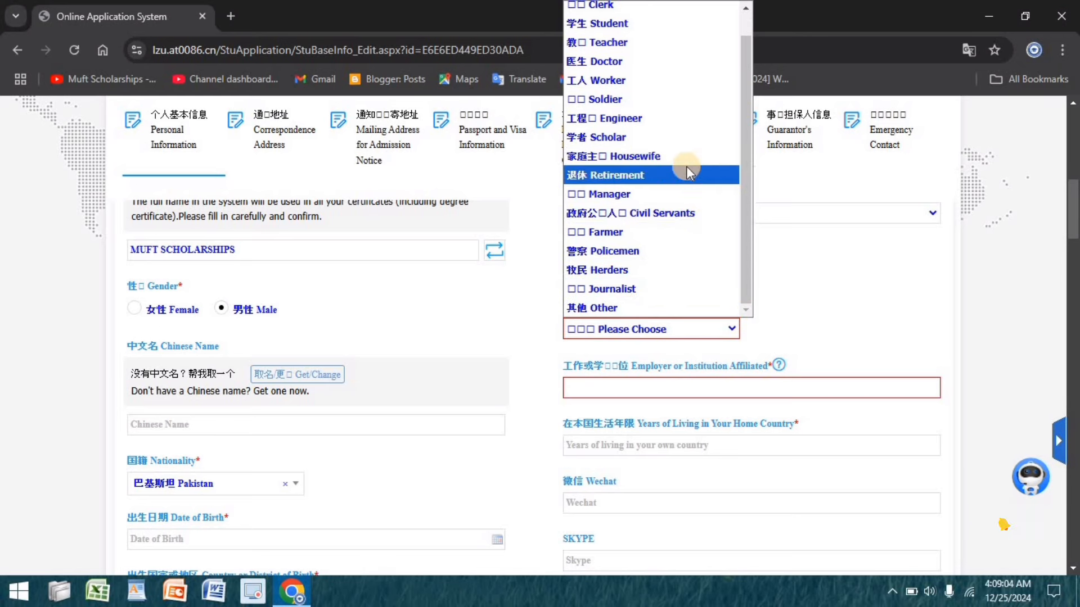
click(636, 145)
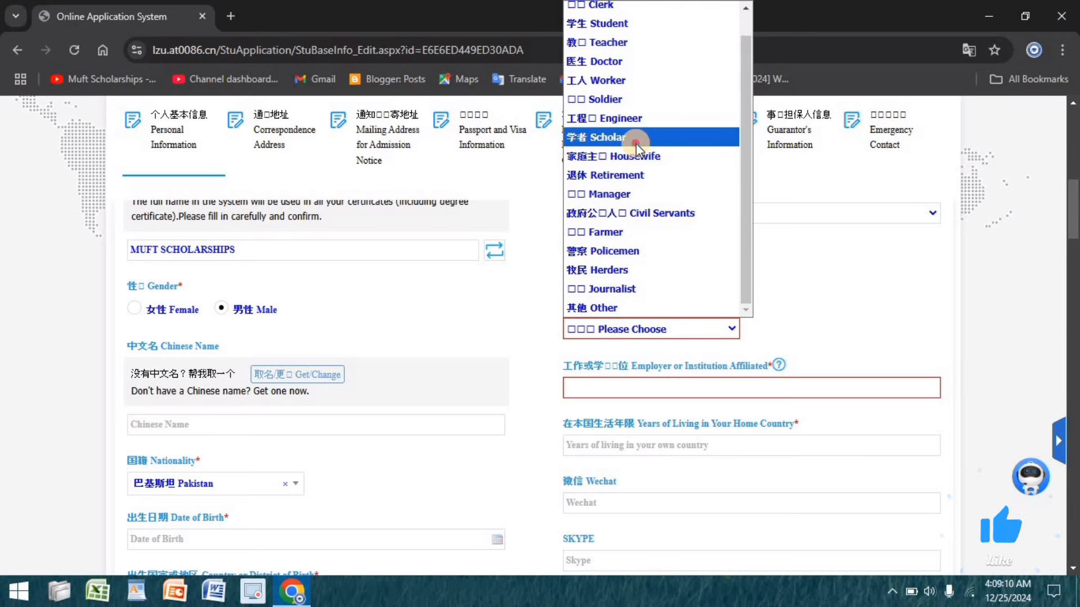
click(612, 330)
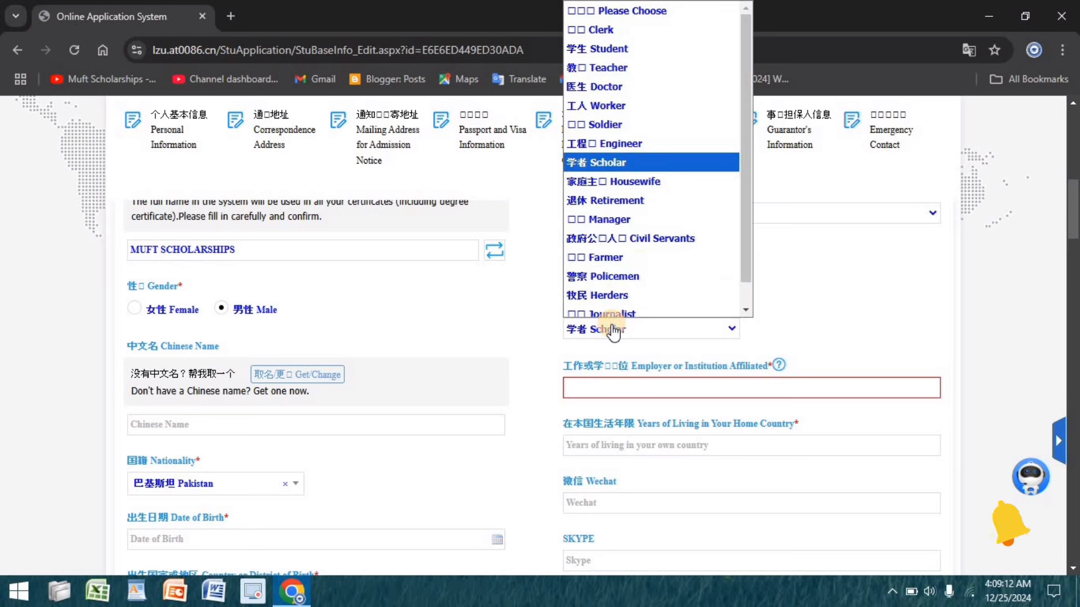
scroll(744, 289, down, 1)
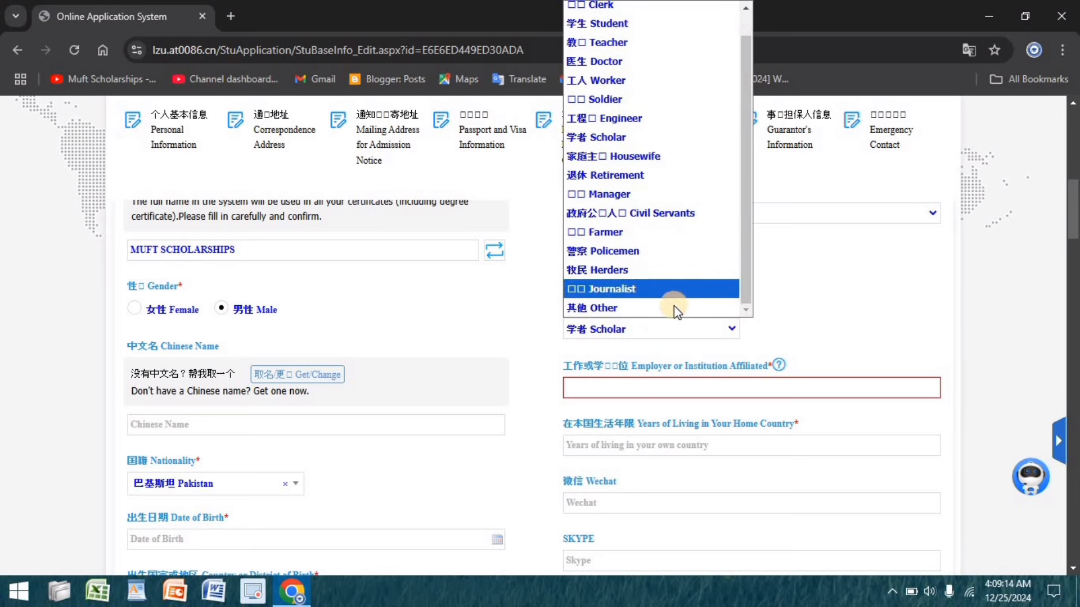
click(679, 272)
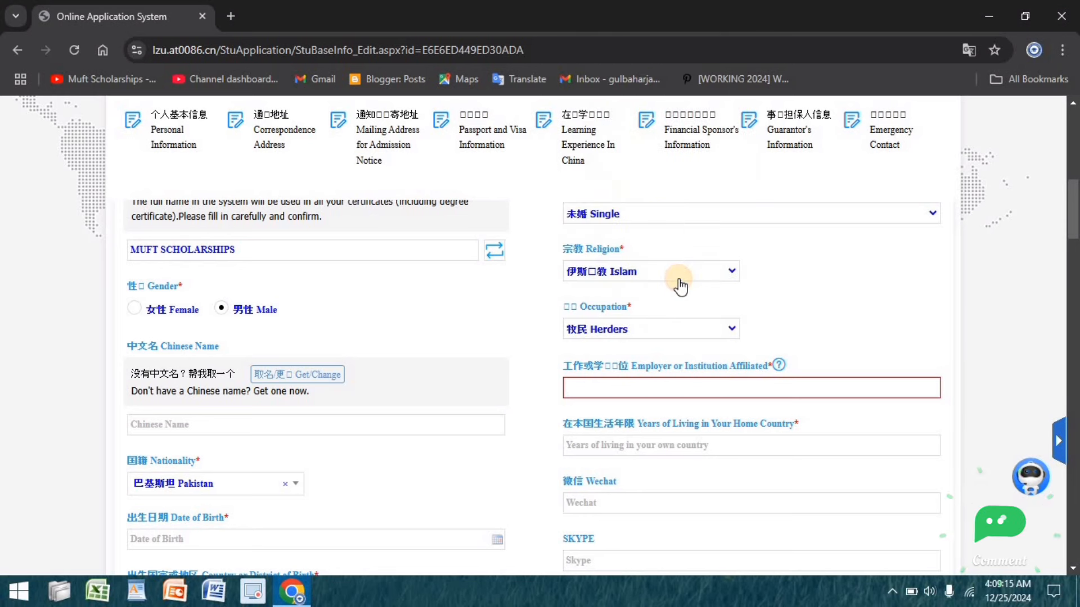
click(655, 330)
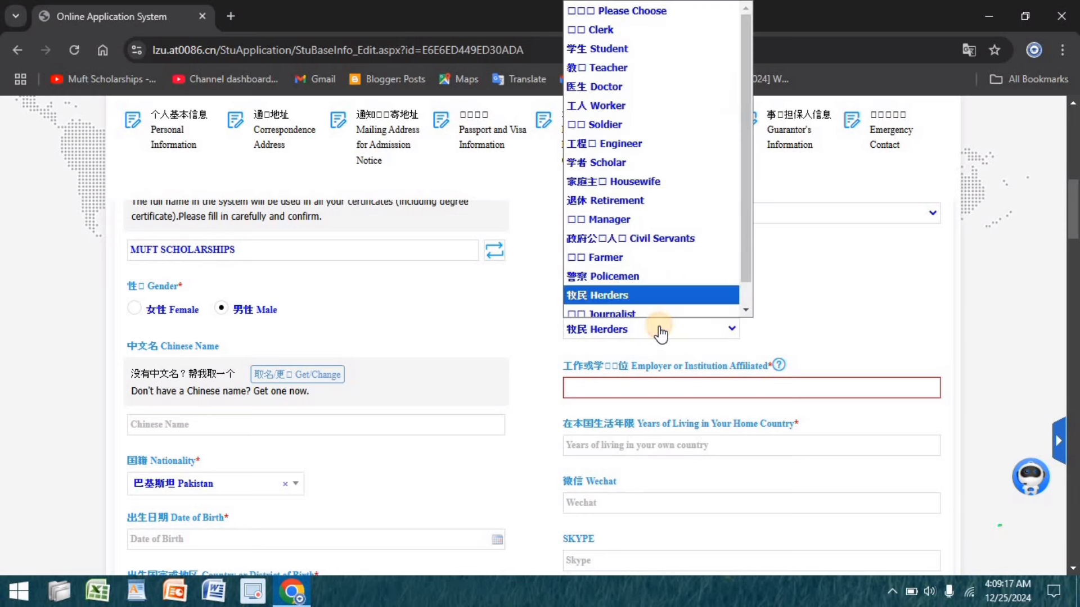
click(746, 310)
click(683, 313)
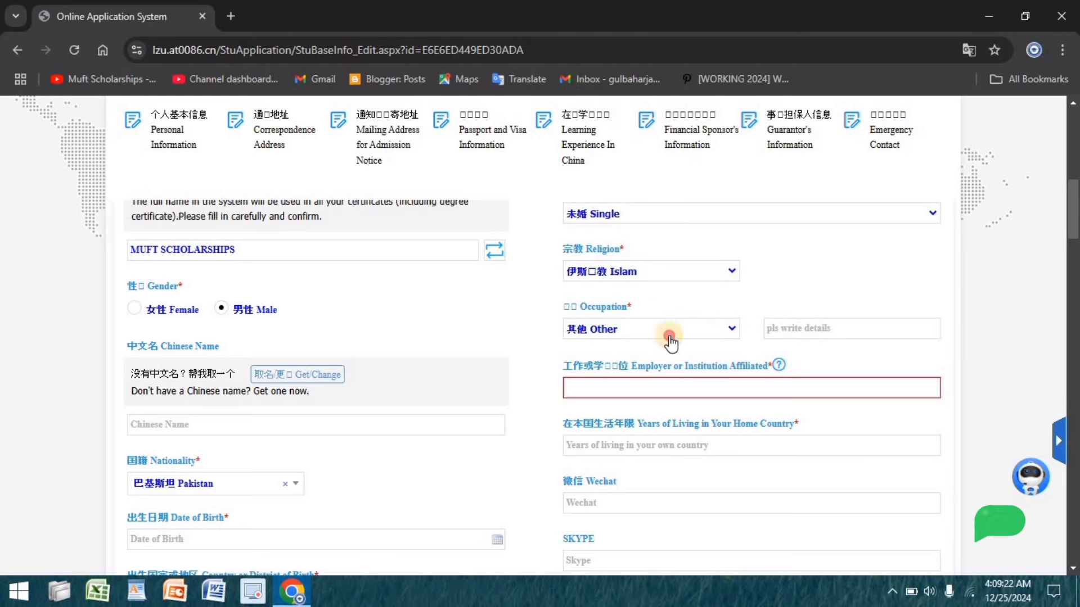
click(666, 335)
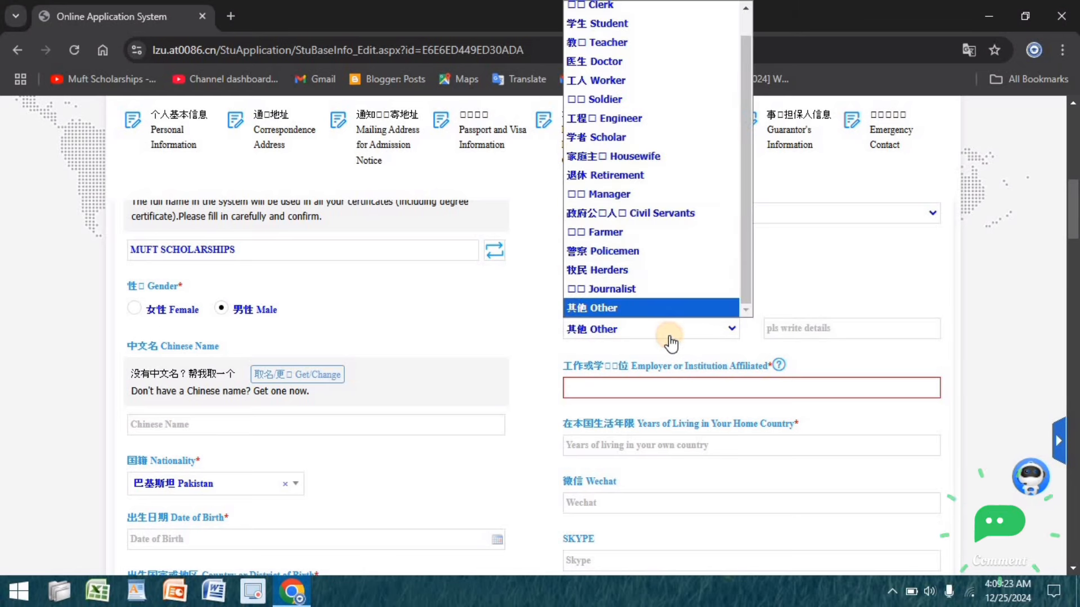
click(630, 24)
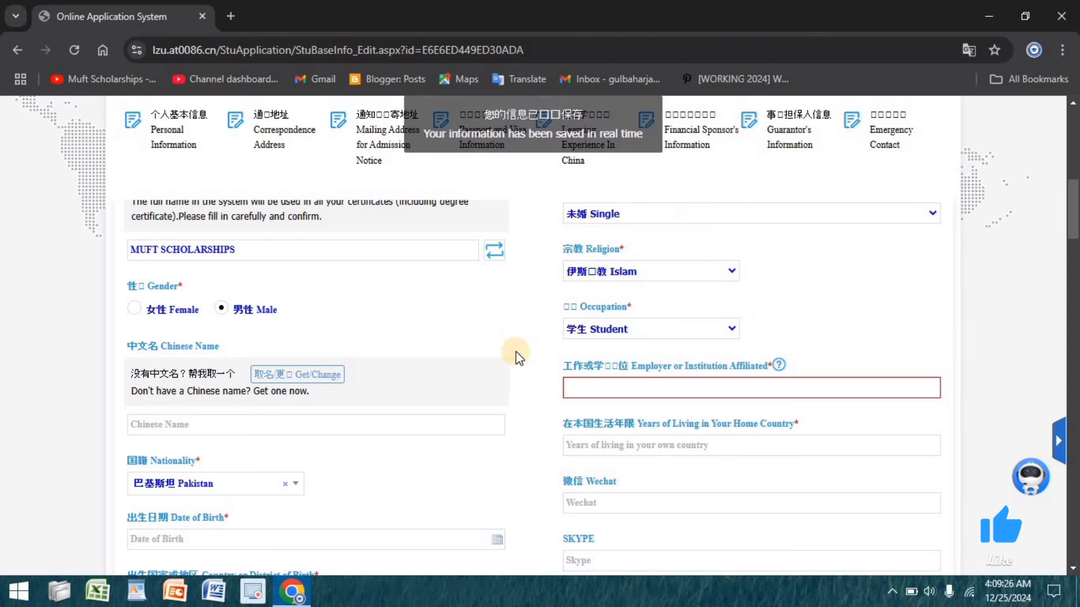
click(619, 330)
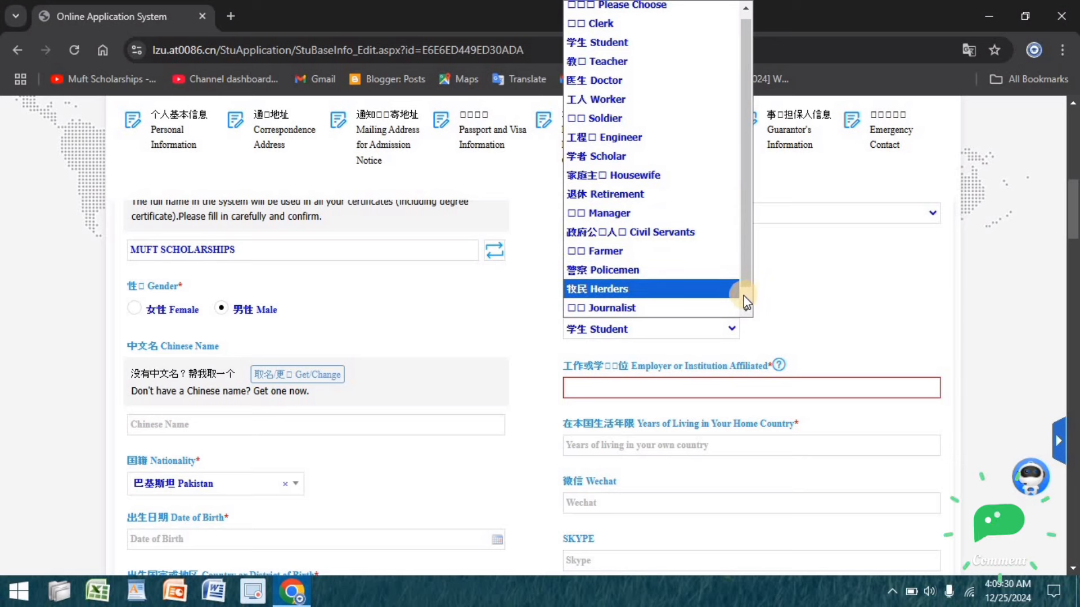
click(626, 154)
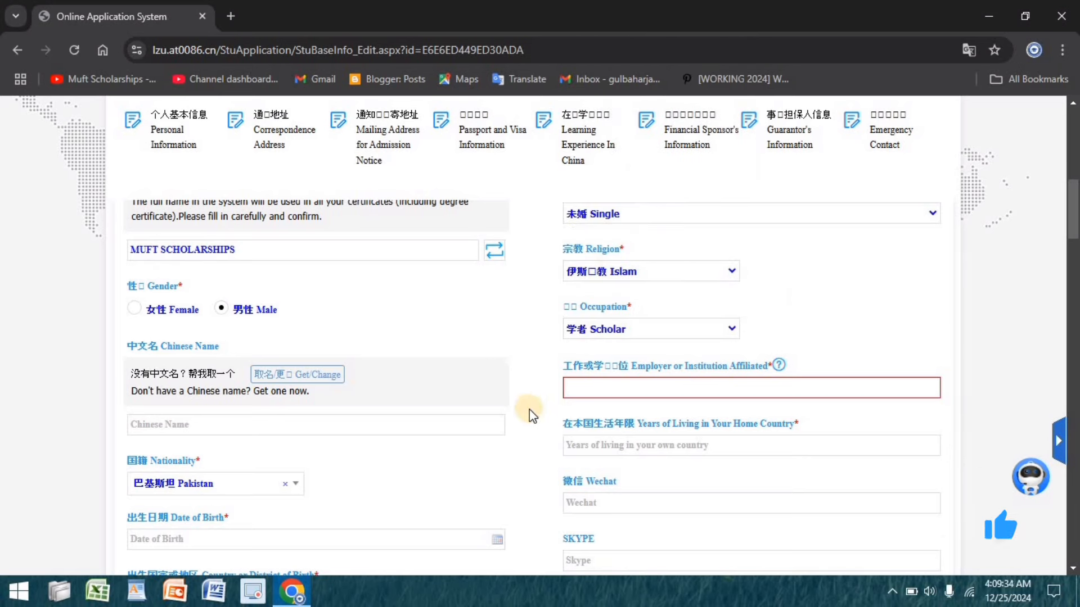
click(448, 429)
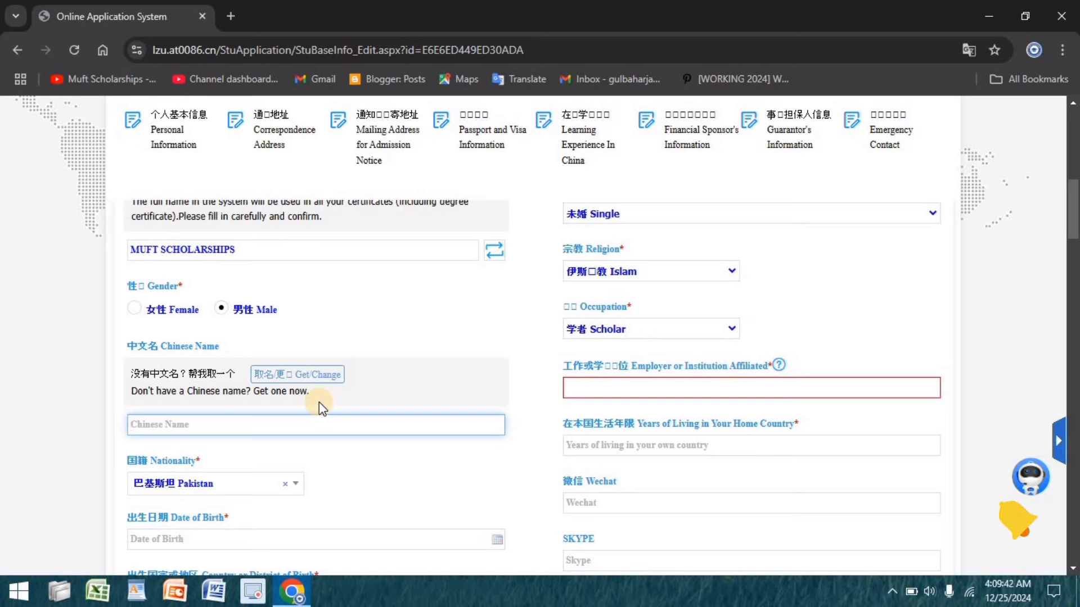
click(303, 381)
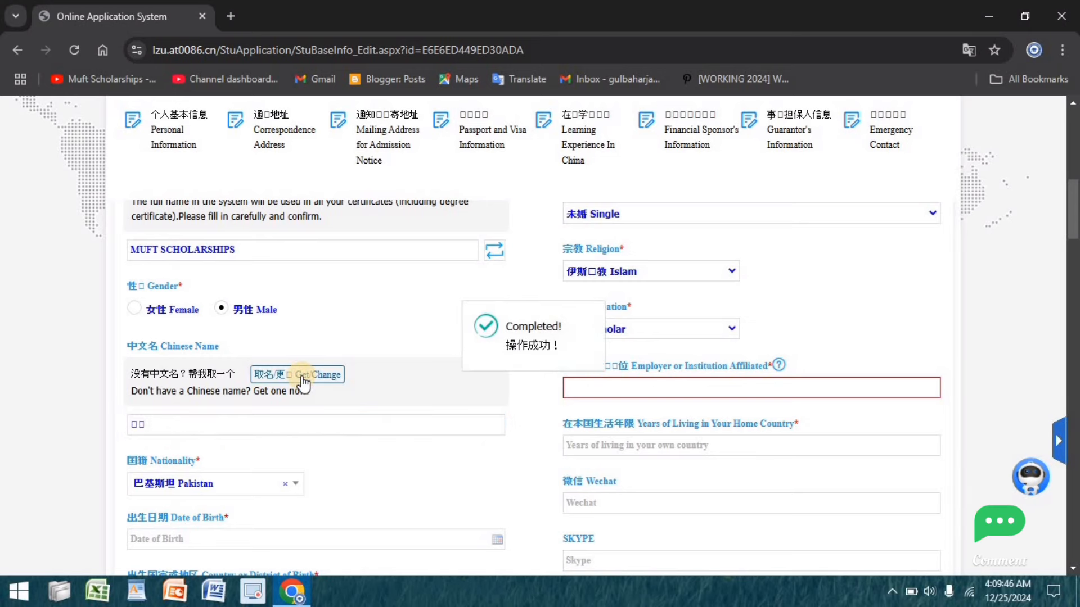
double_click(534, 350)
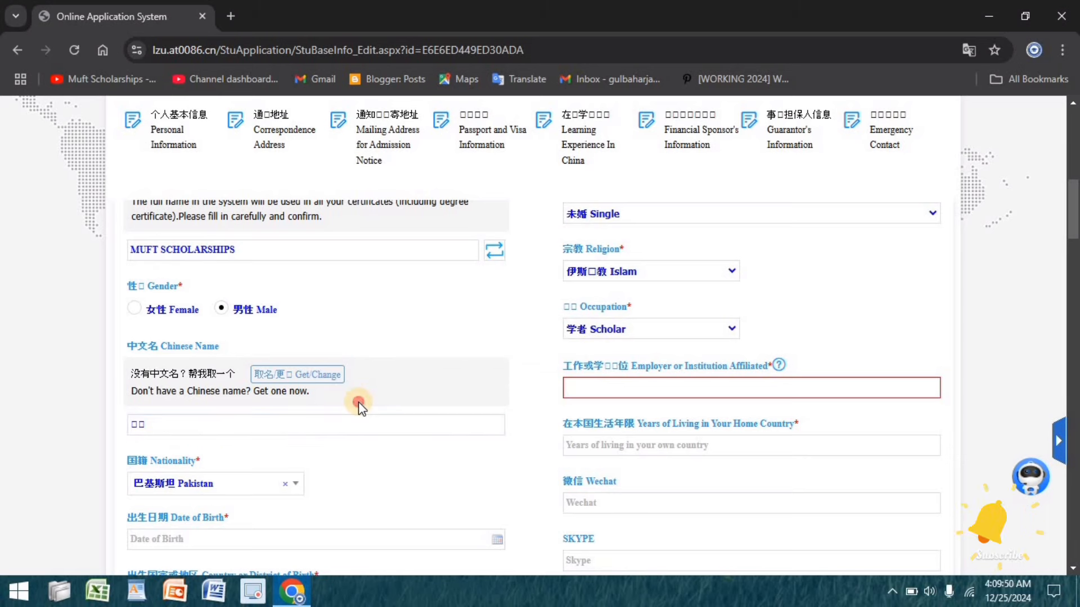
click(232, 422)
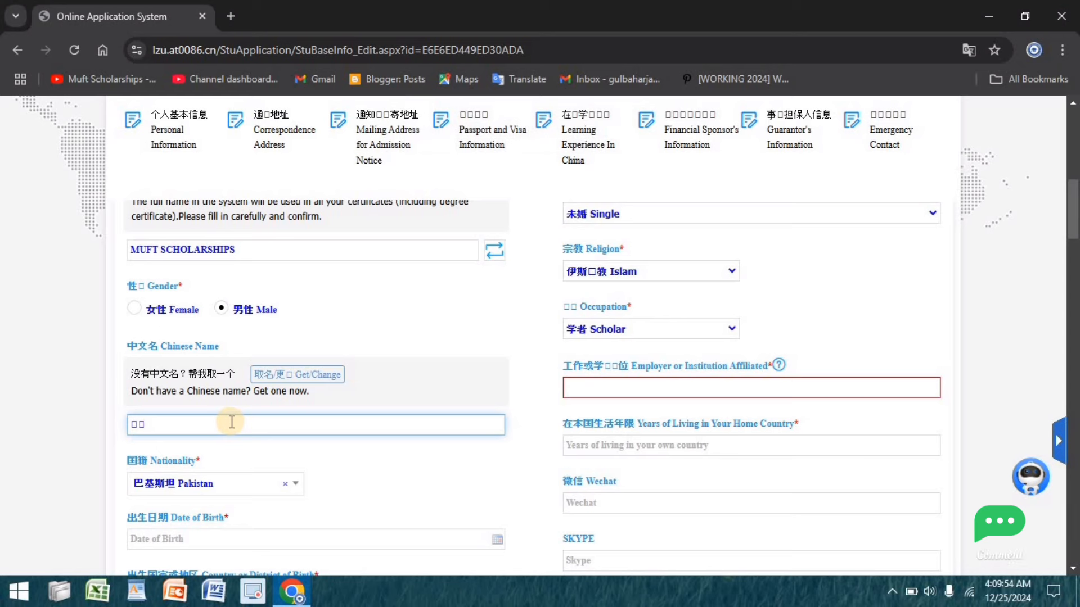
key(BackSpace)
key(BackSpace)
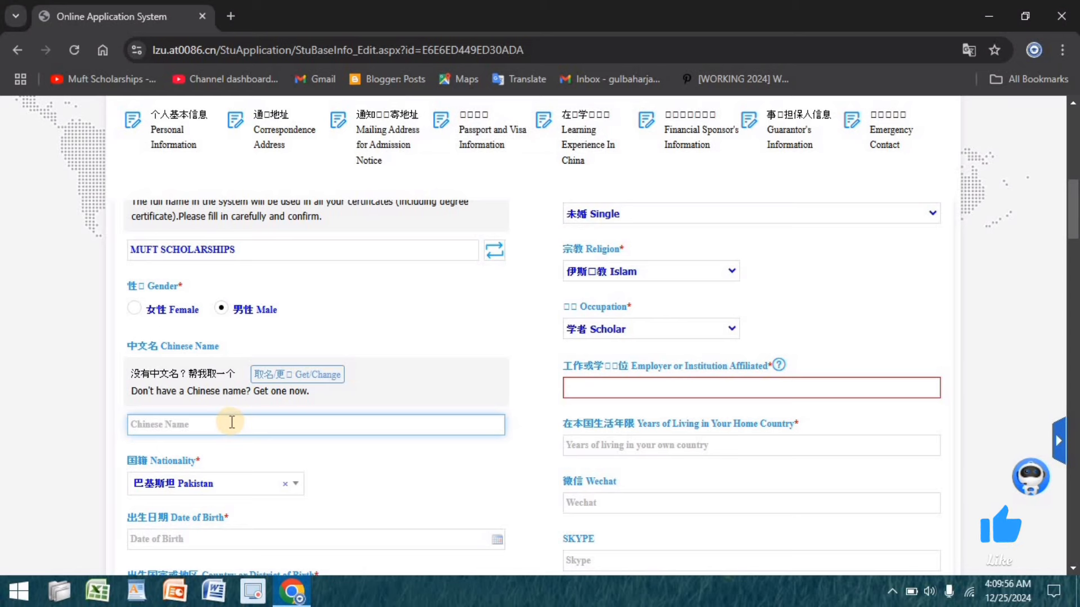
text(w)
key(BackSpace)
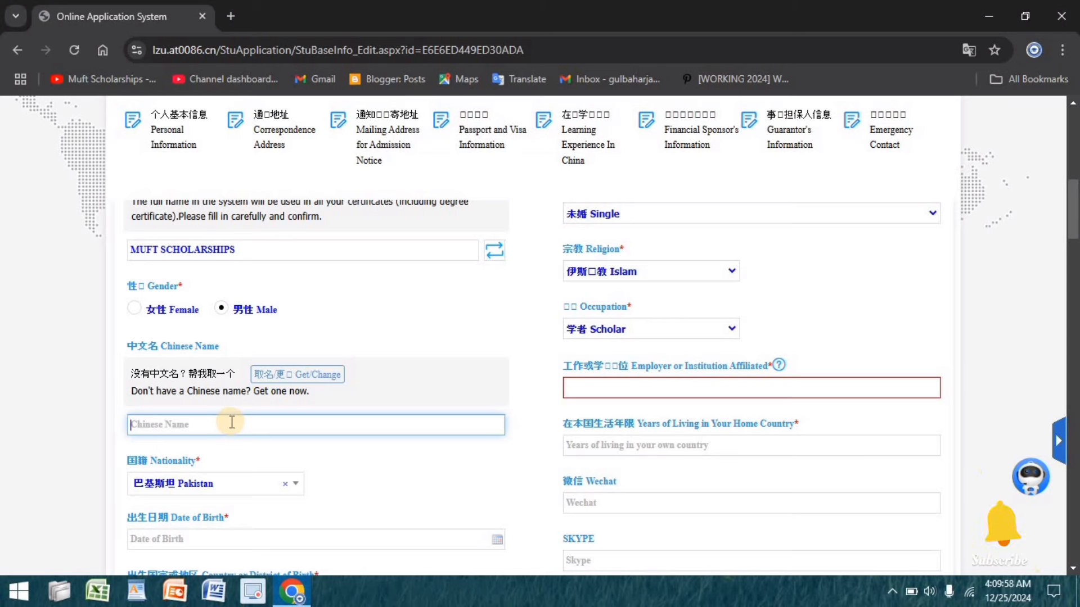
text(a)
key(BackSpace)
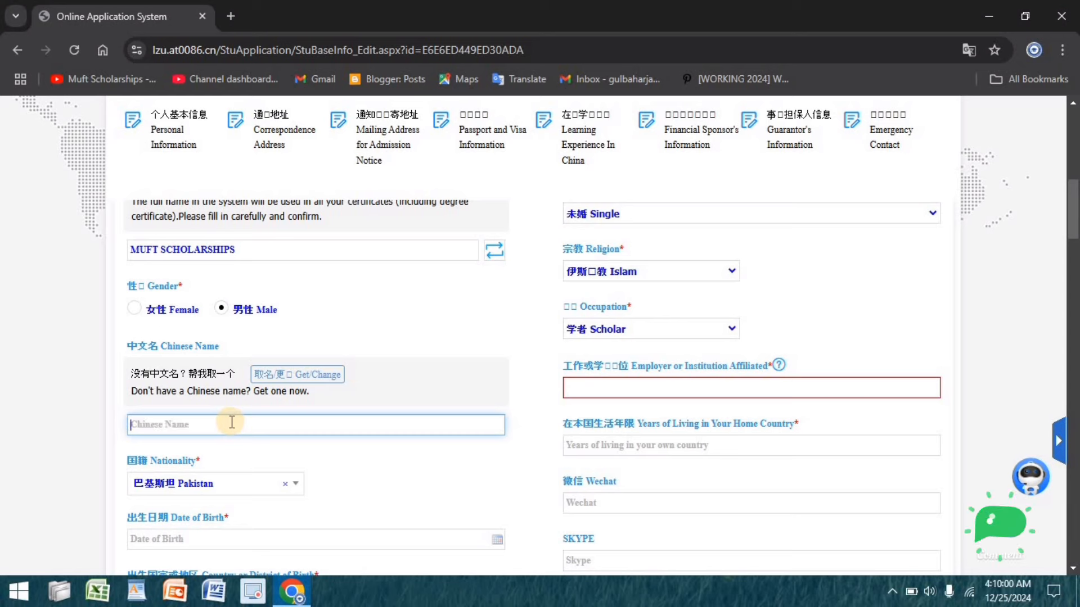
Enter UNIVERSITYNAME in the Employer or Institution Affiliated field.
click(643, 387)
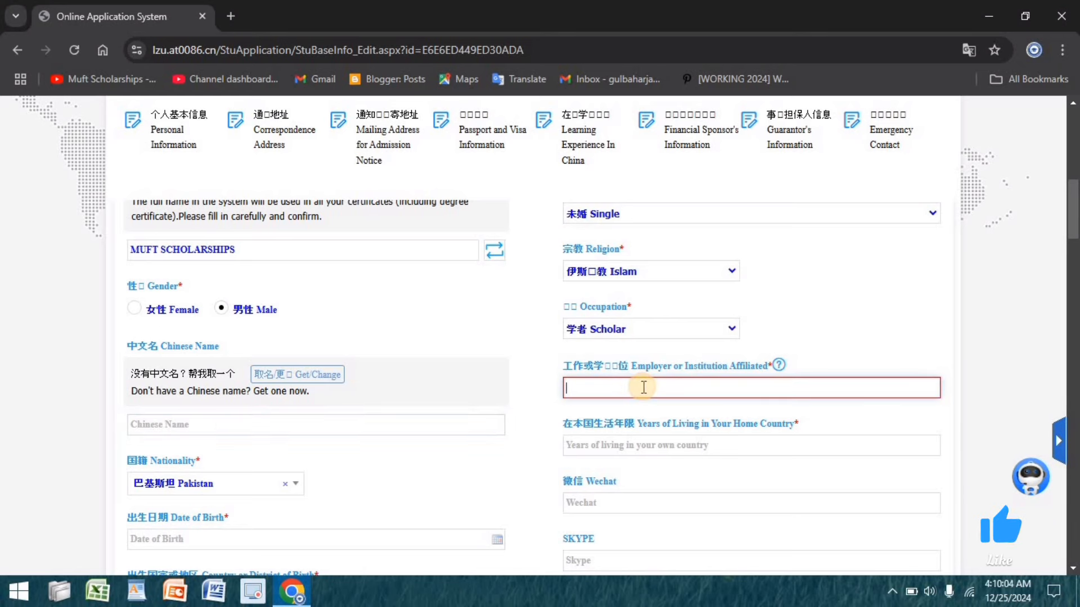
text(un)
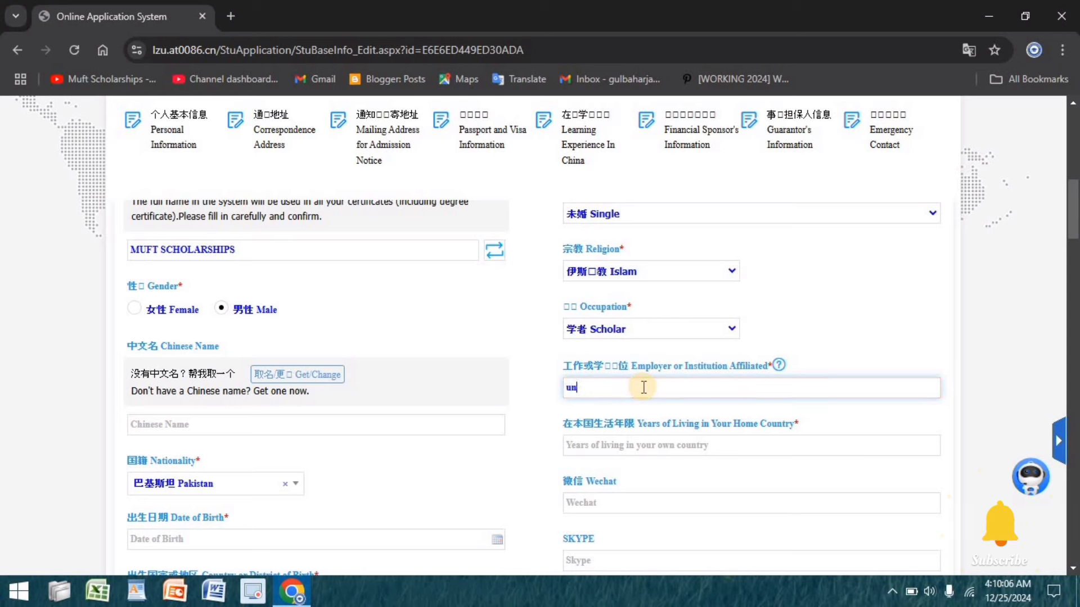
key(BackSpace)
key(BackSpace)
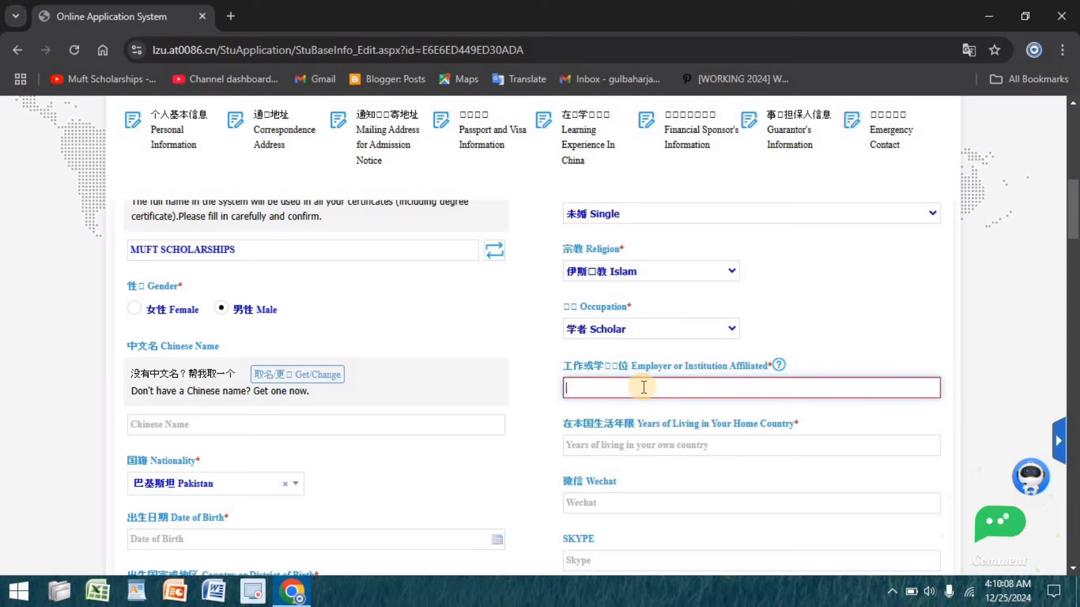
text(UNIV)
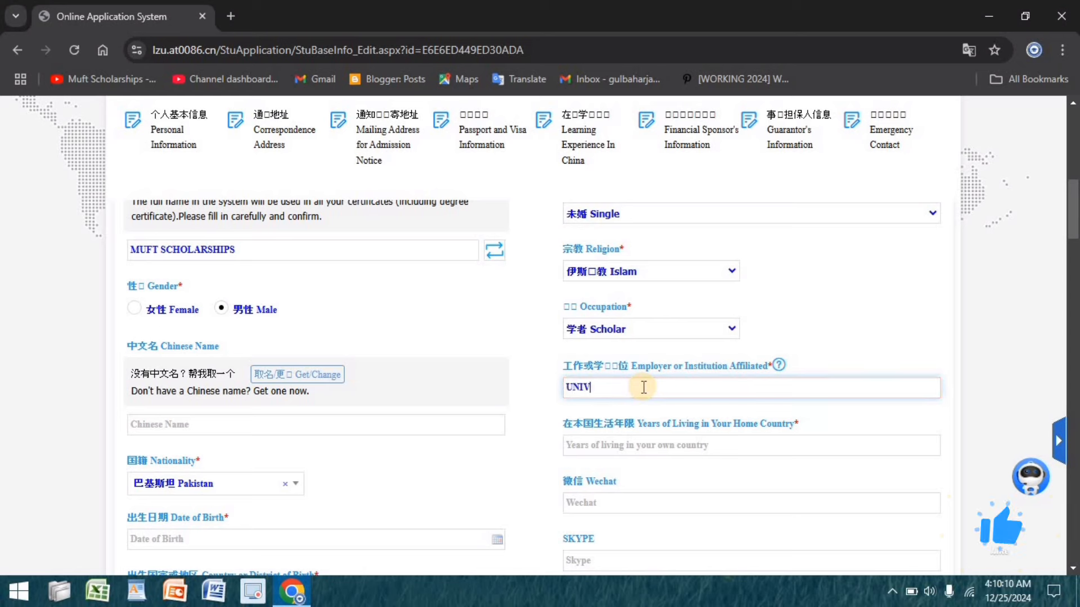
text(ERSI)
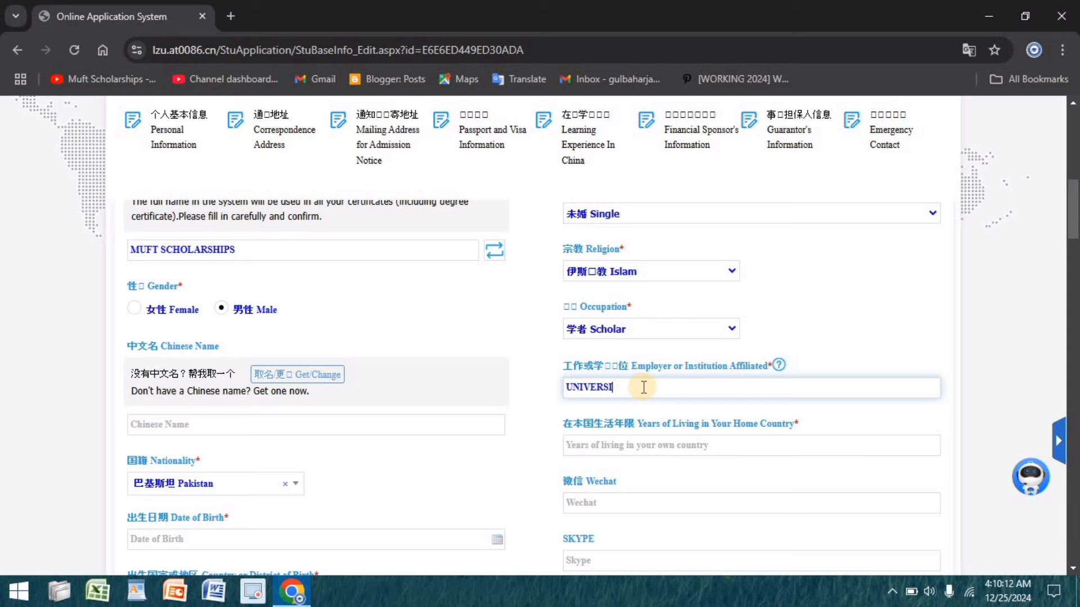
text(TY)
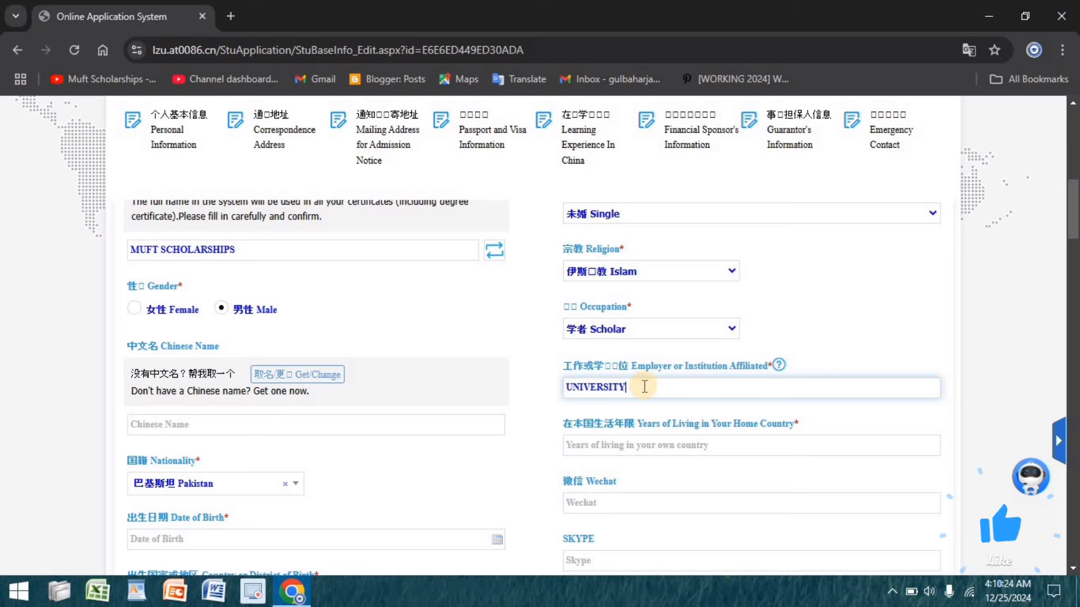
text(N)
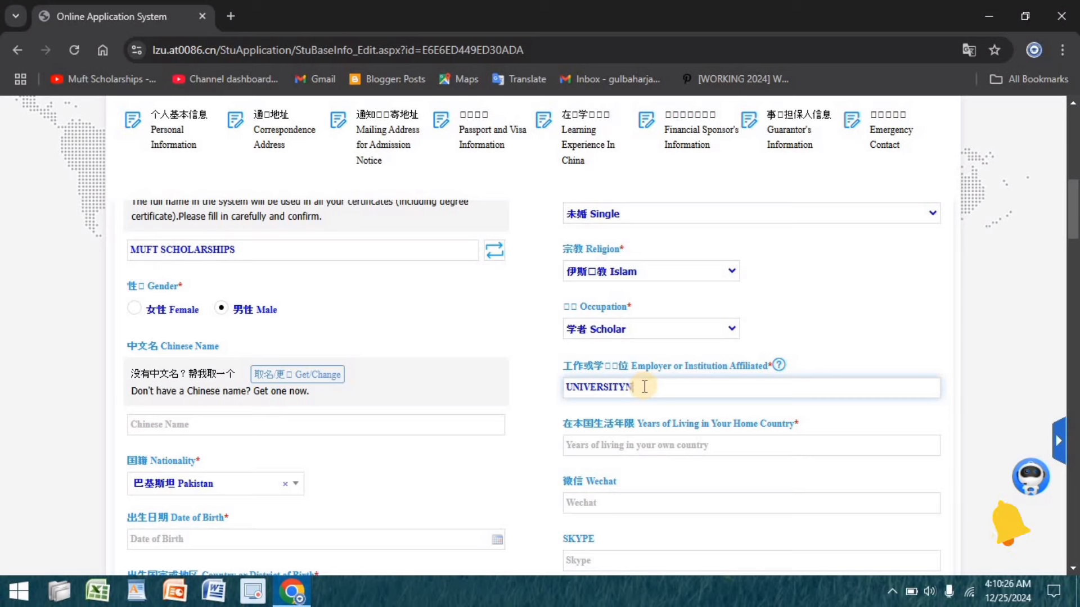
text(AME)
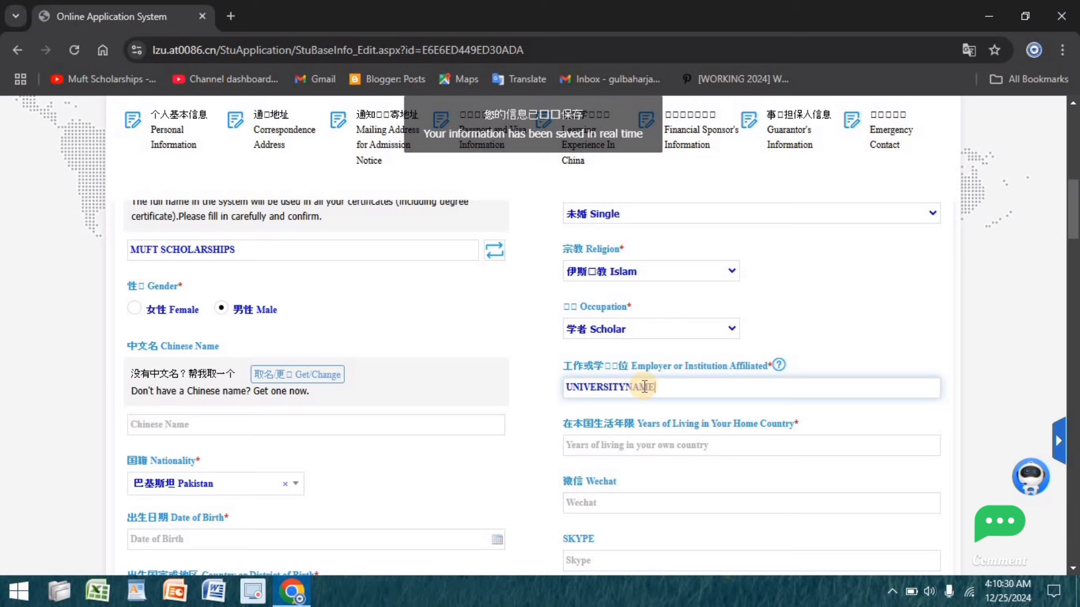
click(629, 444)
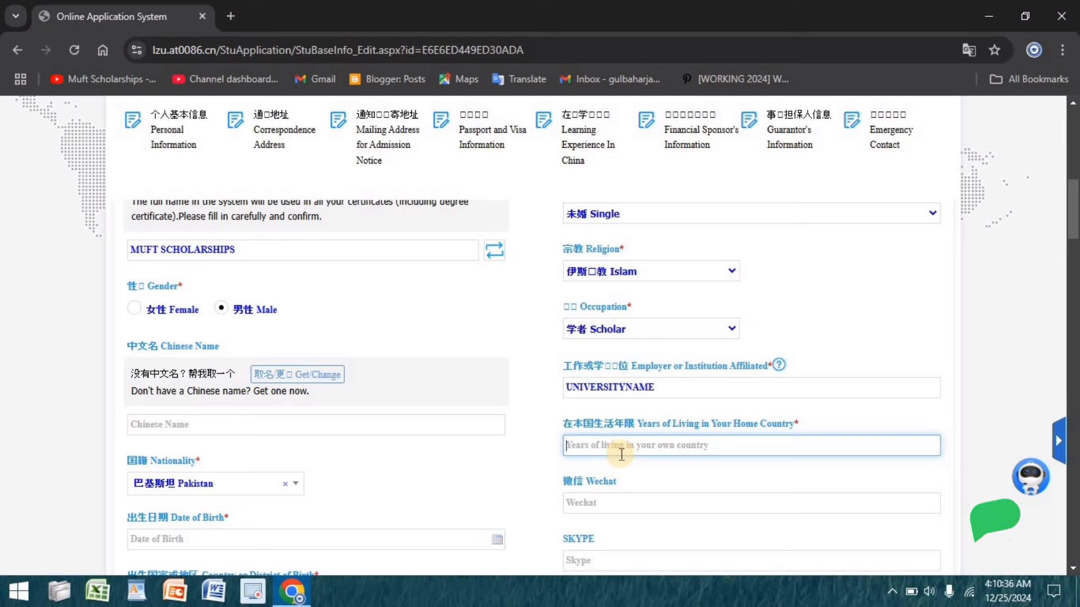
text(26)
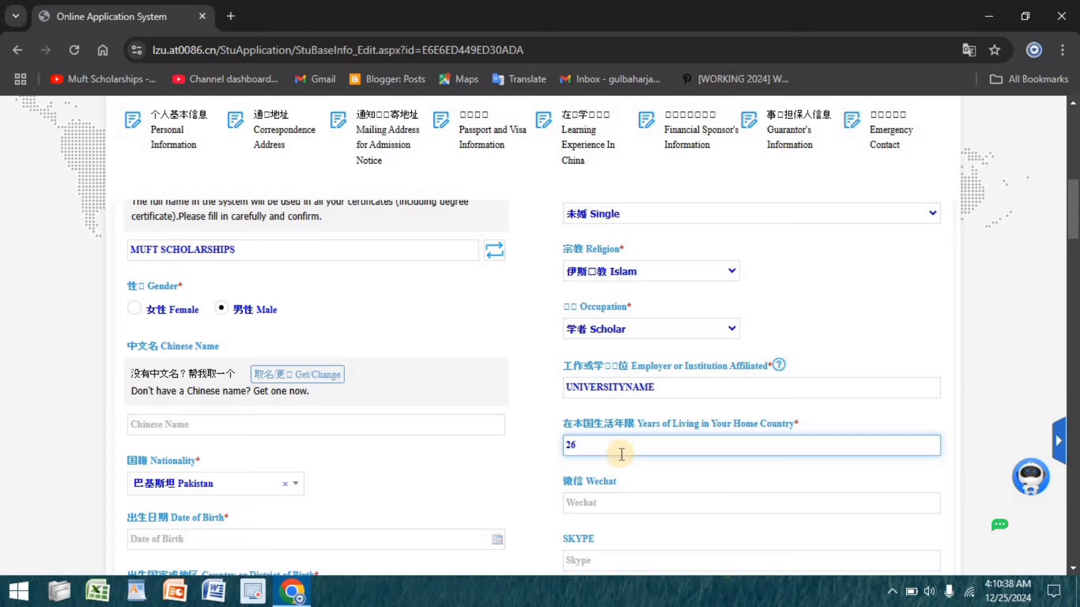
click(627, 483)
scroll(627, 482, down, 1)
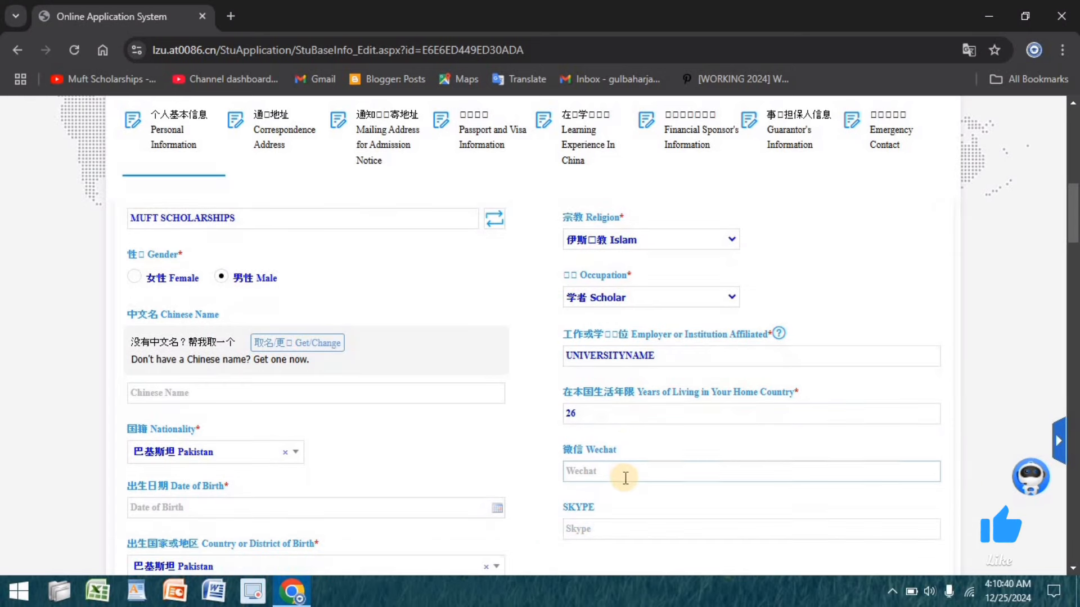
scroll(627, 482, down, 1)
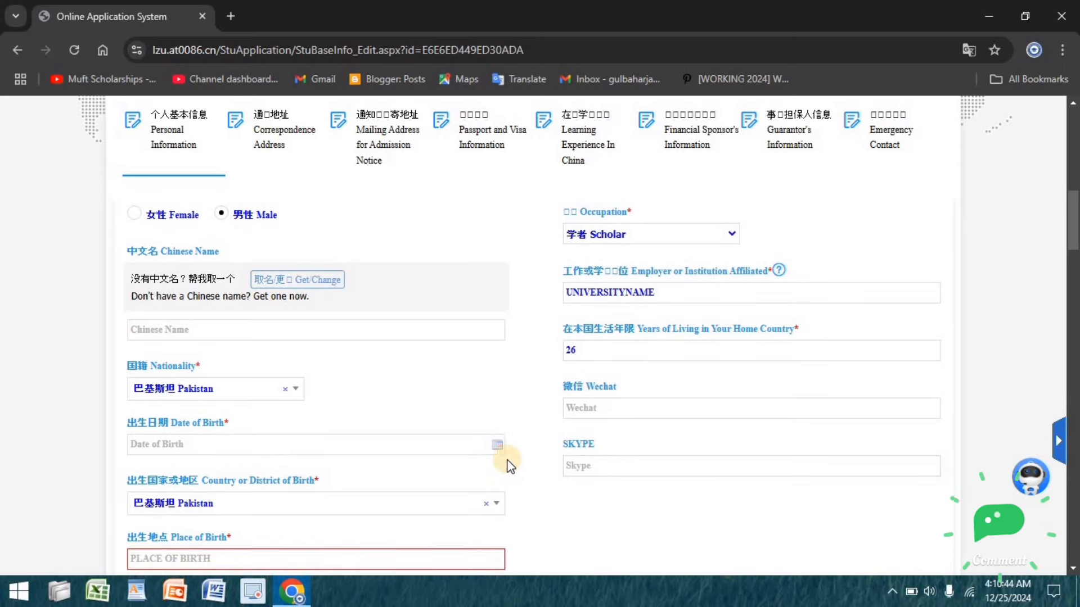
click(580, 353)
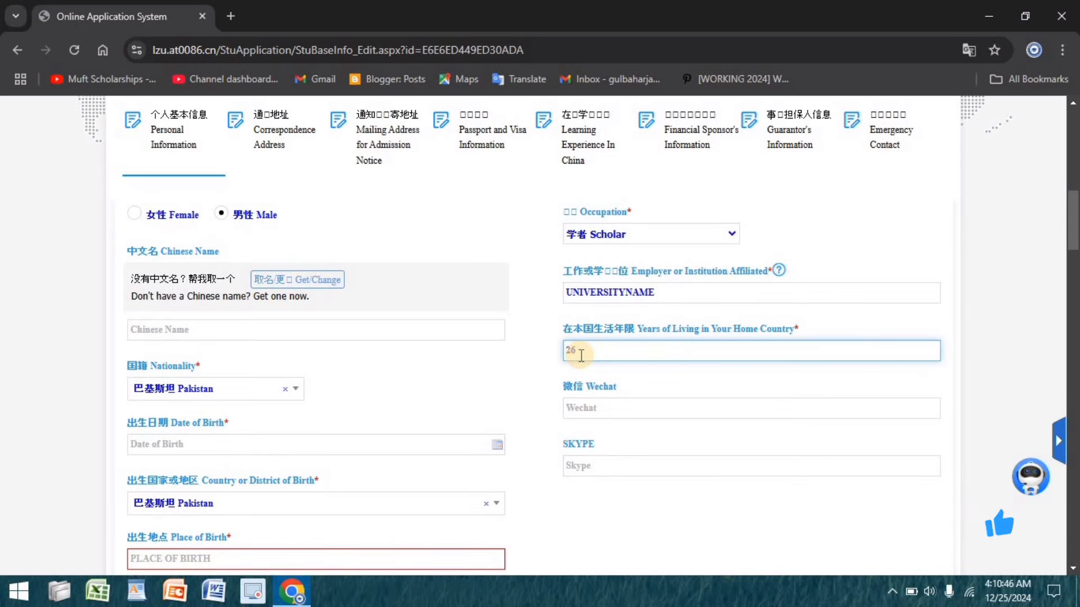
key(BackSpace)
key(BackSpace)
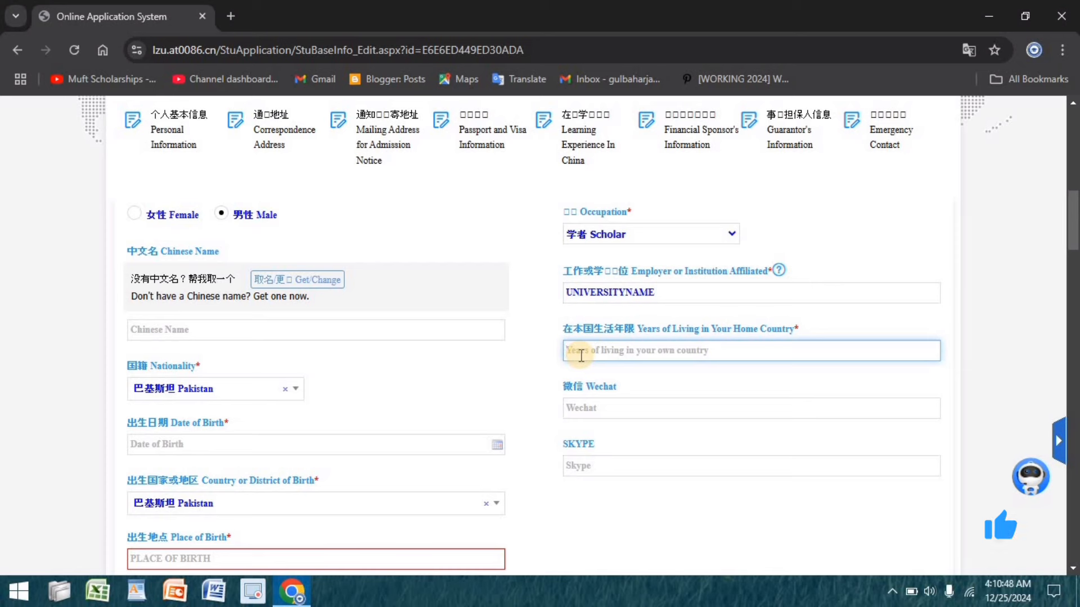
click(320, 442)
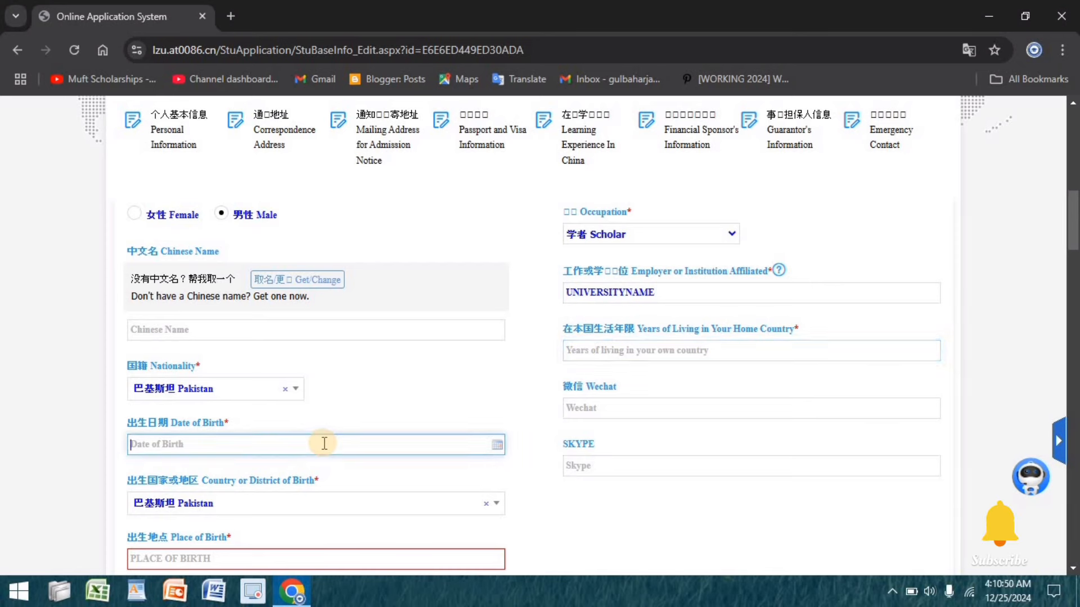
Make a first typed attempt at the birth date, then enter 26 in Years of Living.
click(498, 445)
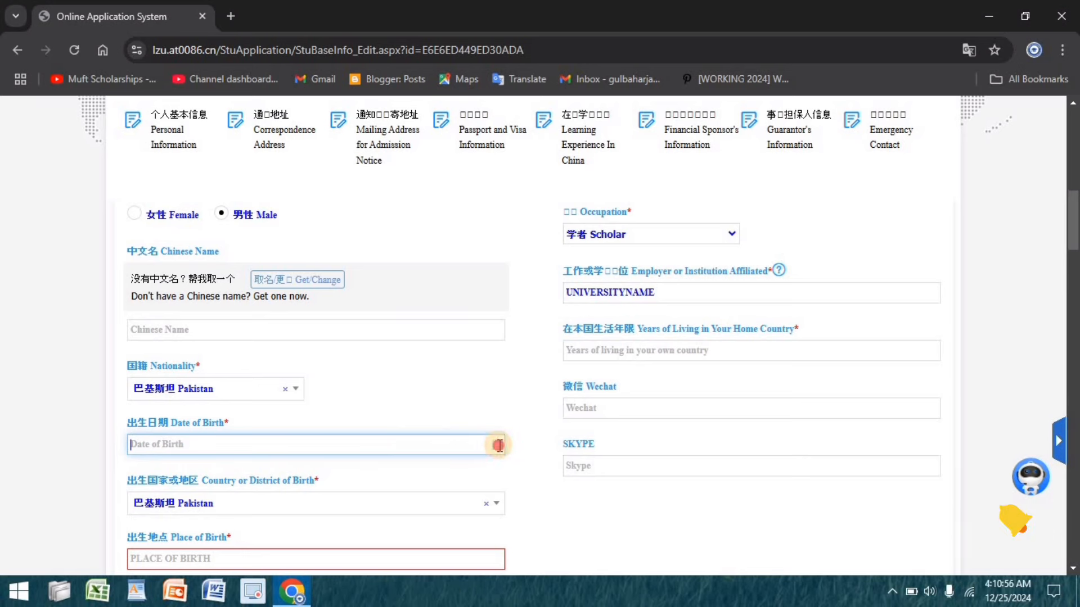
text(2)
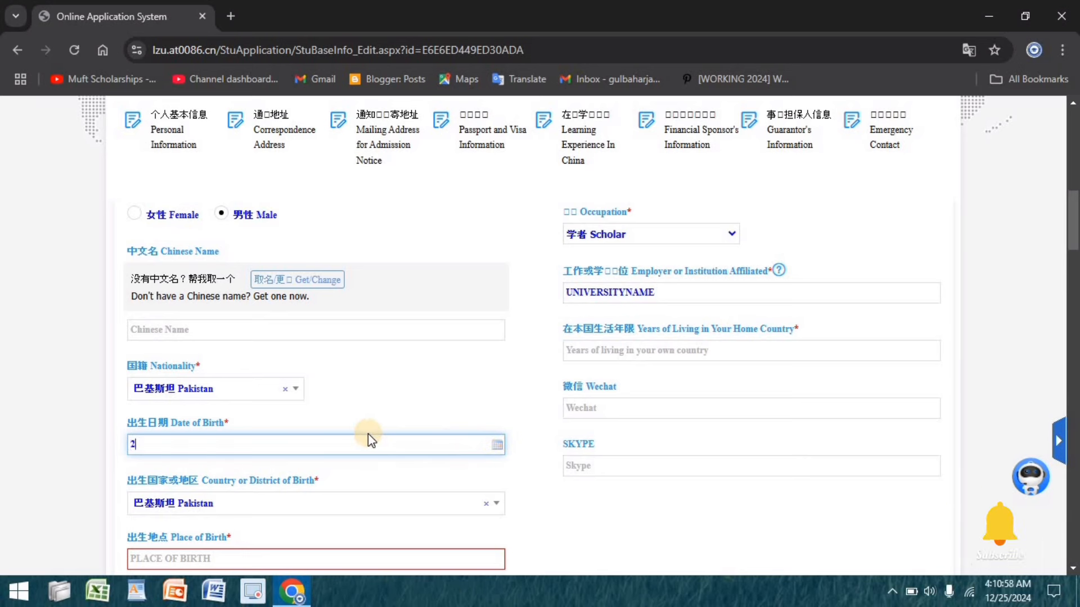
text(6)
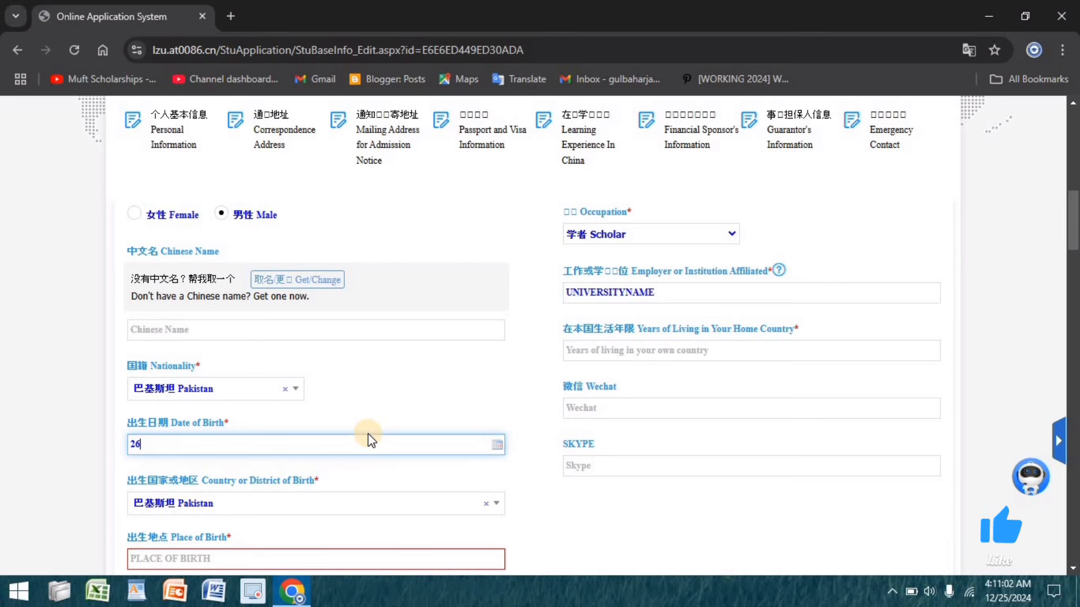
text(/)
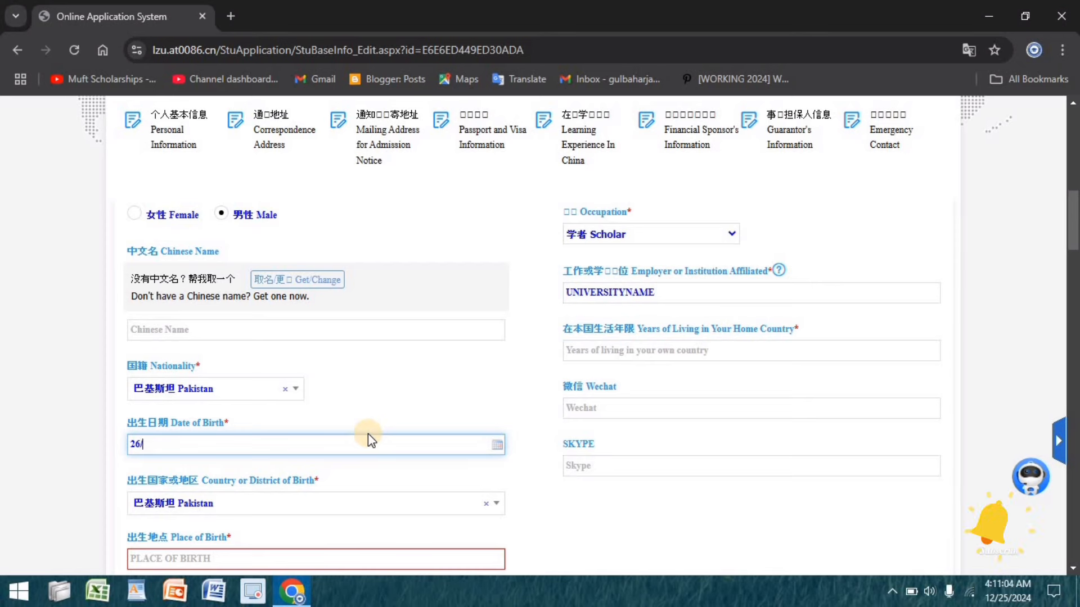
text(11)
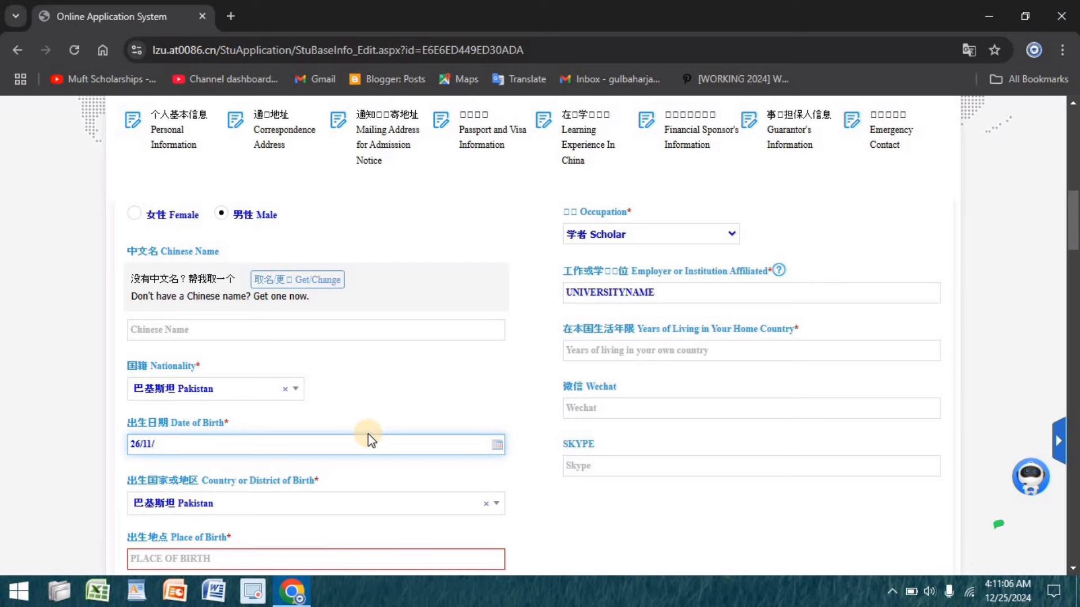
text(/2)
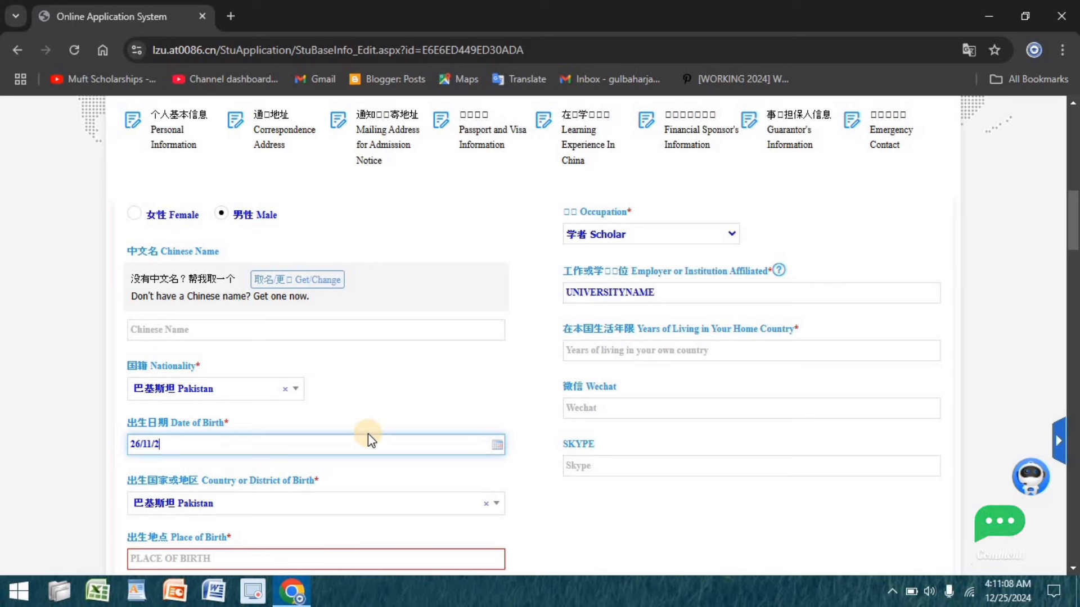
key(BackSpace)
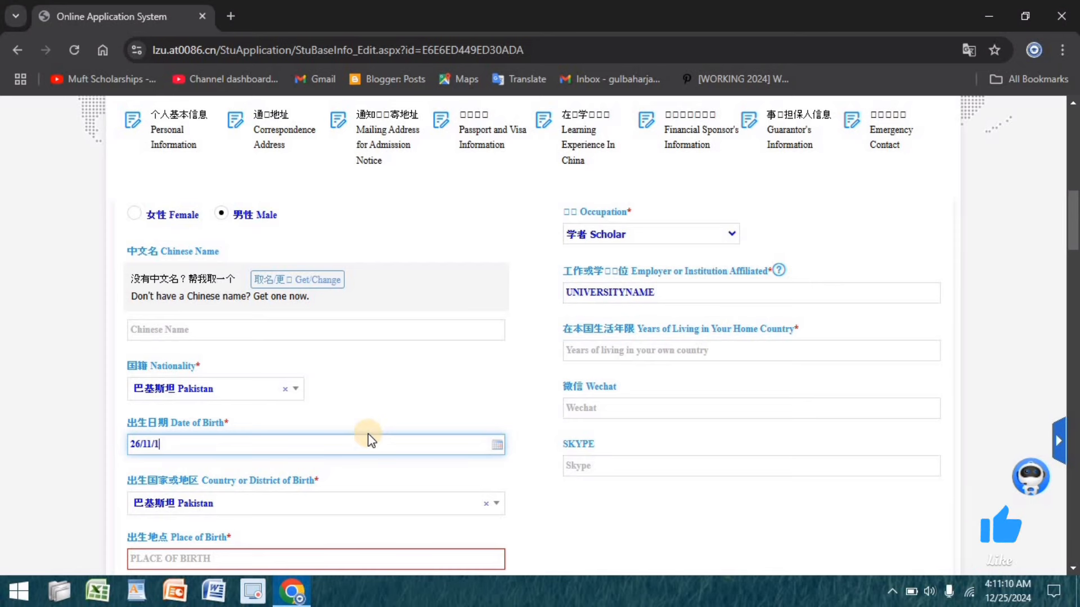
text(1998)
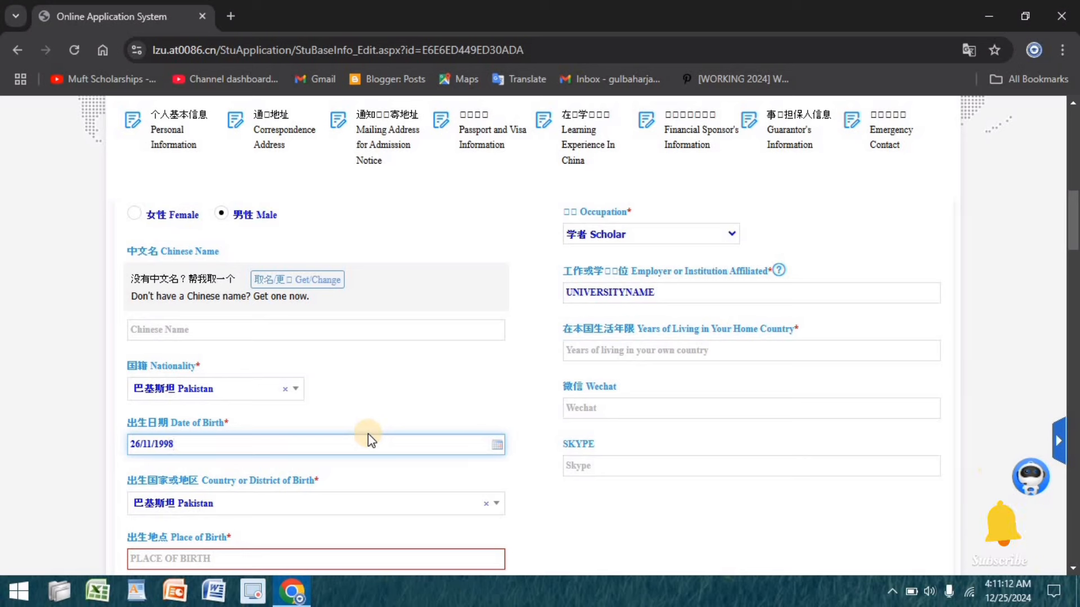
click(585, 352)
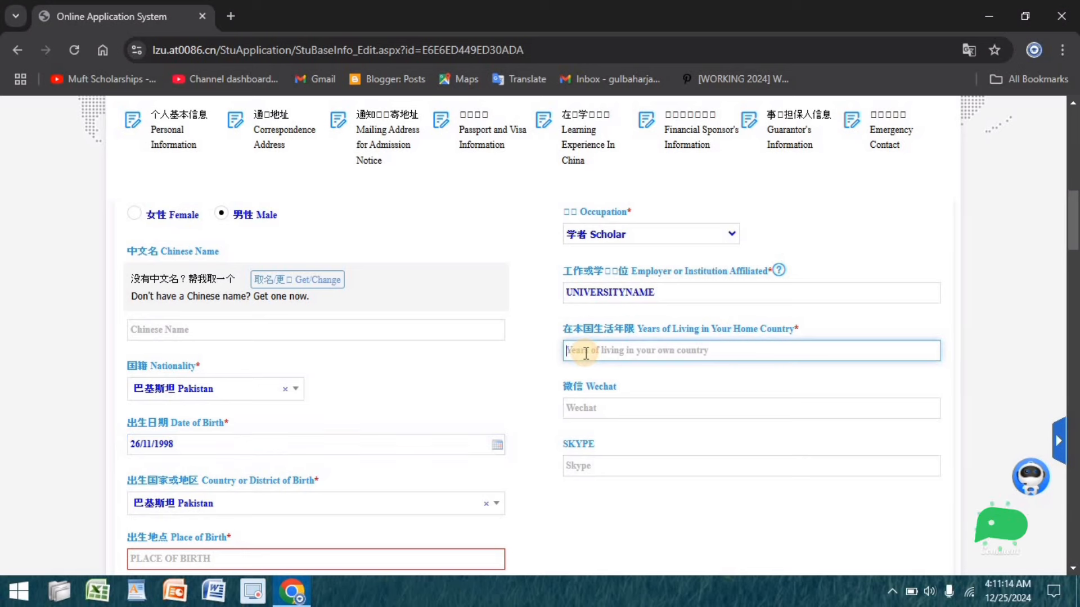
text(26)
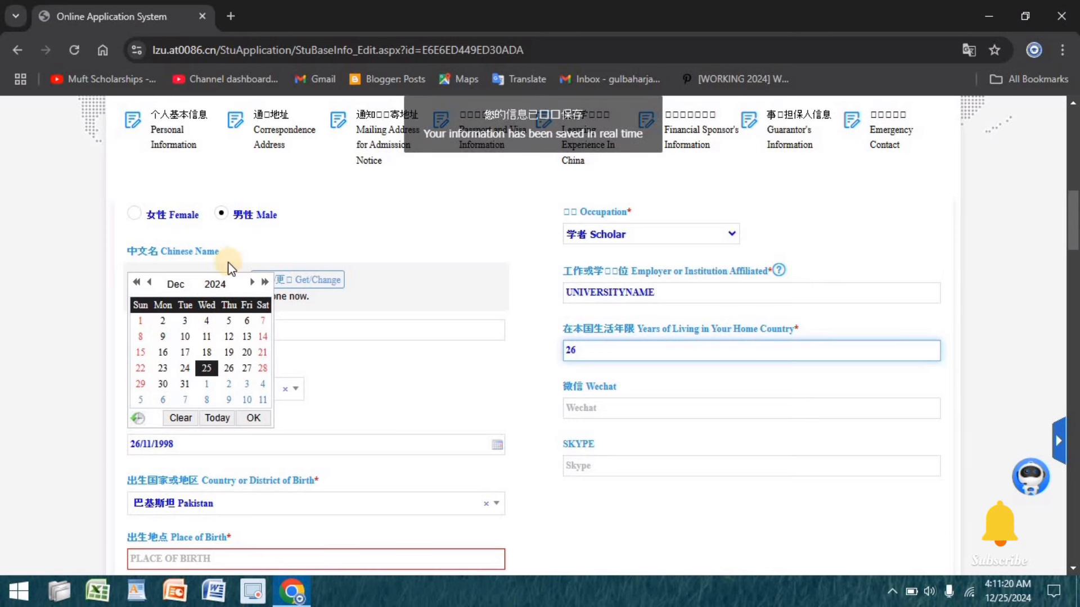
Pick 24 December 1998 as the Date of Birth from the calendar.
click(214, 283)
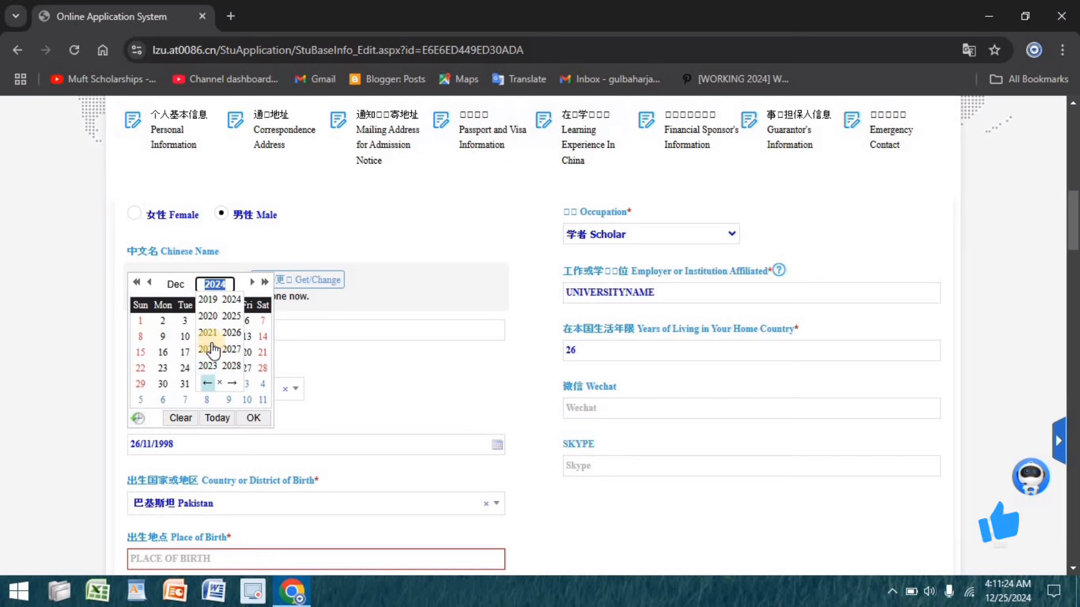
click(208, 383)
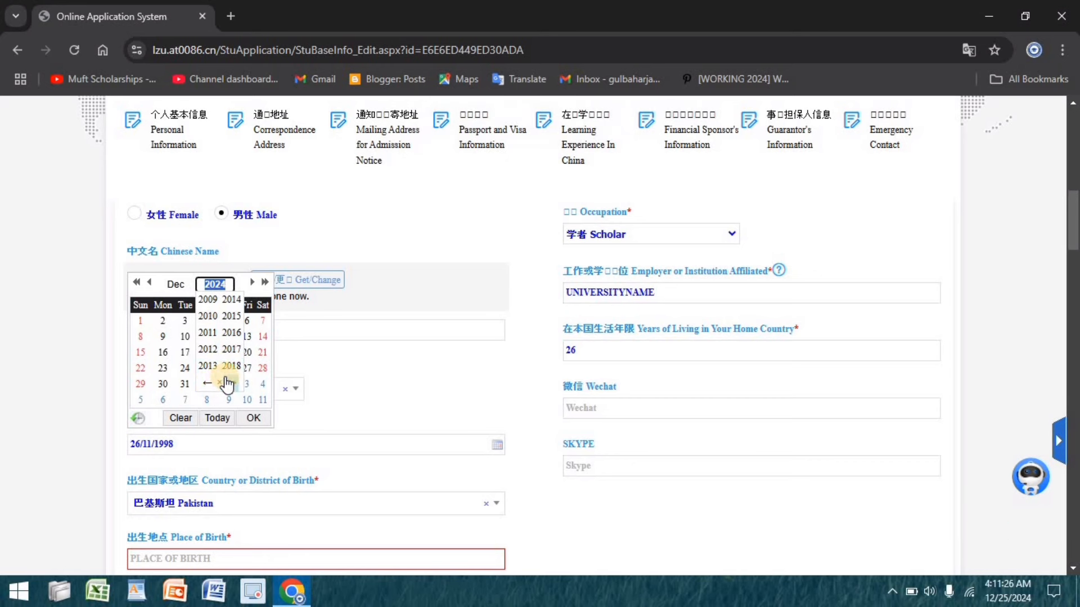
click(207, 383)
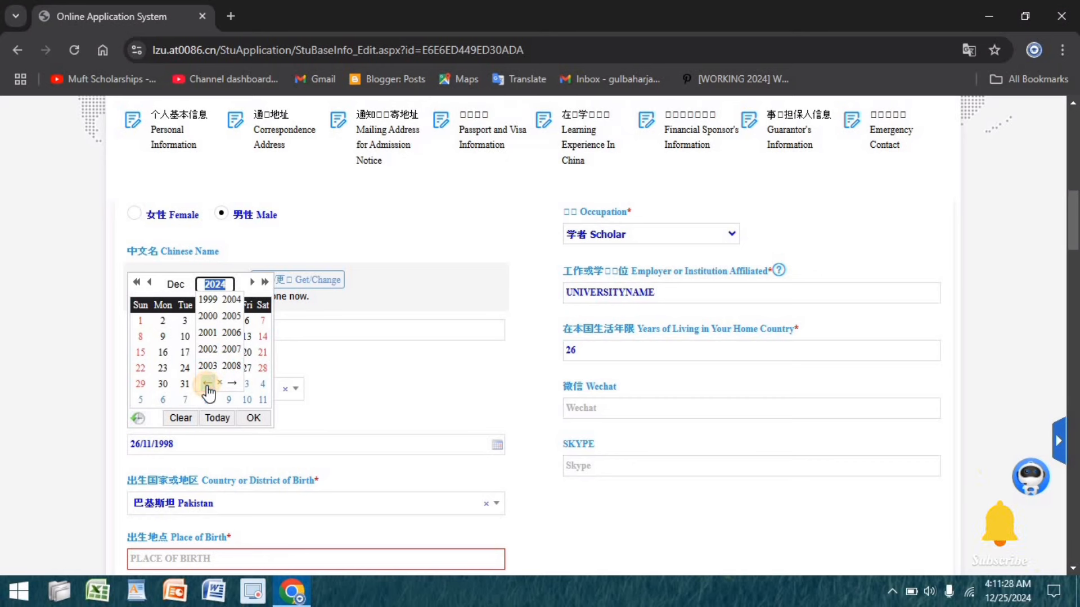
click(208, 385)
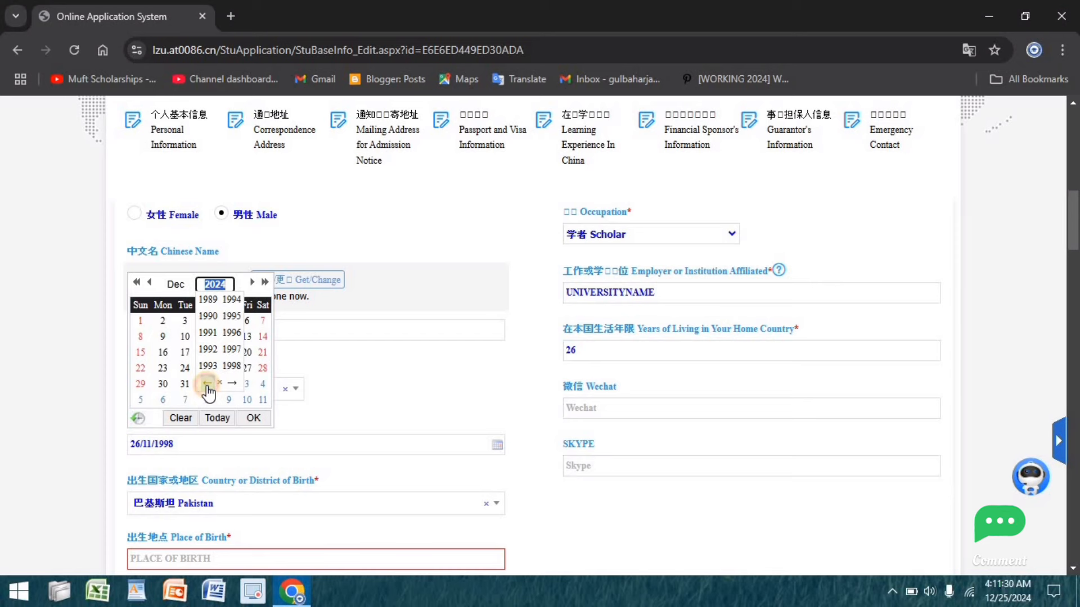
click(235, 369)
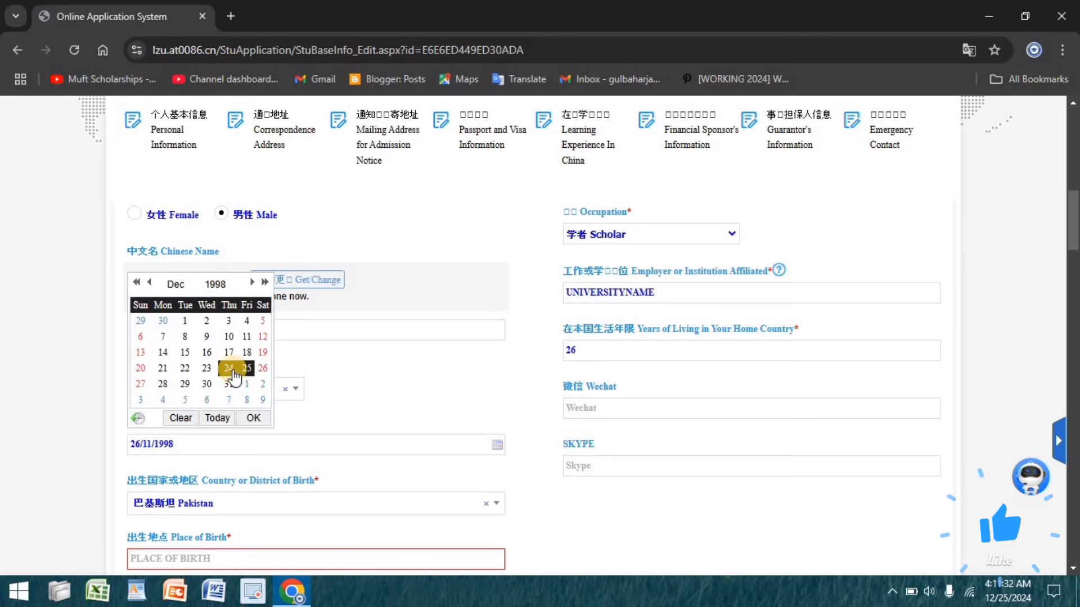
click(229, 368)
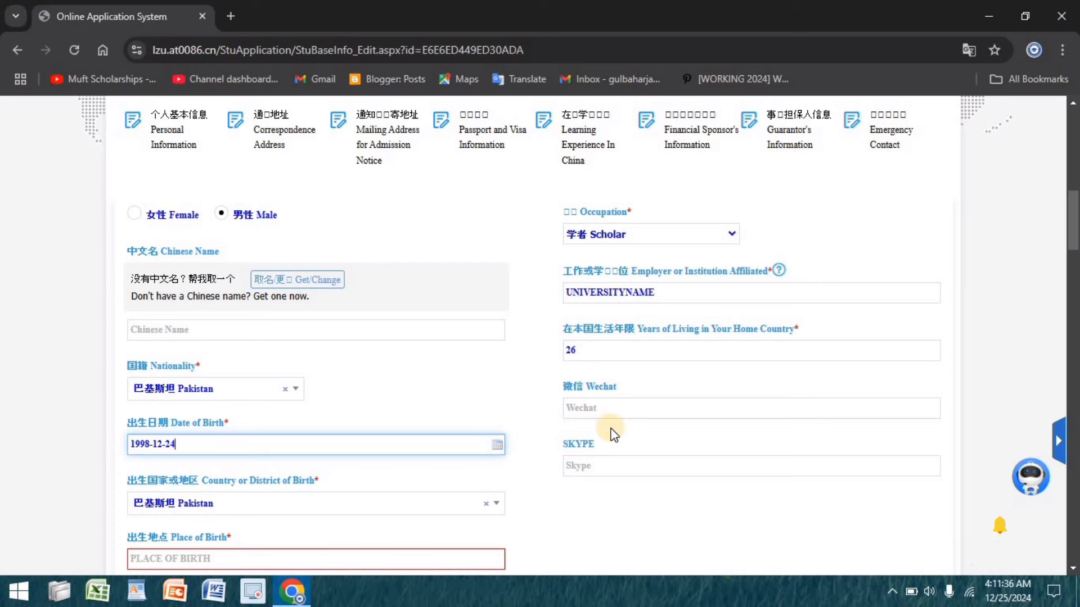
click(621, 407)
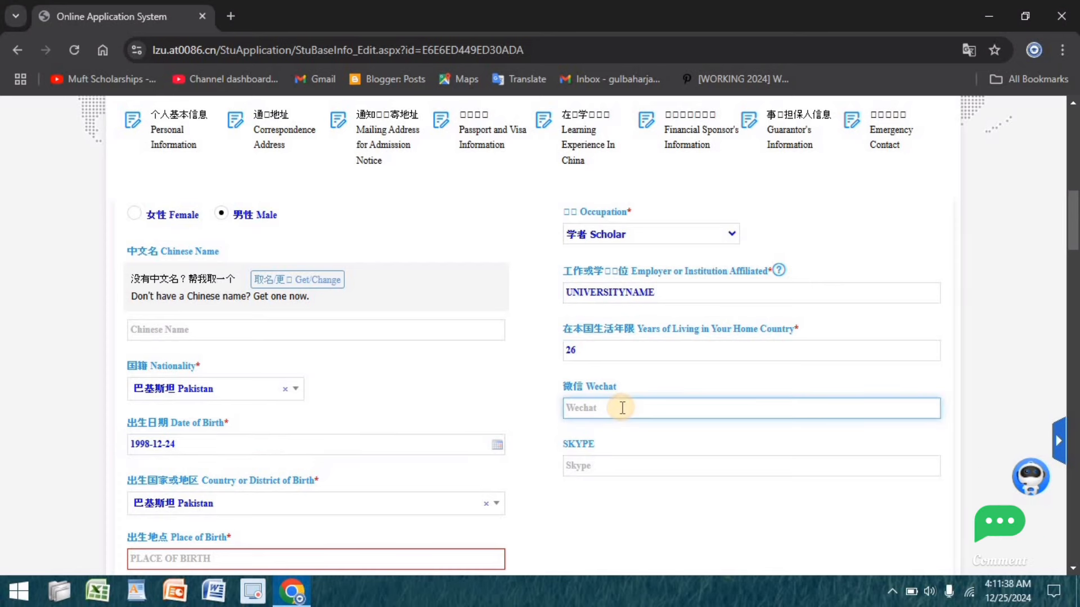
Enter the WeChat ID, correcting the typo at its end.
text(MUFFT)
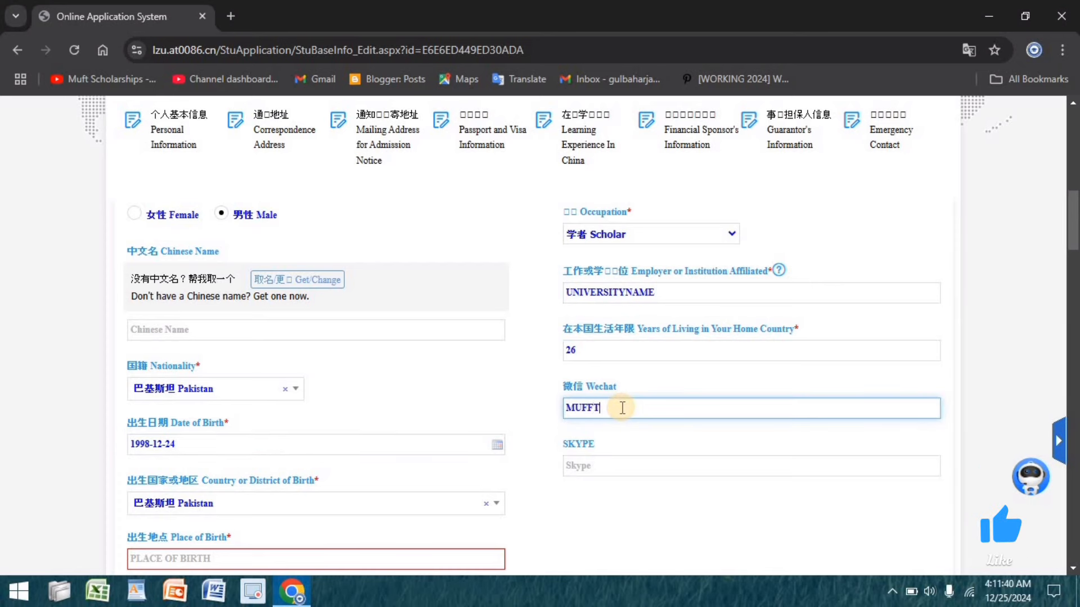
text(SCH)
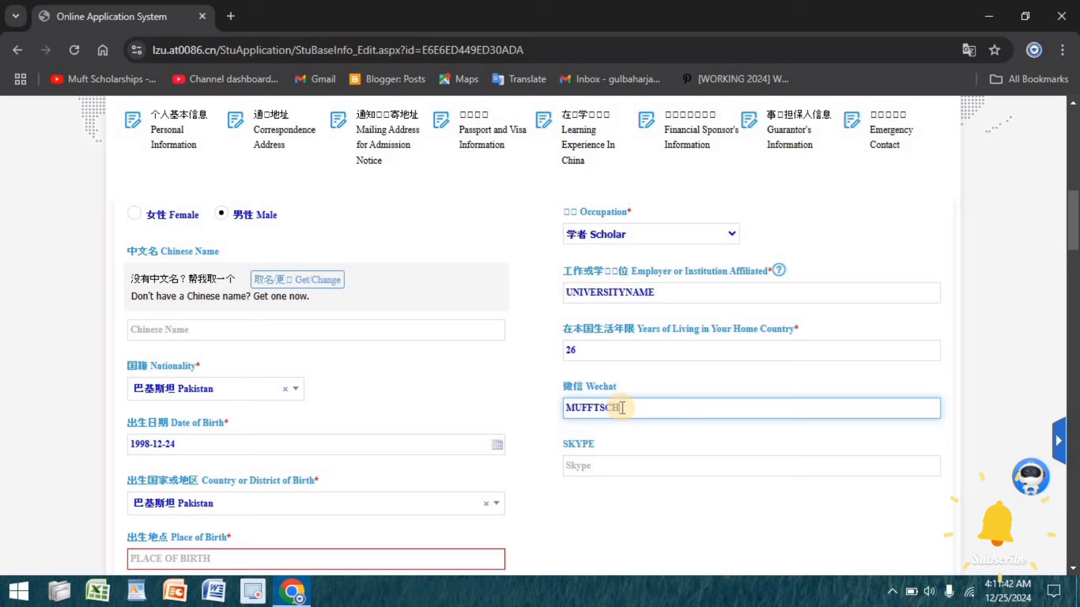
text(OLARSHIOS)
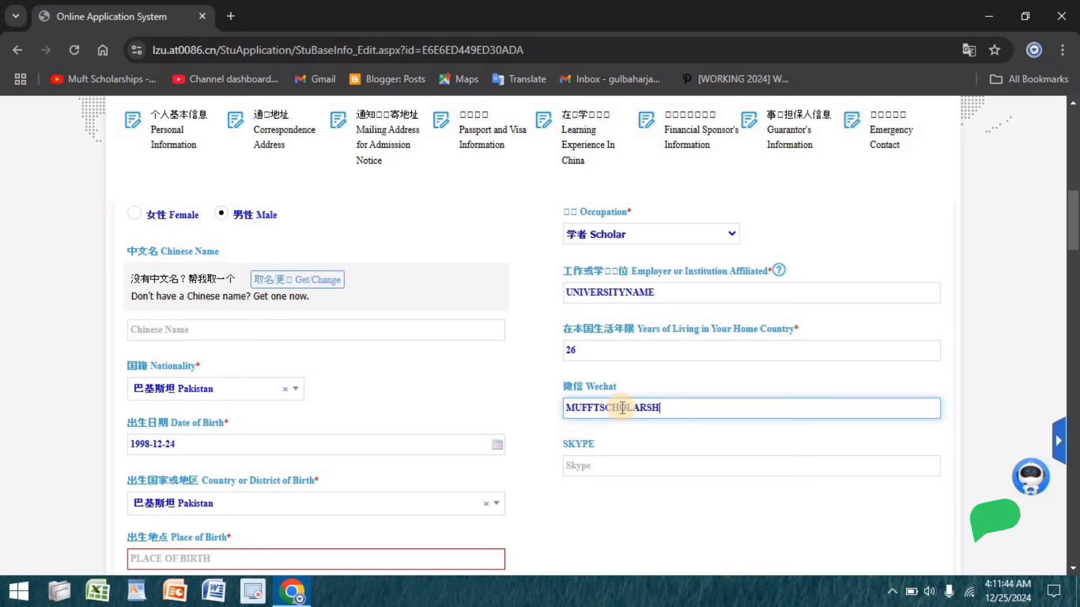
key(BackSpace)
key(BackSpace)
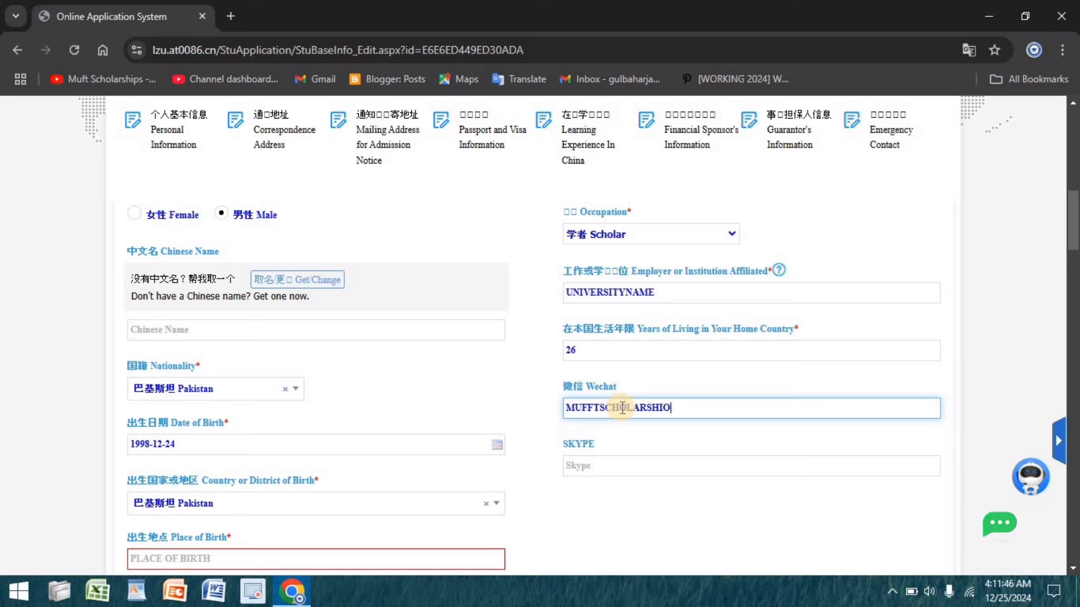
text(PS)
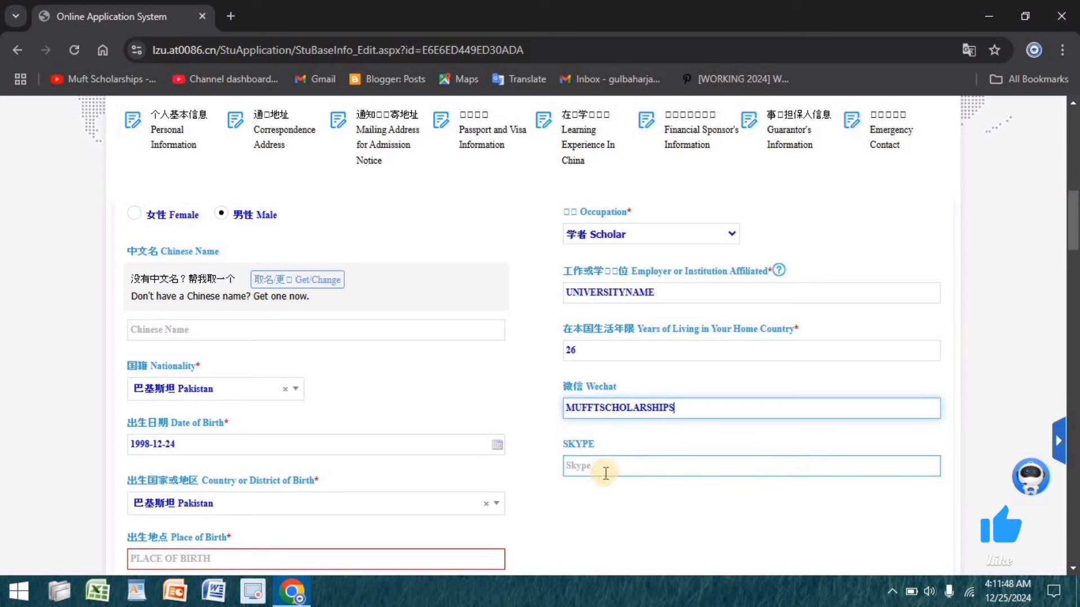
click(592, 516)
Set Place of Birth to ISB and Native Language to Urdu.
scroll(591, 516, down, 2)
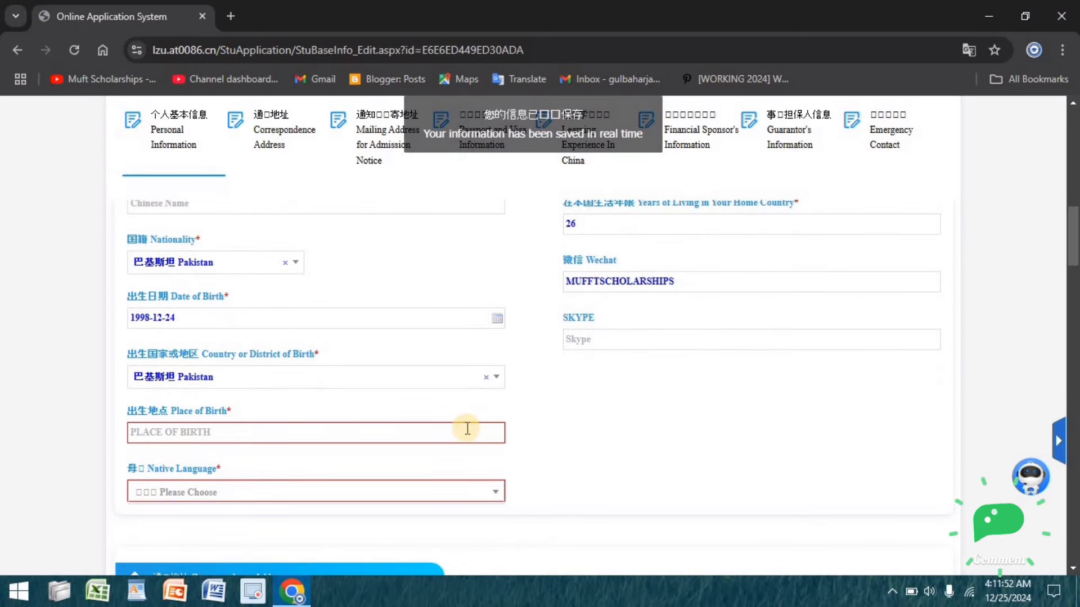
click(465, 429)
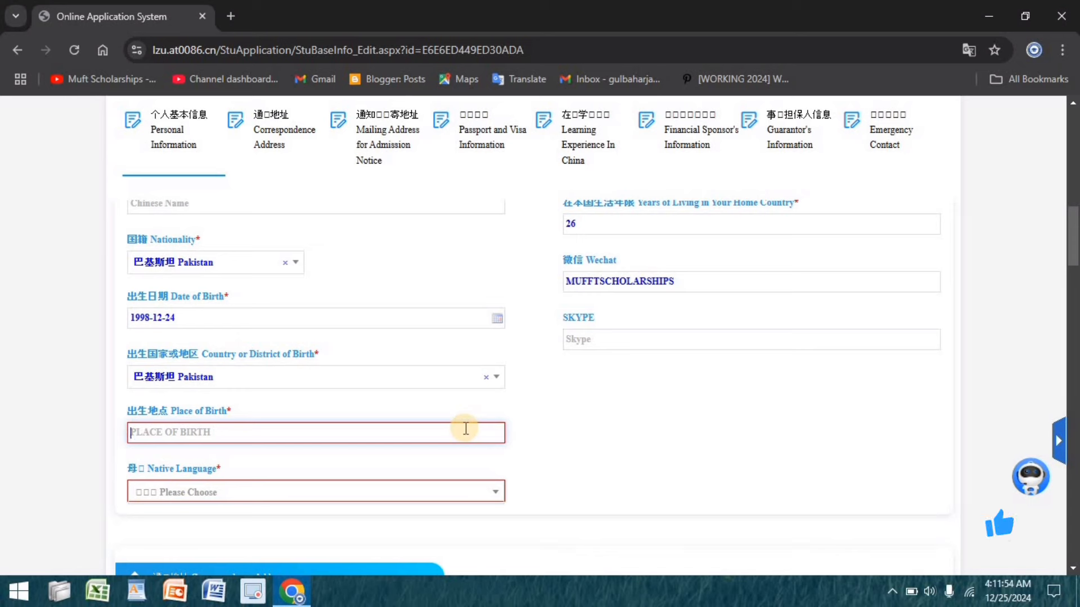
text(ISB)
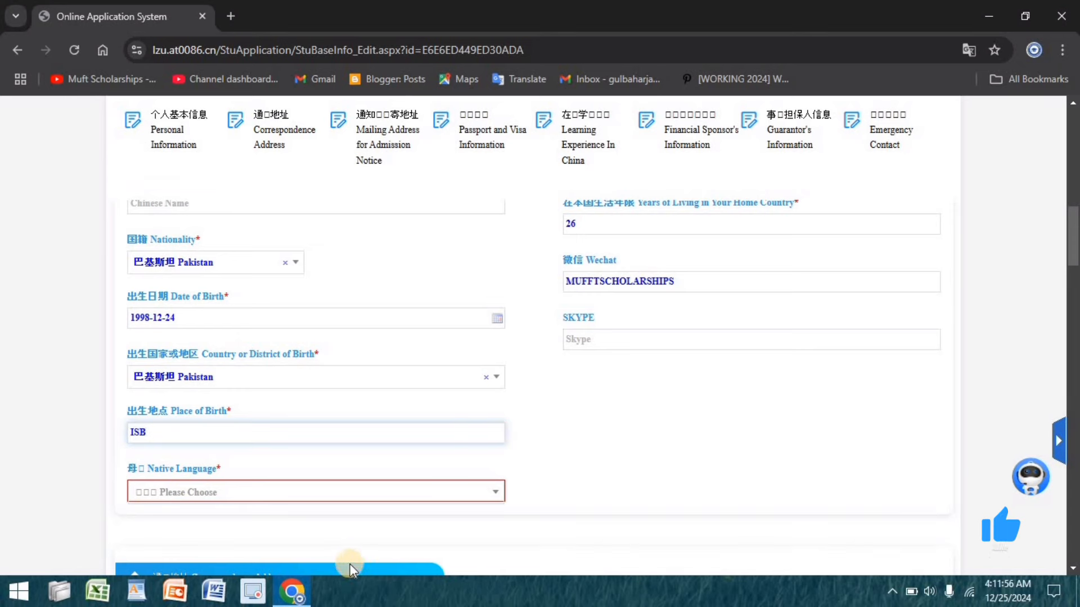
click(382, 493)
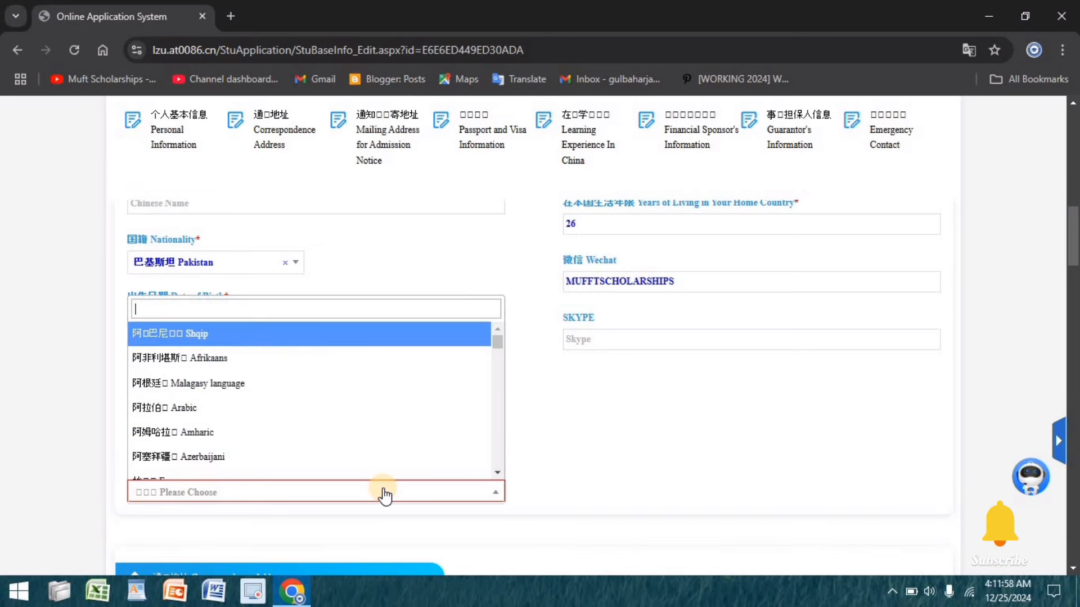
text(URDU)
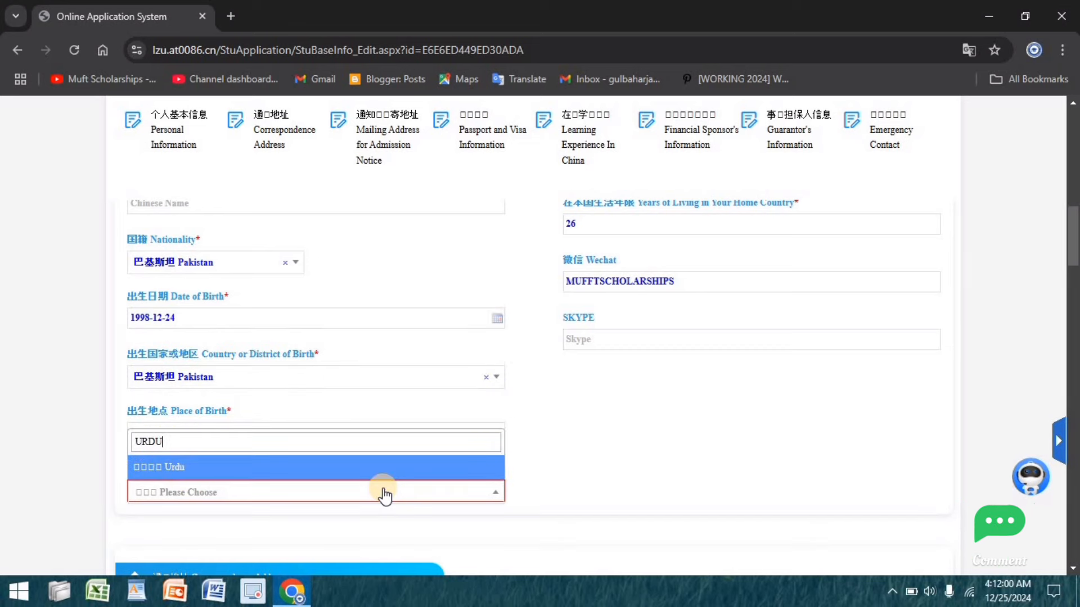
click(275, 467)
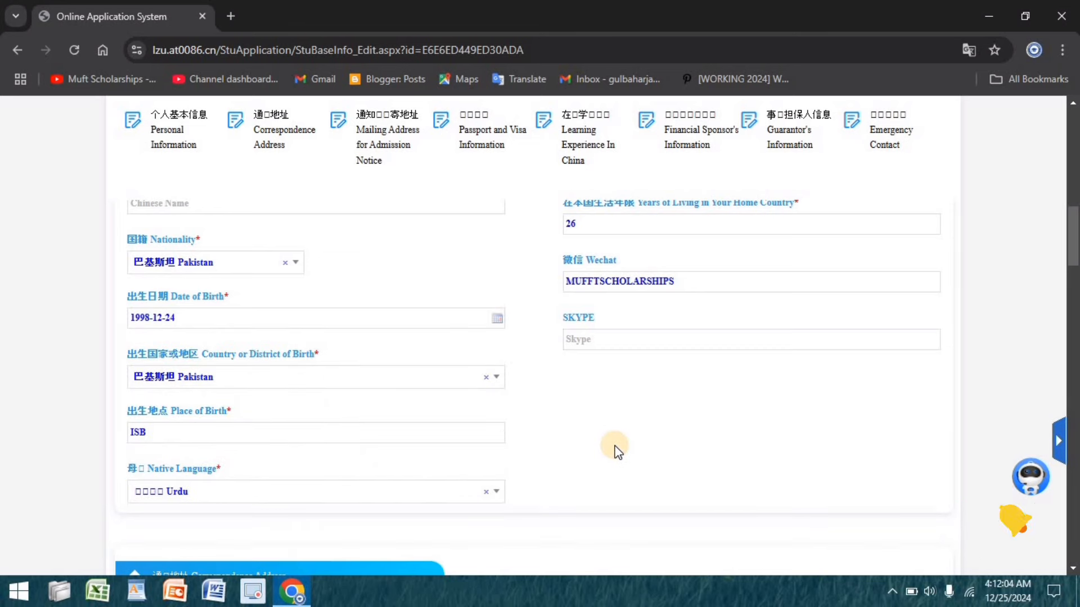
Enter home Detailed Address HNO-123 and City/Province ISB.
scroll(617, 449, down, 4)
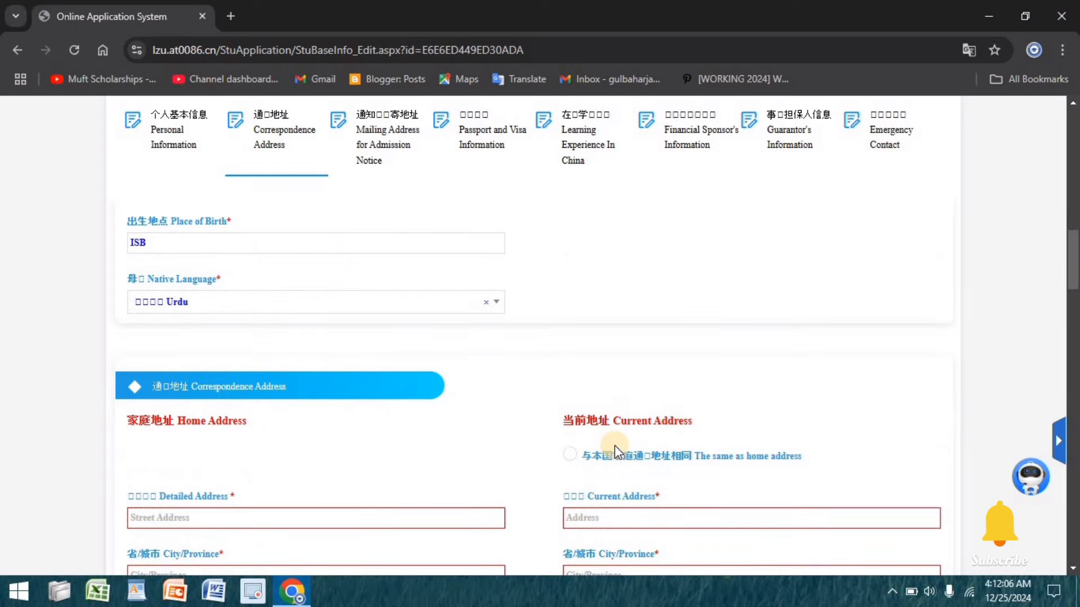
scroll(617, 450, down, 2)
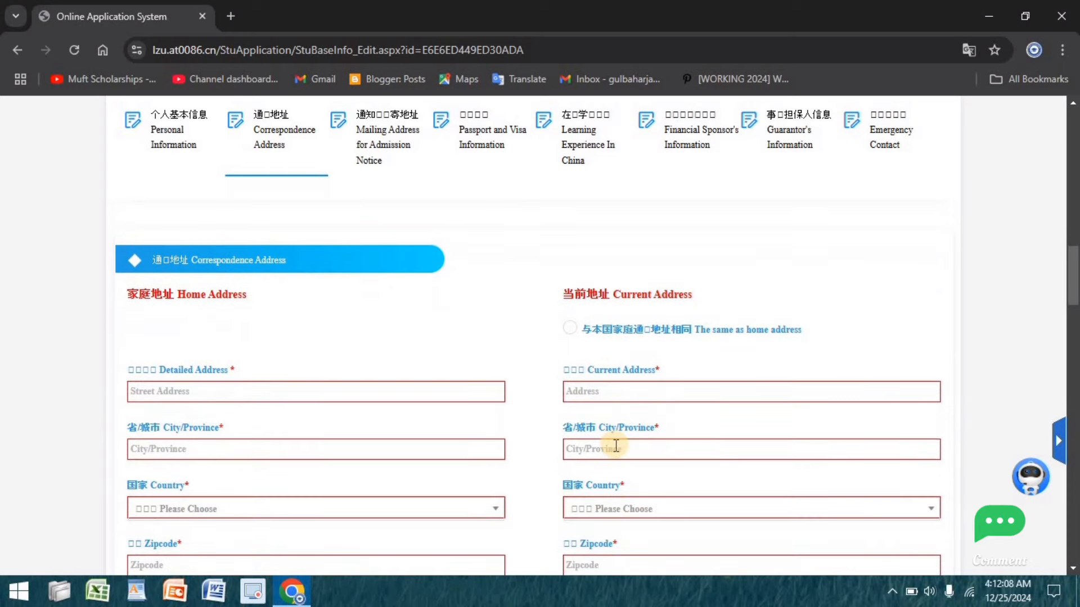
scroll(617, 450, down, 1)
scroll(617, 450, down, 1)
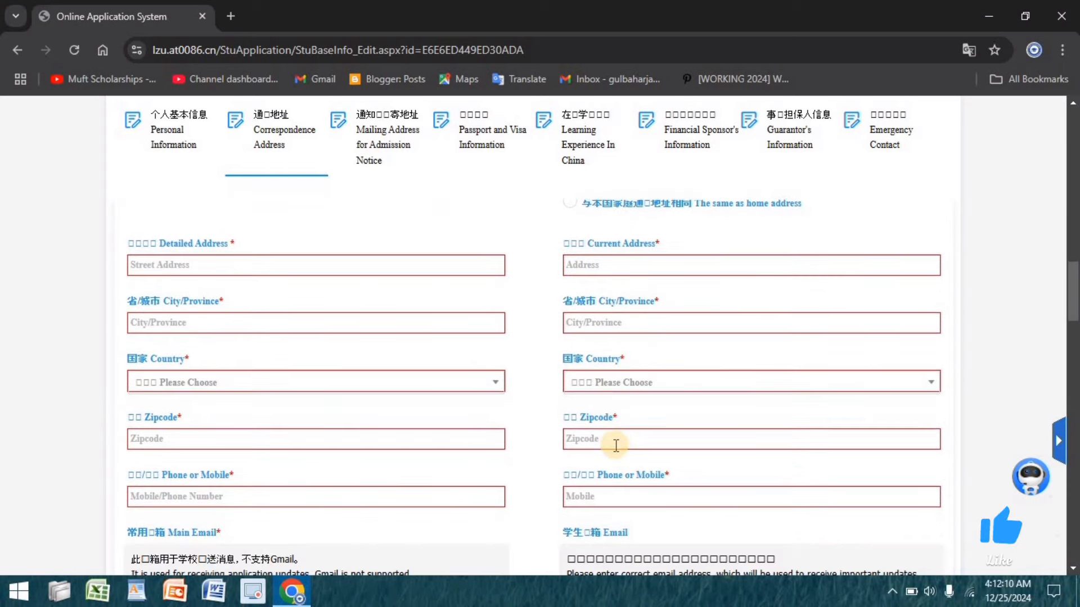
click(347, 269)
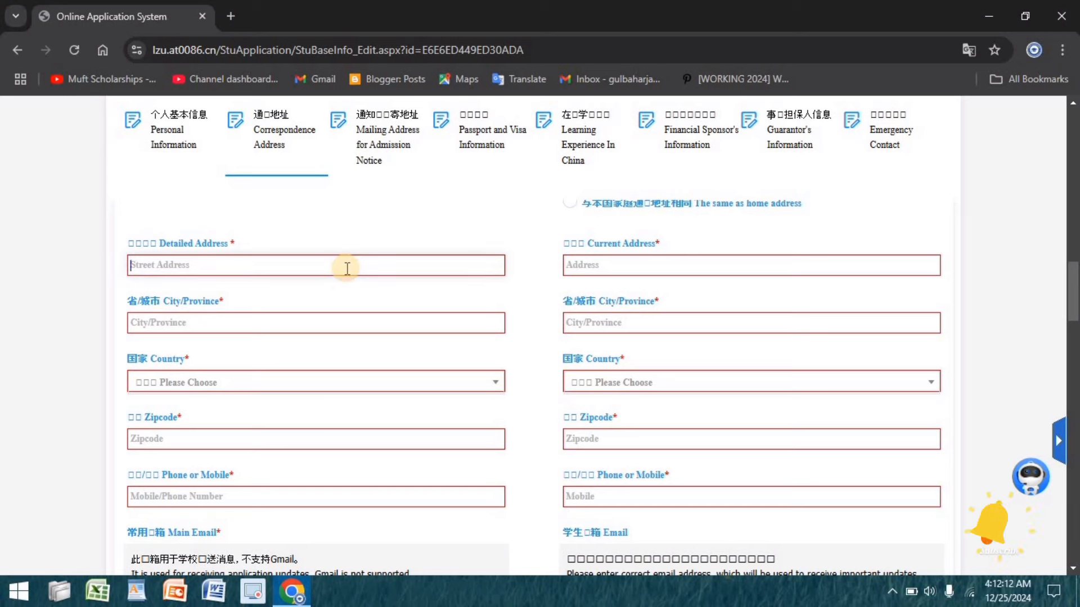
text(HNI)
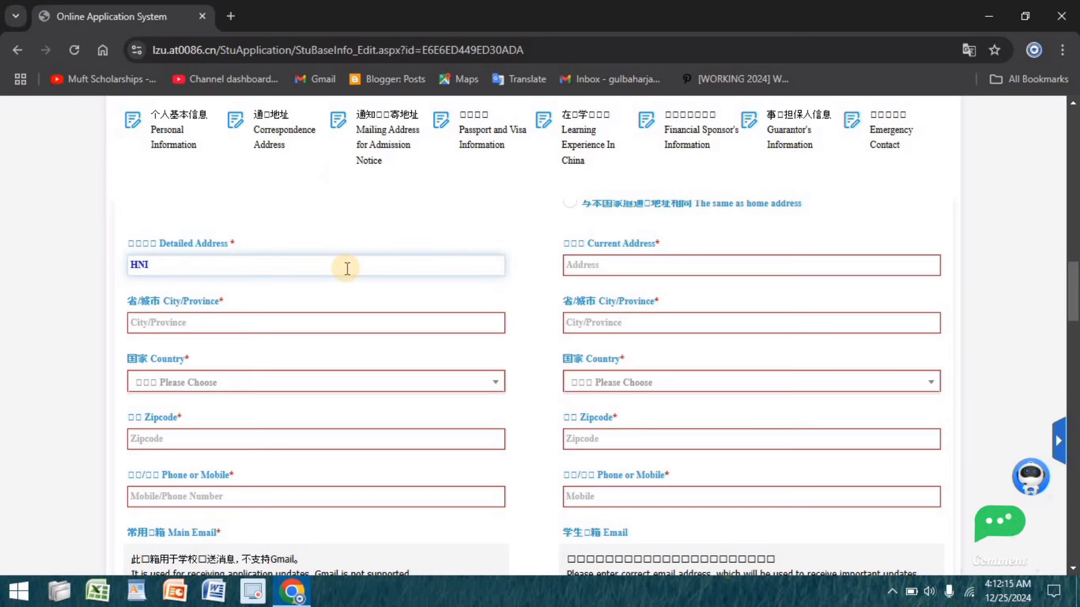
key(BackSpace)
text(O-123)
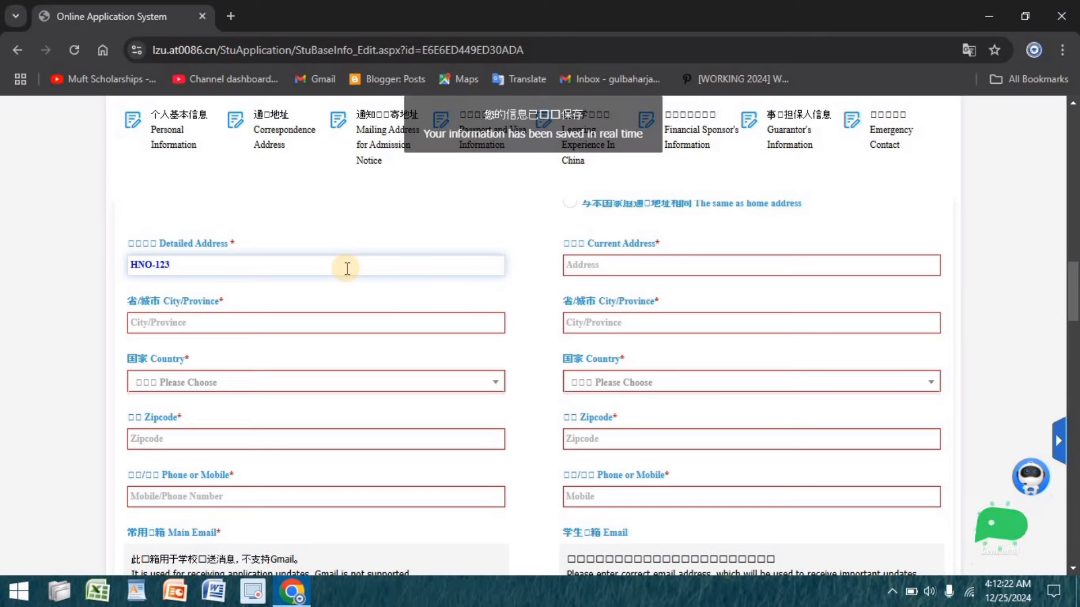
click(309, 325)
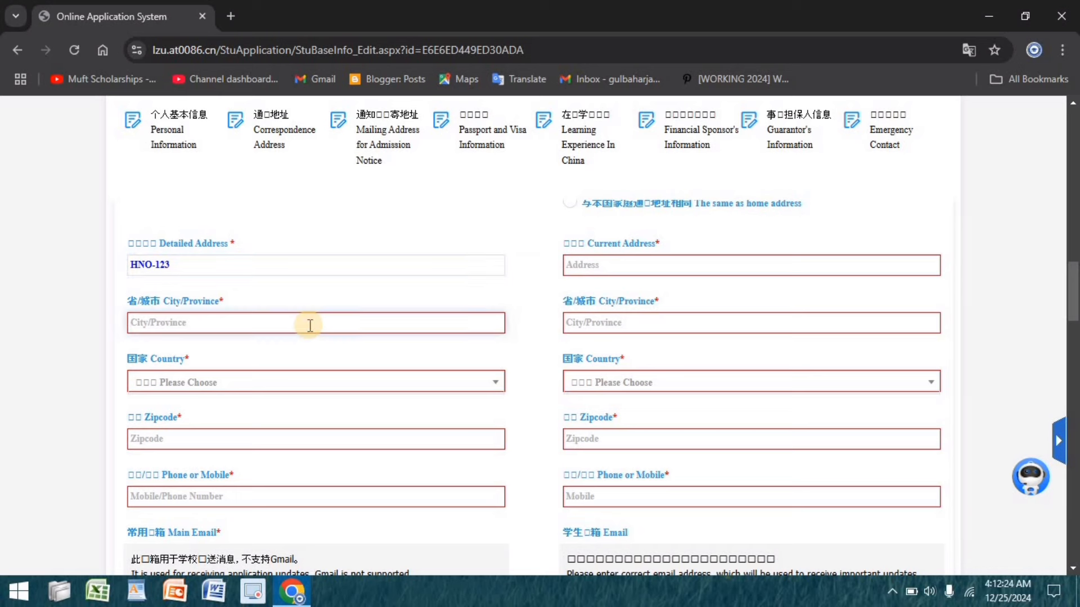
text(IS)
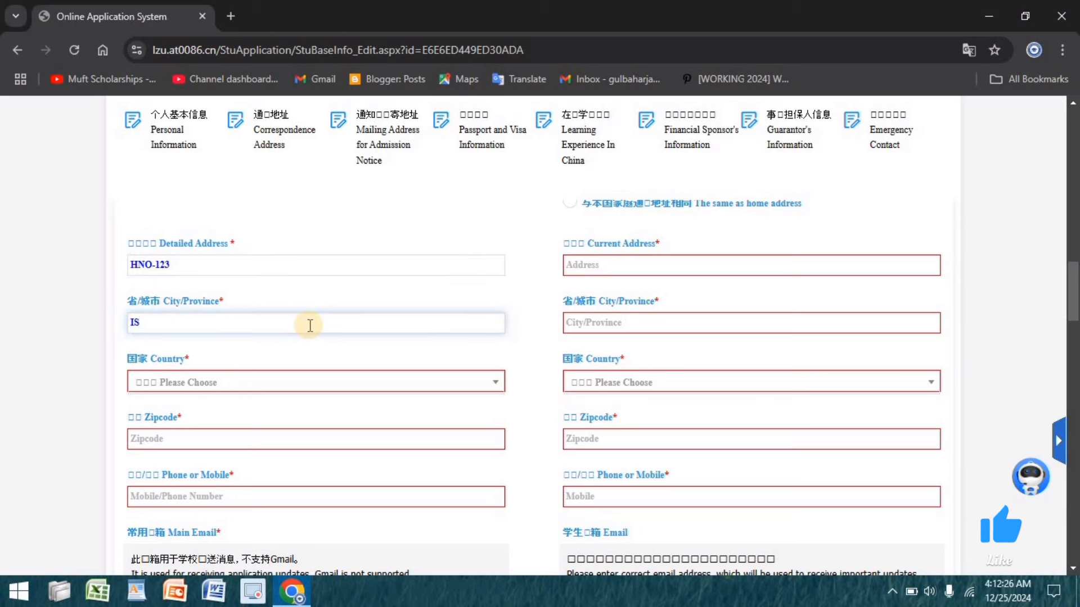
text(B)
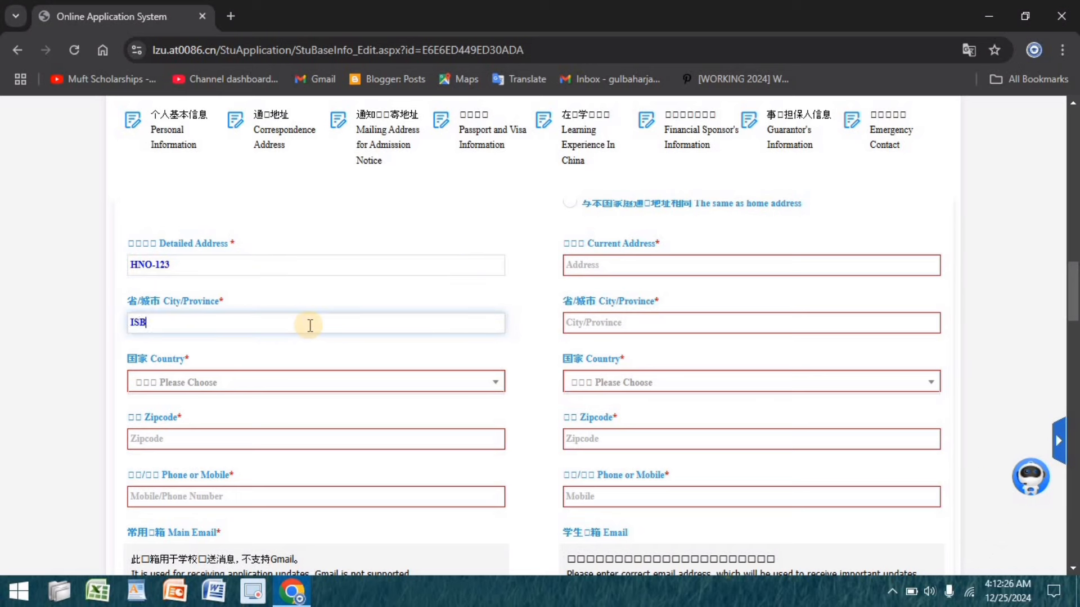
Choose Pakistan as Country, enter zipcode 123456 and the phone number.
click(275, 393)
text(PAK)
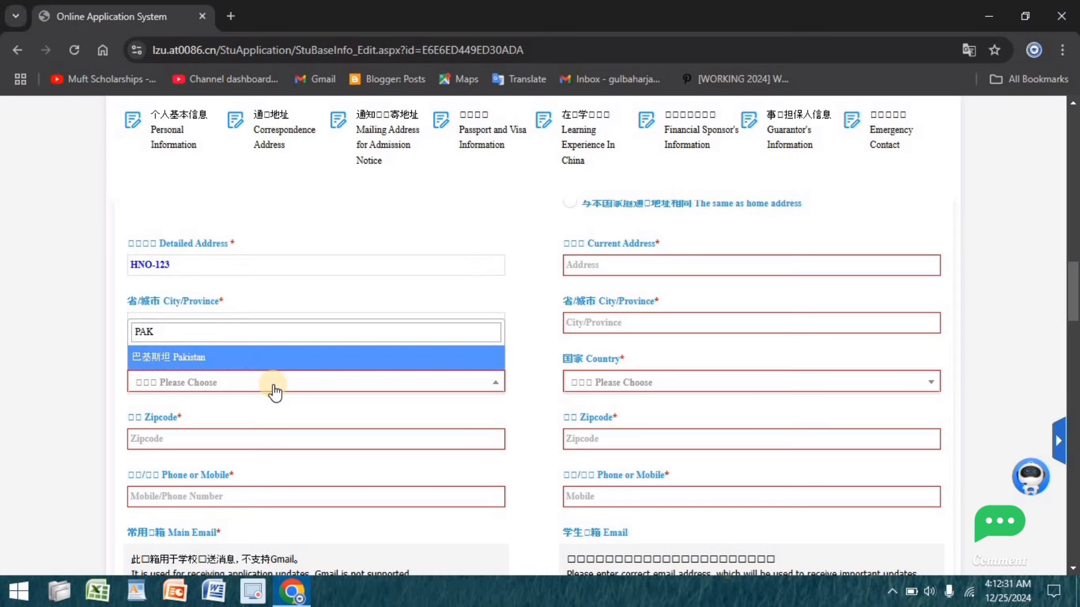
click(212, 360)
click(194, 438)
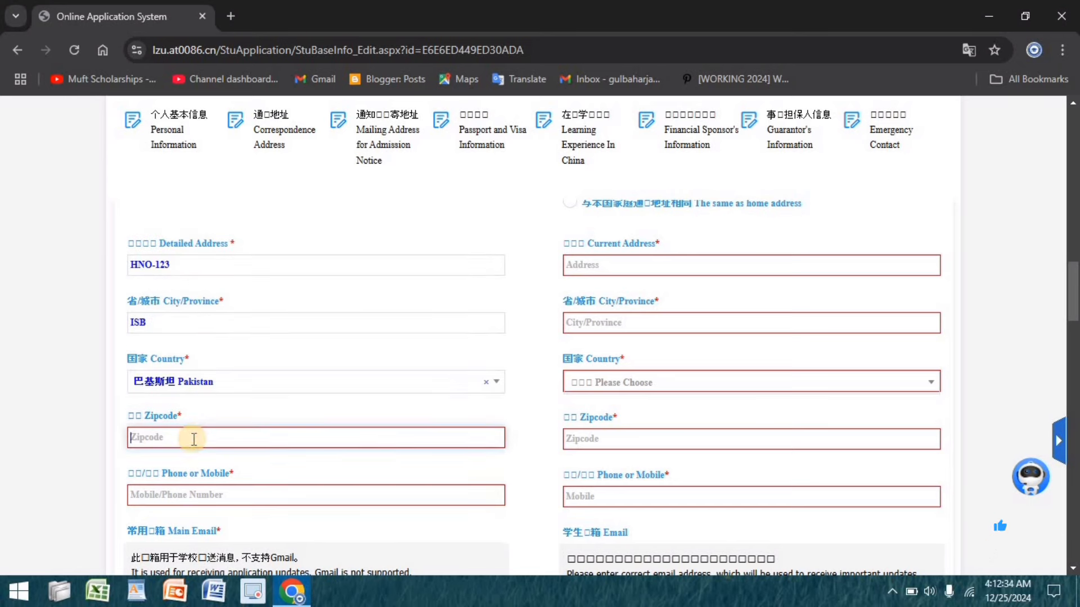
text(12345)
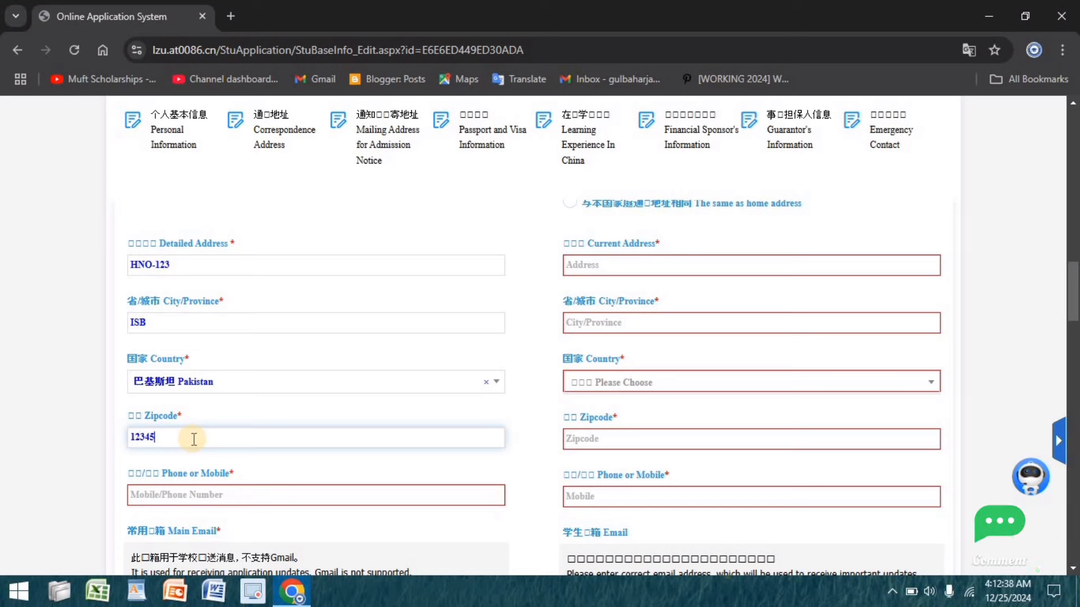
text(6)
click(231, 497)
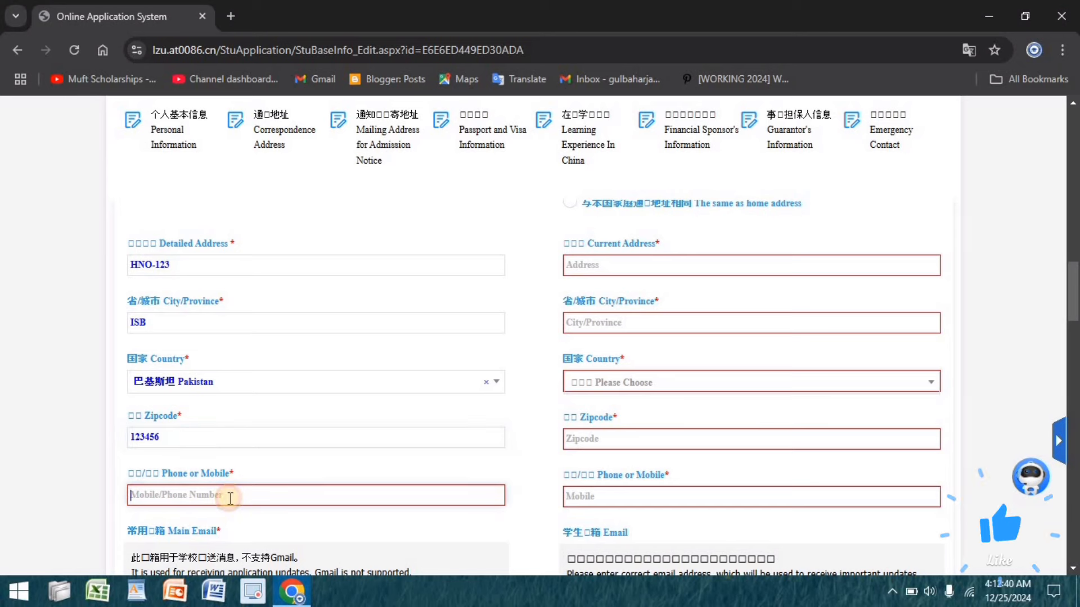
text(0344)
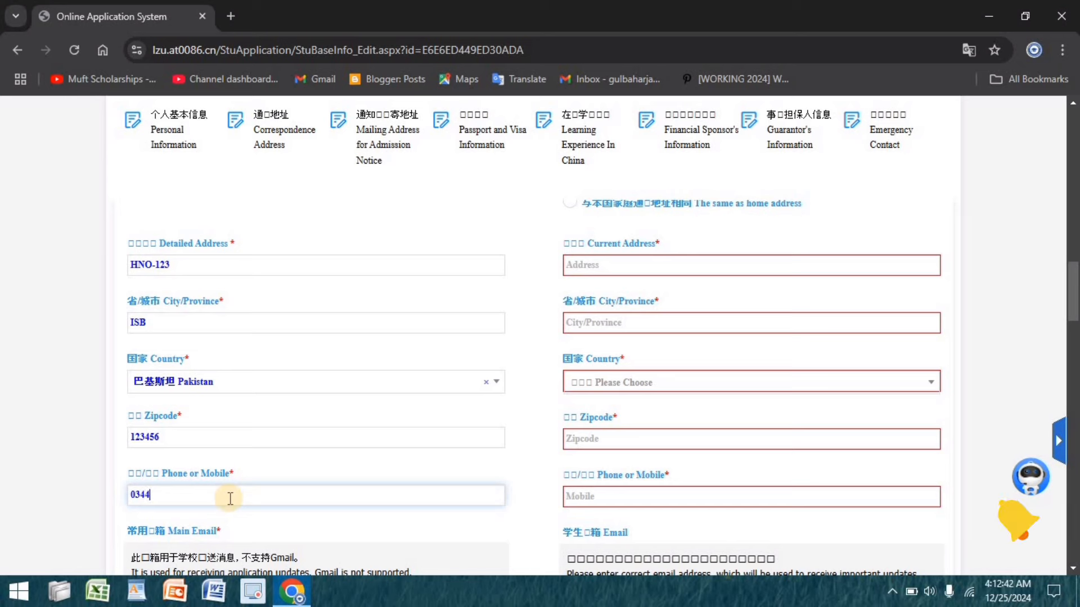
key(BackSpace)
key(BackSpace)
key(BackSpace)
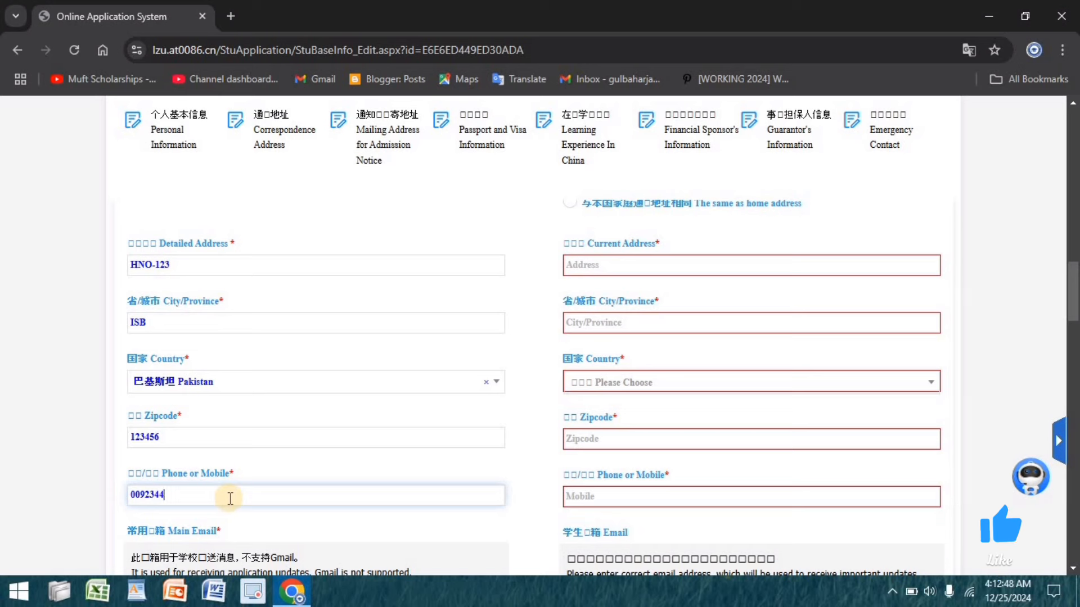
text(2149)
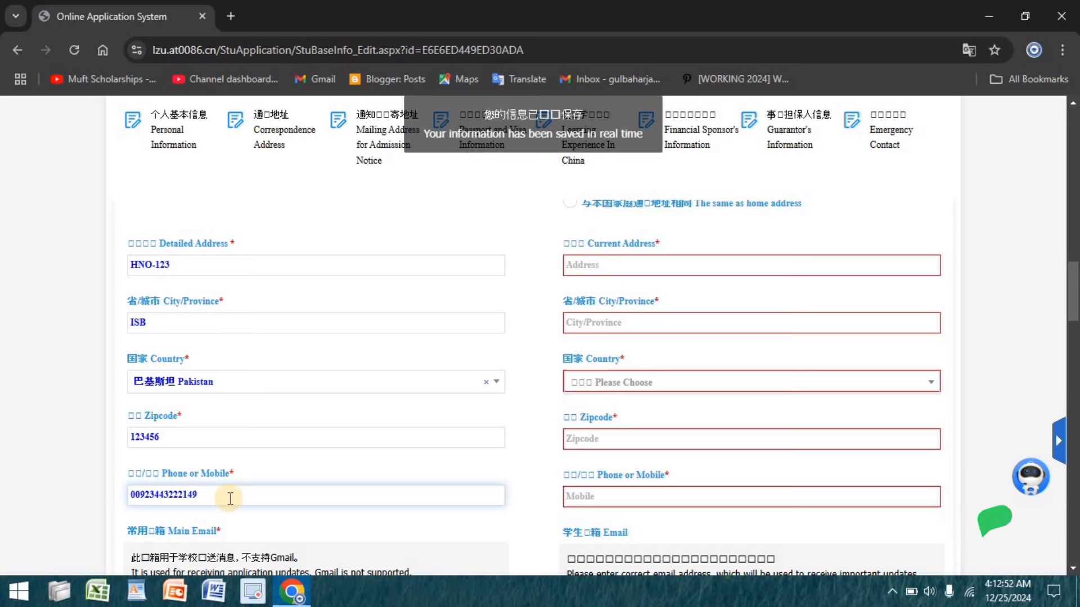
click(387, 537)
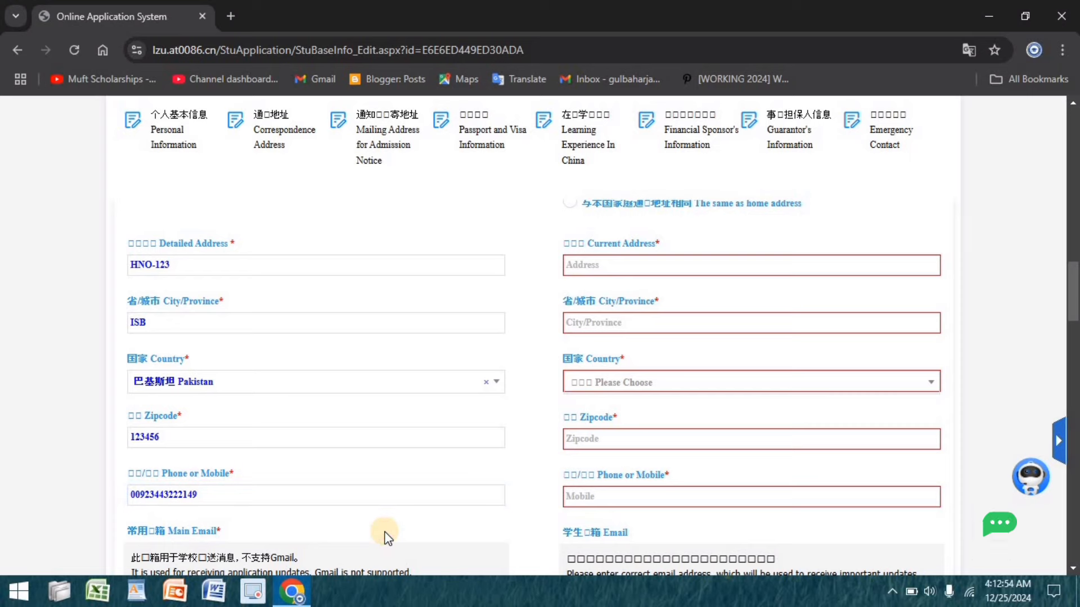
Set Current Address to 'The same as home address' so it fills with HNO-123, ISB, Pakistan.
scroll(387, 538, down, 2)
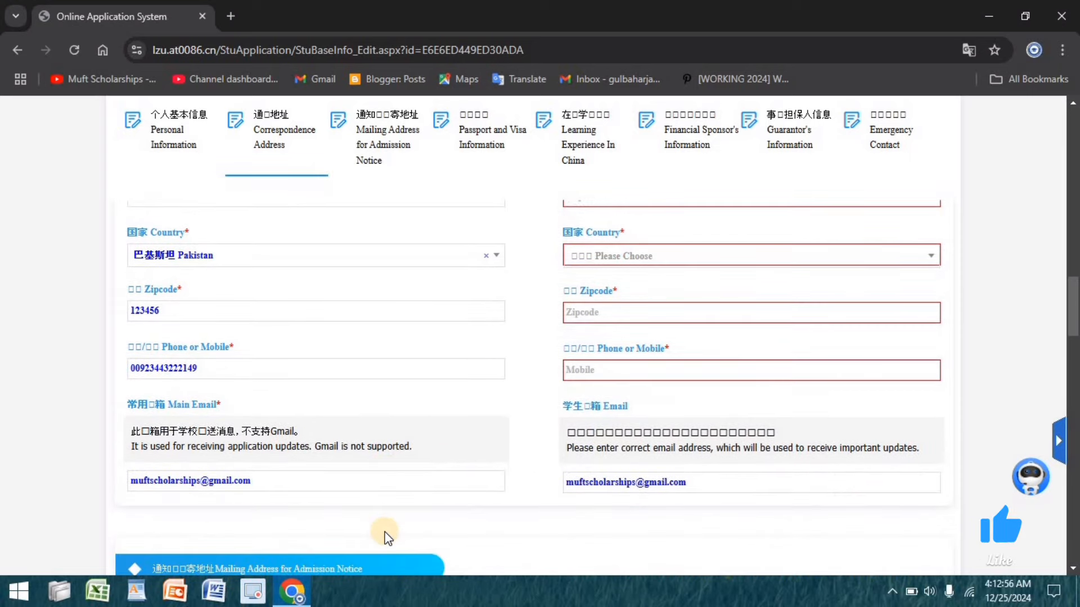
scroll(387, 538, up, 3)
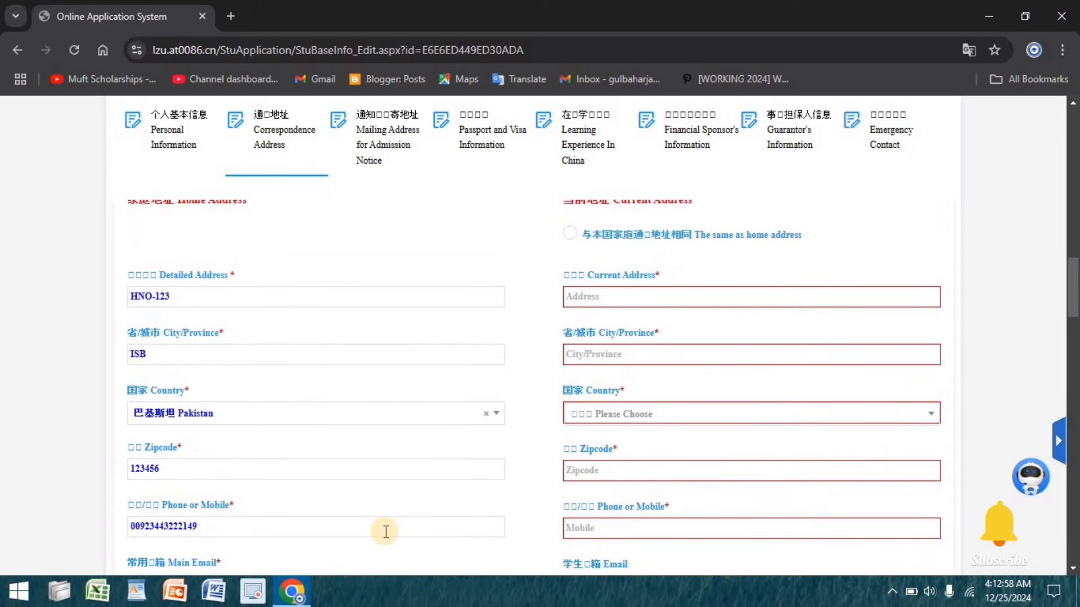
click(569, 233)
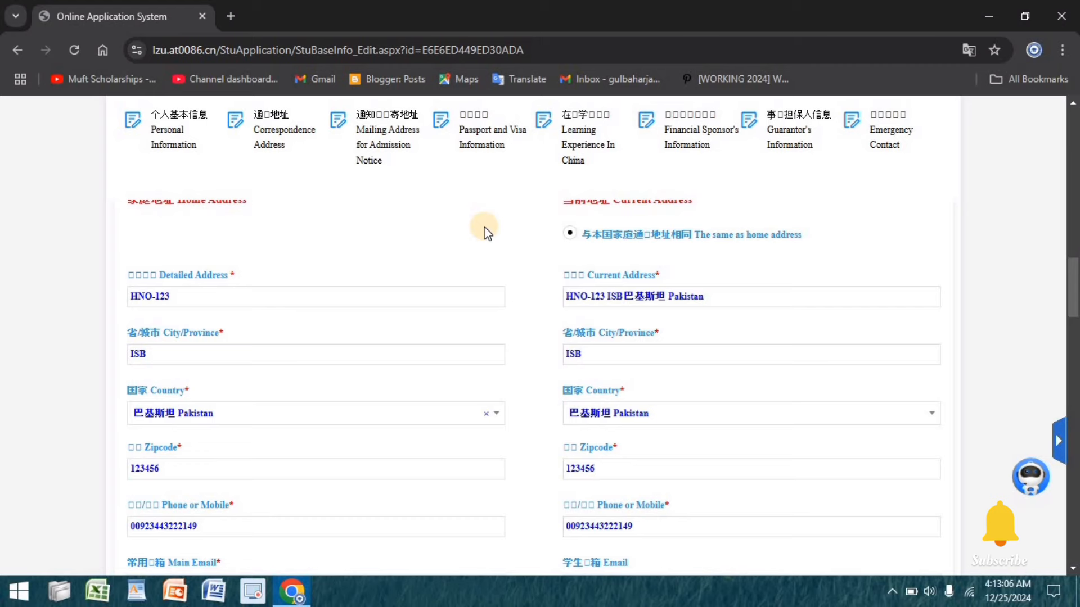
Set the admission-notice mailing address to 'The same as home address' so the receiver fields auto-fill.
scroll(487, 233, down, 6)
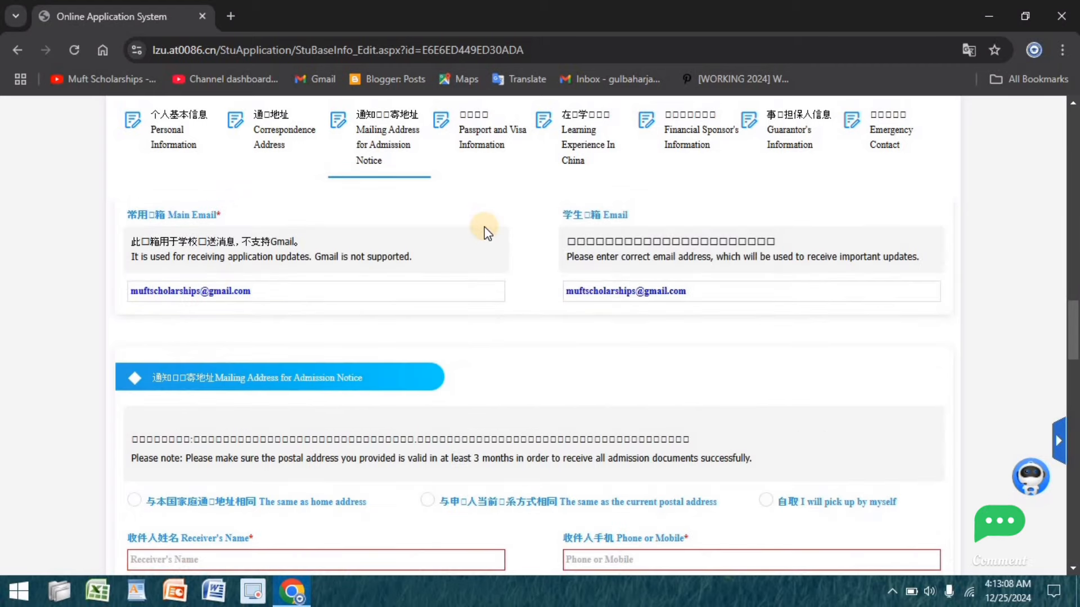
scroll(487, 232, down, 1)
scroll(487, 232, down, 1)
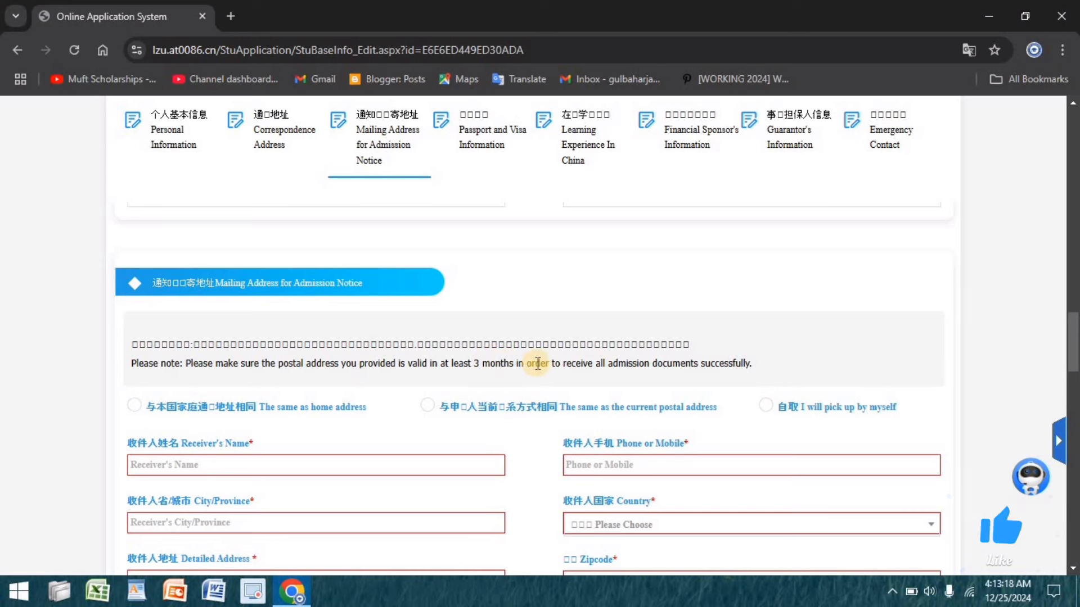
click(134, 411)
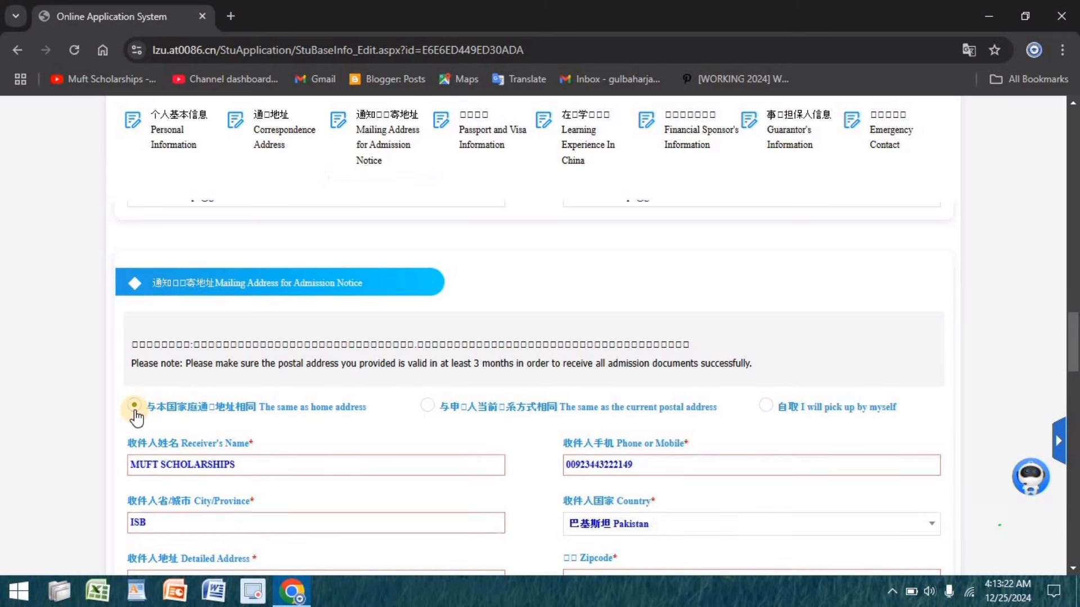
click(768, 410)
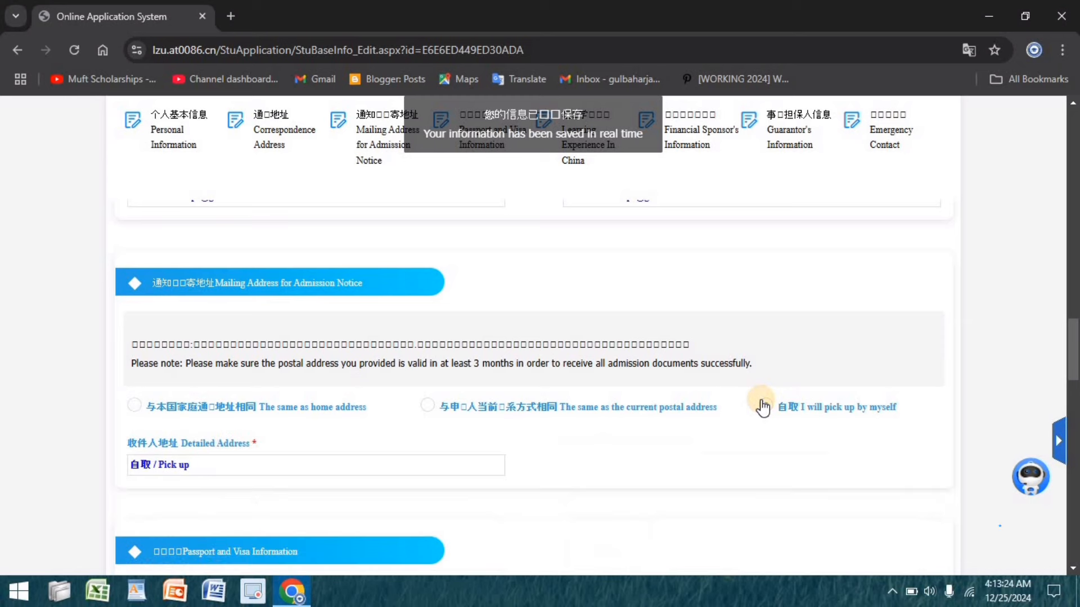
click(134, 406)
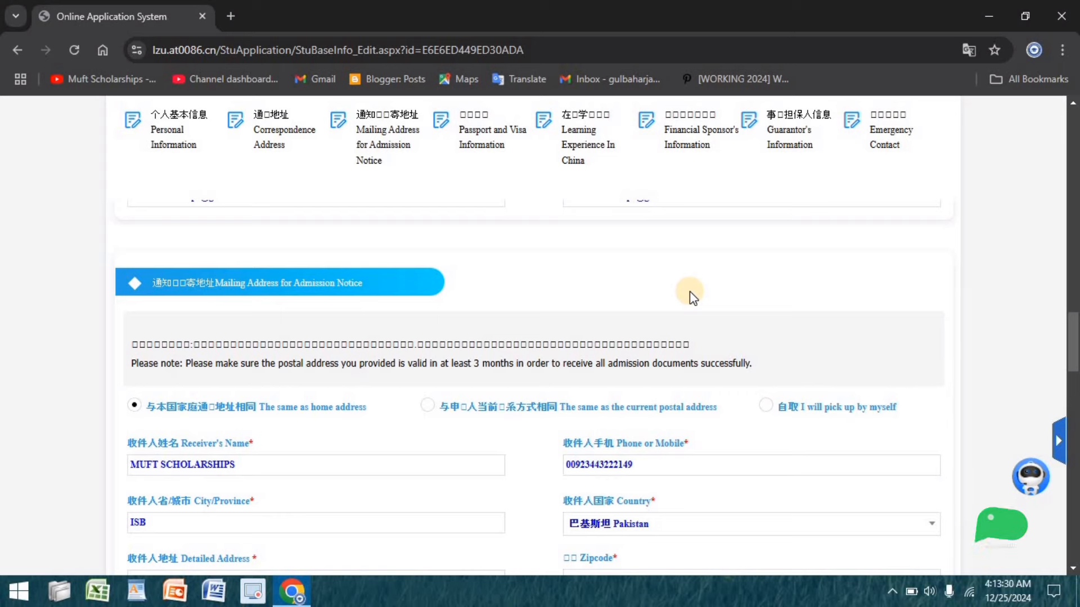
scroll(689, 291, down, 4)
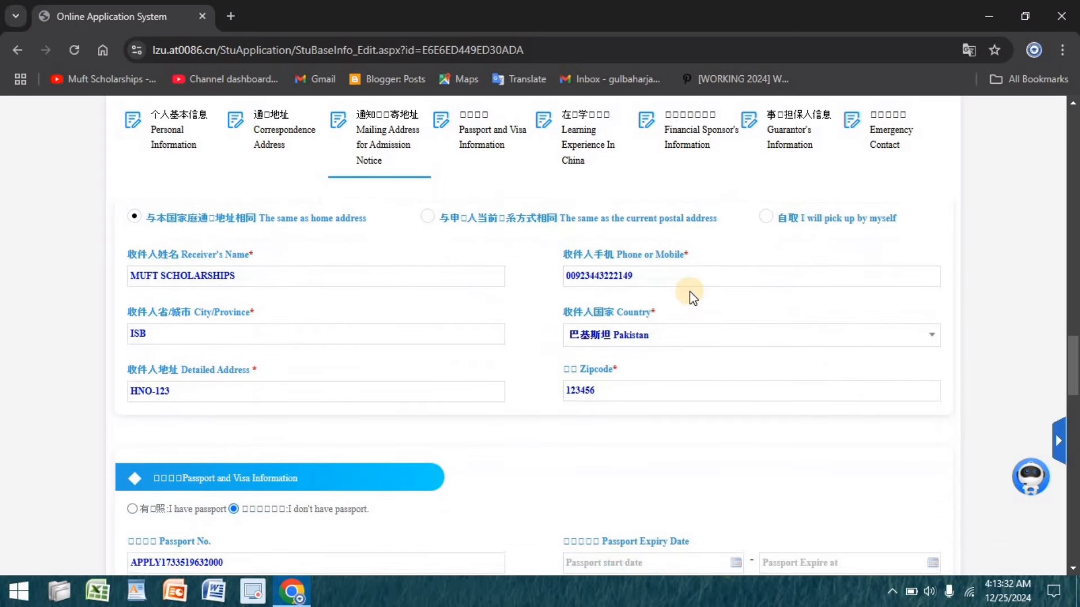
scroll(690, 291, down, 1)
Declare 'I have passport' and set the passport date to 2025-12-25.
scroll(690, 292, down, 2)
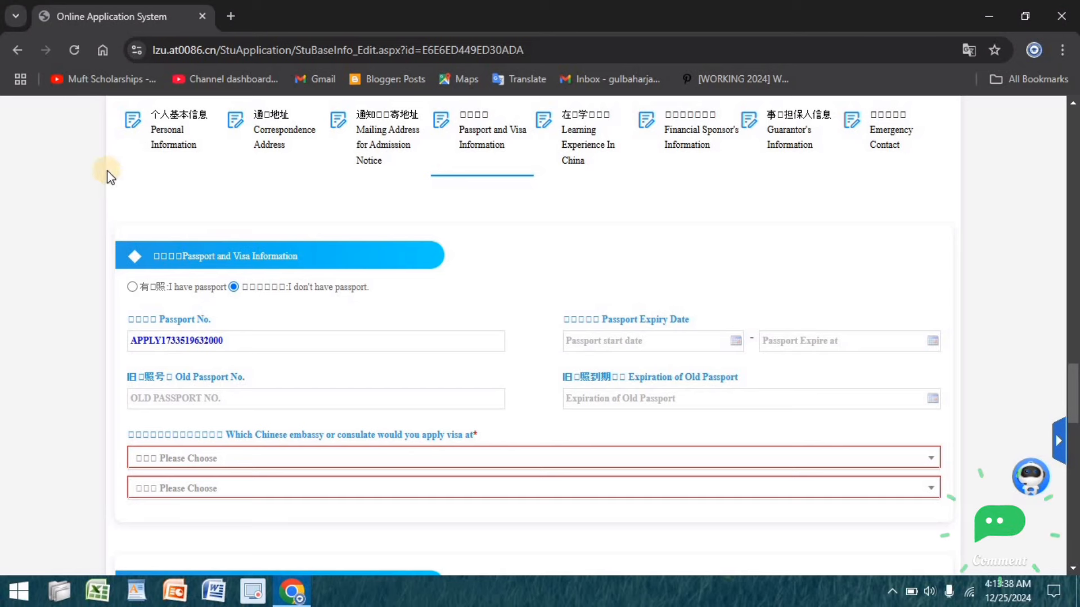
click(132, 287)
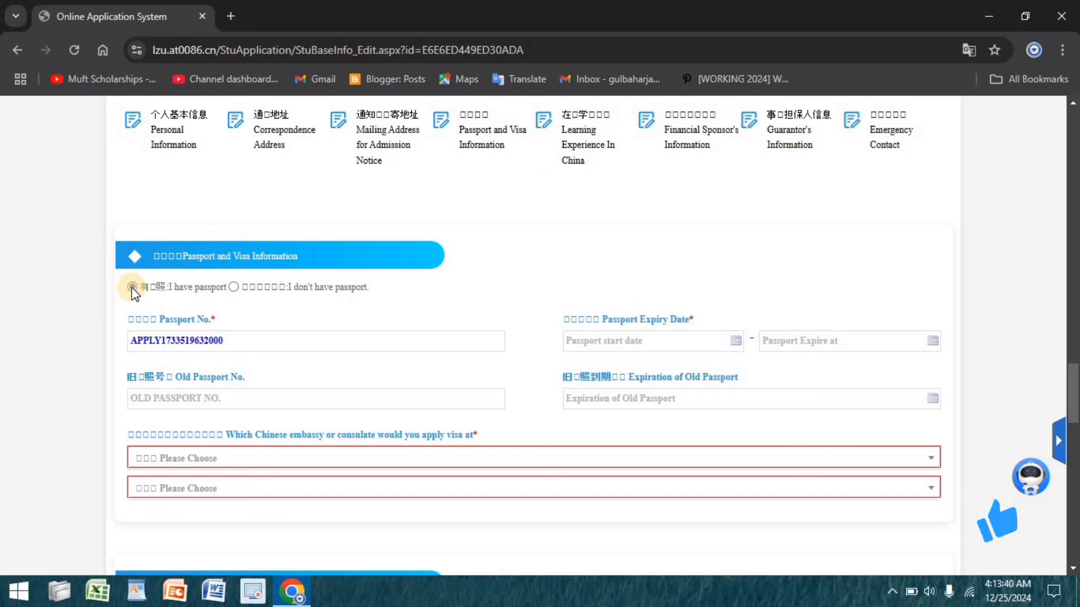
click(257, 345)
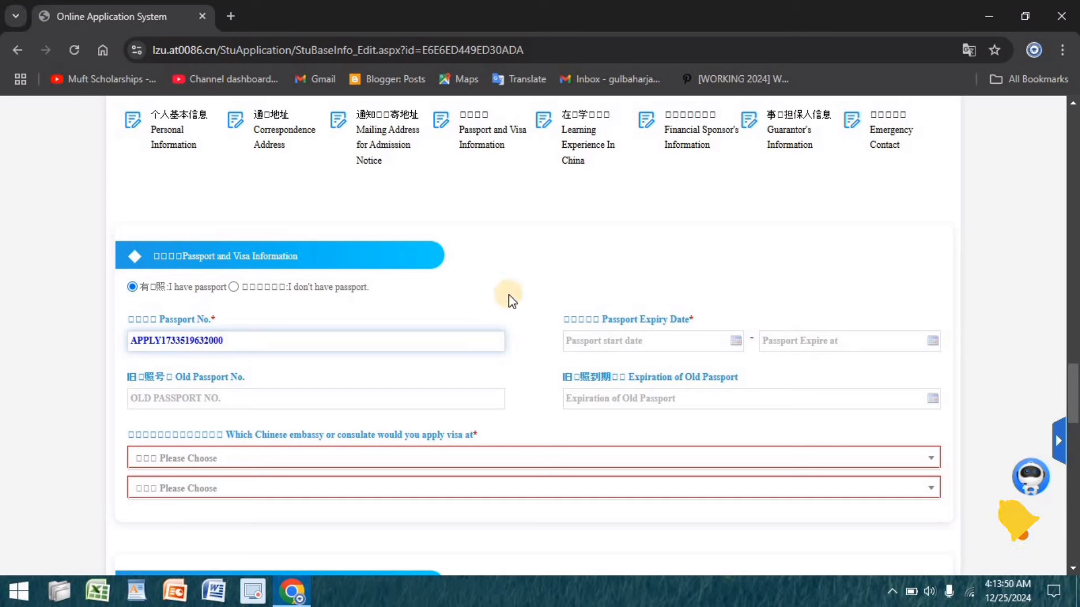
click(663, 333)
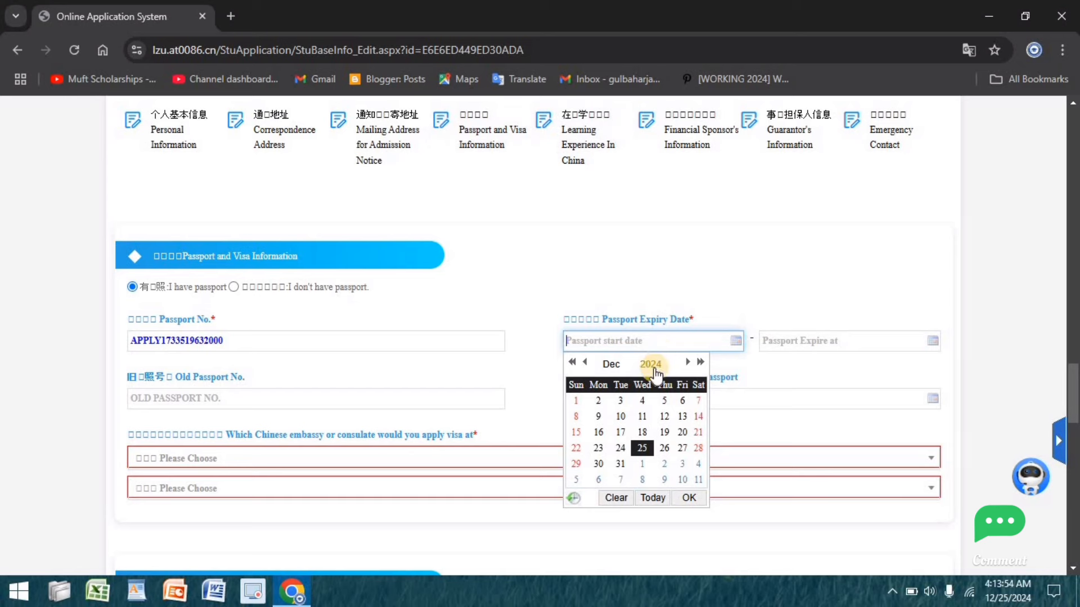
click(658, 364)
click(664, 397)
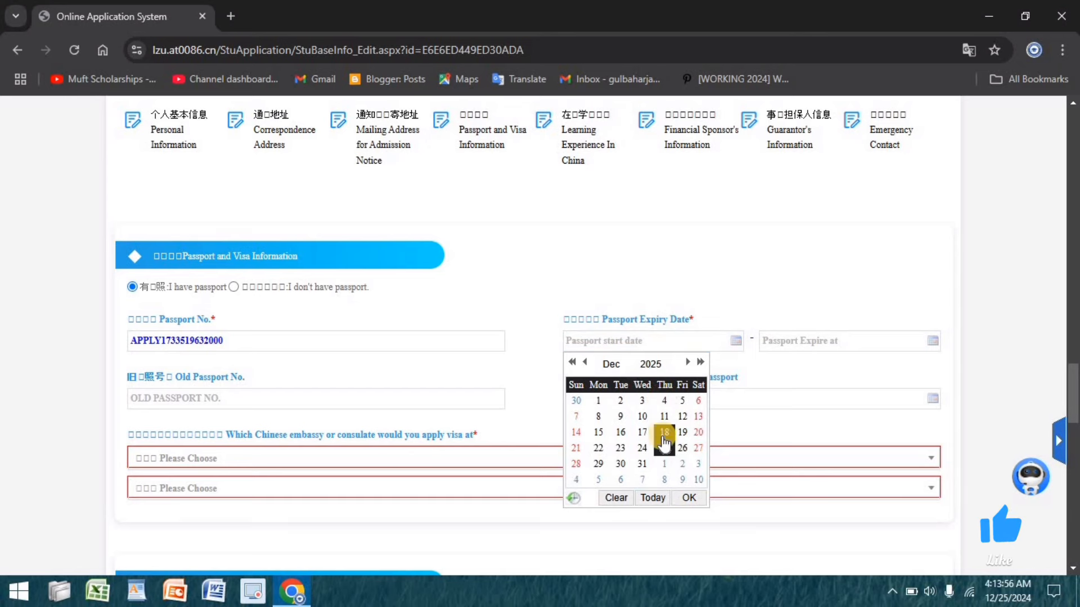
click(664, 449)
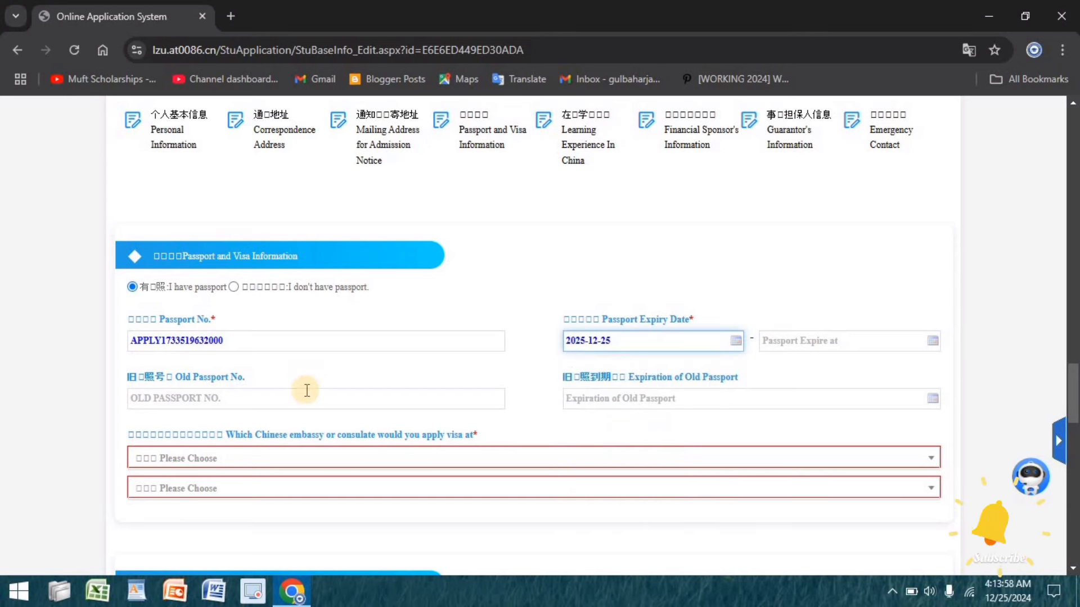
click(341, 394)
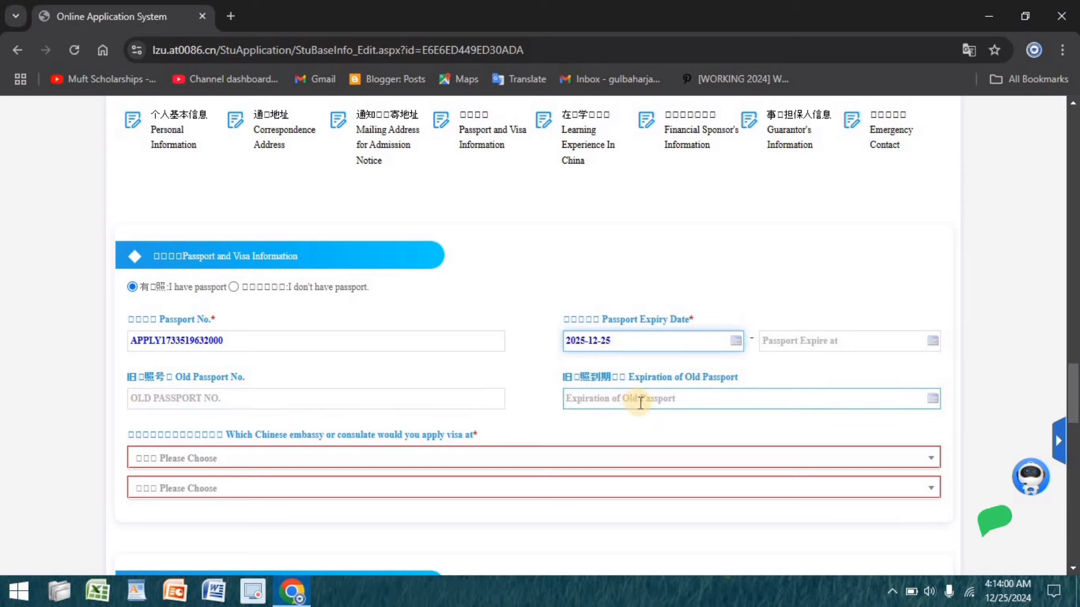
Choose Pakistan and the Chinese Embassy as the visa application location.
click(420, 465)
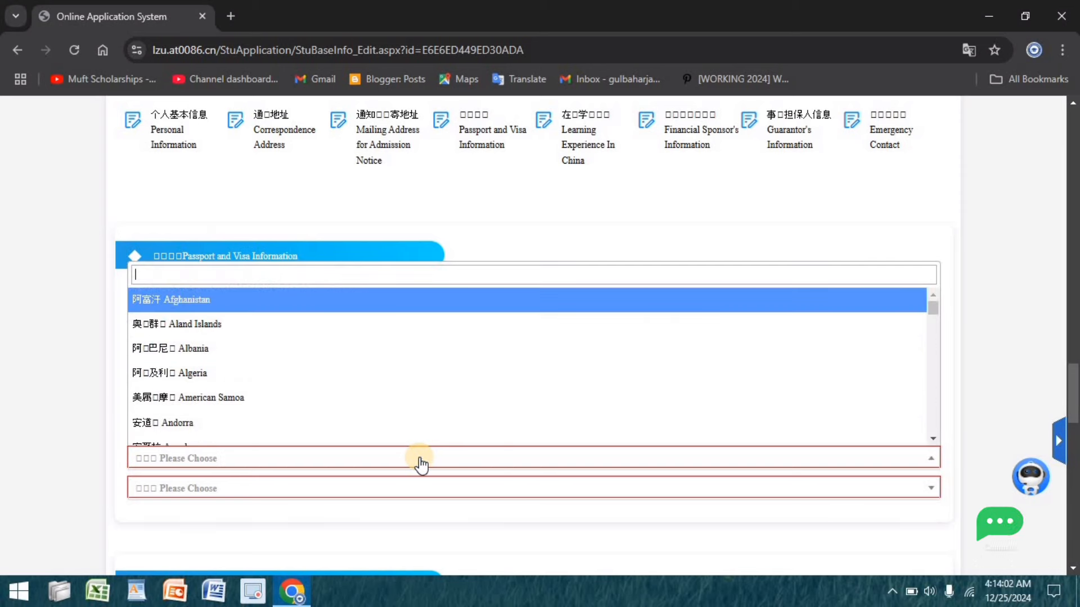
text(PAK)
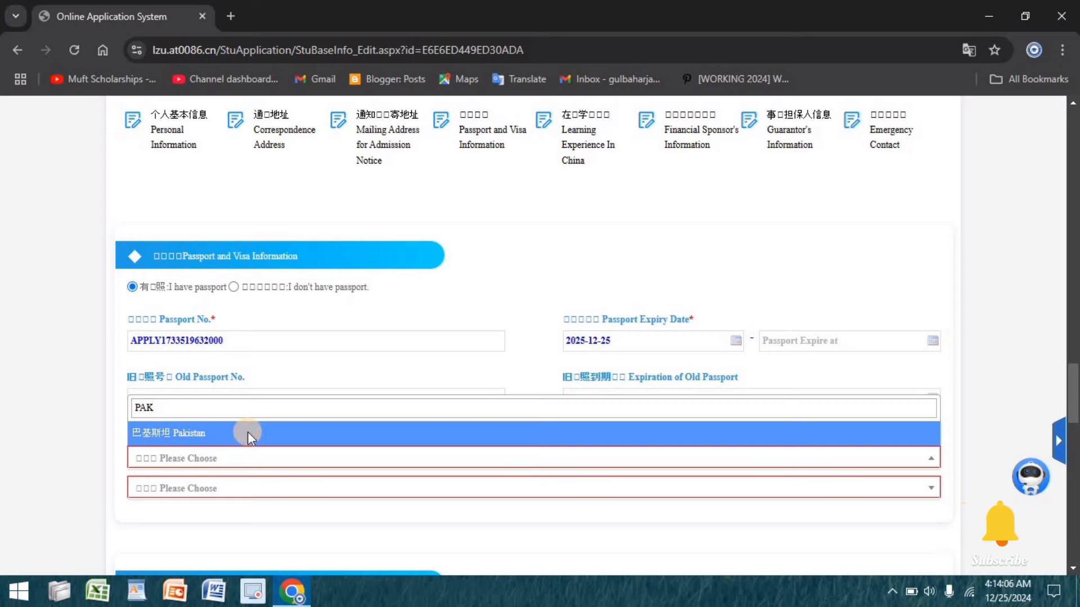
click(250, 434)
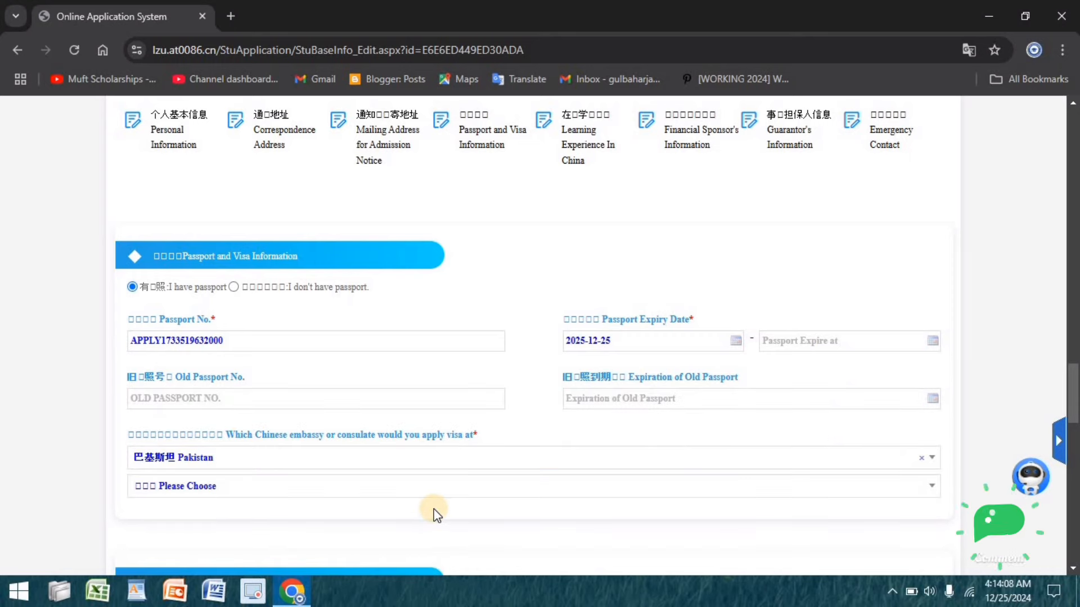
click(400, 490)
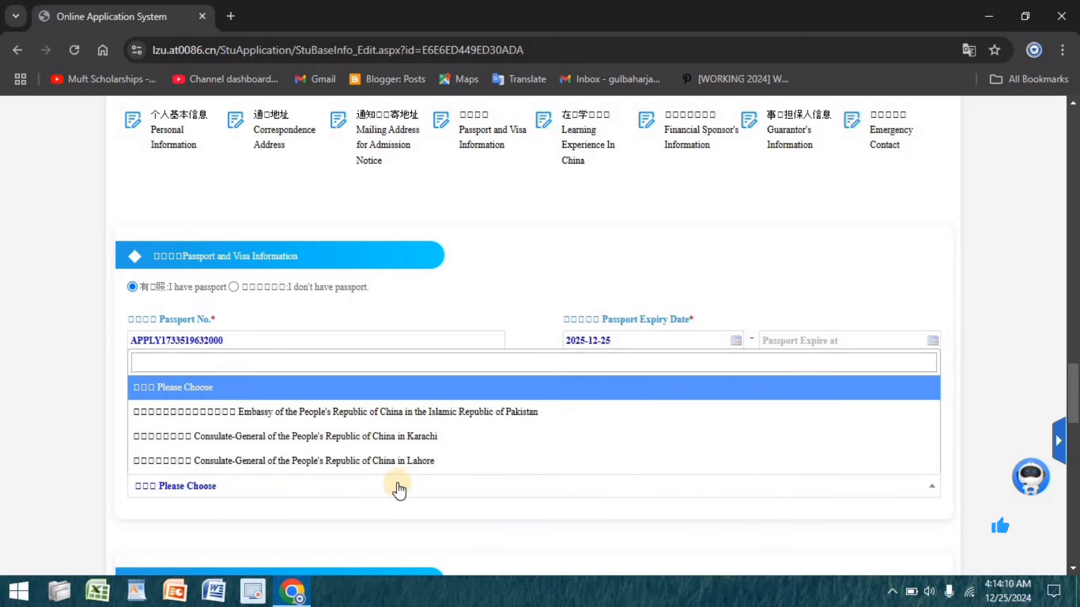
click(466, 412)
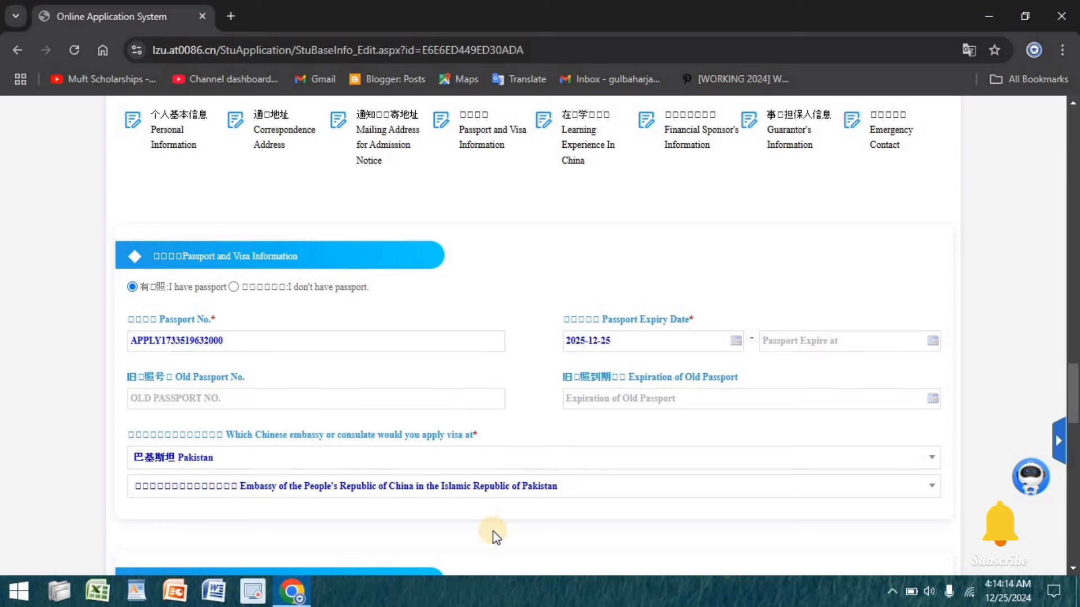
Answer No to both 'studied in China' and 'currently in China' under Learning Experience In China.
scroll(493, 531, down, 3)
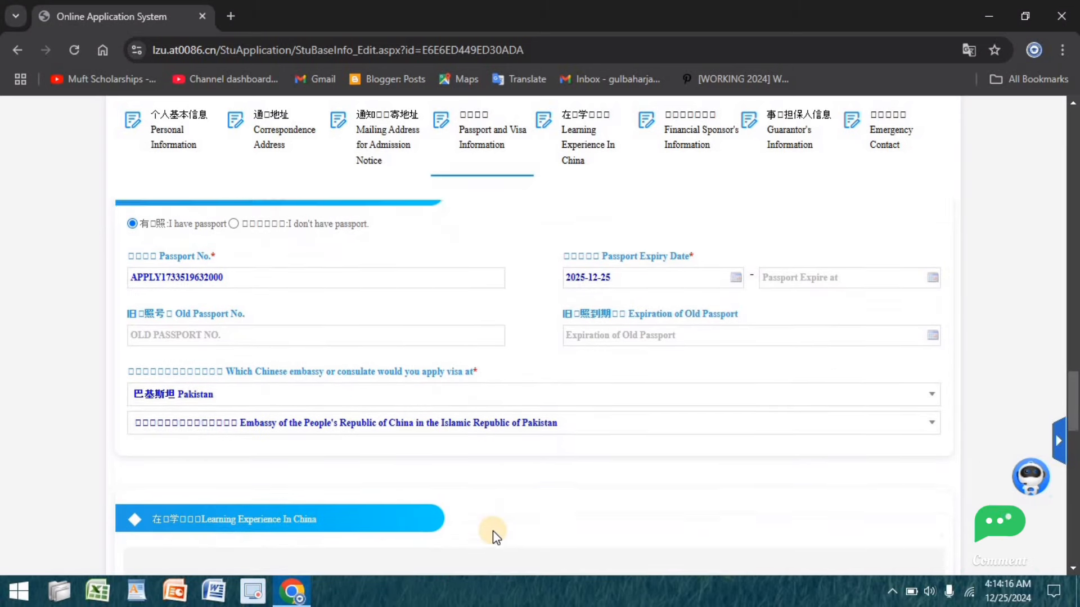
scroll(494, 531, down, 1)
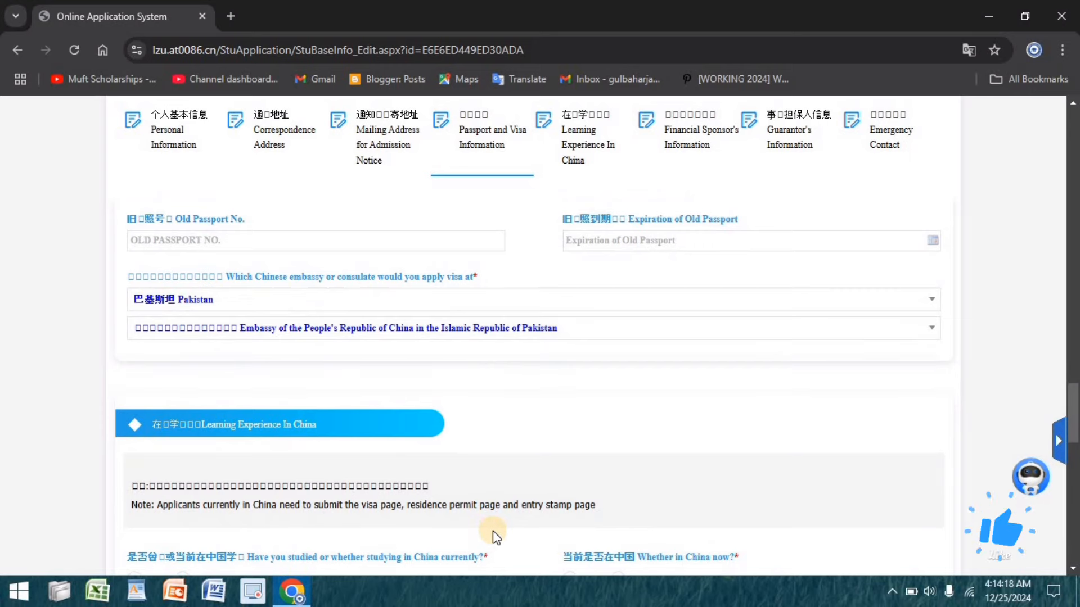
scroll(493, 531, down, 3)
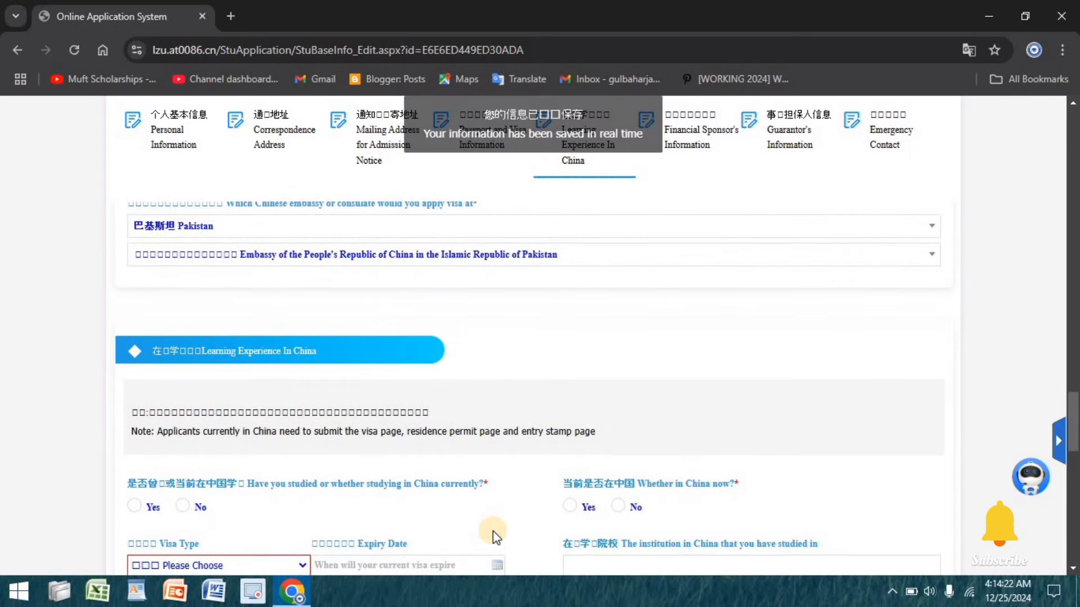
scroll(494, 531, down, 1)
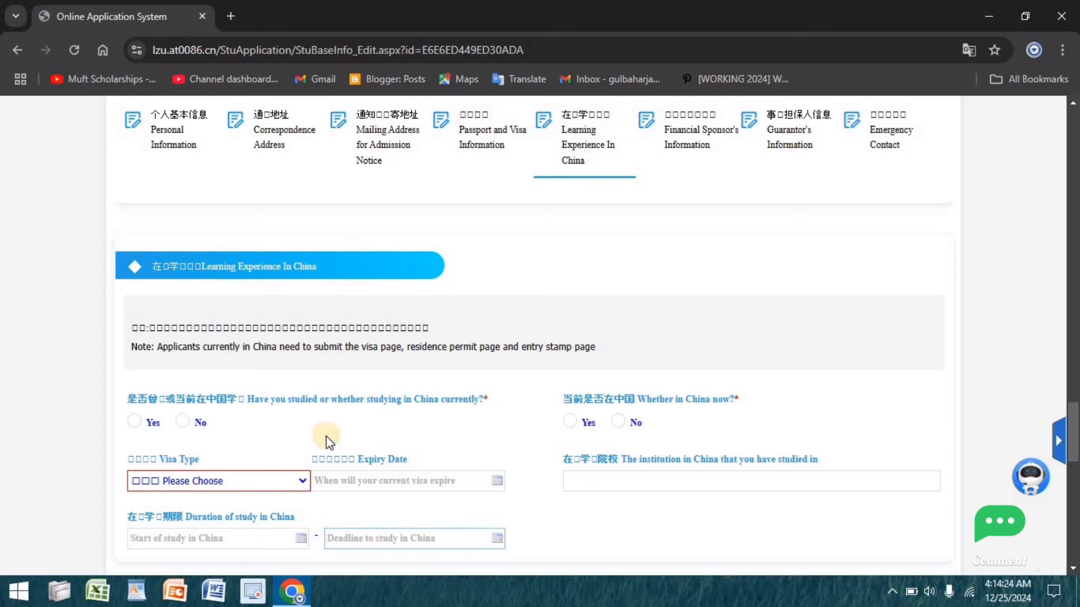
click(184, 422)
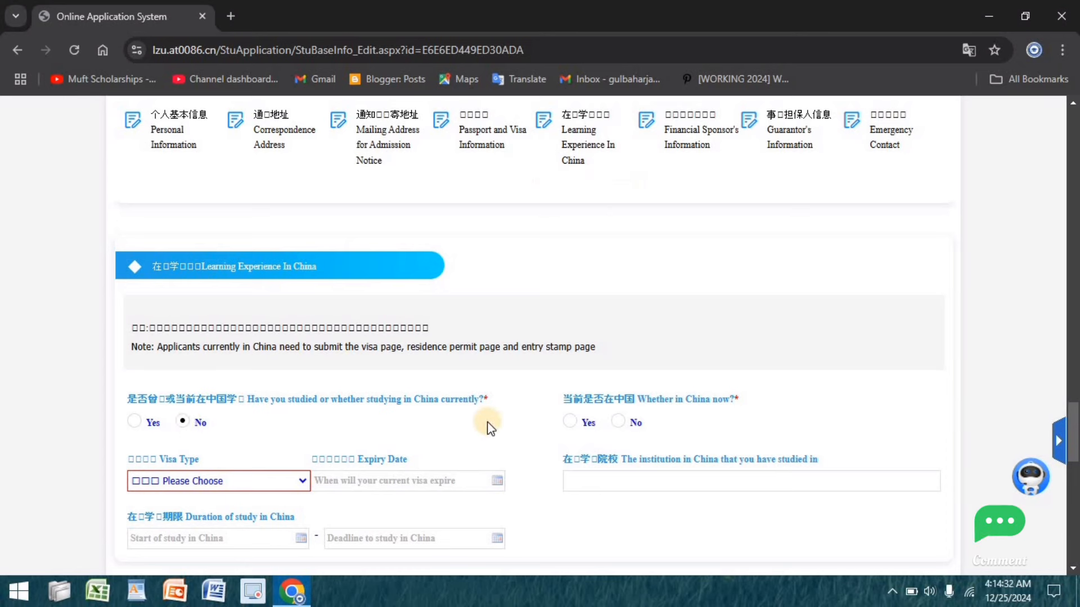
click(630, 426)
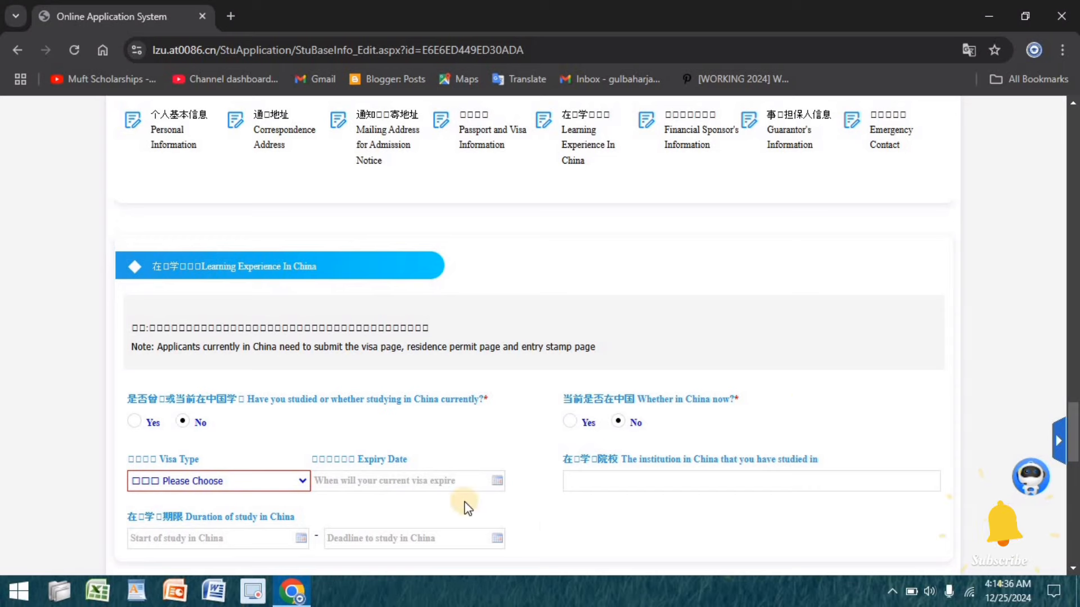
scroll(589, 528, down, 3)
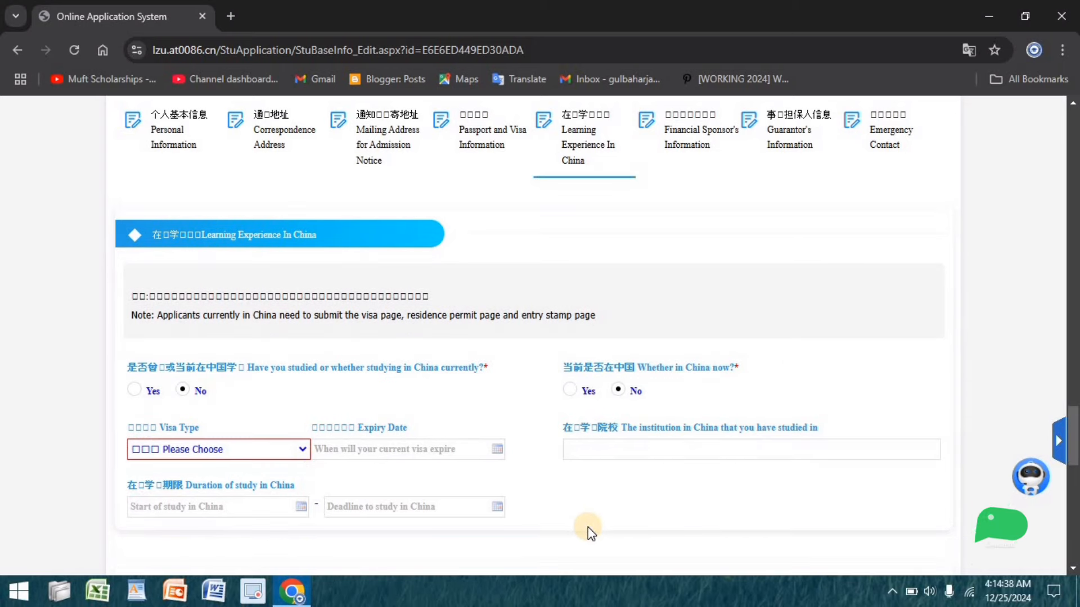
scroll(588, 528, down, 2)
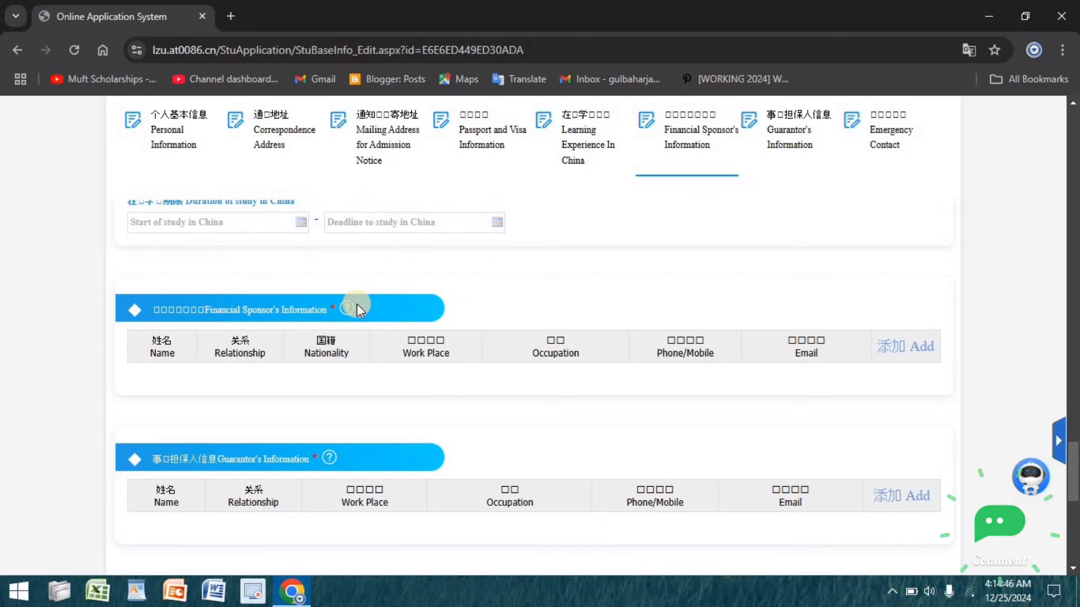
Add a blank entry form under Financial Sponsor's Information.
mouse_move(344, 310)
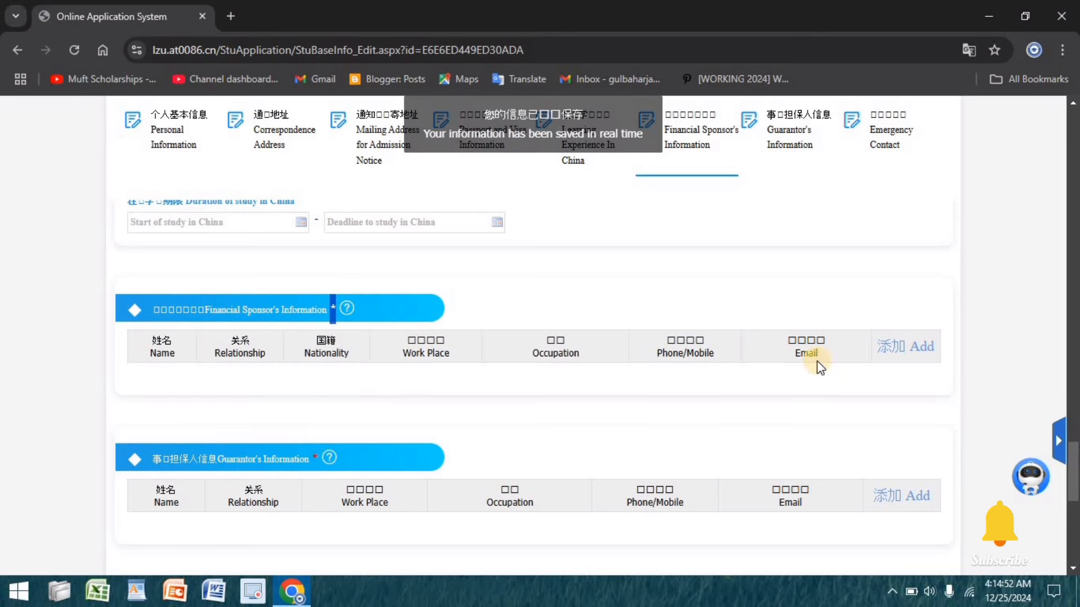
click(914, 358)
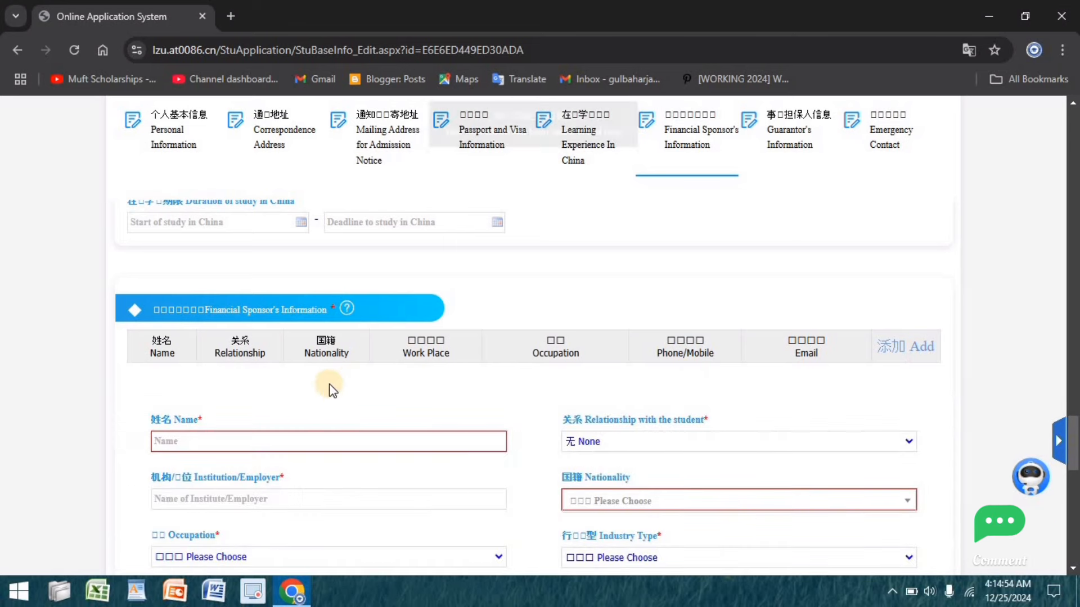
scroll(355, 409, down, 2)
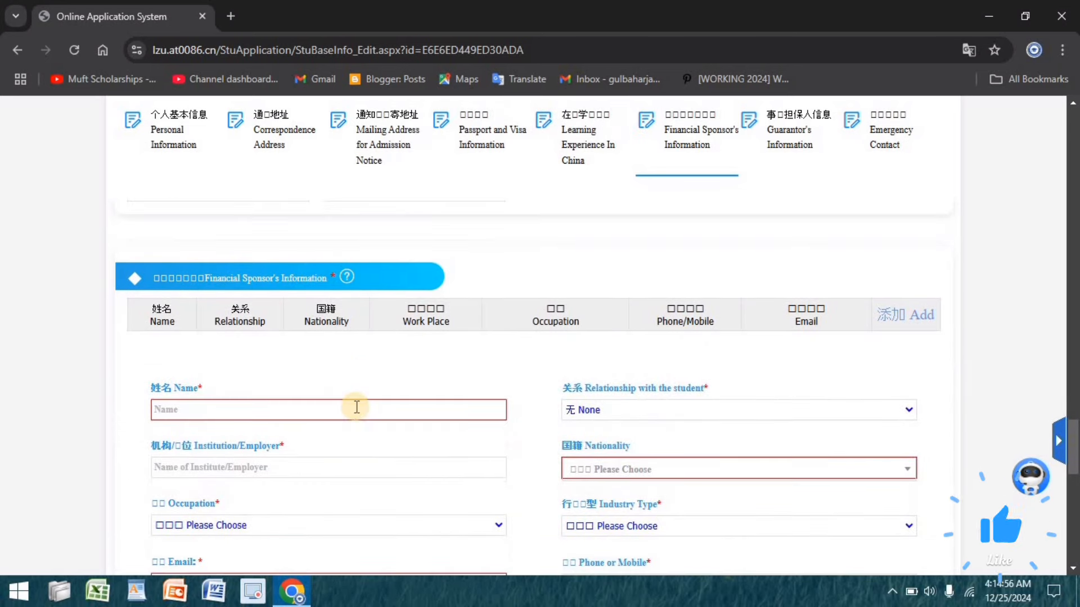
scroll(357, 406, down, 1)
scroll(356, 415, down, 1)
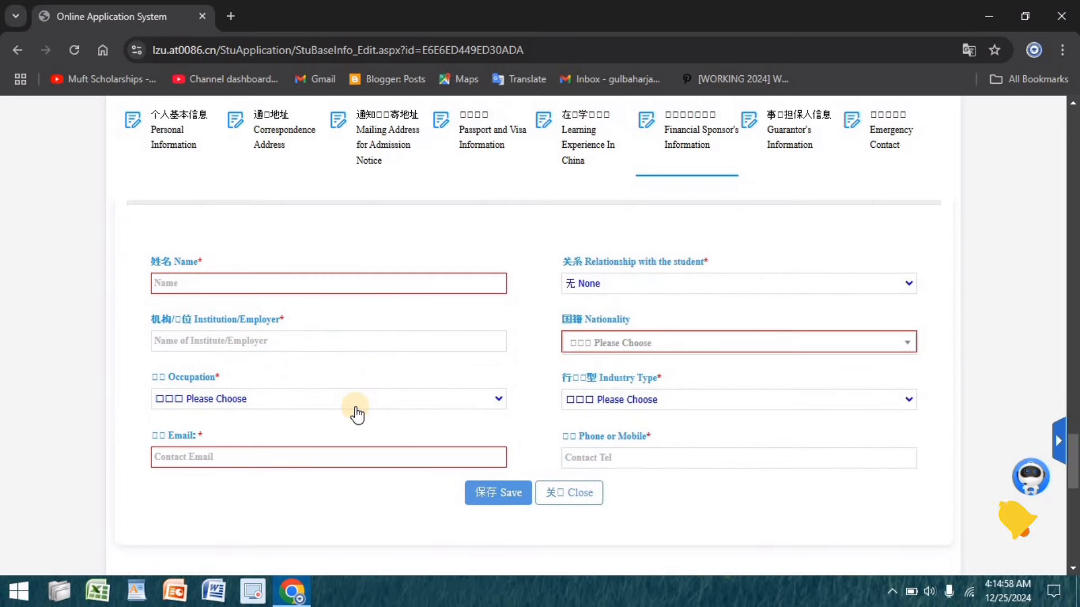
scroll(356, 414, up, 1)
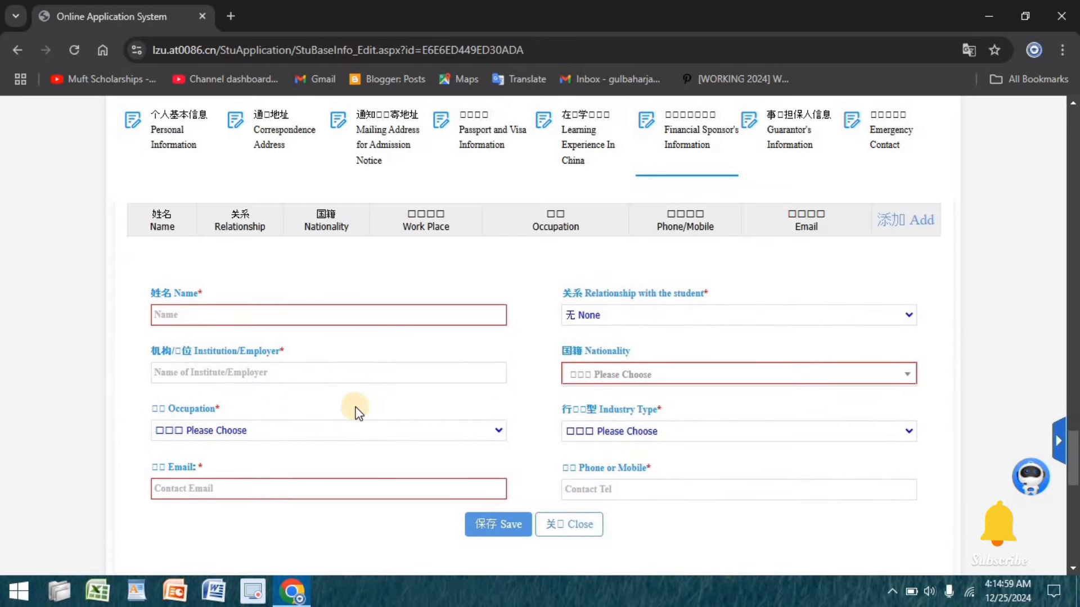
Enter the sponsor's name, set the relationship to Father and the institution to ABC.
click(322, 316)
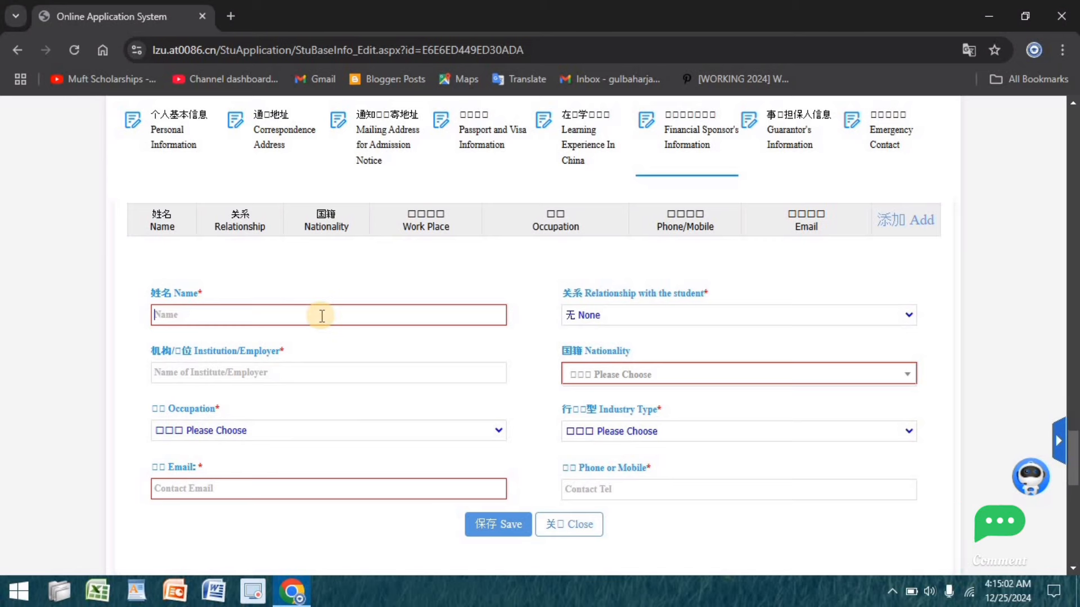
text(CSC)
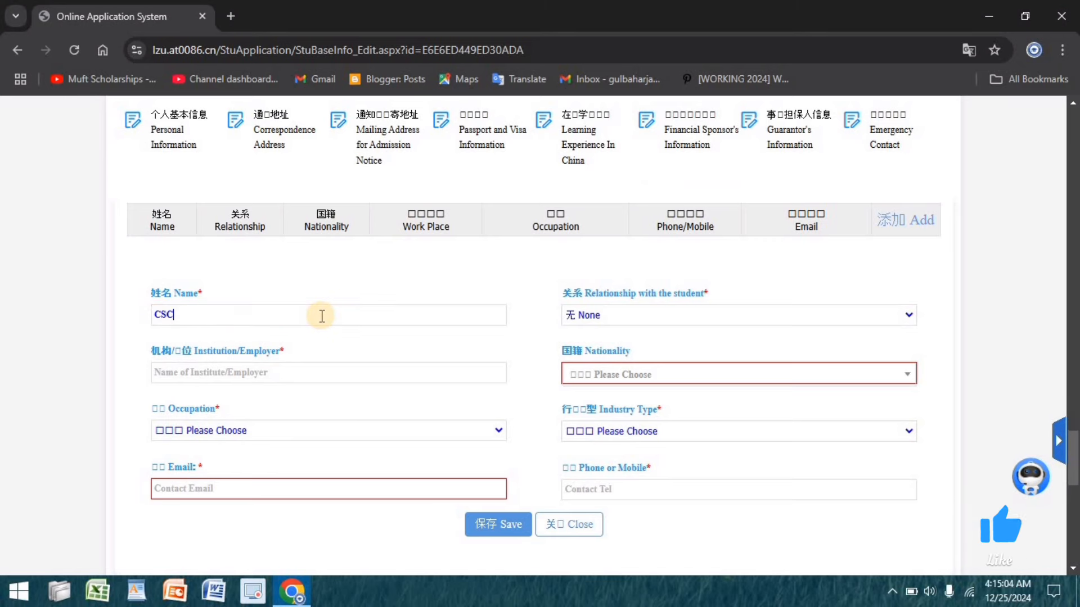
text(SCHOLARSHIPS)
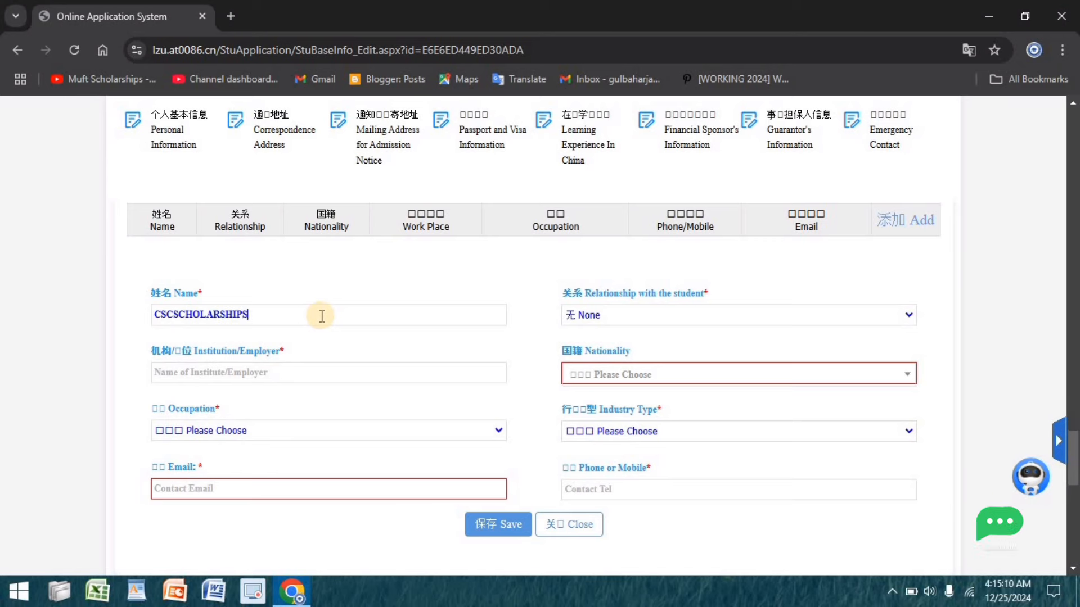
click(599, 317)
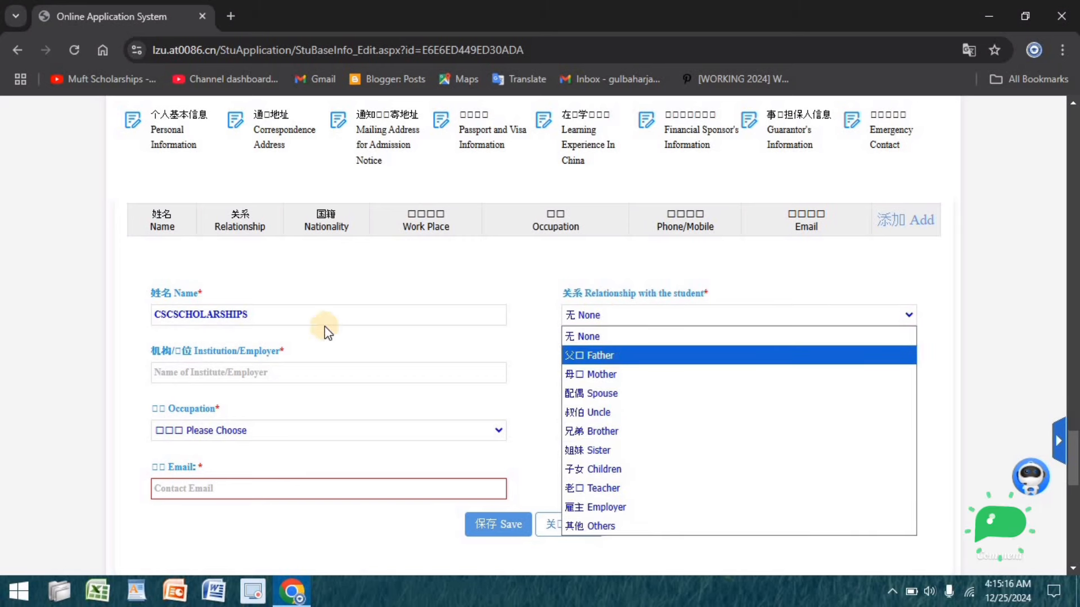
click(311, 315)
key(BackSpace)
key(BackSpace)
key(BackSpace)
key(BackSpace)
key(BackSpace)
key(BackSpace)
key(BackSpace)
key(BackSpace)
key(BackSpace)
key(BackSpace)
key(BackSpace)
key(BackSpace)
key(BackSpace)
key(BackSpace)
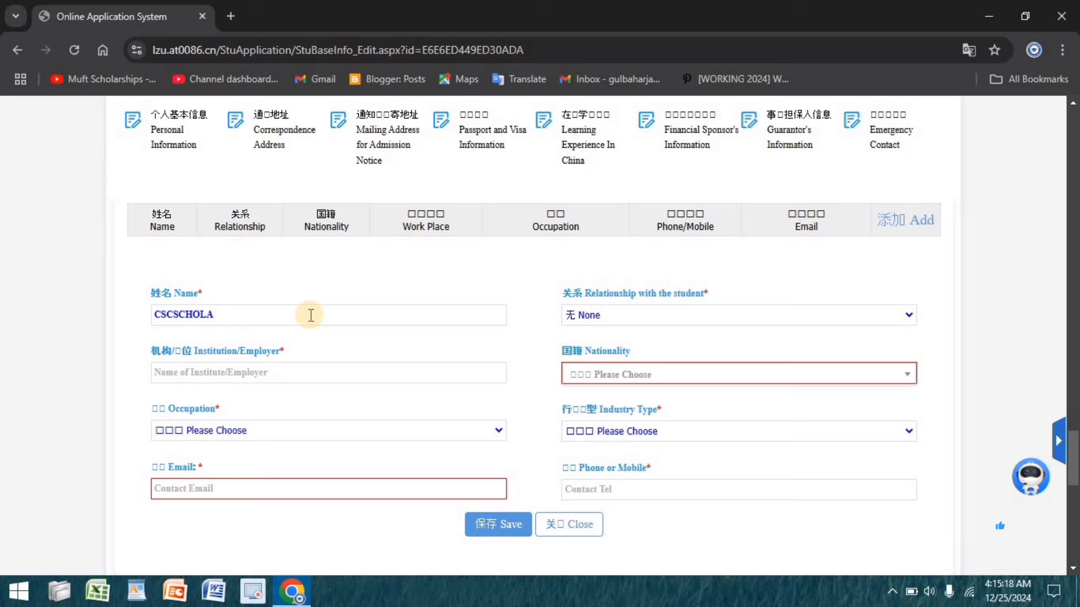
text(FATHER)
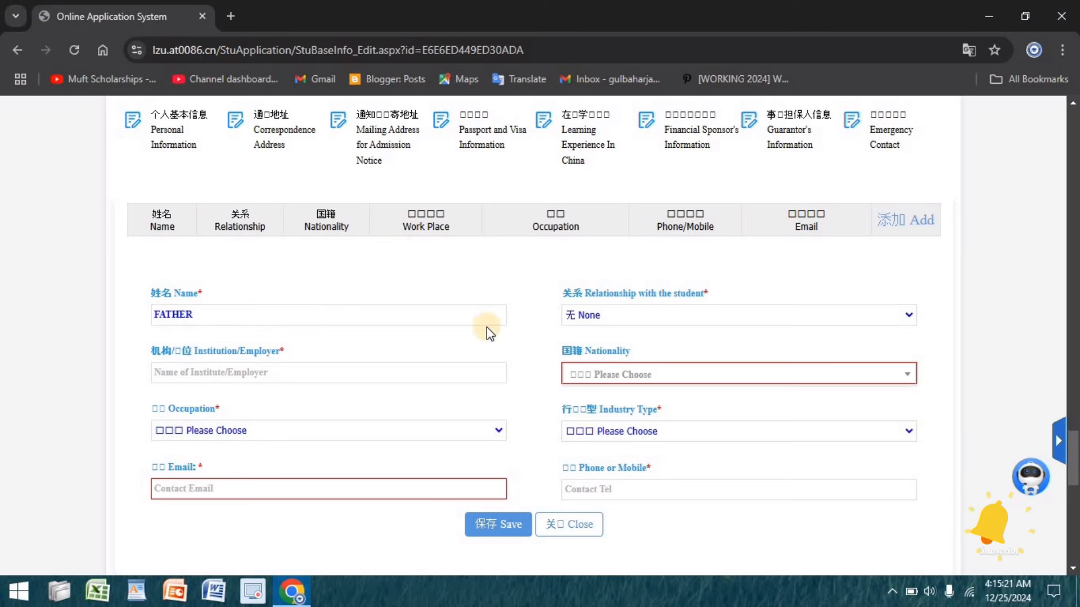
click(637, 315)
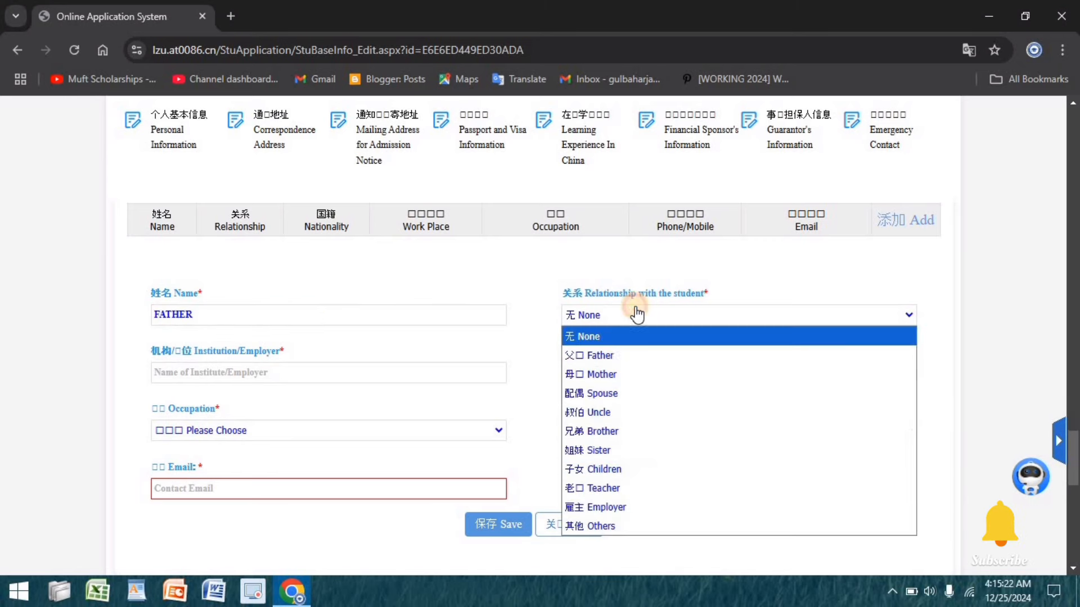
click(608, 355)
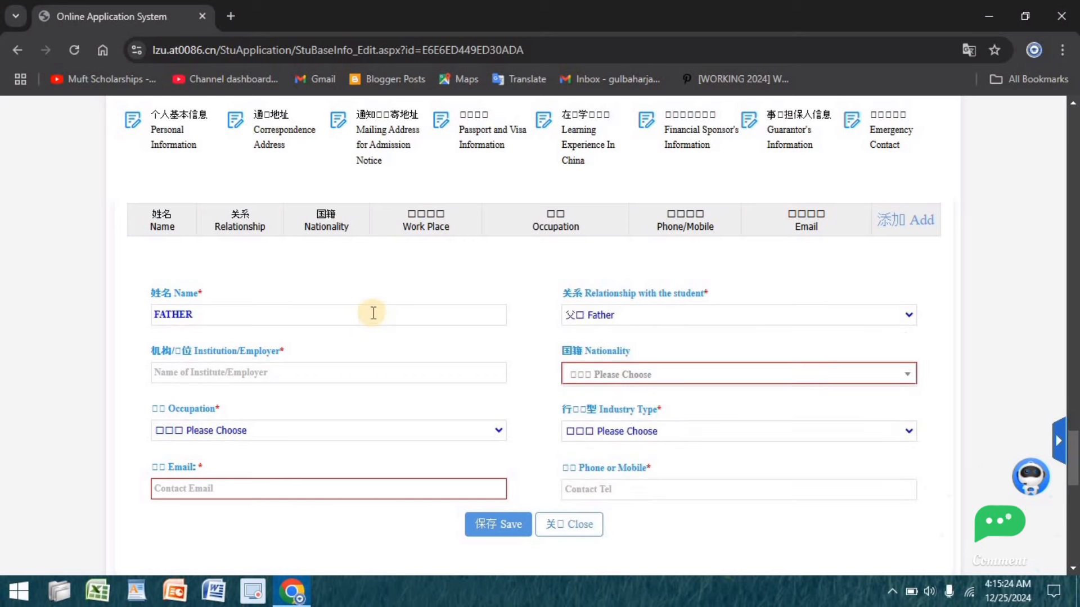
double_click(331, 319)
text(ABC)
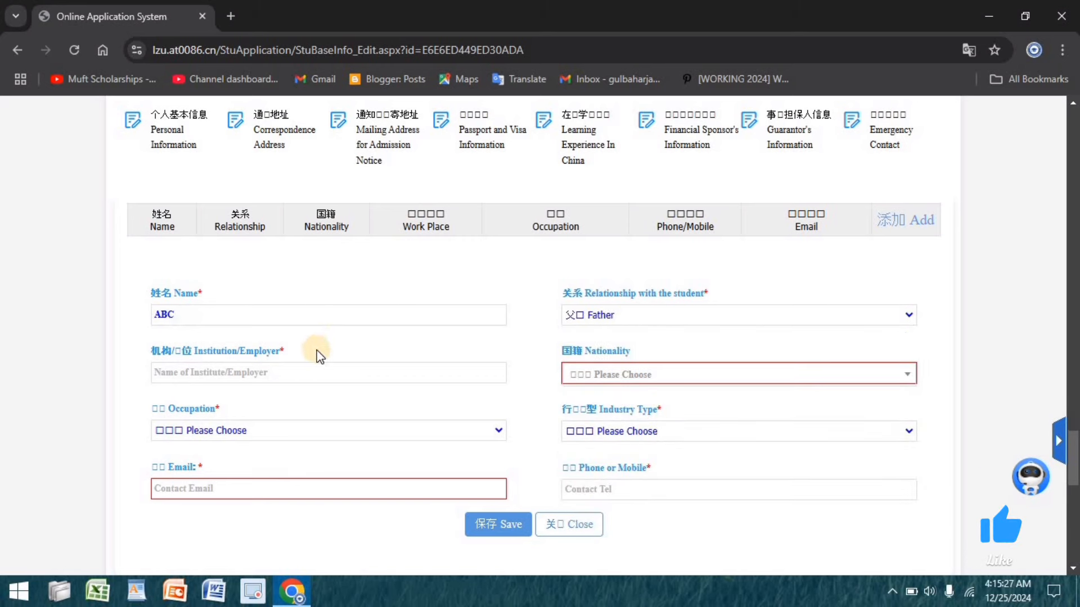
click(311, 371)
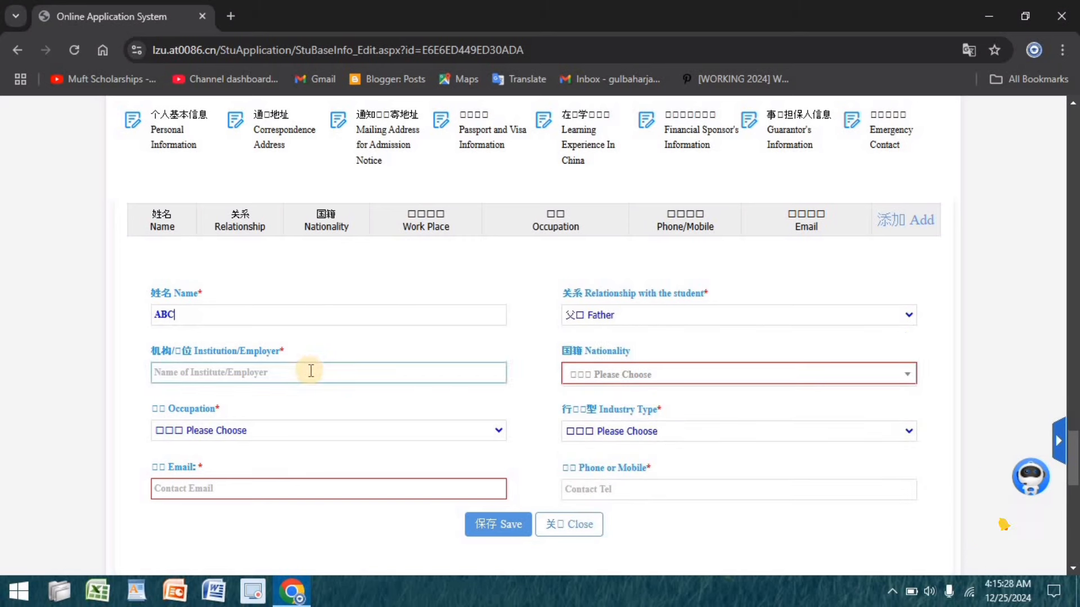
text(GOVTE)
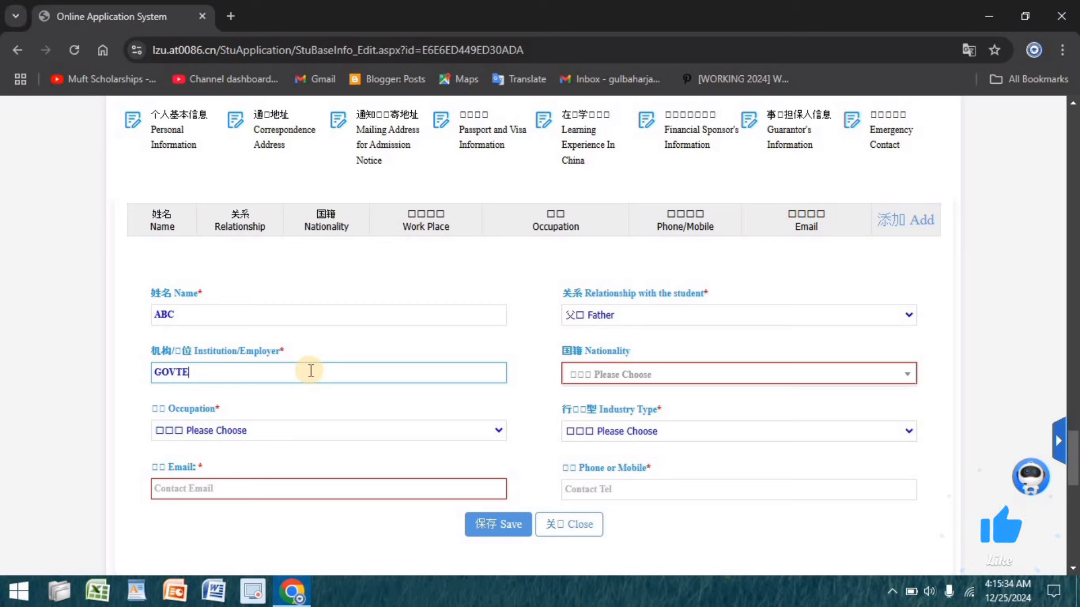
text(============)
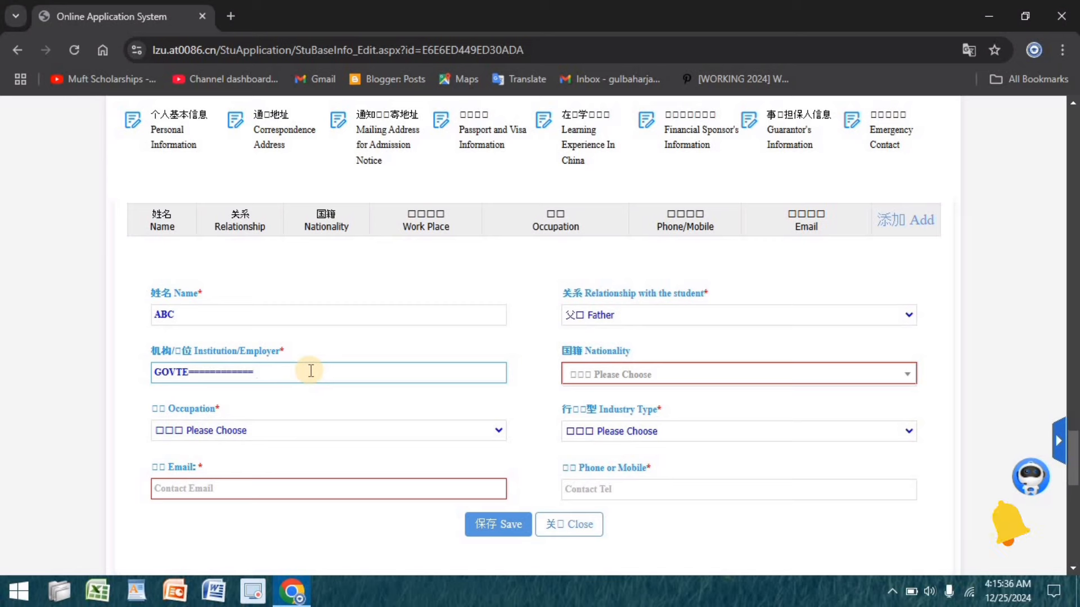
key(BackSpace)
key(BackSpace)
key(BackSpace)
key(BackSpace)
key(BackSpace)
key(BackSpace)
key(BackSpace)
key(BackSpace)
key(BackSpace)
key(BackSpace)
key(BackSpace)
key(BackSpace)
key(BackSpace)
key(BackSpace)
key(BackSpace)
key(BackSpace)
key(BackSpace)
text(AB)
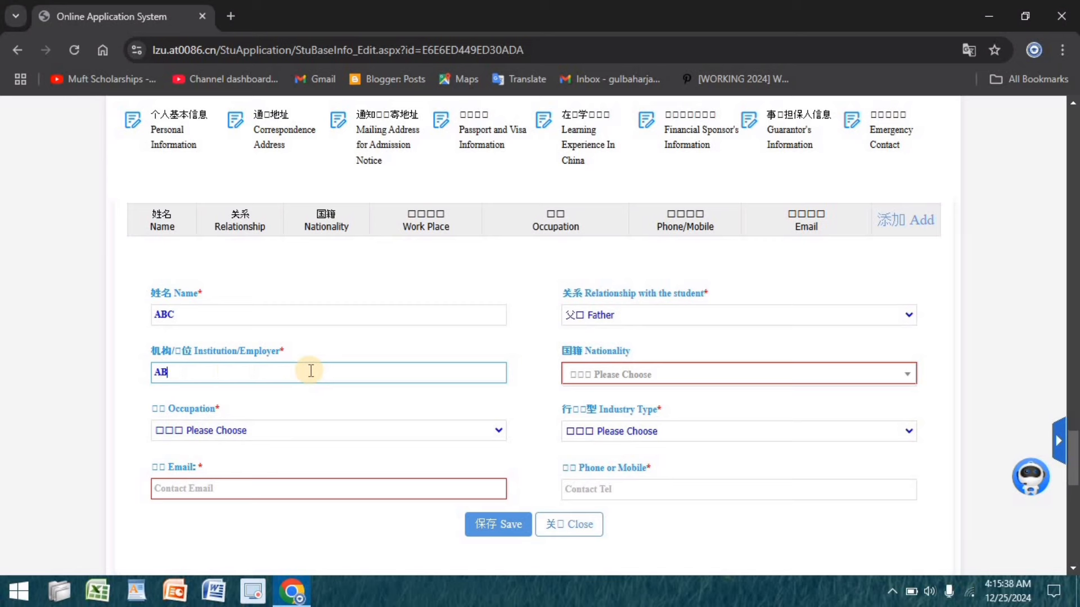
text(C)
Set the sponsor's nationality to Pakistan, occupation Teacher, industry Government and Public Administration.
click(595, 375)
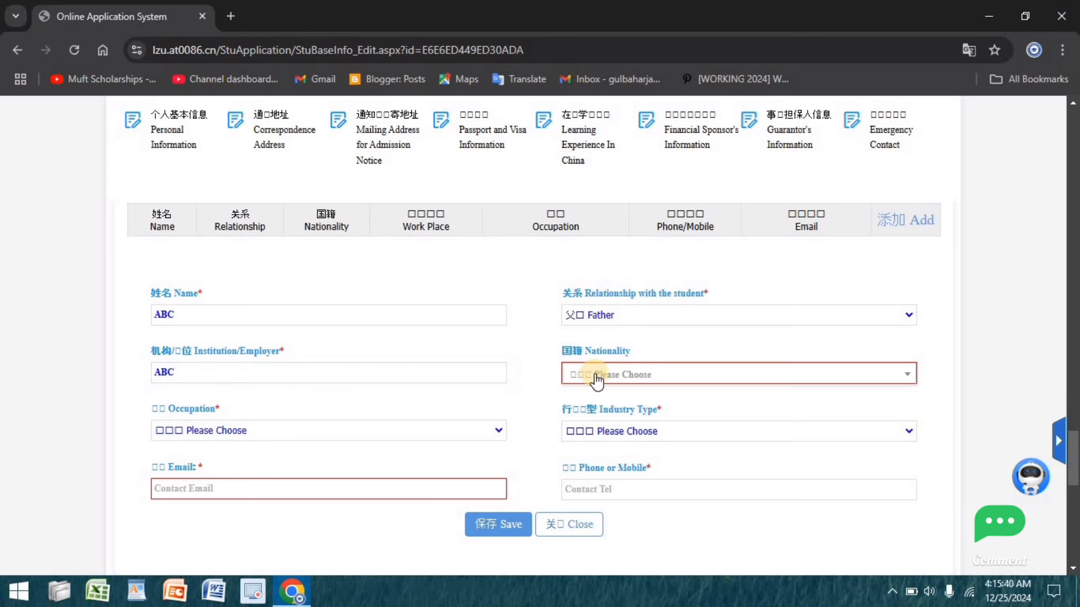
text(PAK)
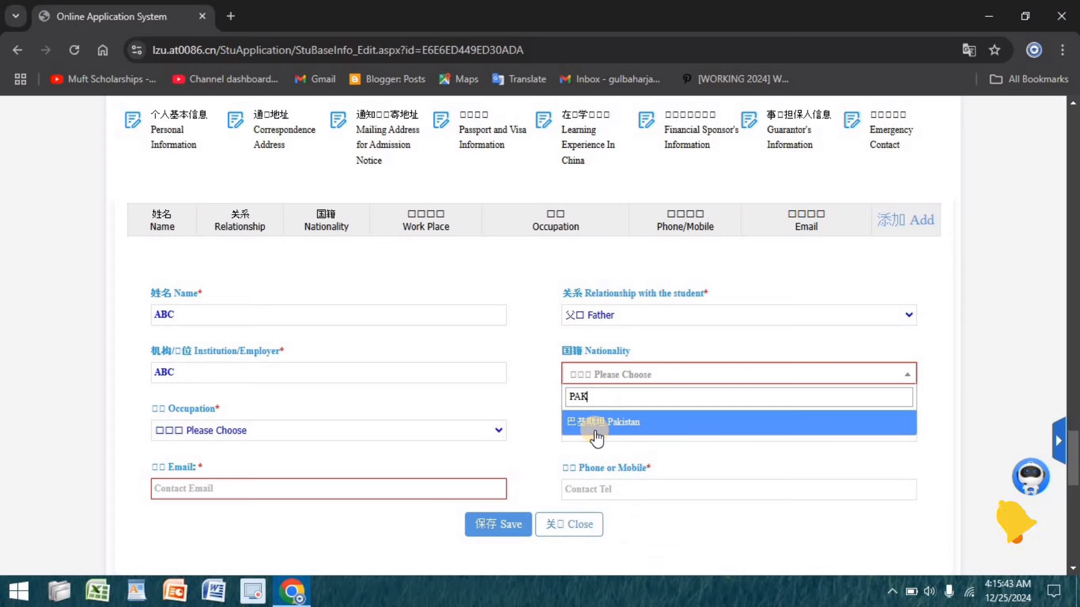
click(596, 423)
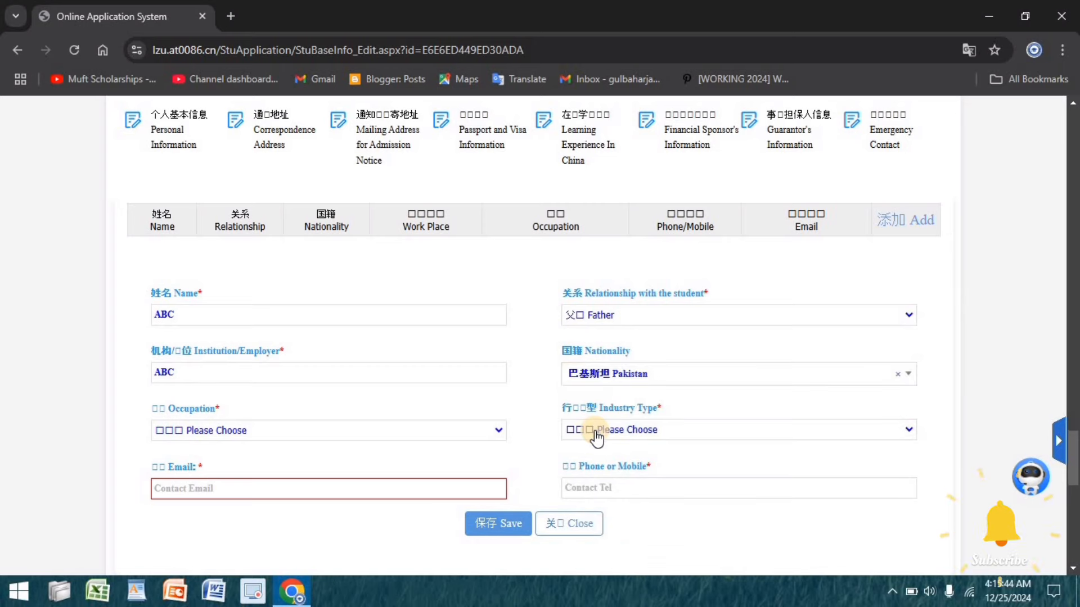
click(221, 434)
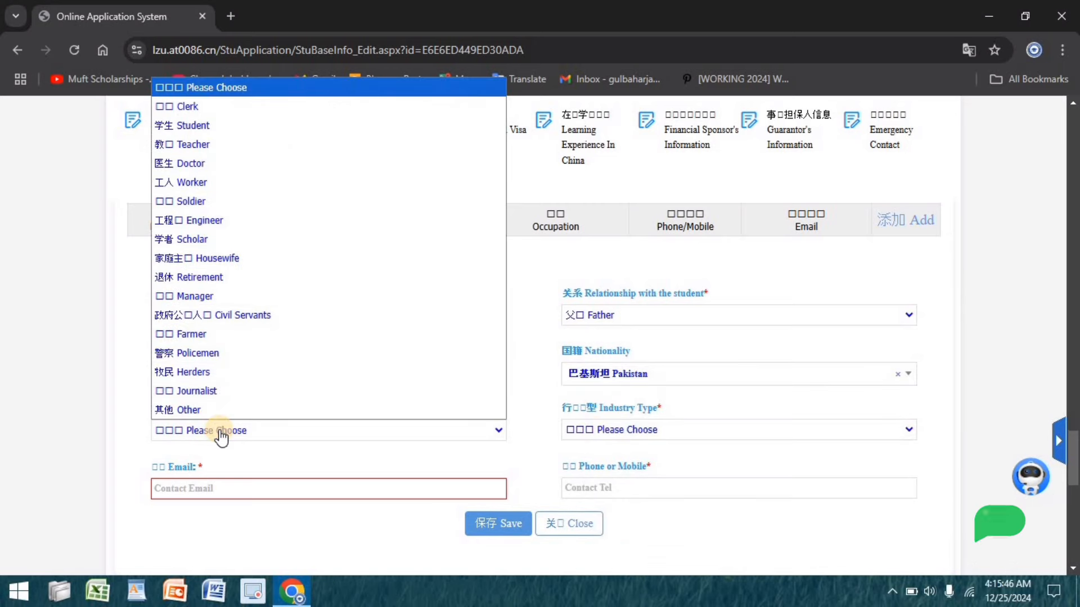
click(214, 147)
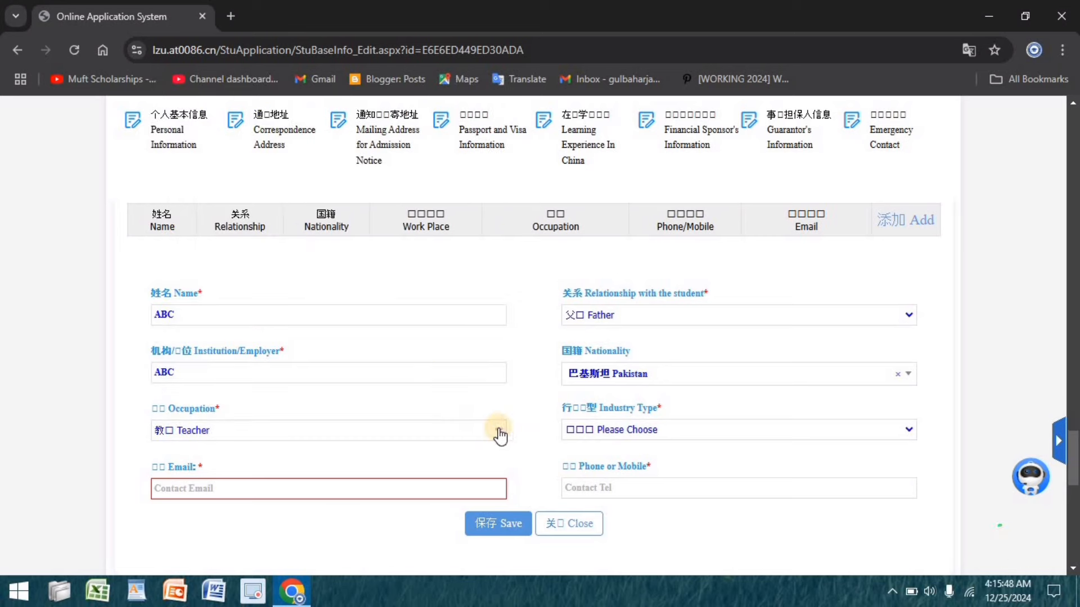
click(601, 430)
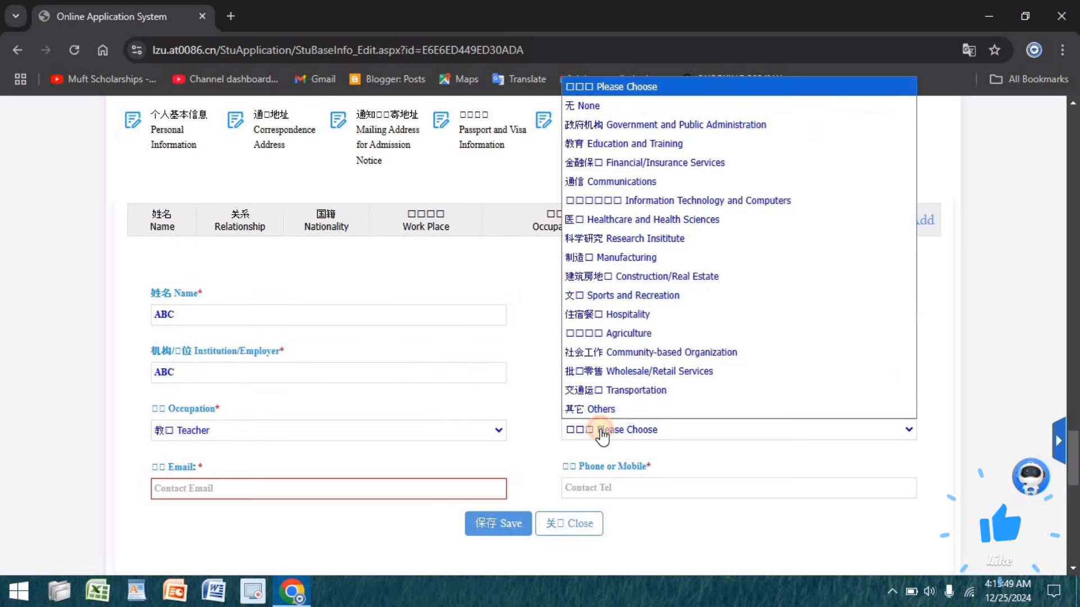
click(662, 126)
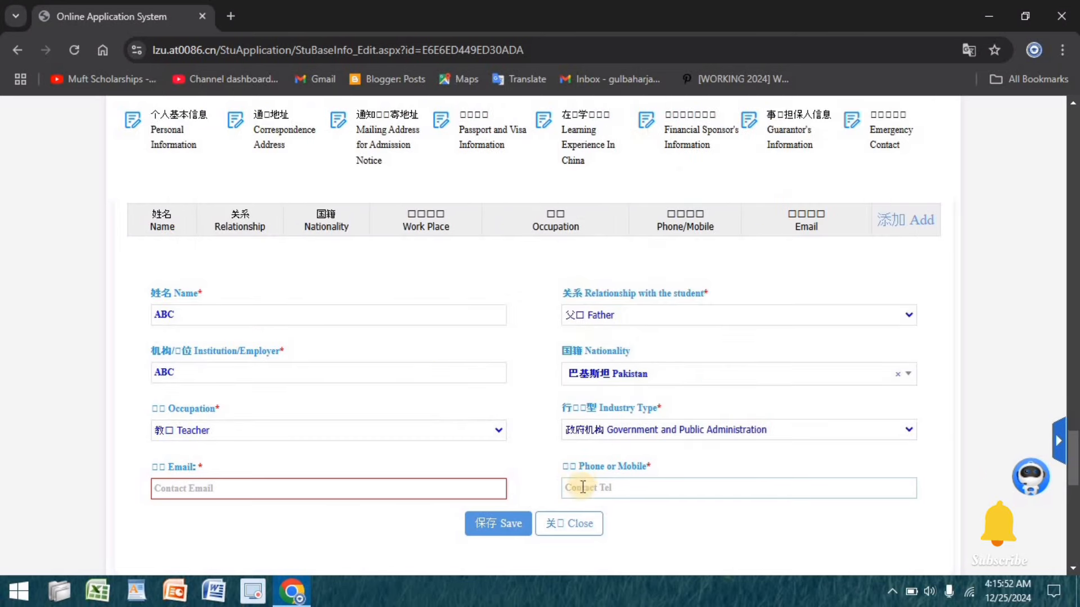
Fill in the sponsor's email and phone number and save the entry.
click(453, 487)
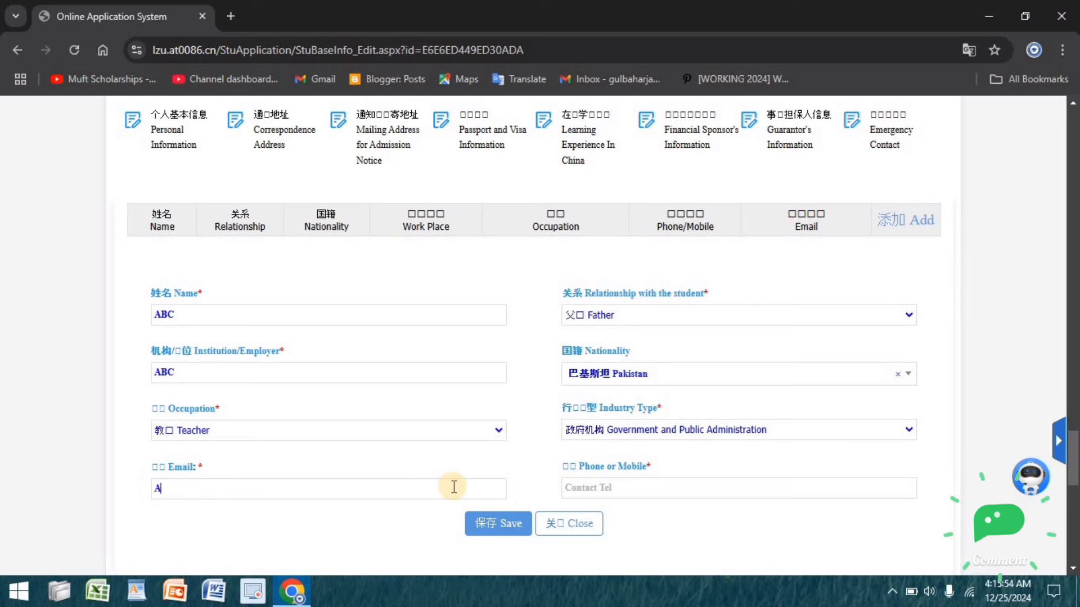
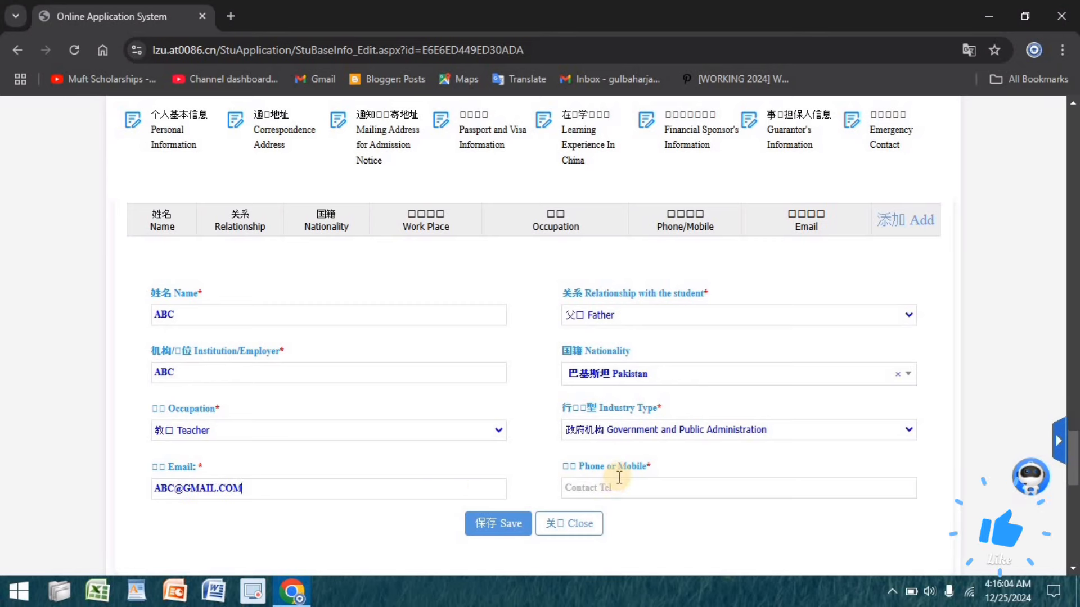
drag(618, 475, 609, 483)
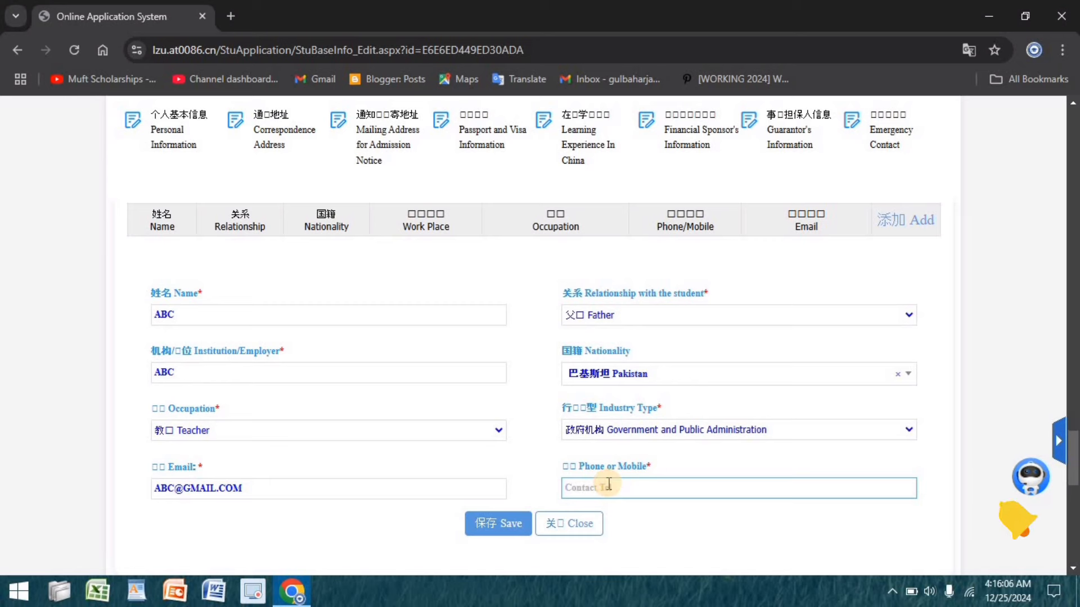
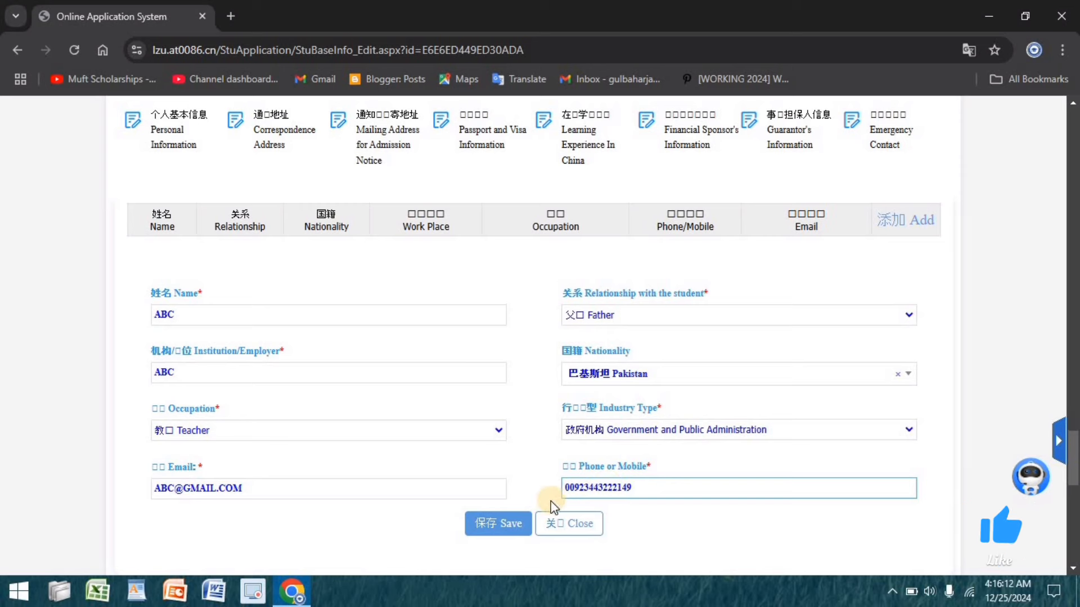
click(511, 523)
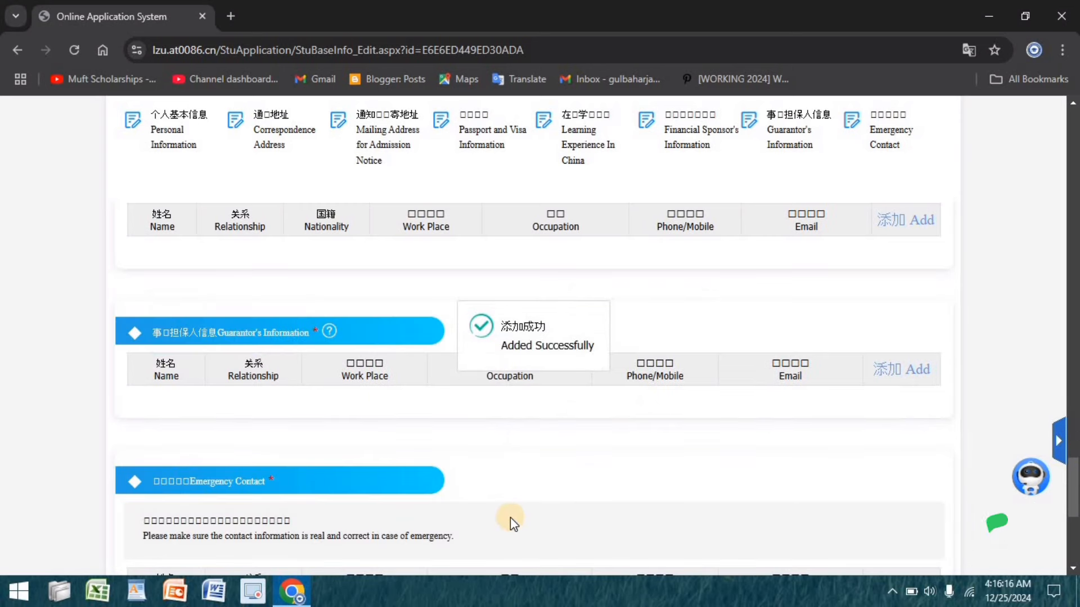
Add a guarantor by picking the saved autofill suggestion in the Name field, then save it.
scroll(613, 464, down, 5)
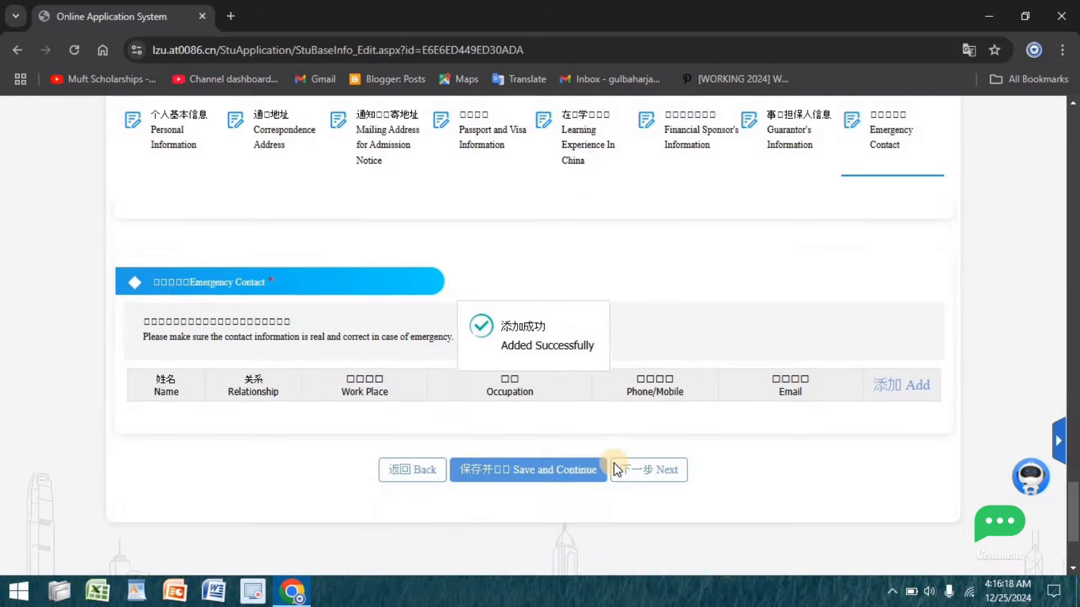
scroll(613, 464, up, 3)
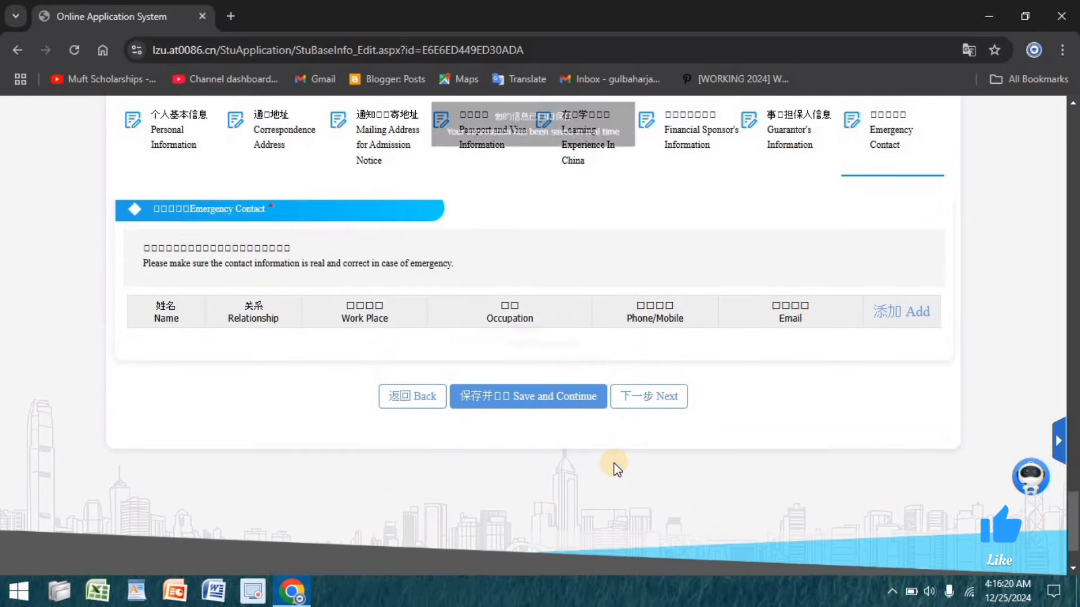
scroll(616, 468, up, 4)
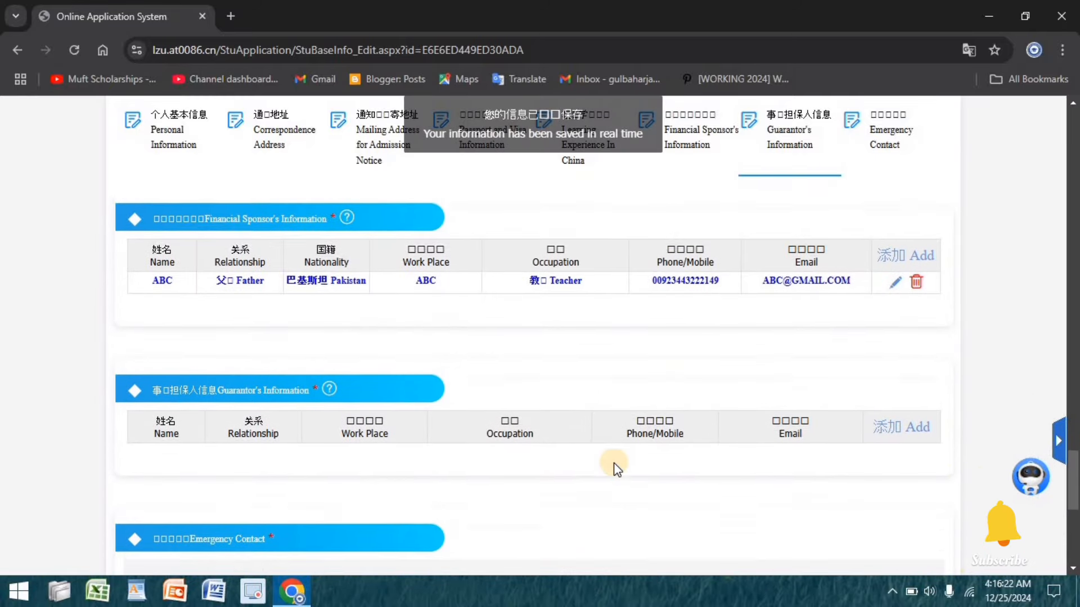
scroll(613, 463, up, 1)
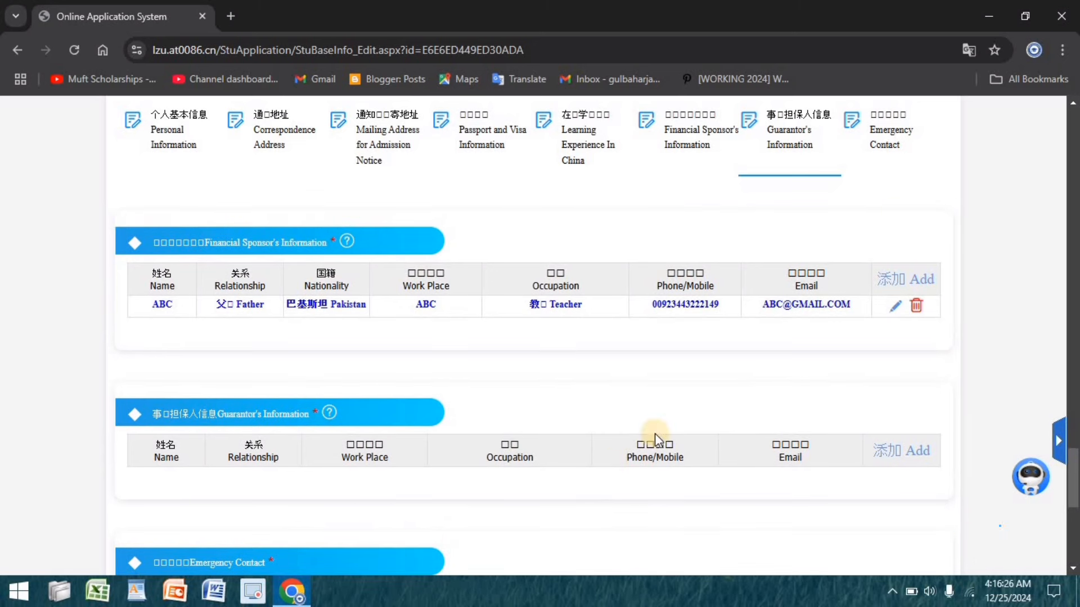
click(912, 452)
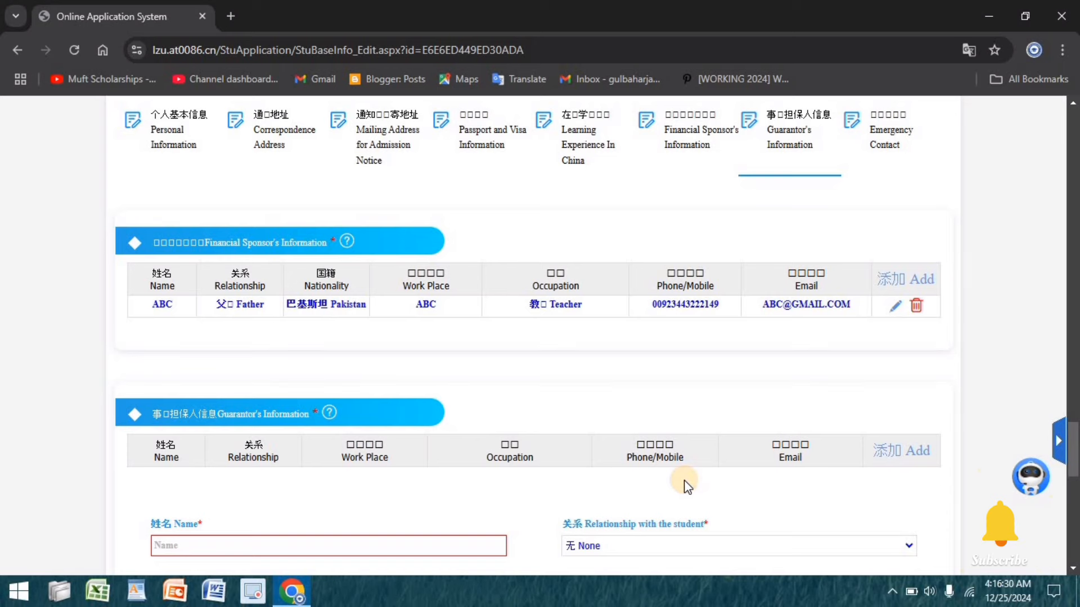
scroll(686, 487, down, 4)
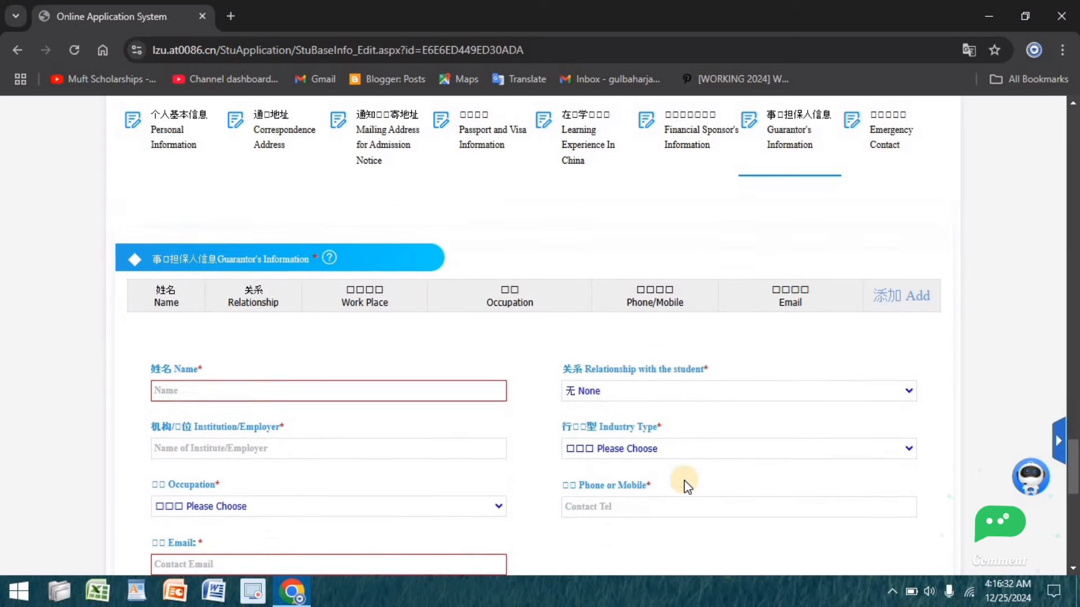
scroll(686, 480, down, 1)
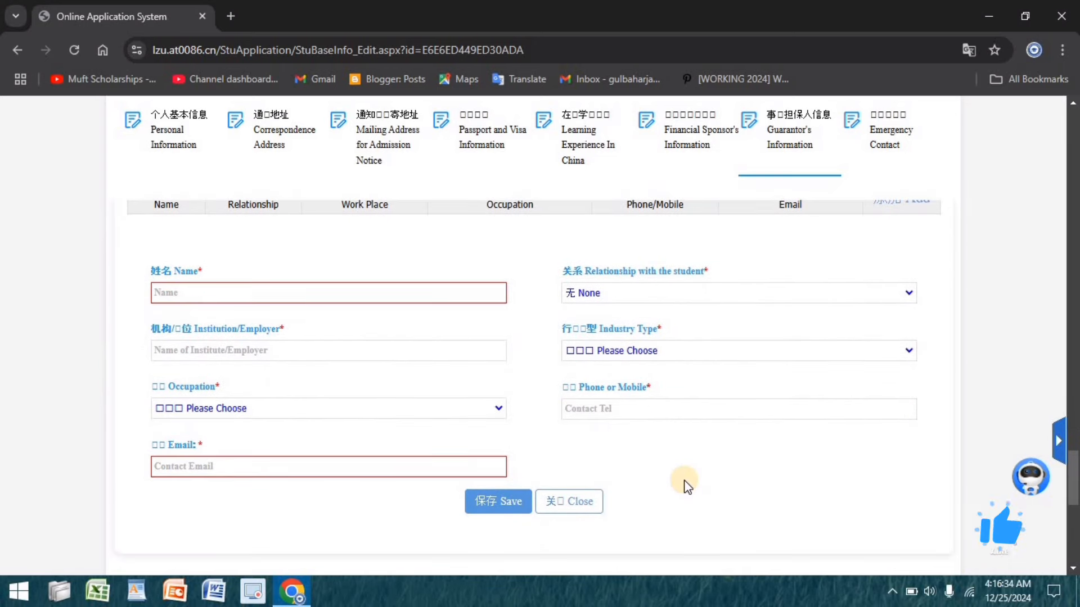
click(270, 294)
text(WRITE)
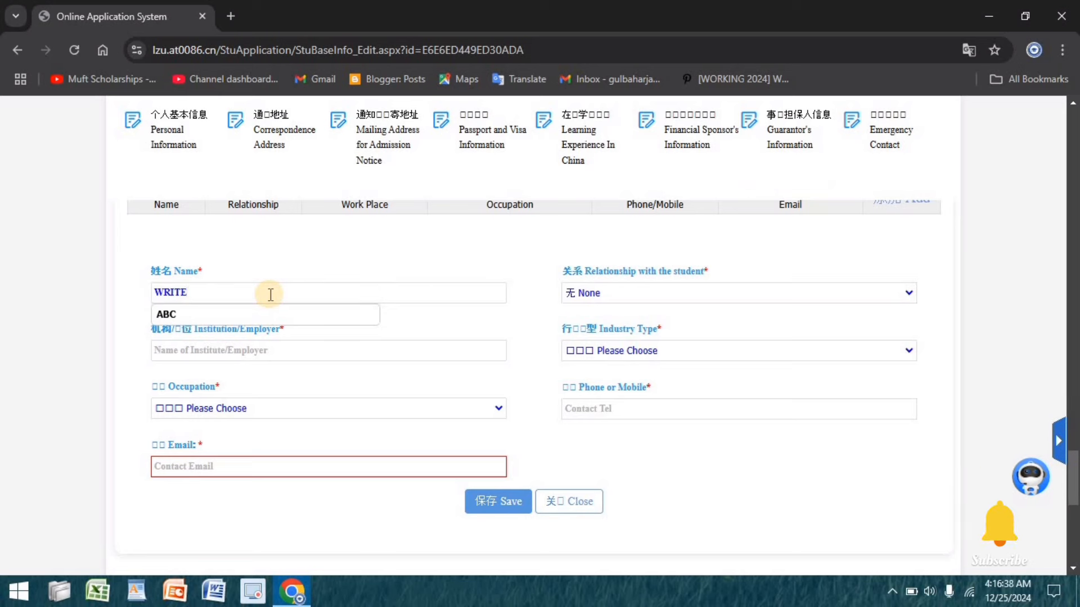
key(BackSpace)
key(BackSpace)
key(BackSpace)
key(BackSpace)
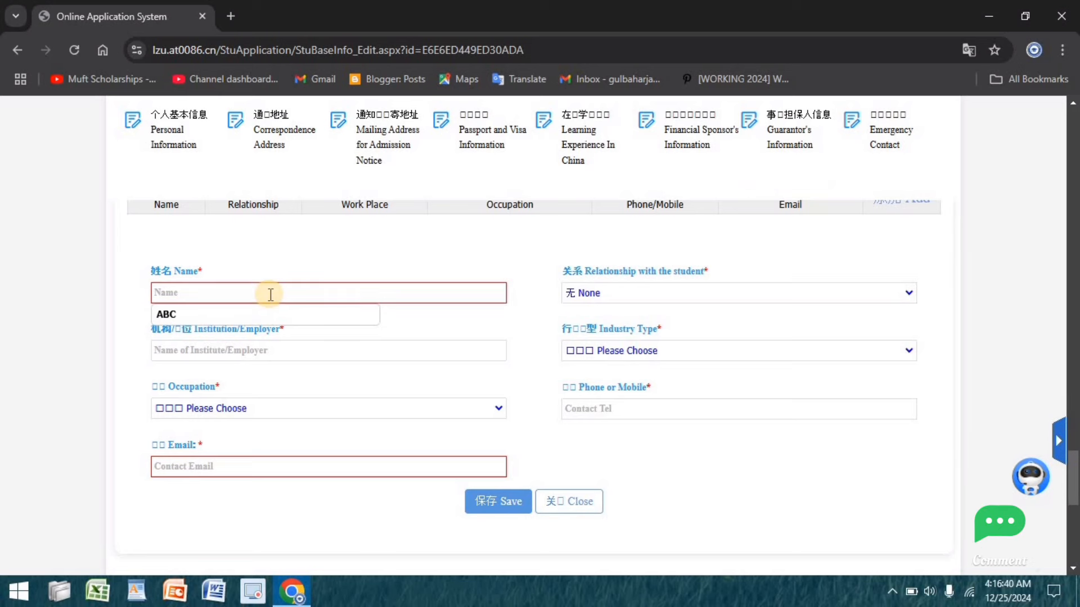
click(163, 314)
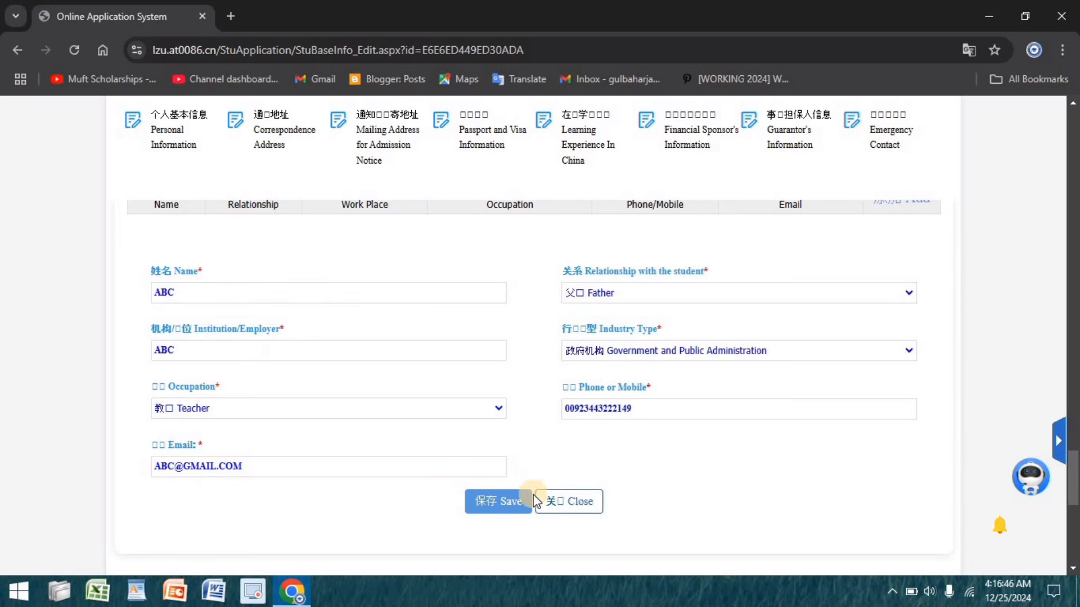
click(505, 505)
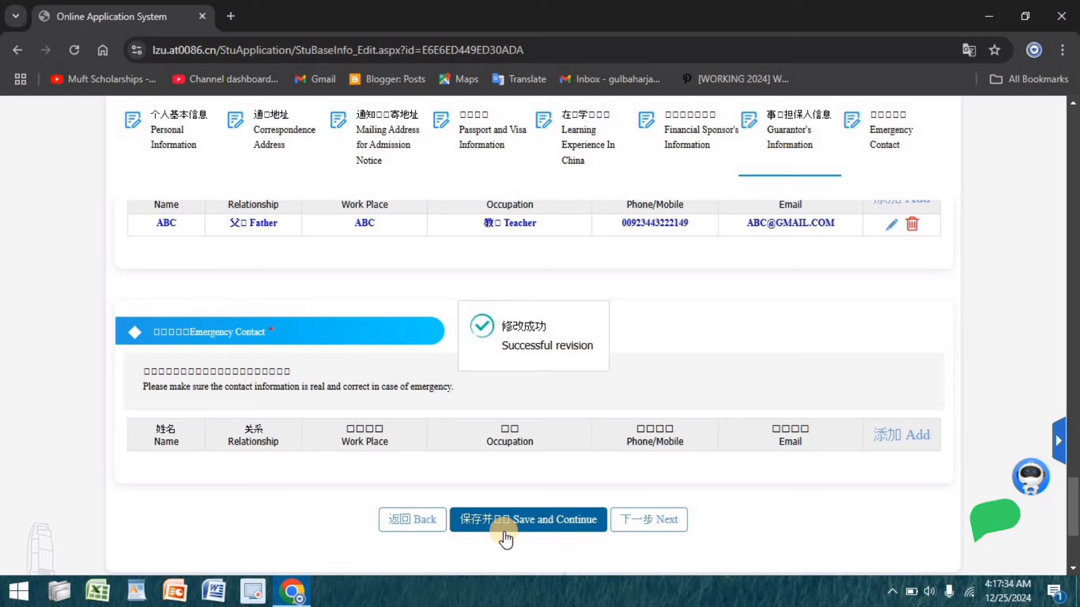
Add an emergency contact from the saved autofill entry with Others described as FRIENDSINCHINAA, and save.
click(506, 537)
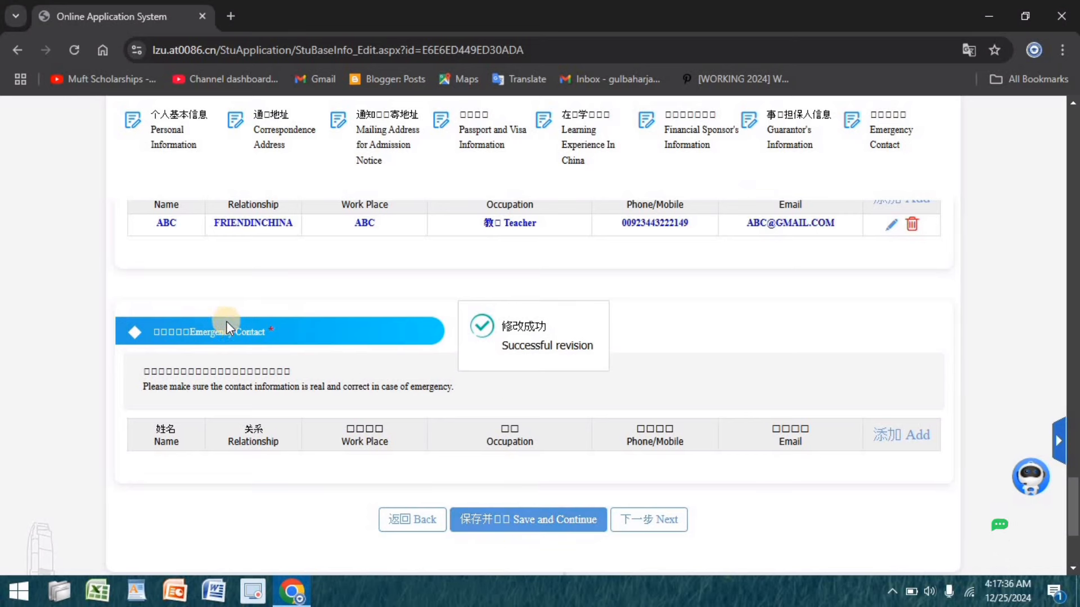
click(912, 447)
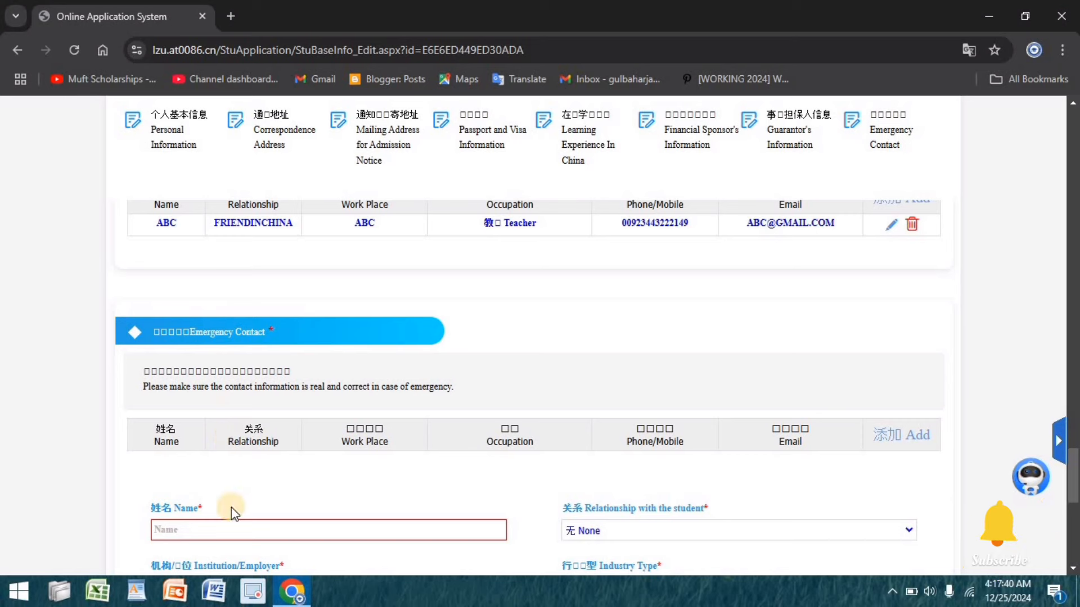
click(222, 529)
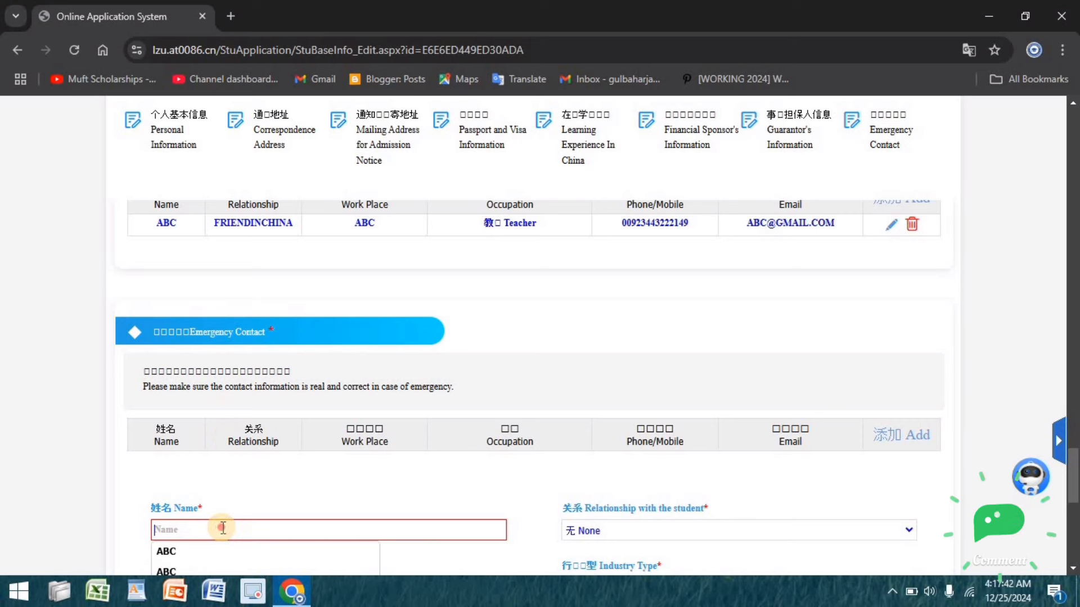
click(198, 551)
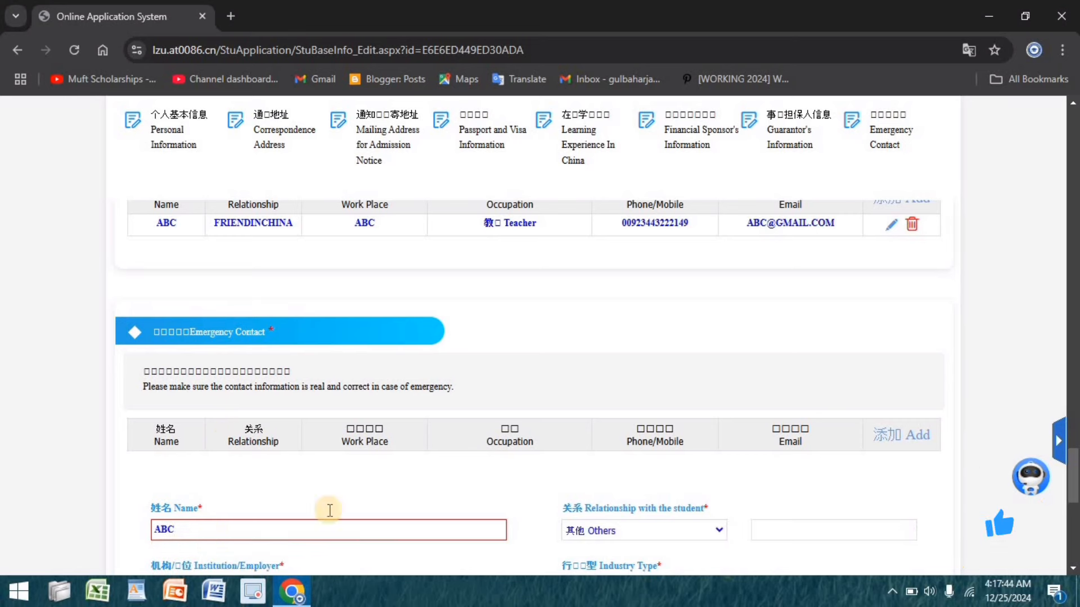
click(758, 537)
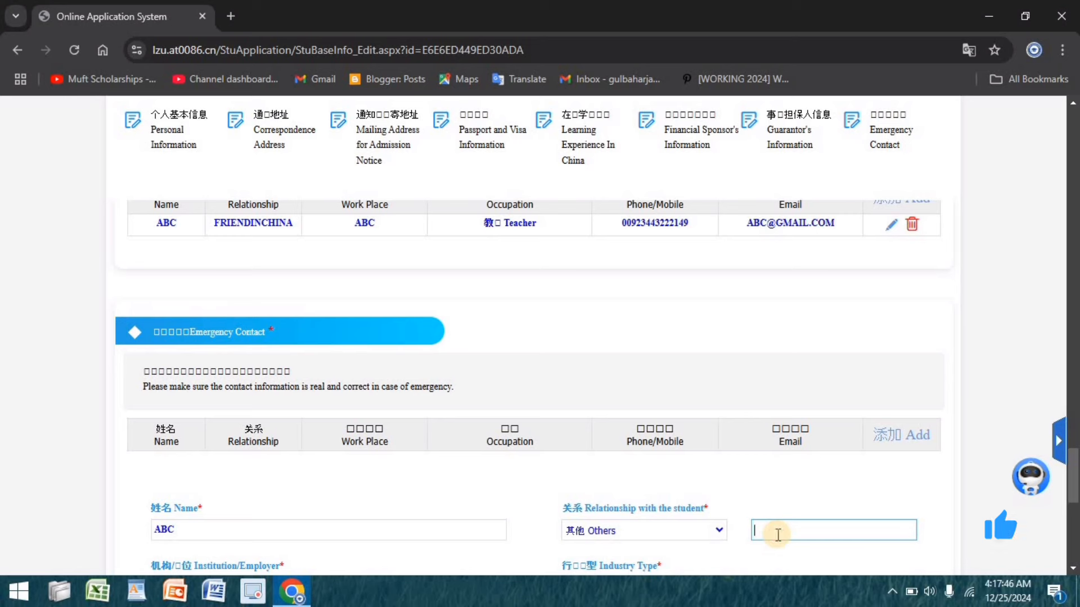
text(F)
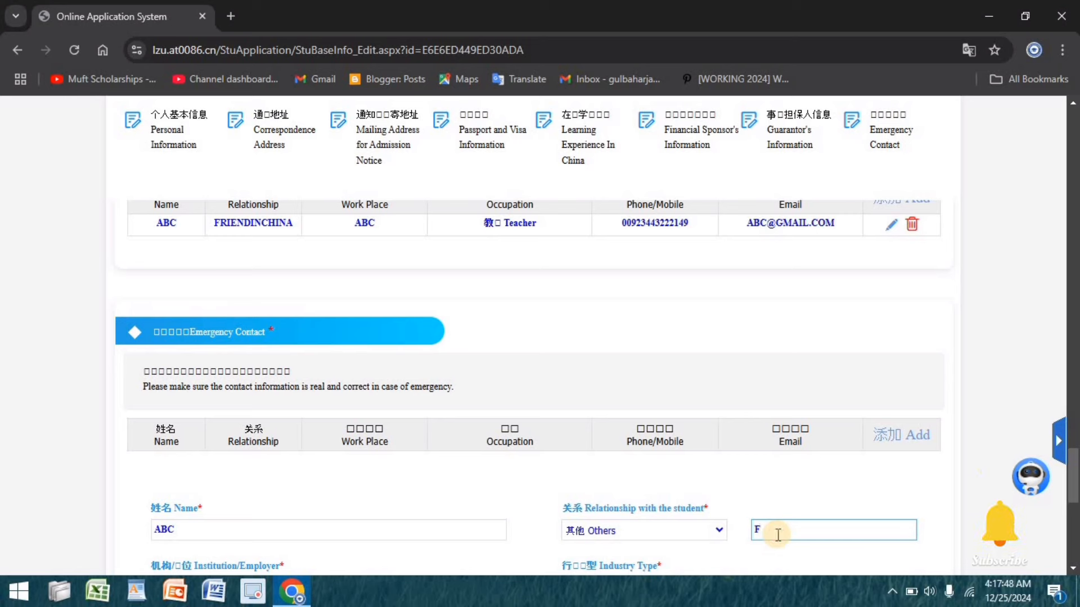
text(RI)
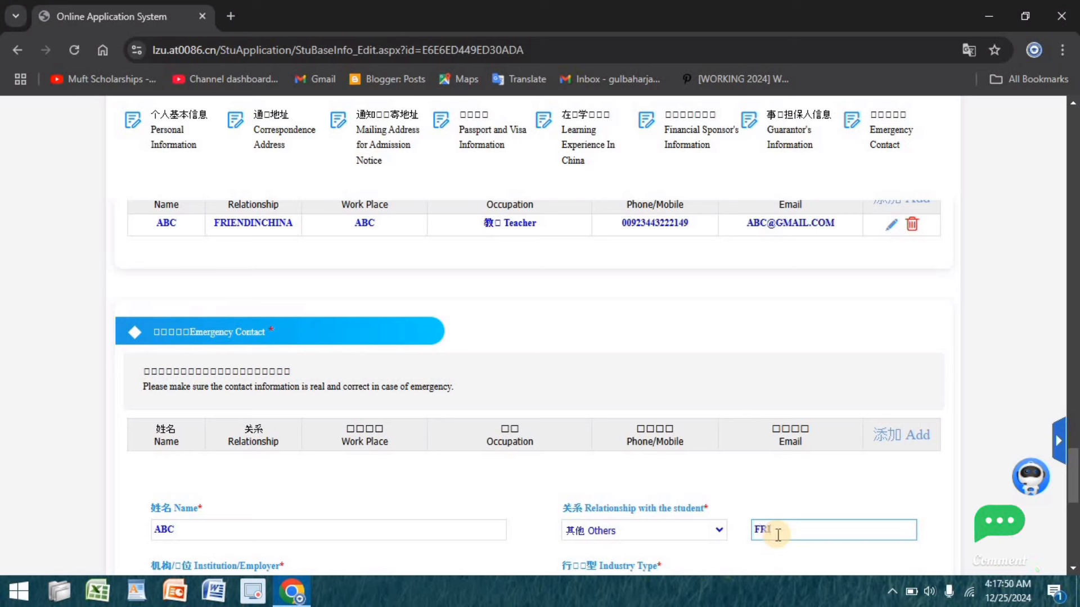
text(ENDSI)
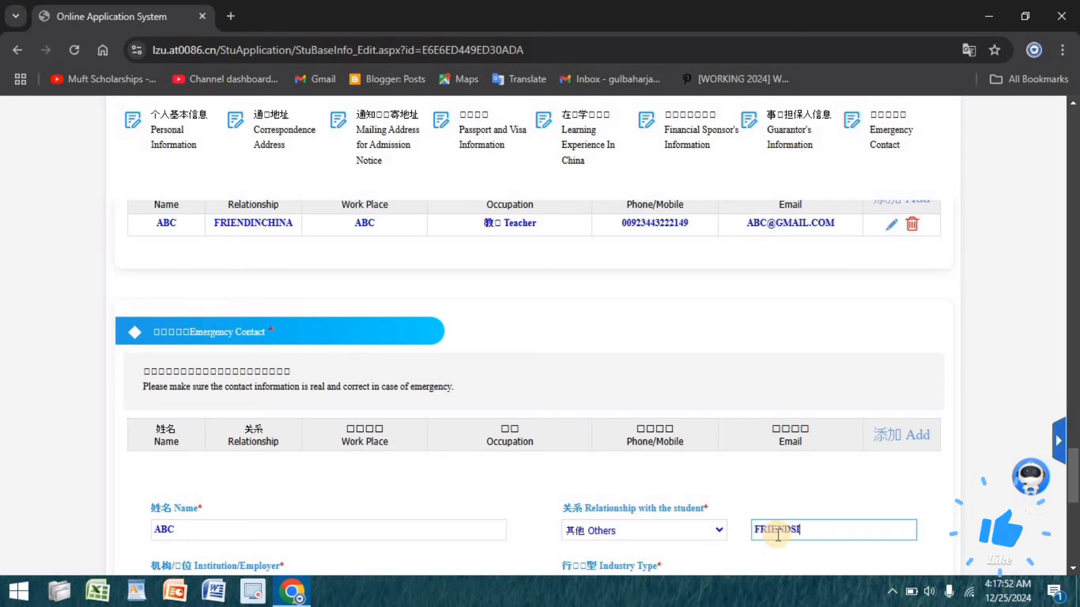
text(NCHINAA)
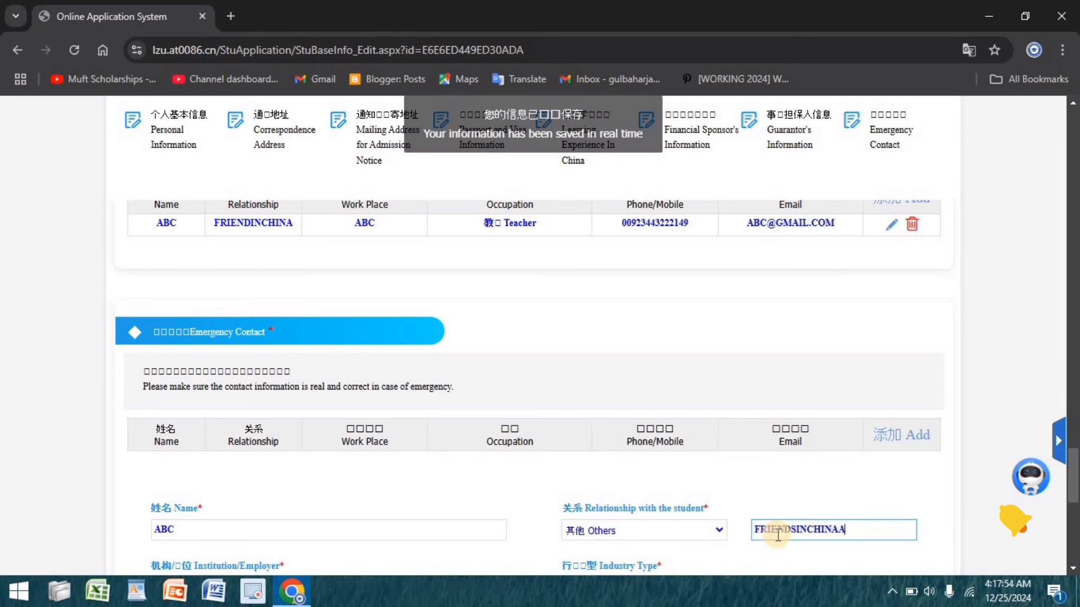
click(909, 501)
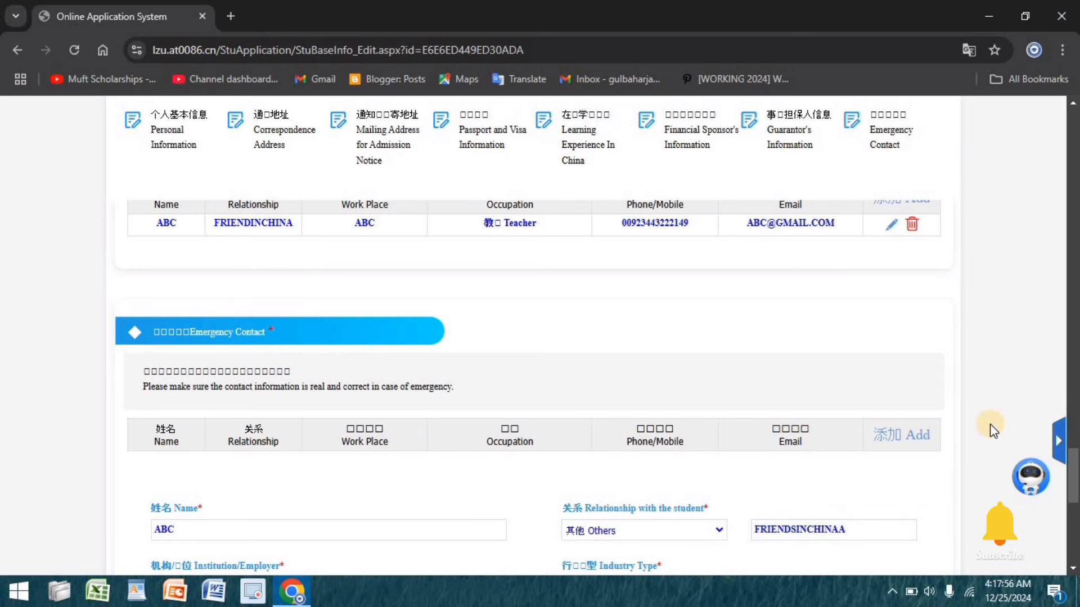
scroll(993, 431, down, 5)
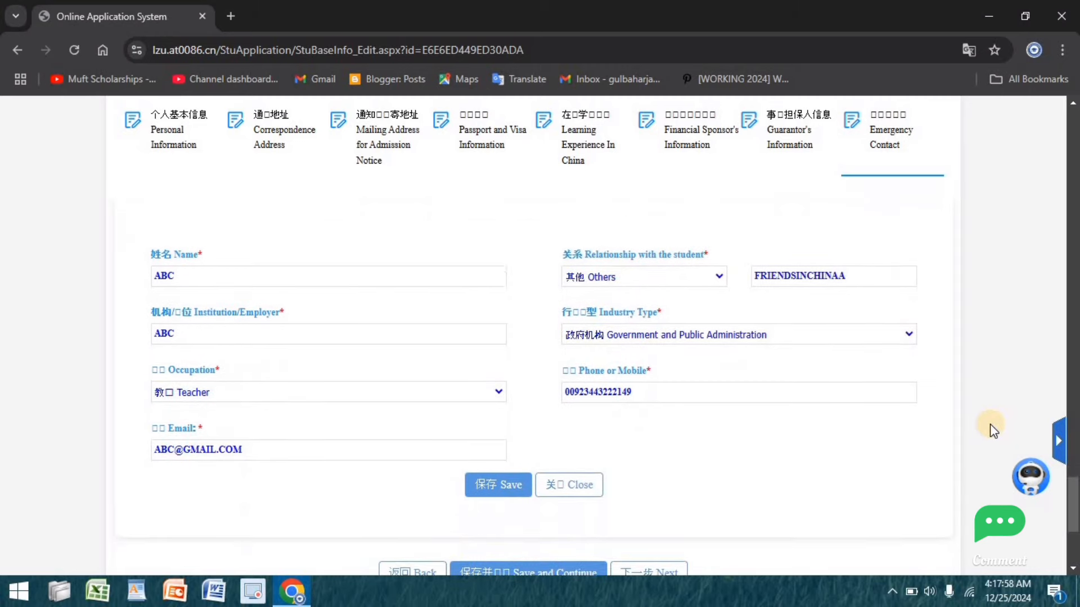
click(505, 457)
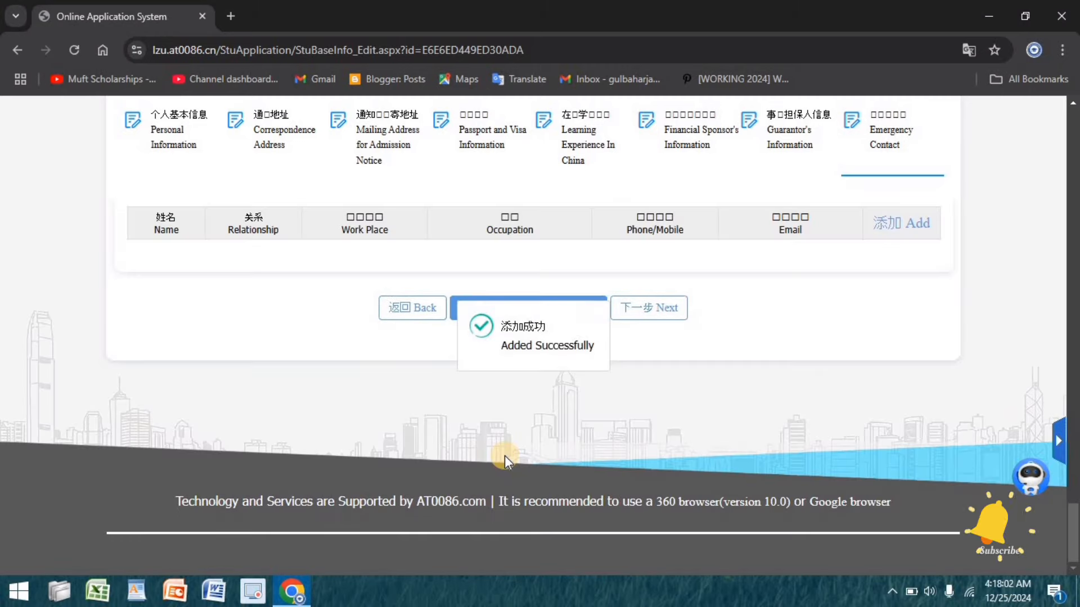
Go past Emergency Contact with 下一步 Next to load the StudyPlan.aspx page.
click(647, 310)
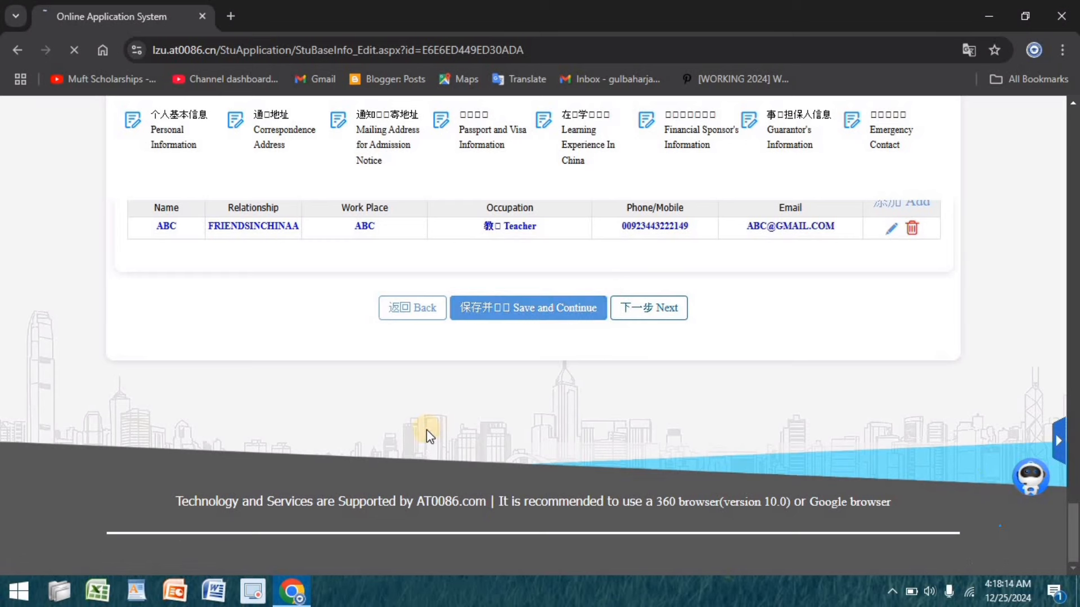
click(631, 309)
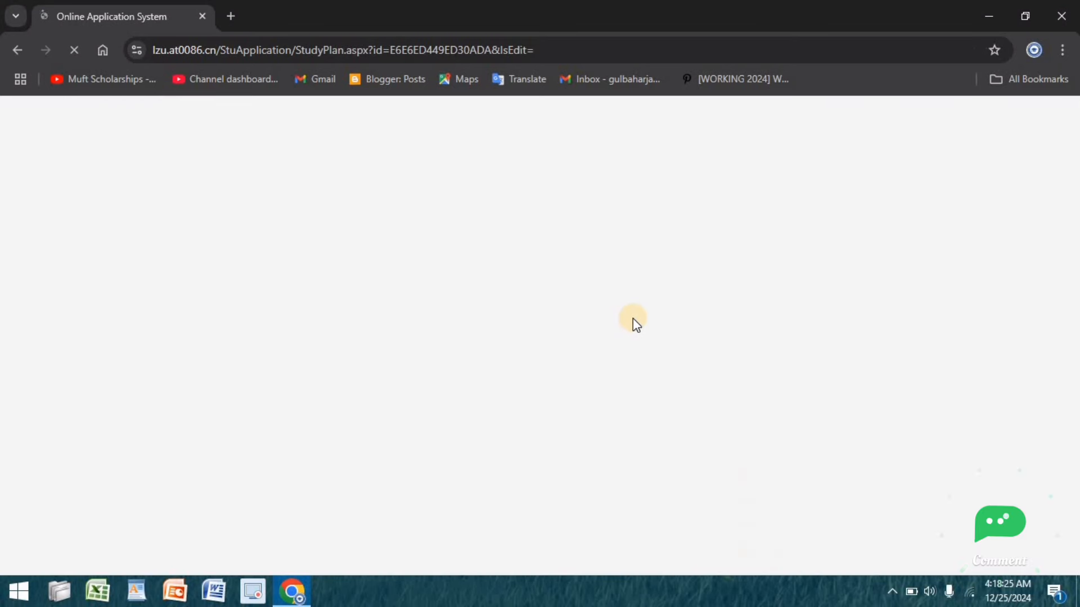
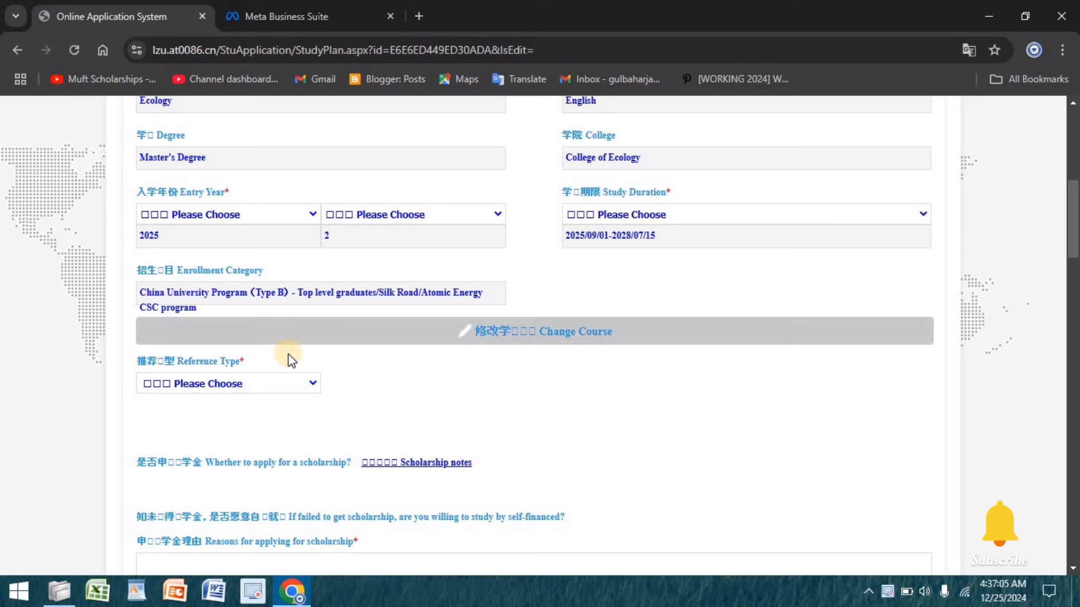
Change Reference Type from Personal Recommendation to 自荐 Self Recommendation.
click(278, 381)
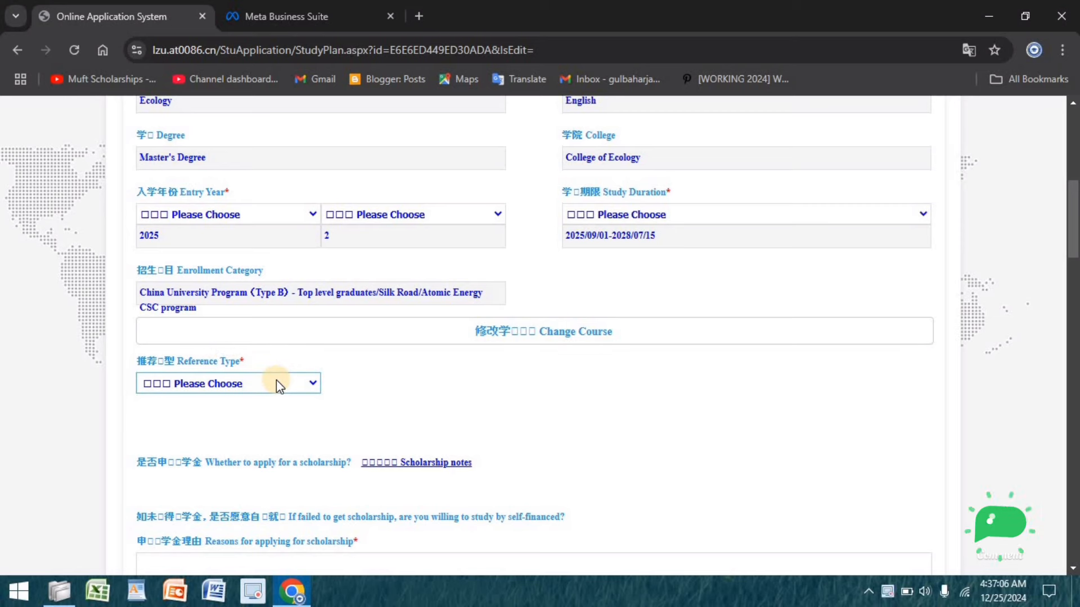
double_click(208, 360)
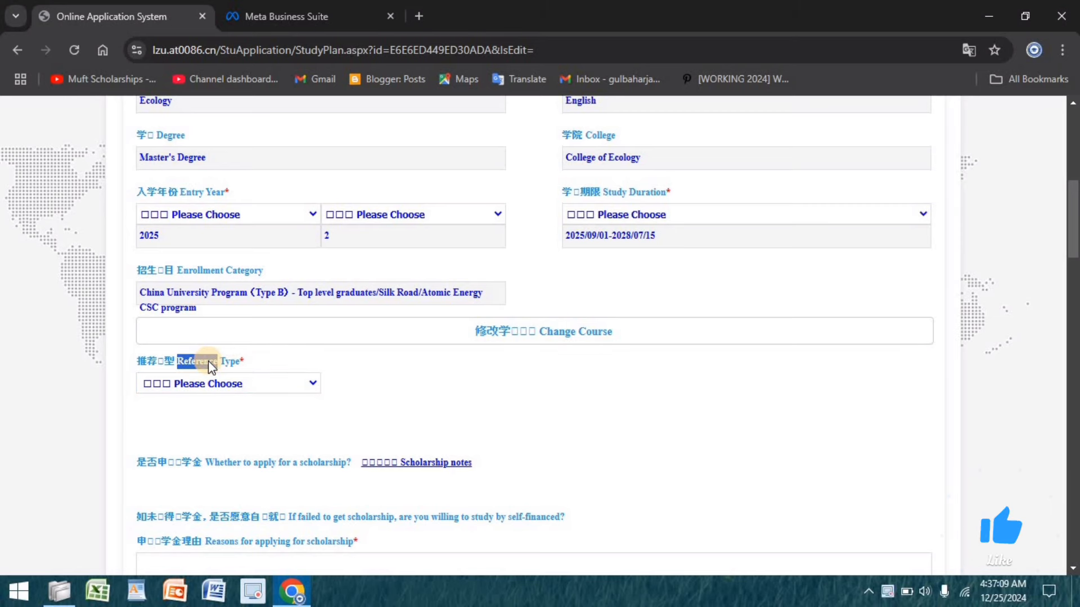
click(238, 386)
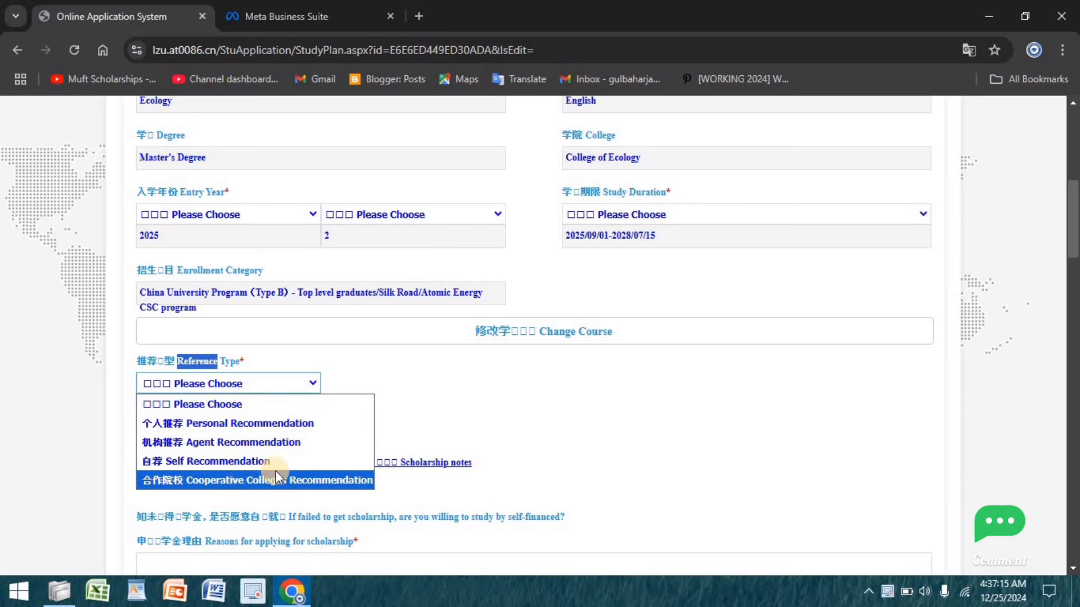
click(313, 425)
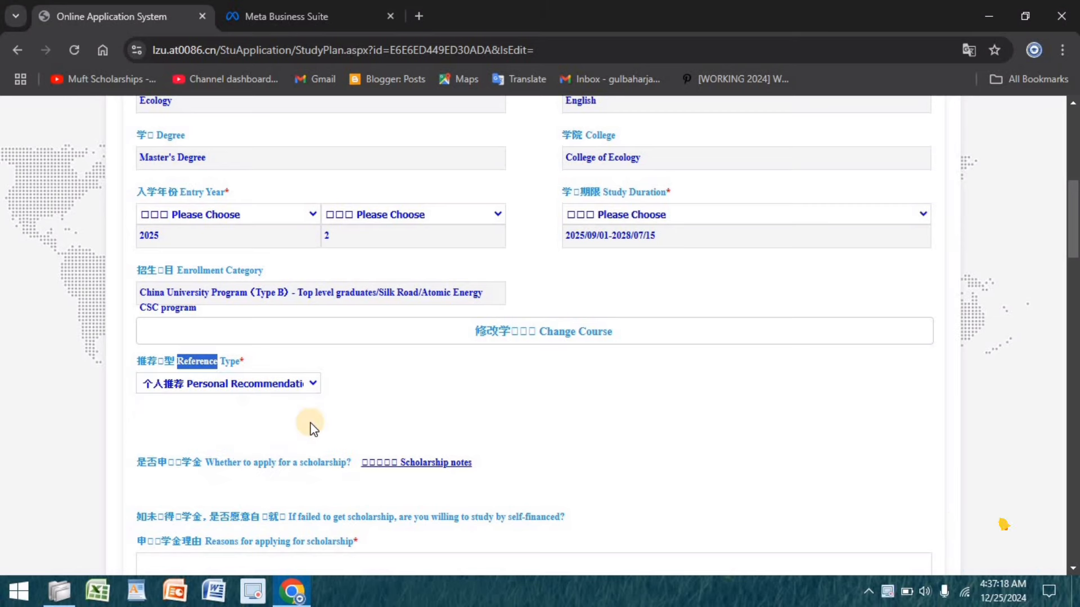
click(290, 389)
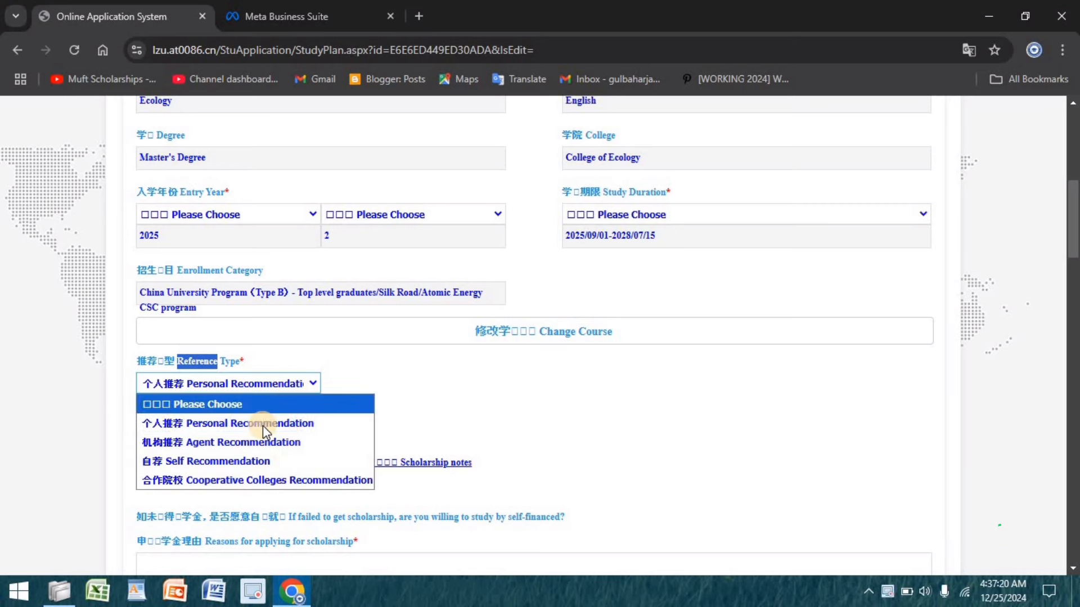
click(248, 461)
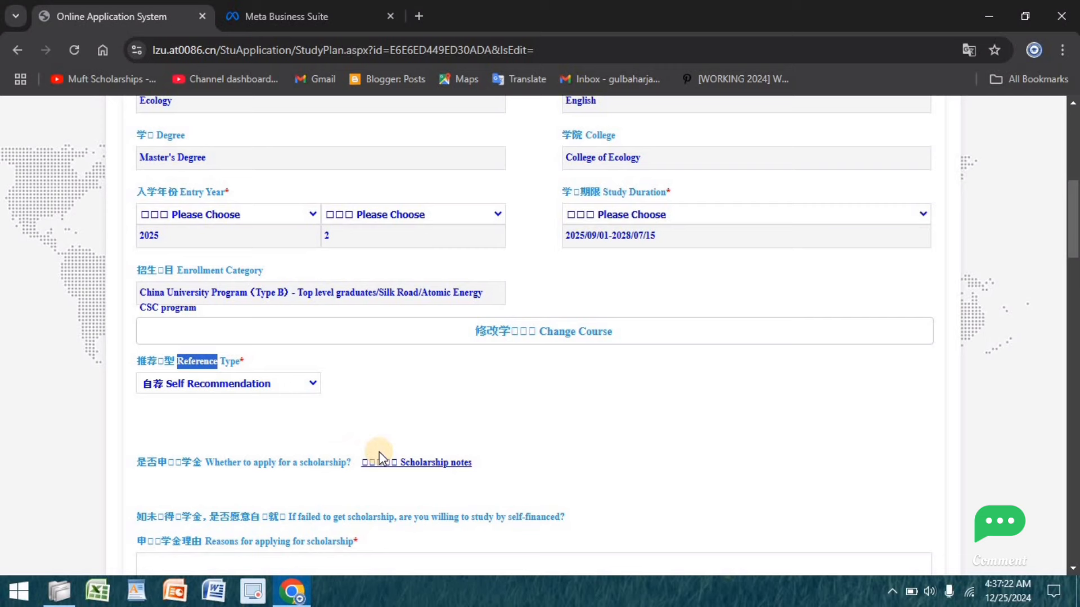
click(418, 431)
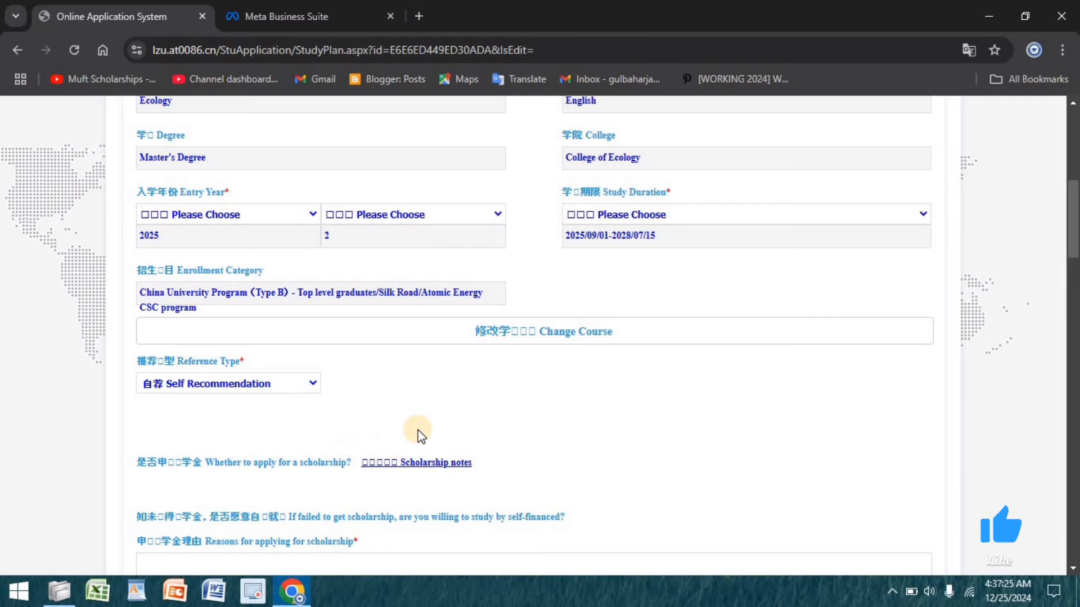
Enter VALIDREASON in the 'Reasons for applying for scholarship' box, correcting a typo.
scroll(418, 431, down, 3)
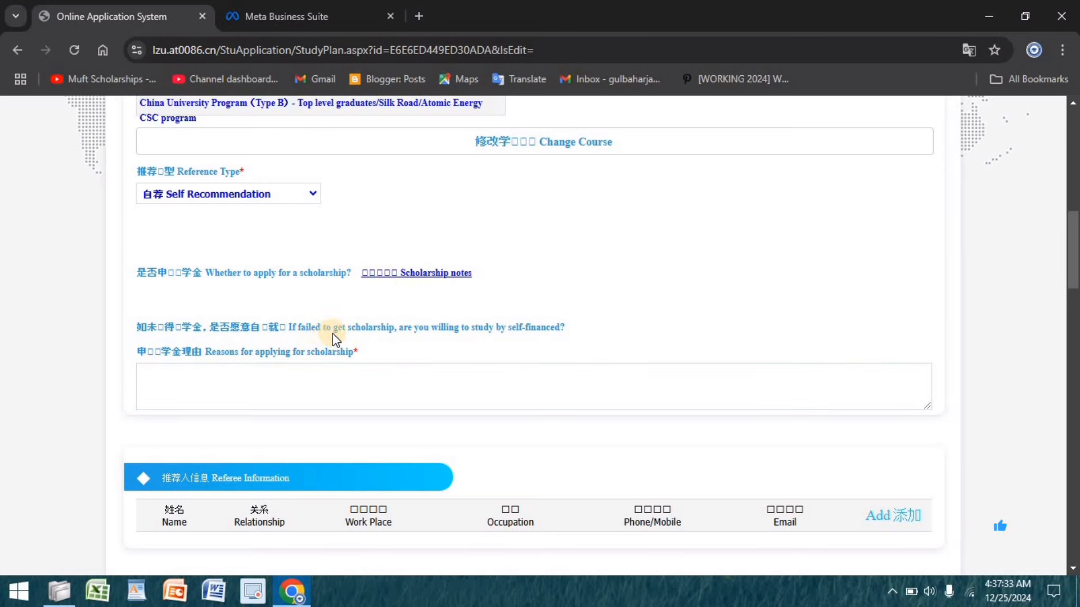
click(310, 375)
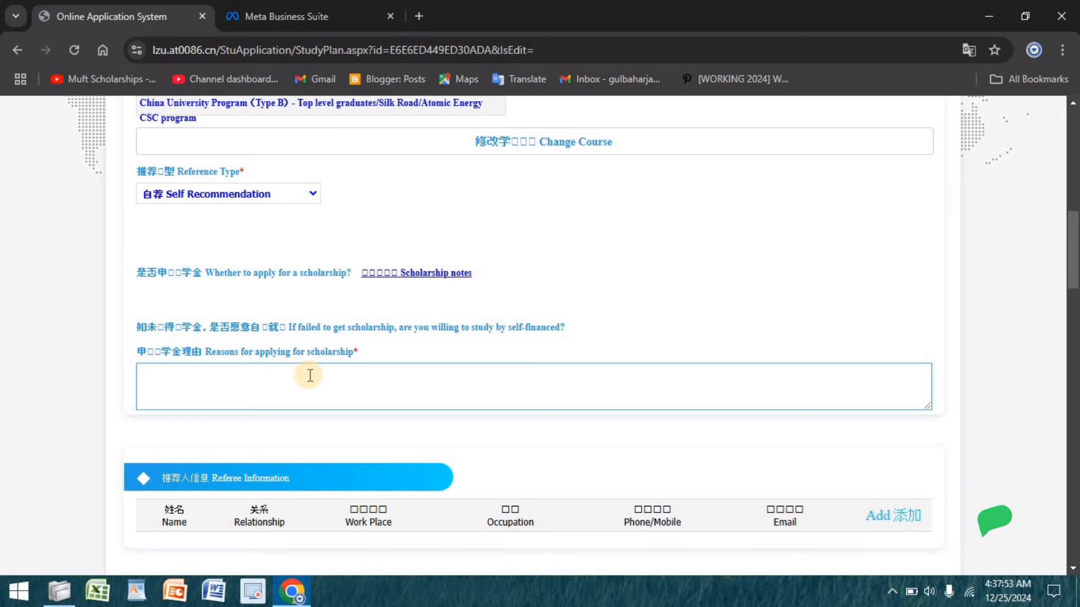
text(VAL)
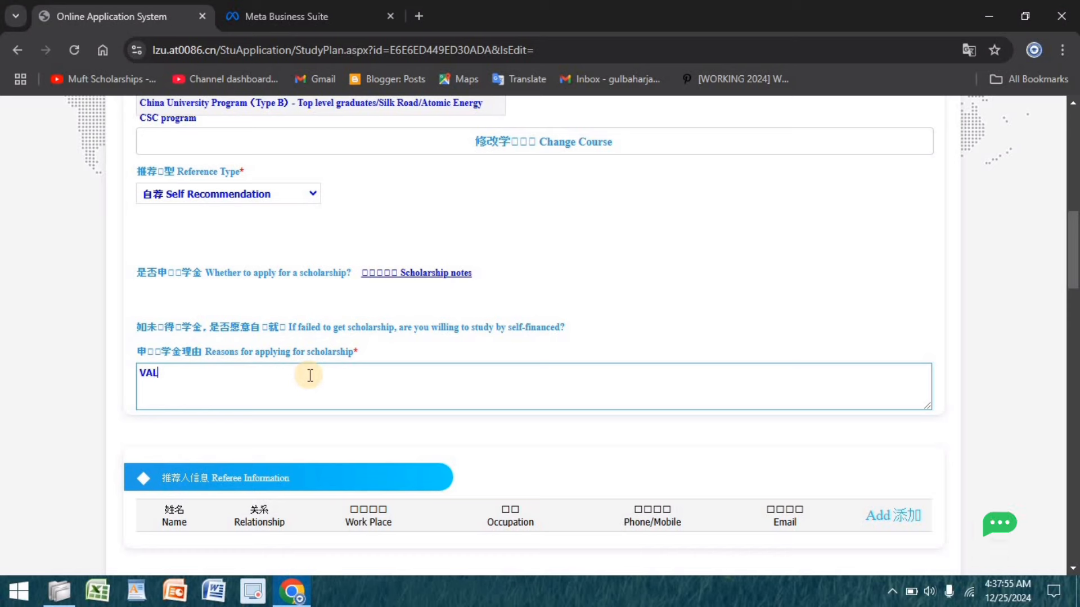
text(IDREASIN)
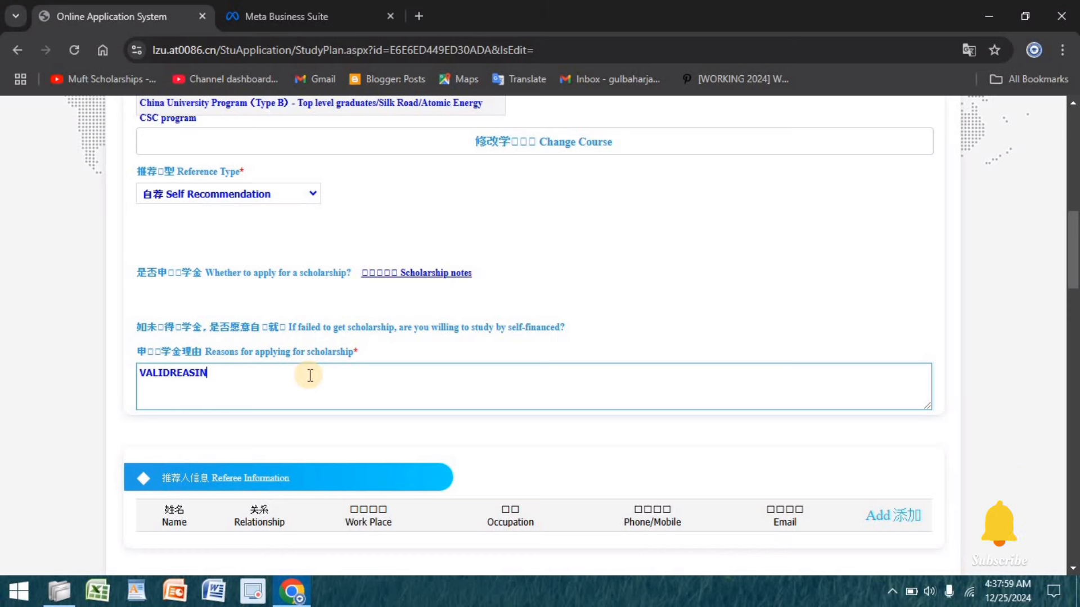
key(BackSpace)
key(BackSpace)
text(ON)
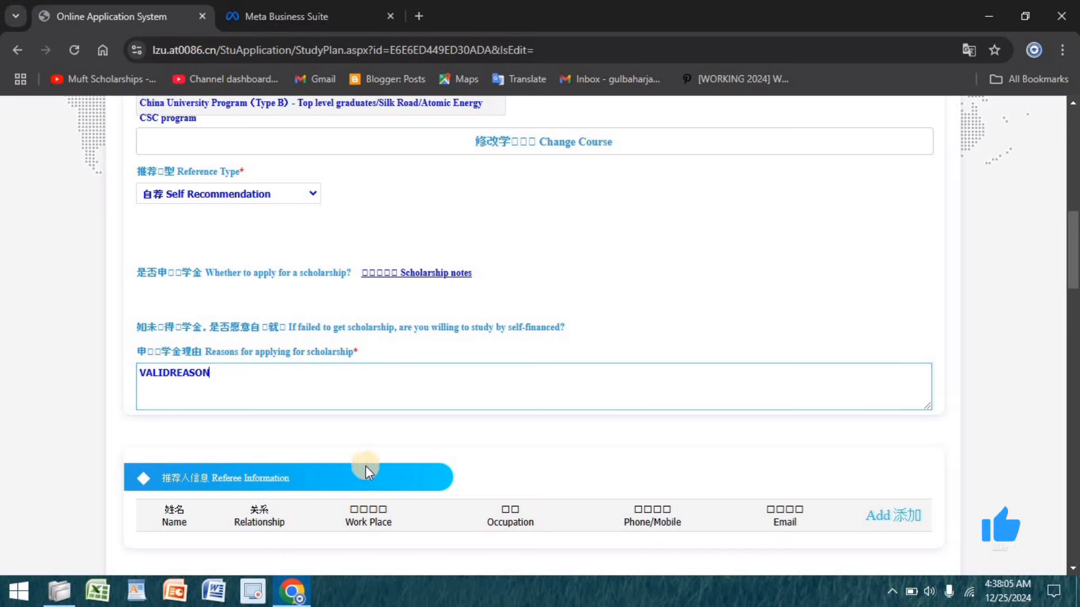
click(389, 459)
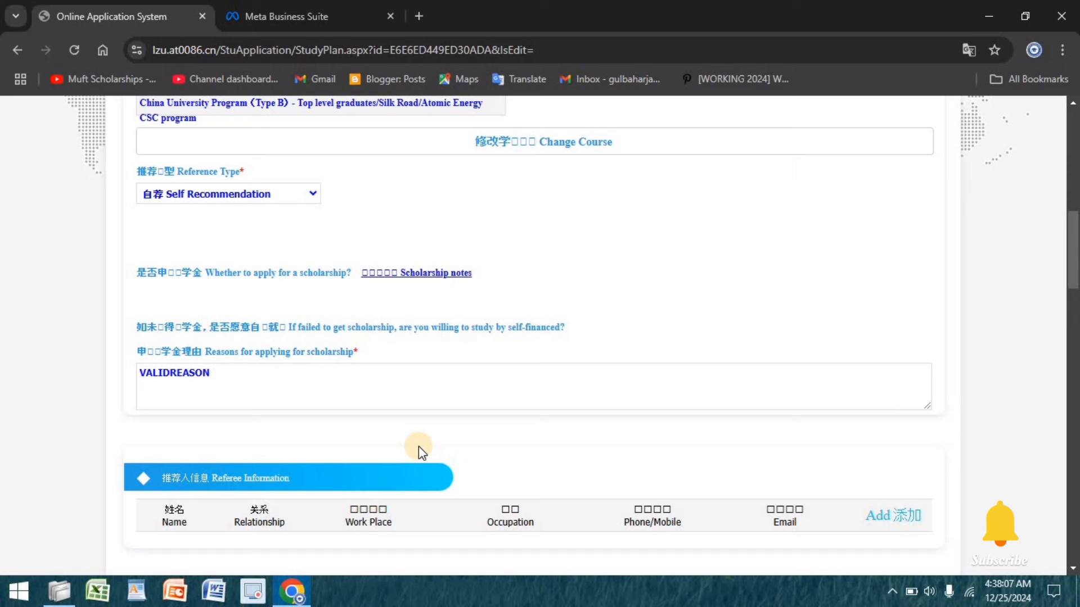
scroll(418, 447, down, 2)
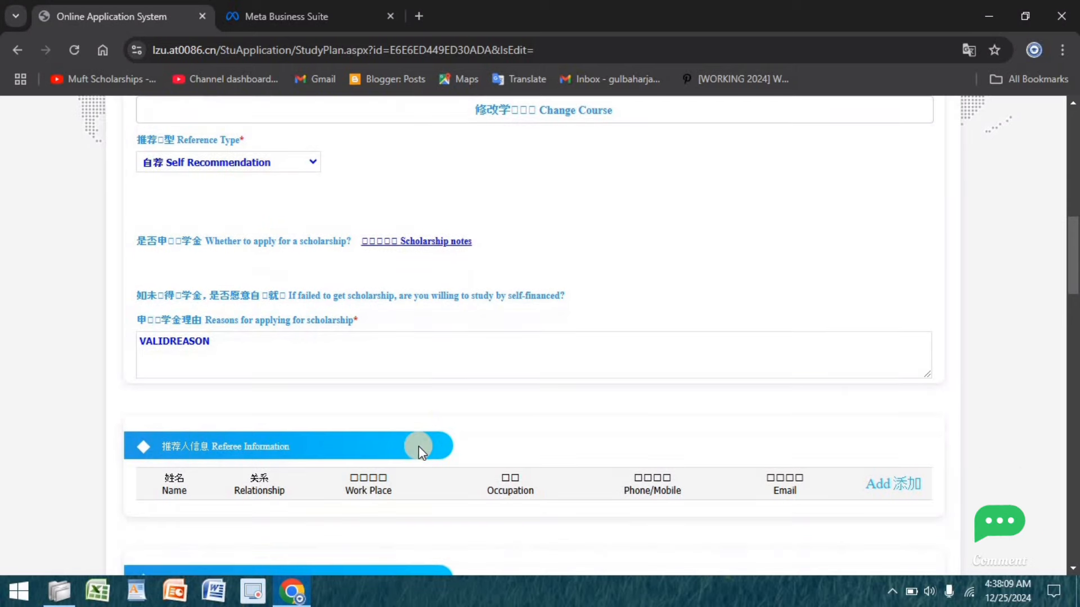
scroll(418, 447, down, 2)
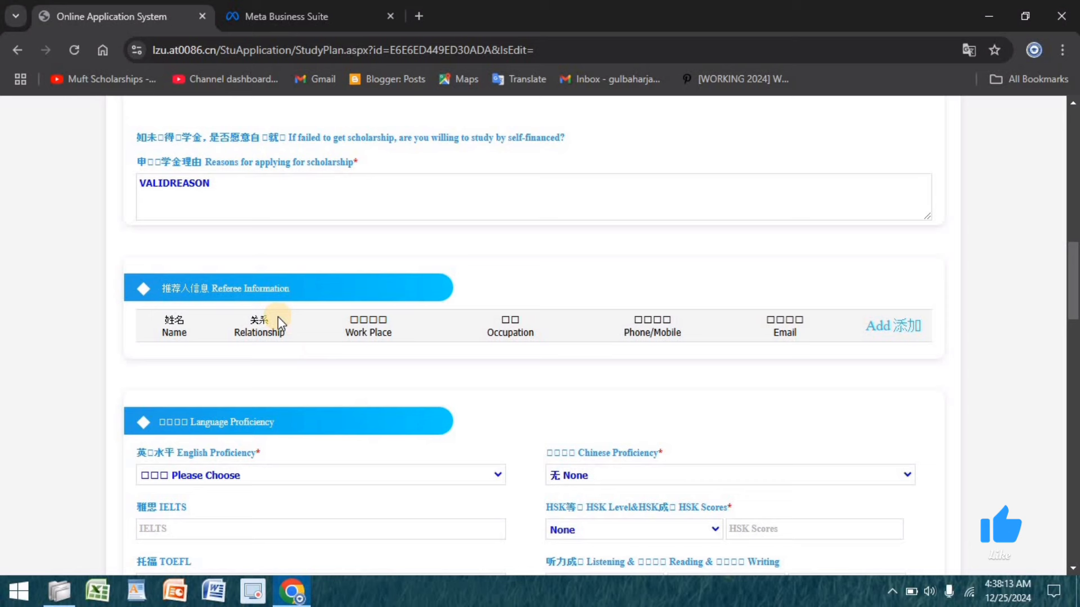
double_click(227, 288)
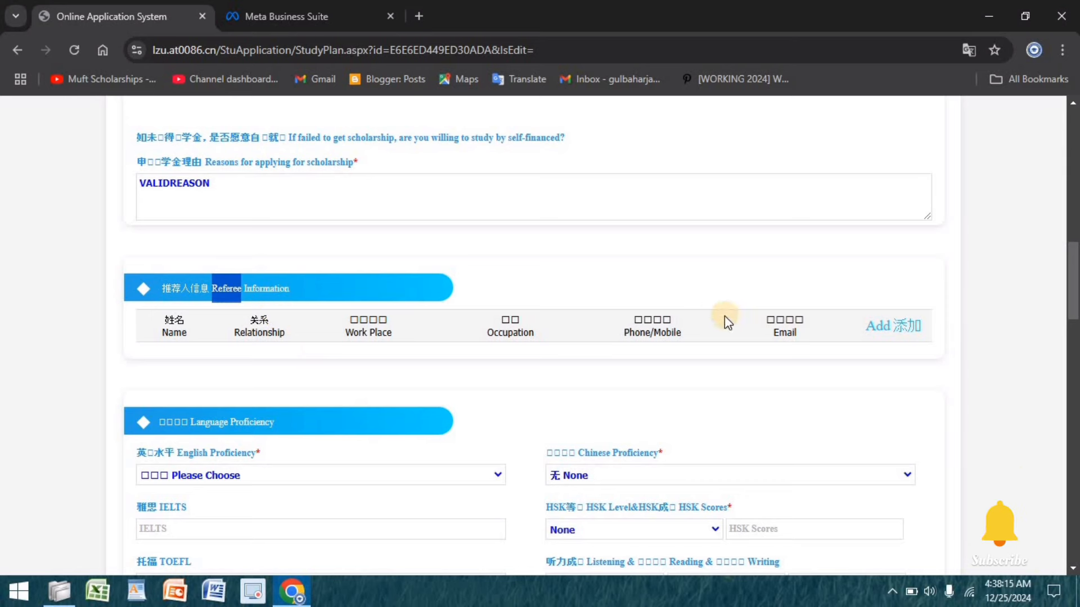
click(888, 328)
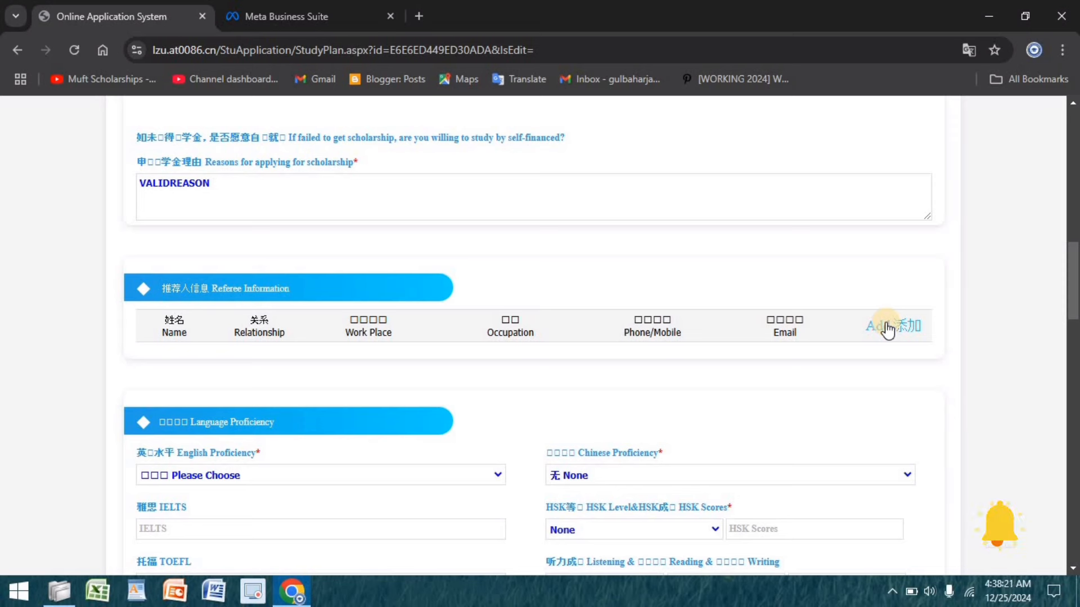
double_click(886, 328)
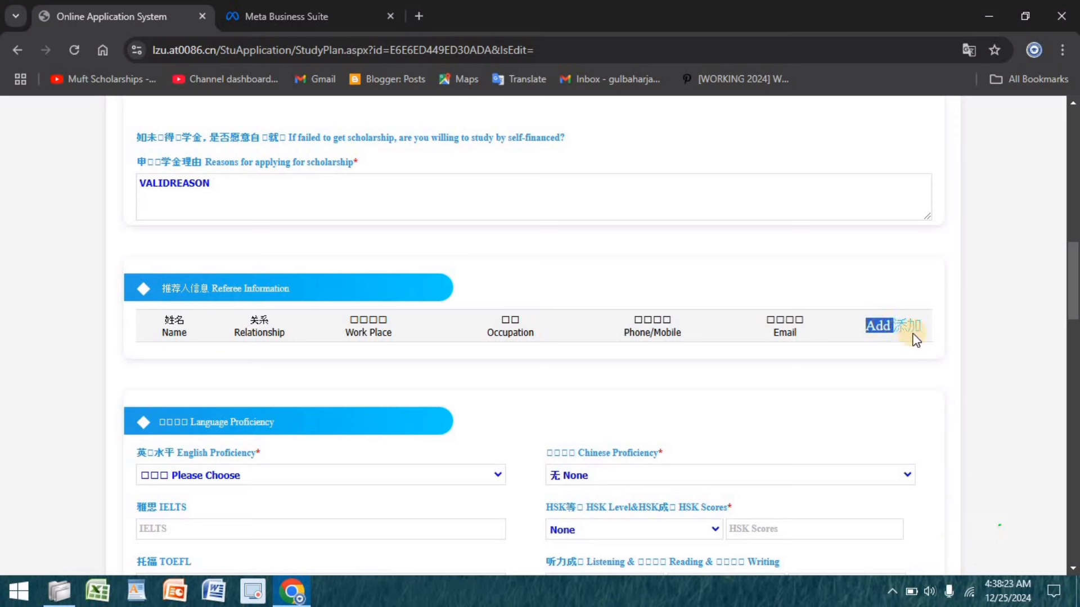
click(887, 367)
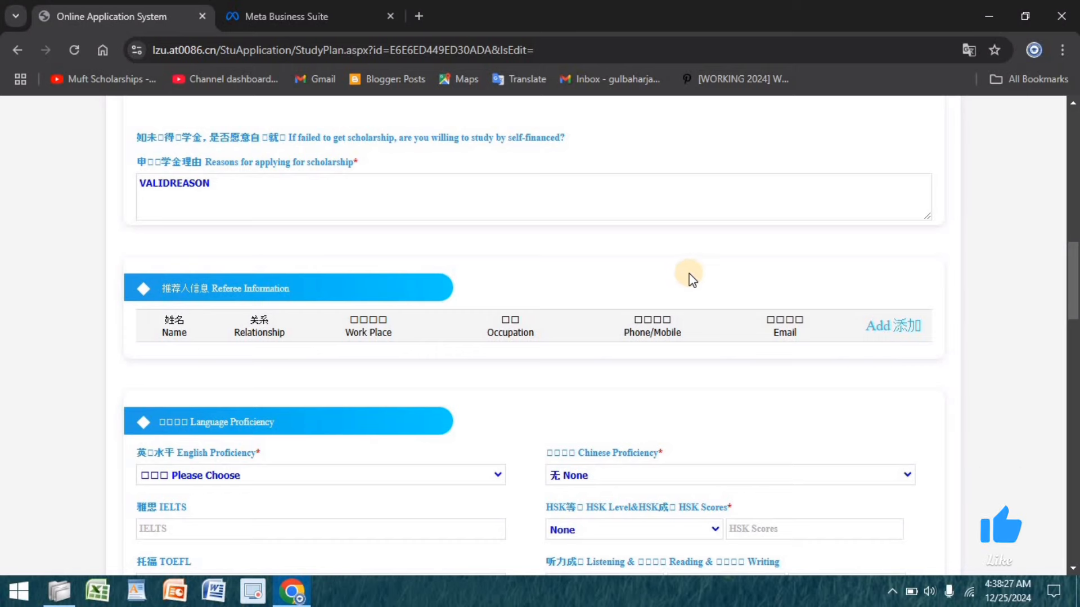
scroll(690, 277, down, 2)
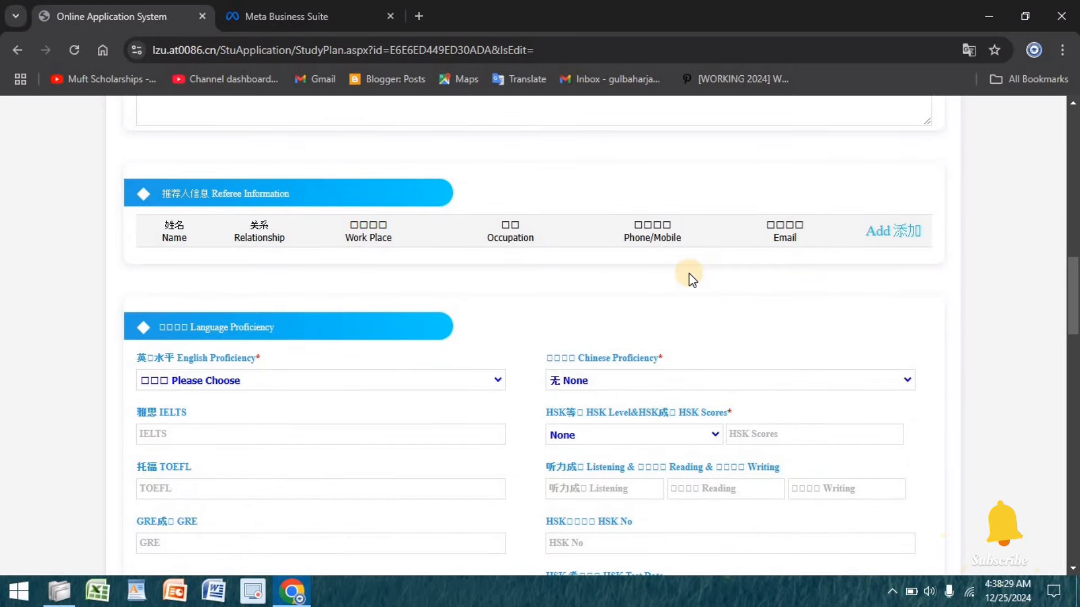
scroll(691, 276, down, 4)
scroll(690, 277, up, 1)
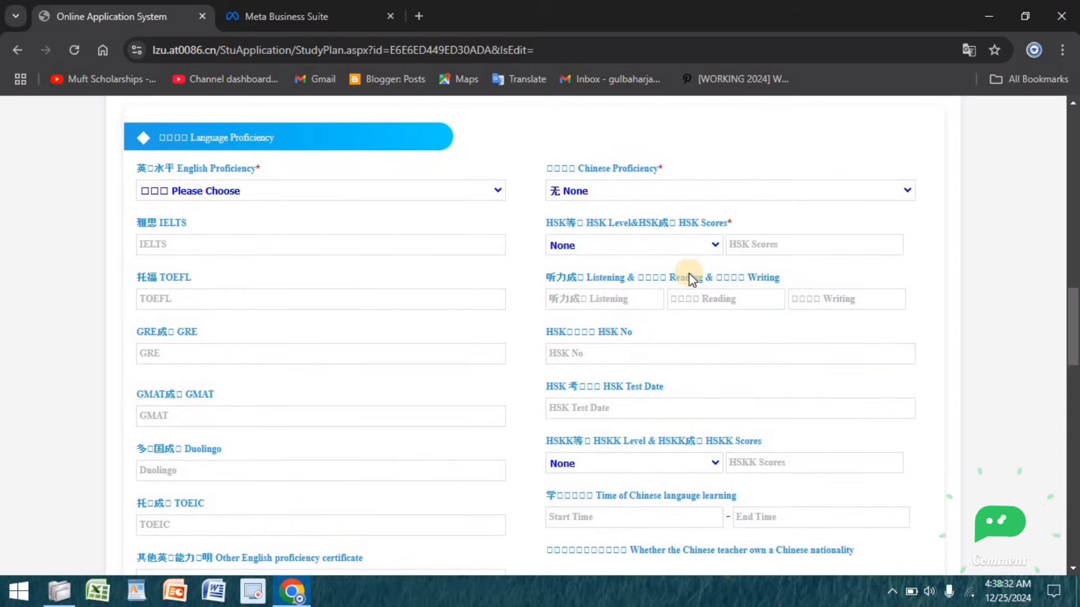
click(313, 192)
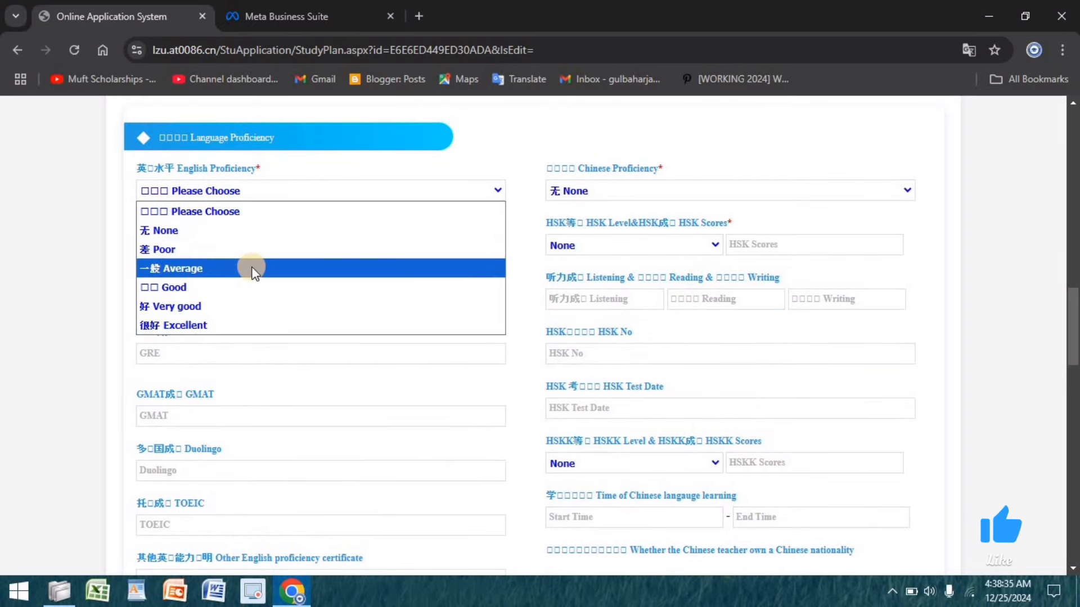
click(249, 323)
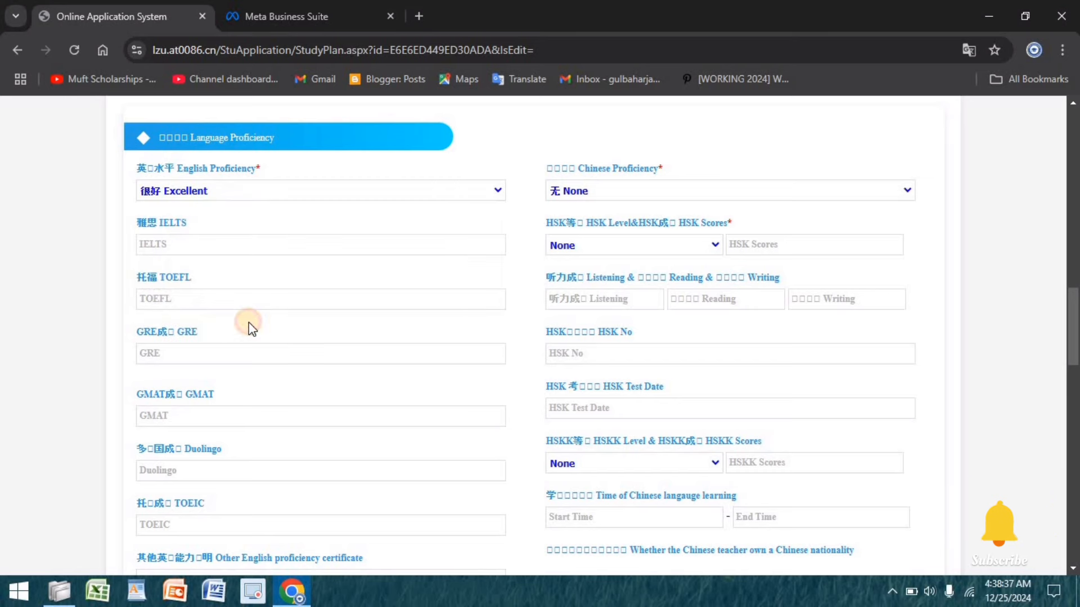
click(634, 205)
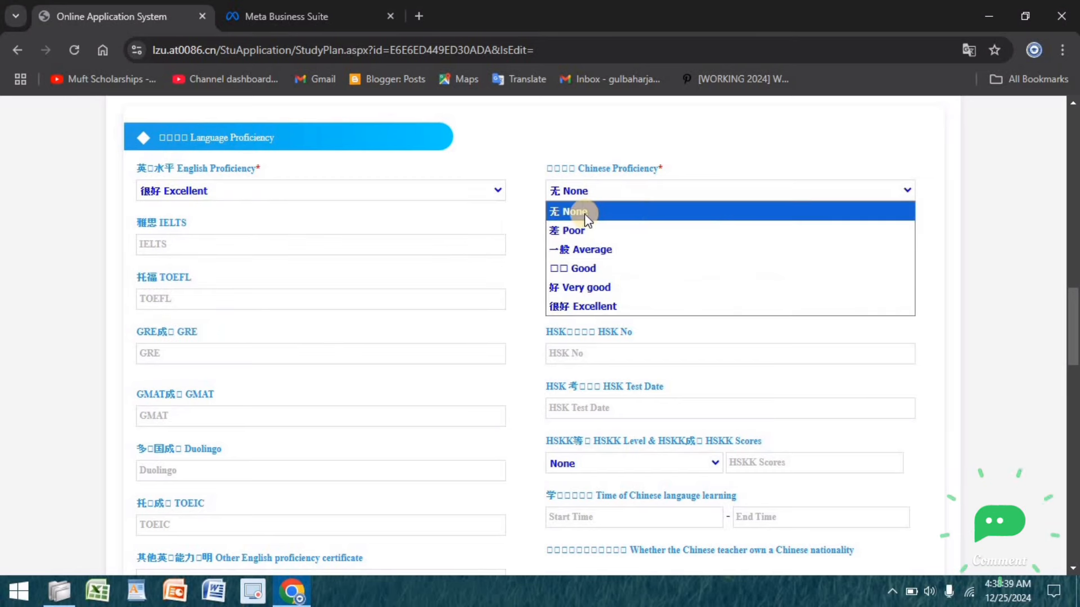
click(583, 212)
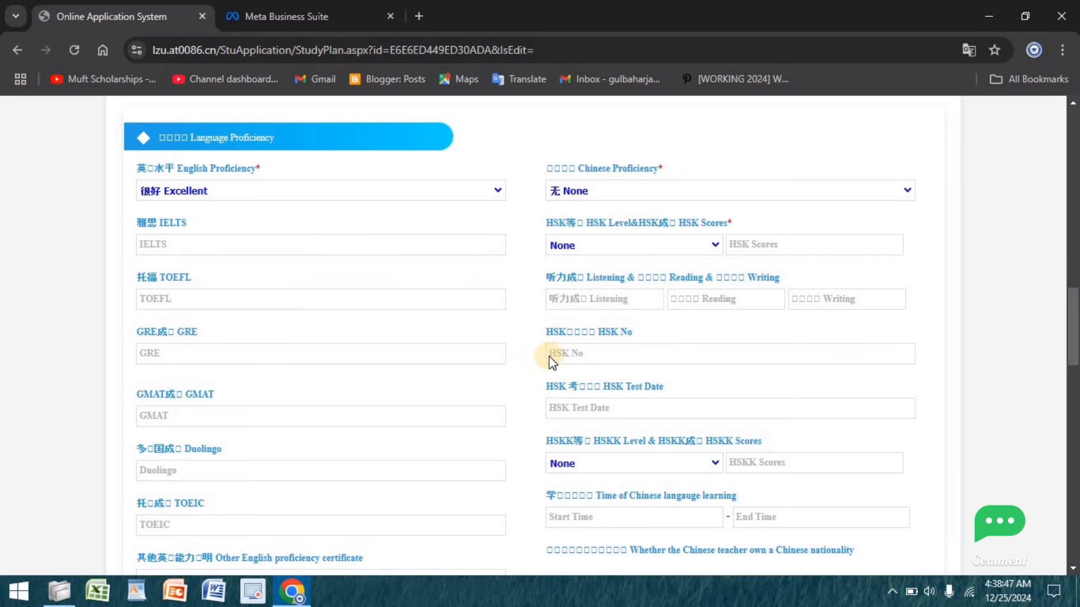
click(626, 250)
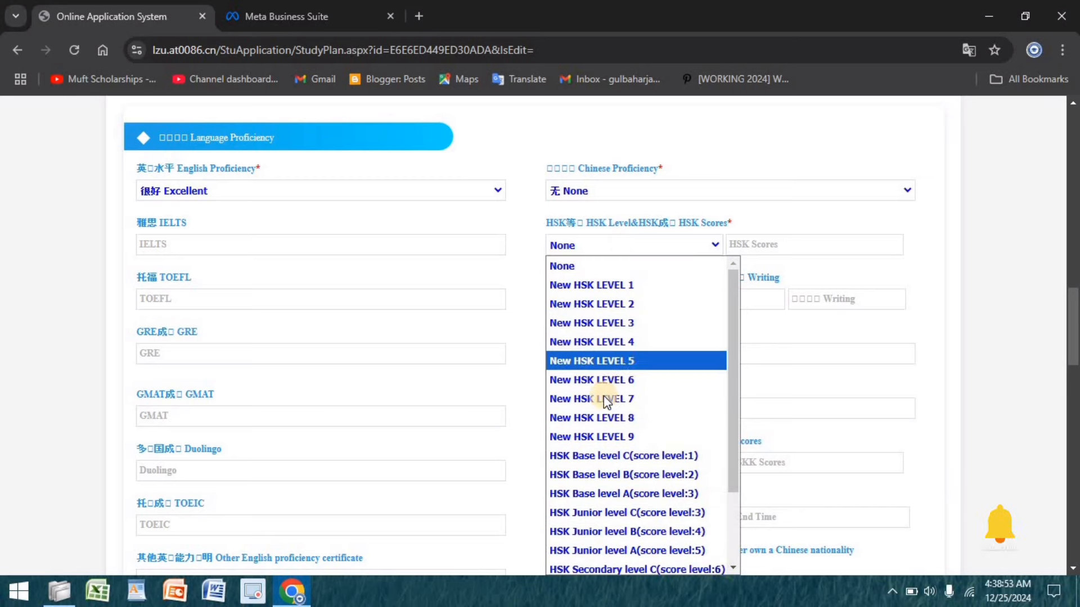
click(532, 232)
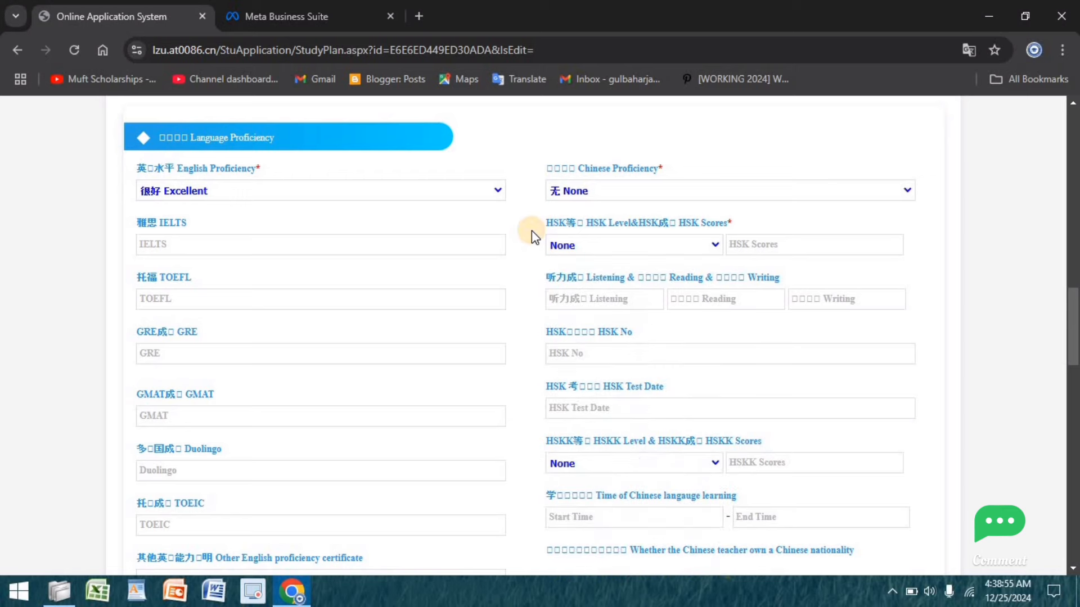
scroll(532, 230, down, 2)
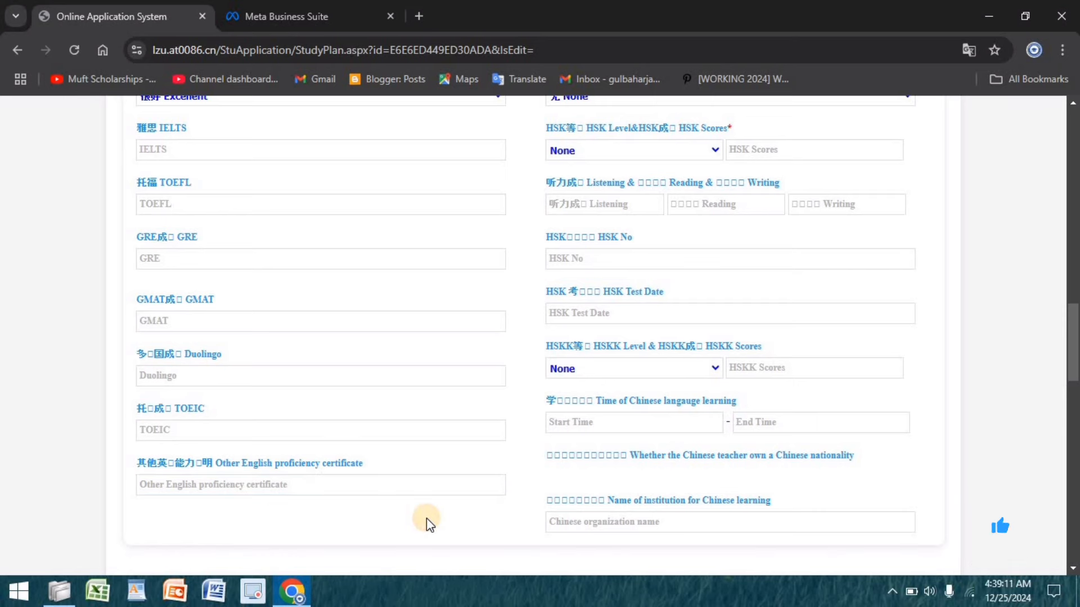
Set Highest Degree to Bachelor's degree and enter UNIVERSITY as the school name.
scroll(427, 517, down, 1)
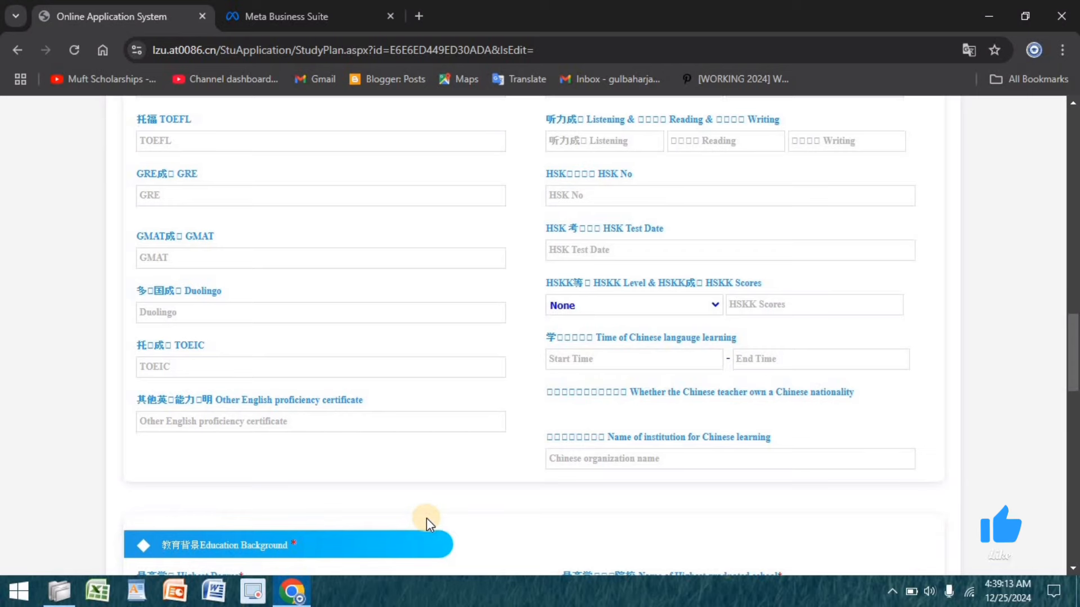
scroll(426, 518, down, 4)
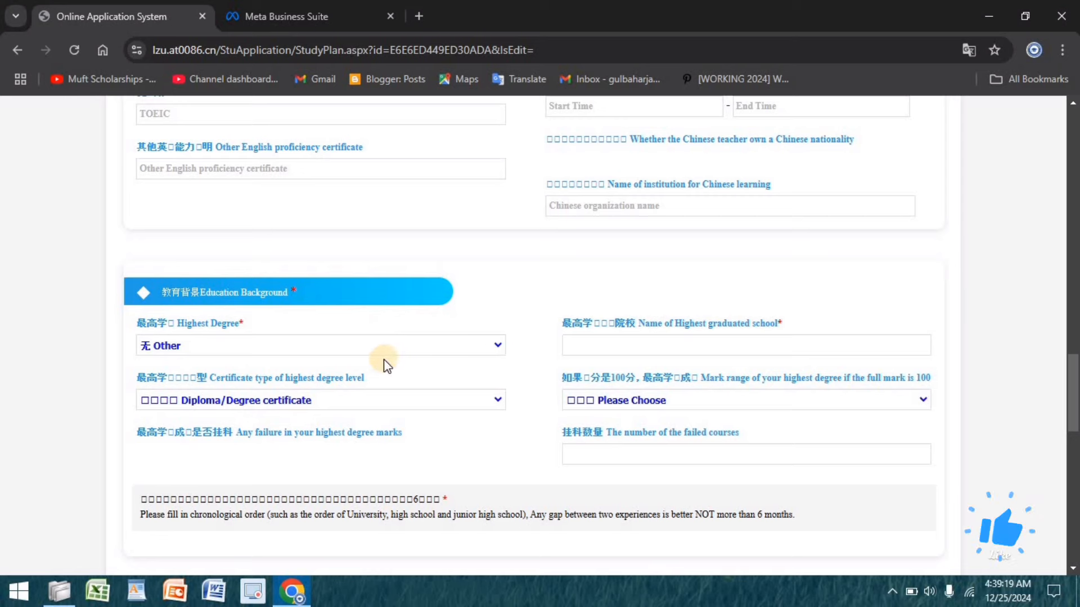
click(370, 345)
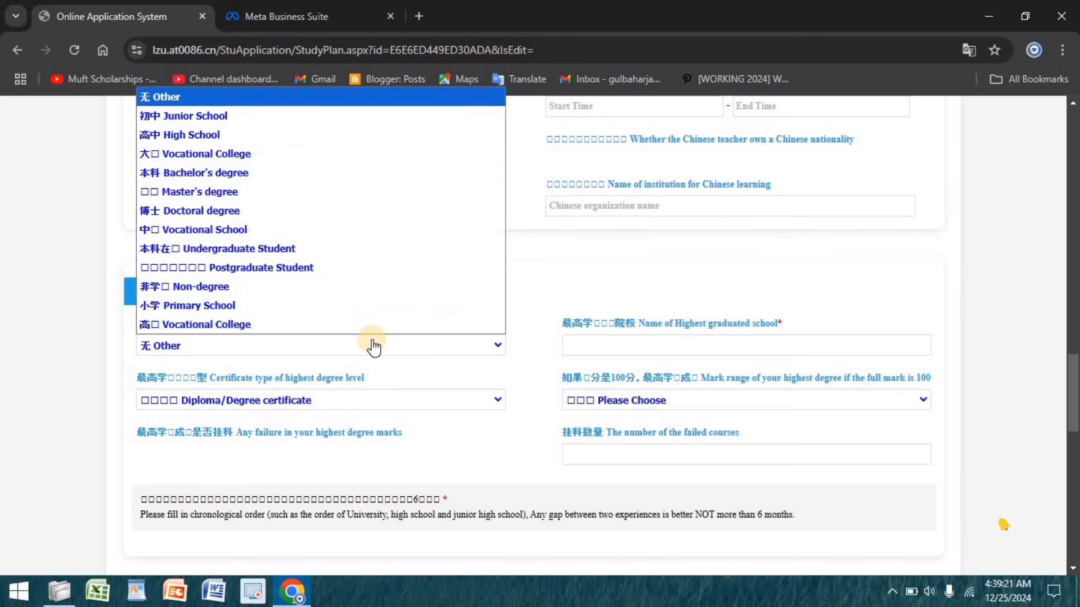
click(198, 170)
click(596, 345)
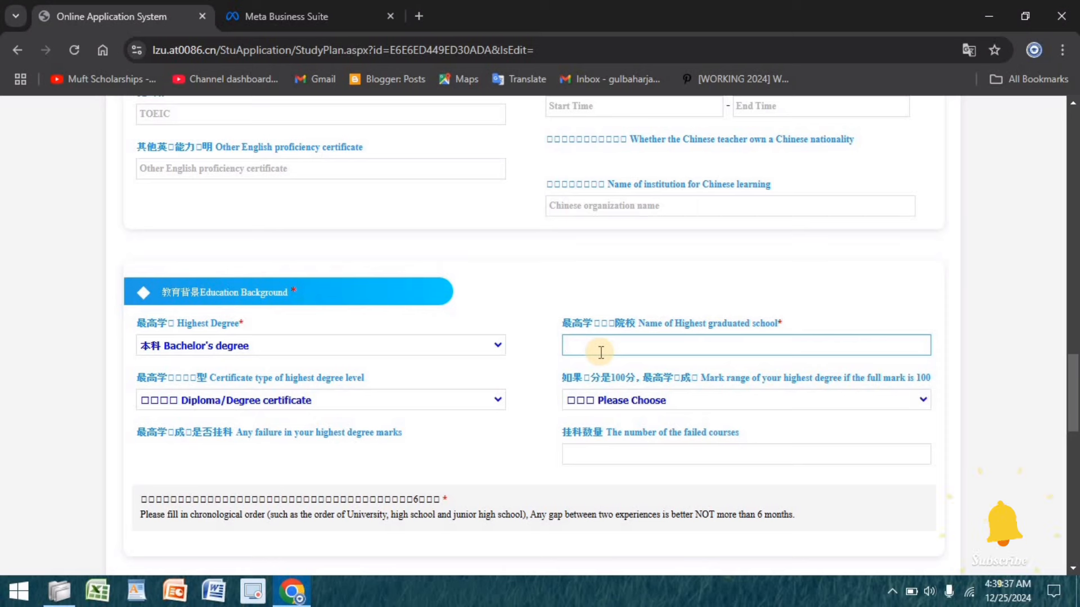
text(UNIV)
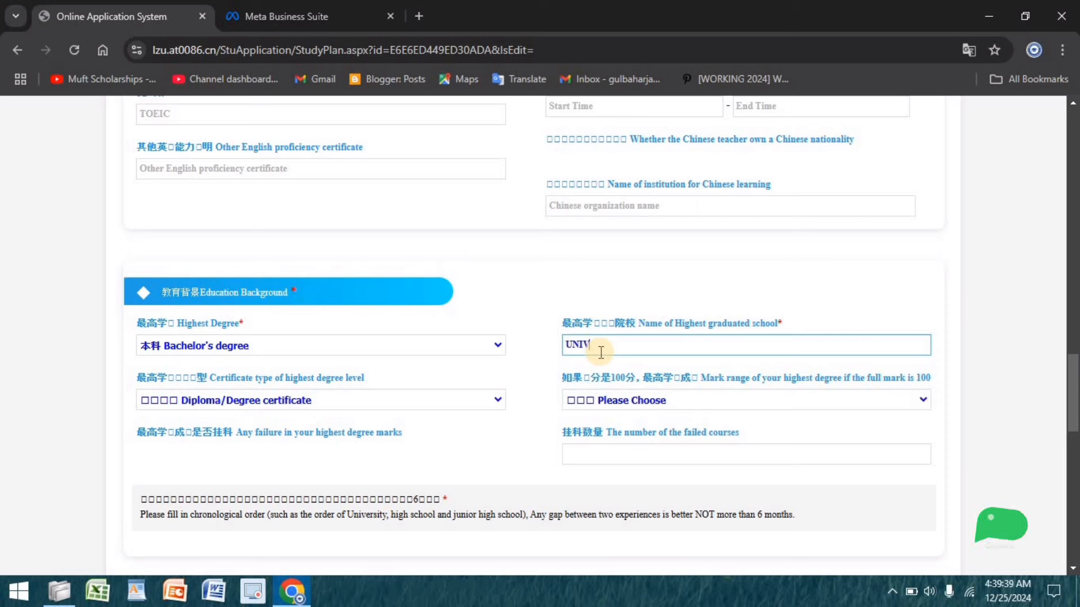
text(ERSITY)
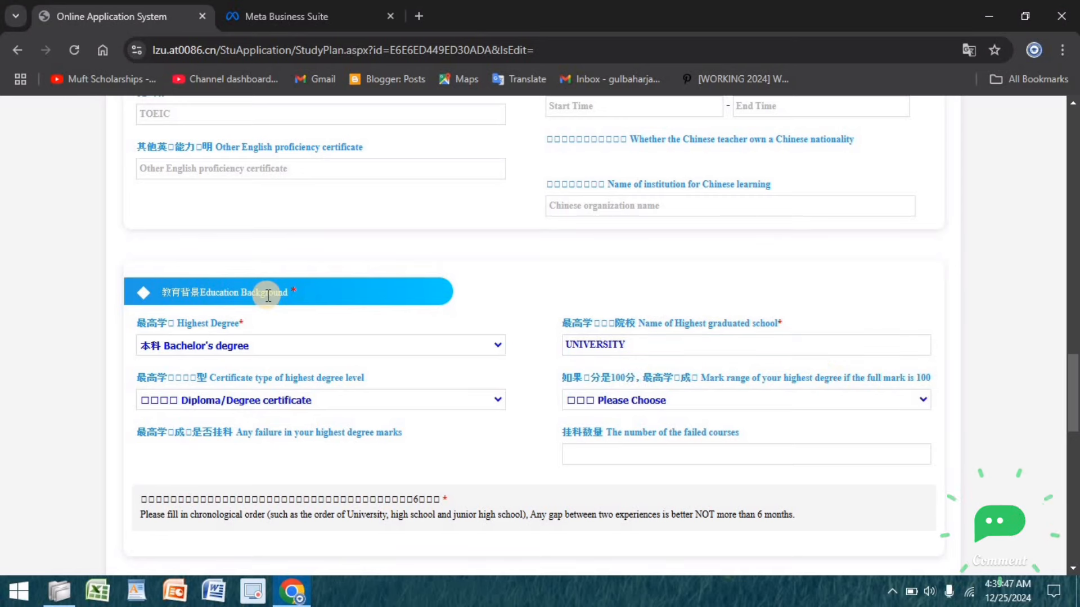
click(597, 351)
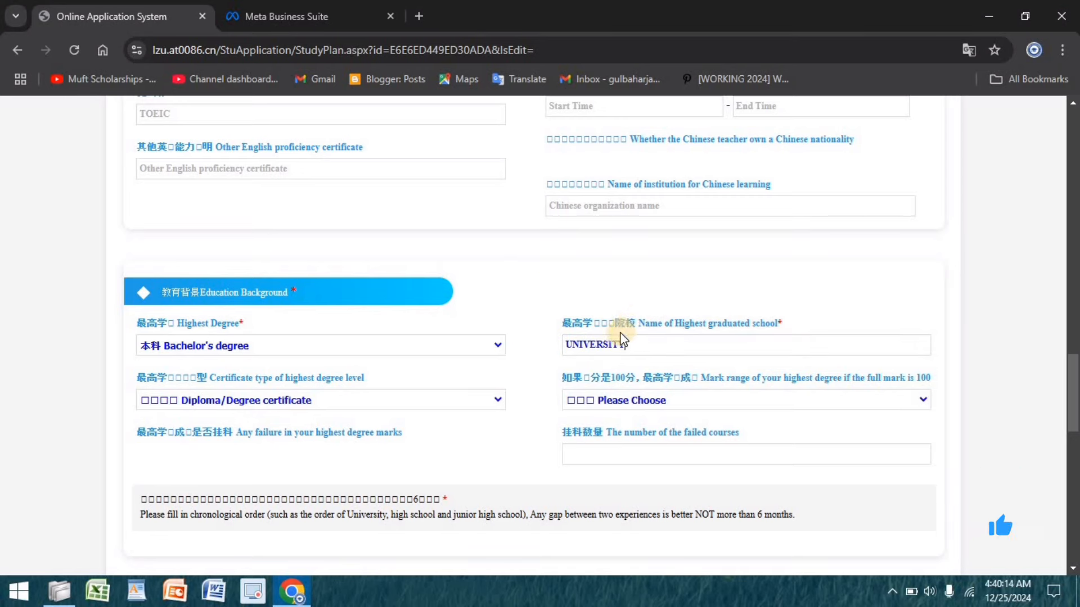
click(610, 338)
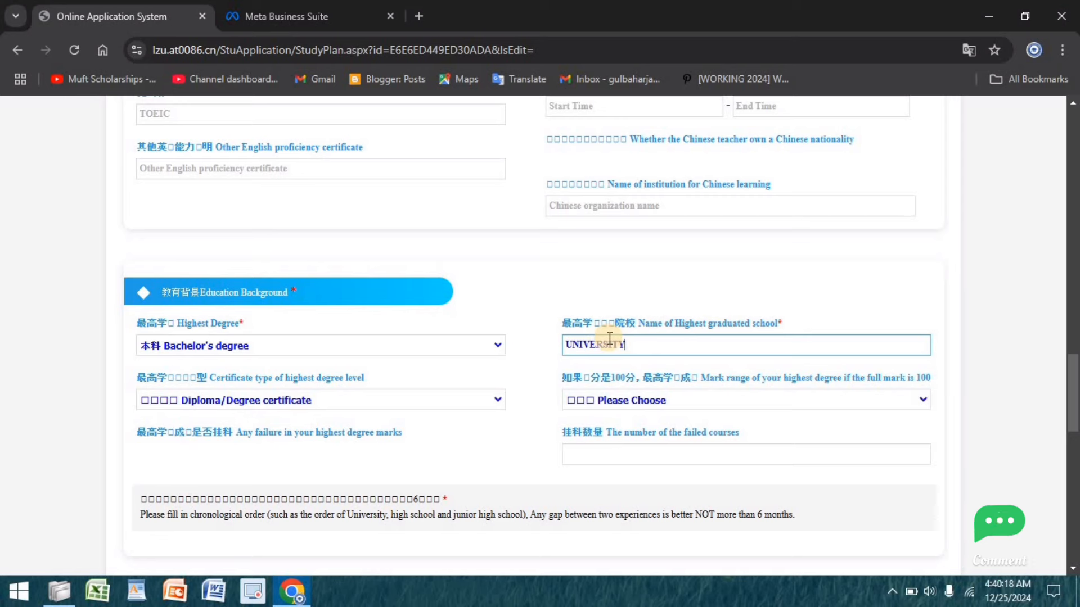
Choose 70—80 as the mark range and highlight the chronological-order instruction.
click(677, 405)
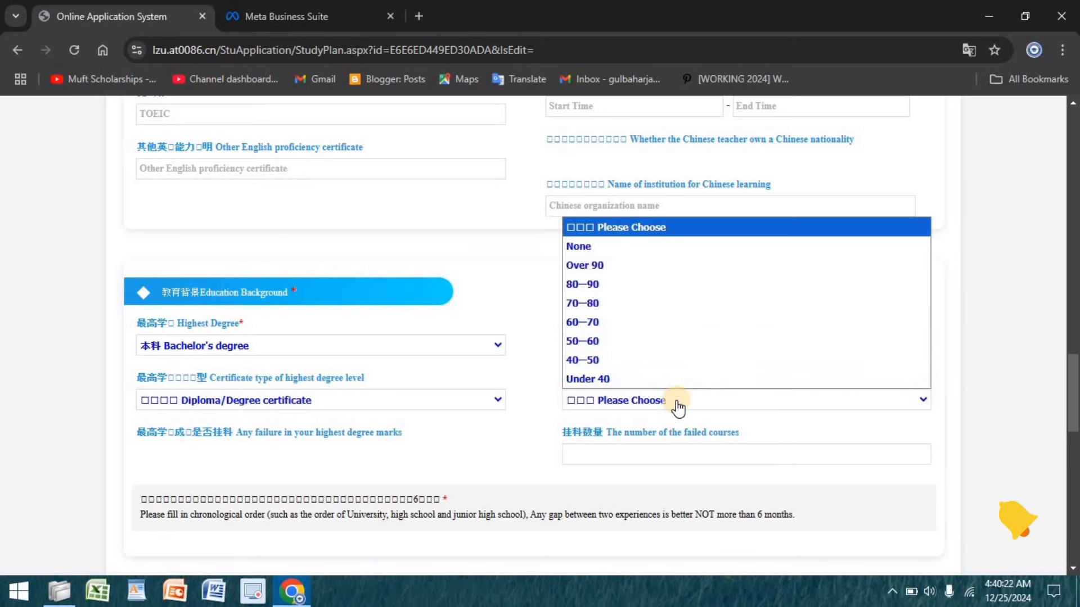
click(582, 303)
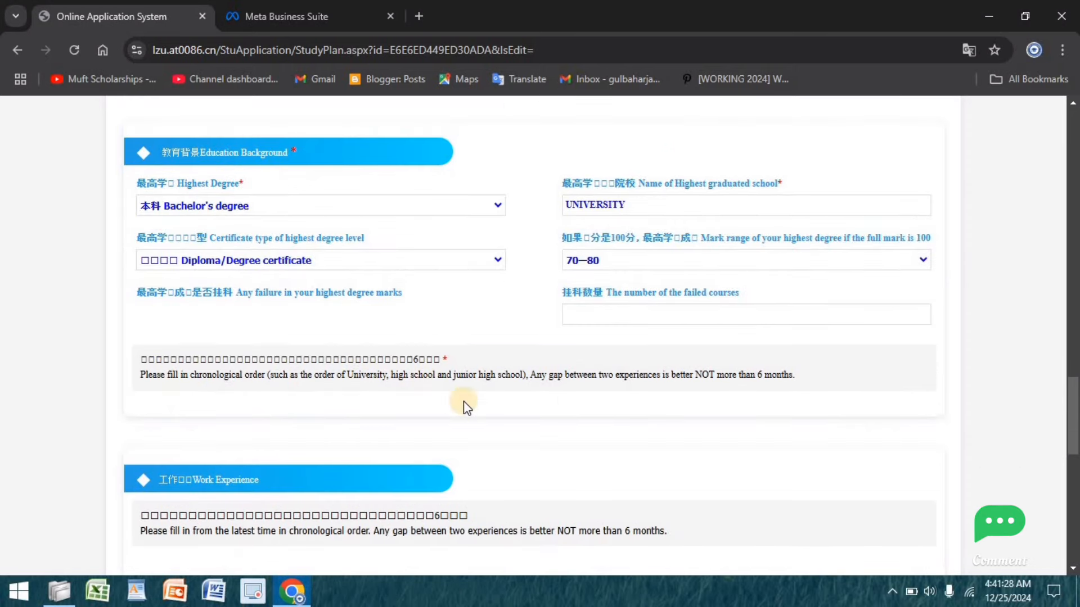
double_click(369, 376)
click(408, 376)
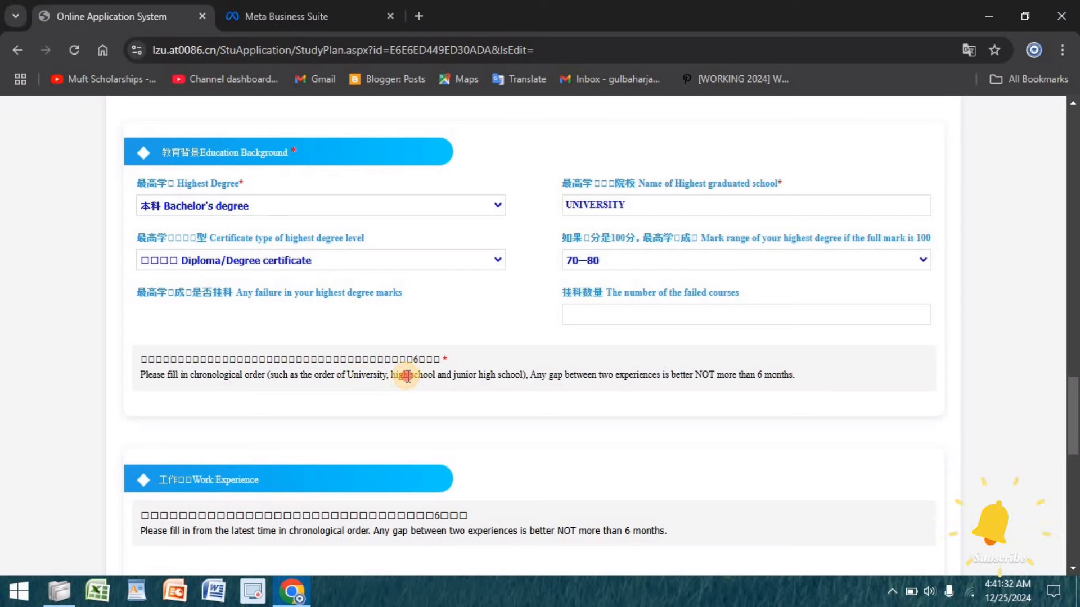
triple_click(407, 376)
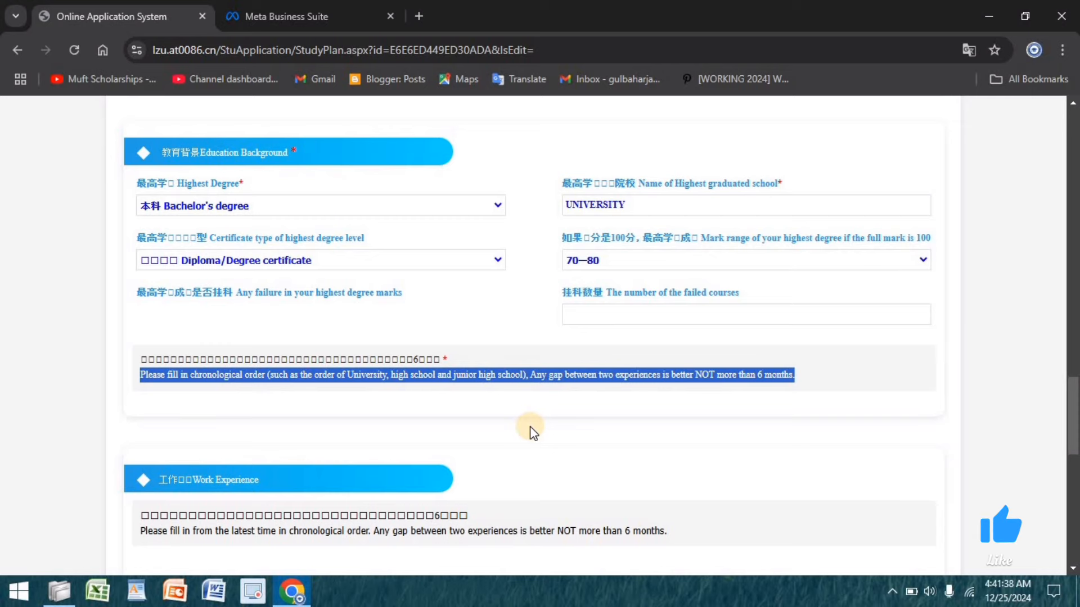
scroll(530, 426, down, 3)
scroll(529, 426, down, 3)
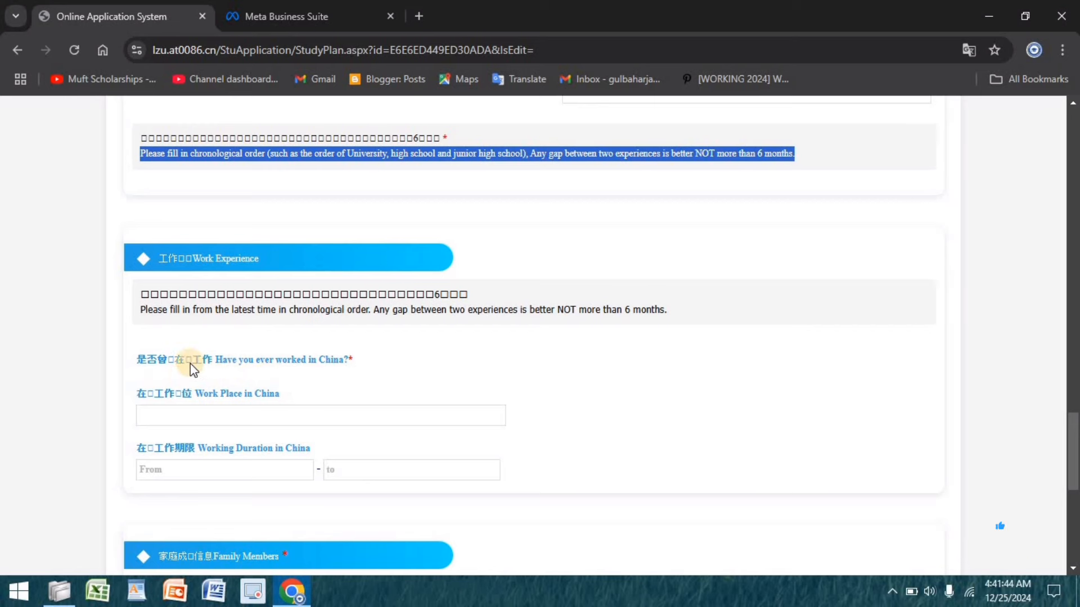
click(325, 409)
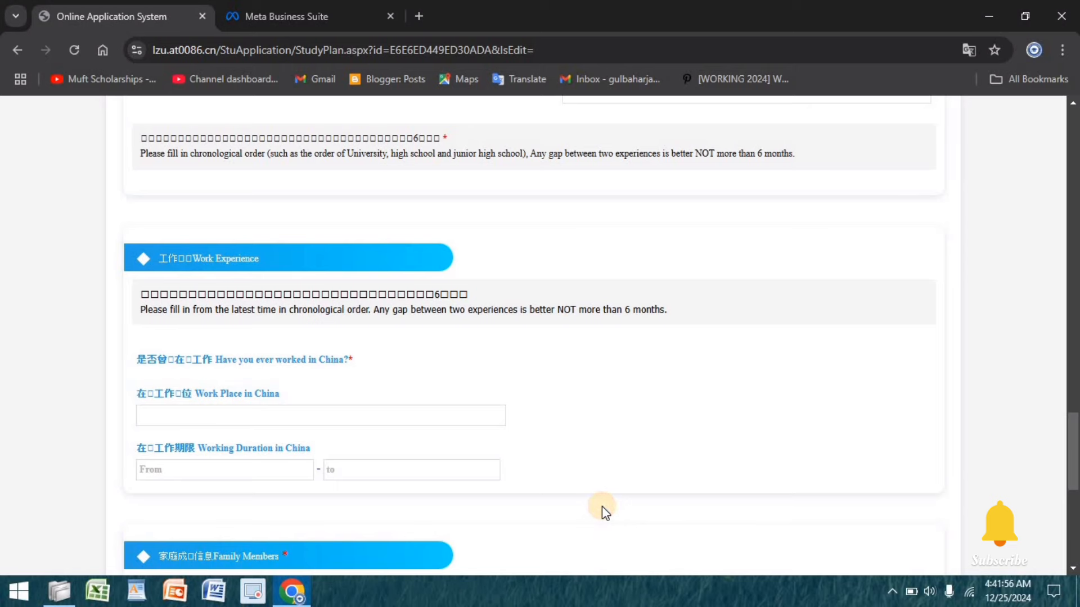
scroll(602, 506, down, 3)
scroll(600, 509, down, 1)
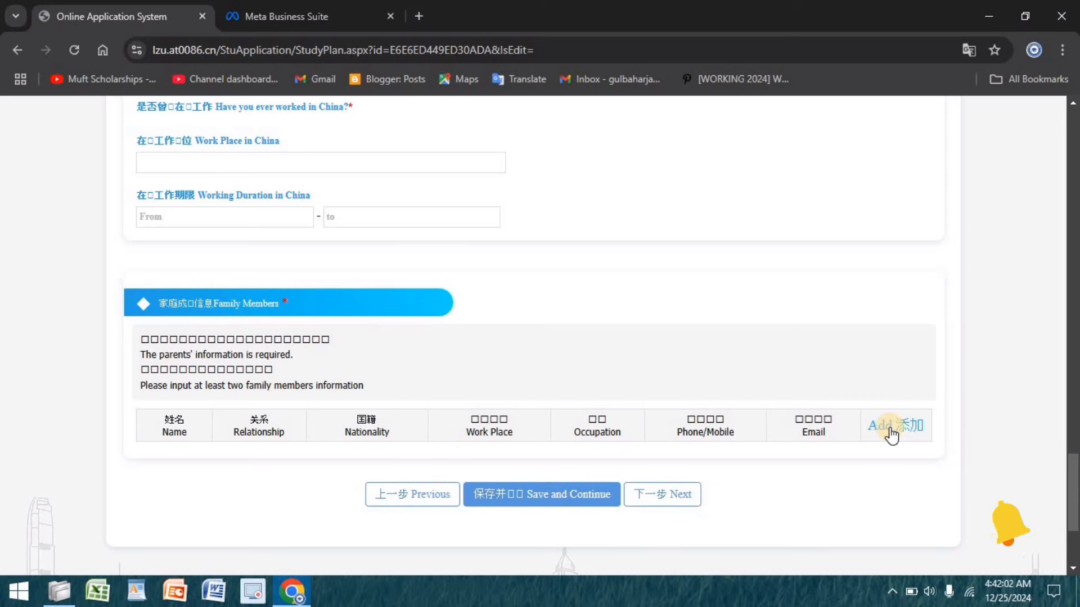
Save the study plan and review the Documents page's allowed file types and 5M limit.
click(598, 497)
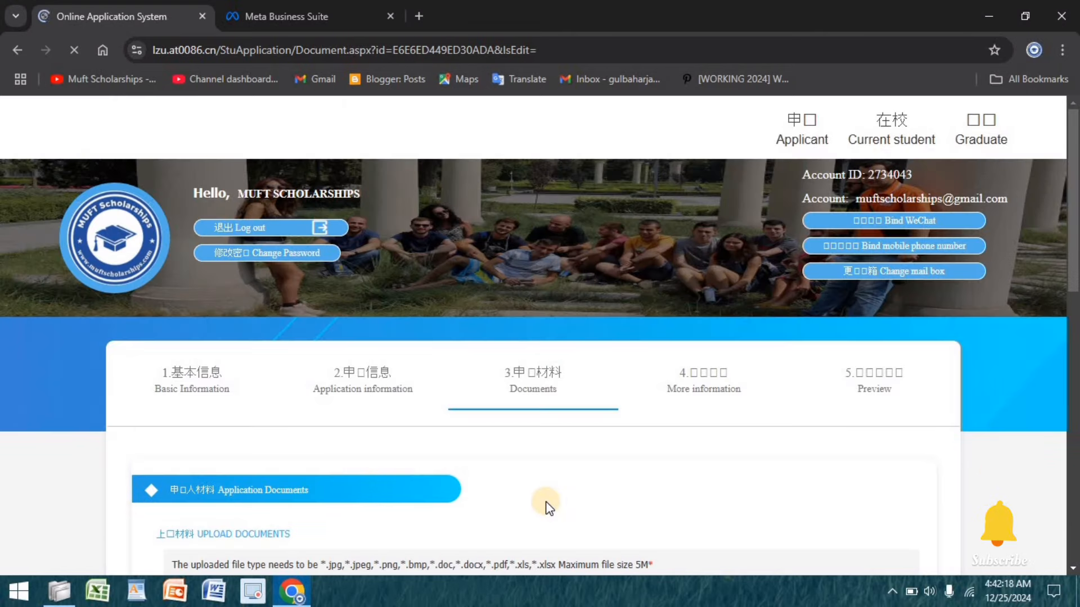
scroll(546, 502, down, 1)
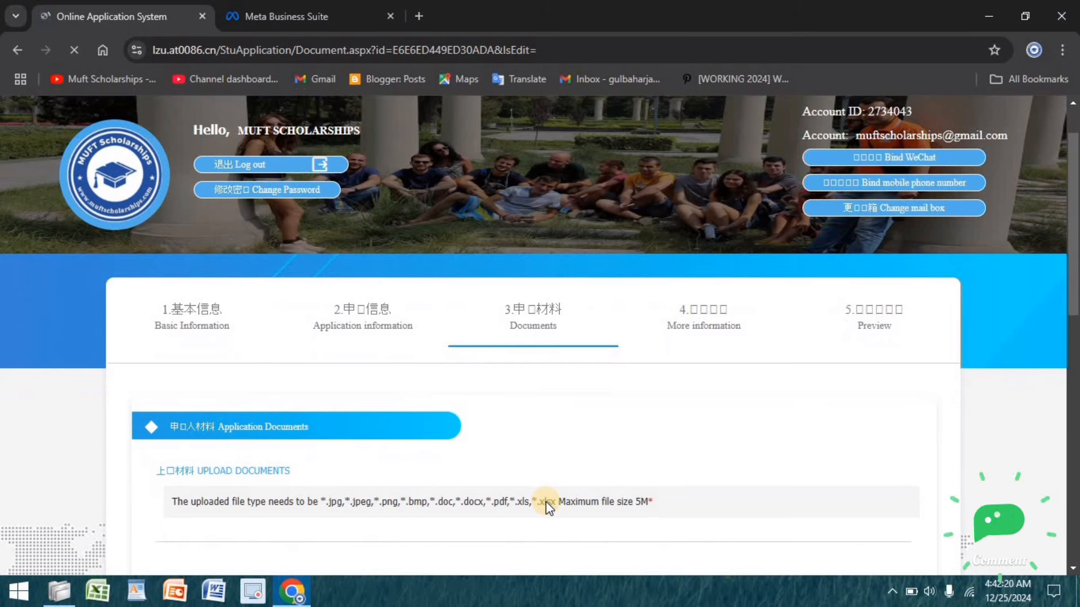
scroll(546, 503, down, 5)
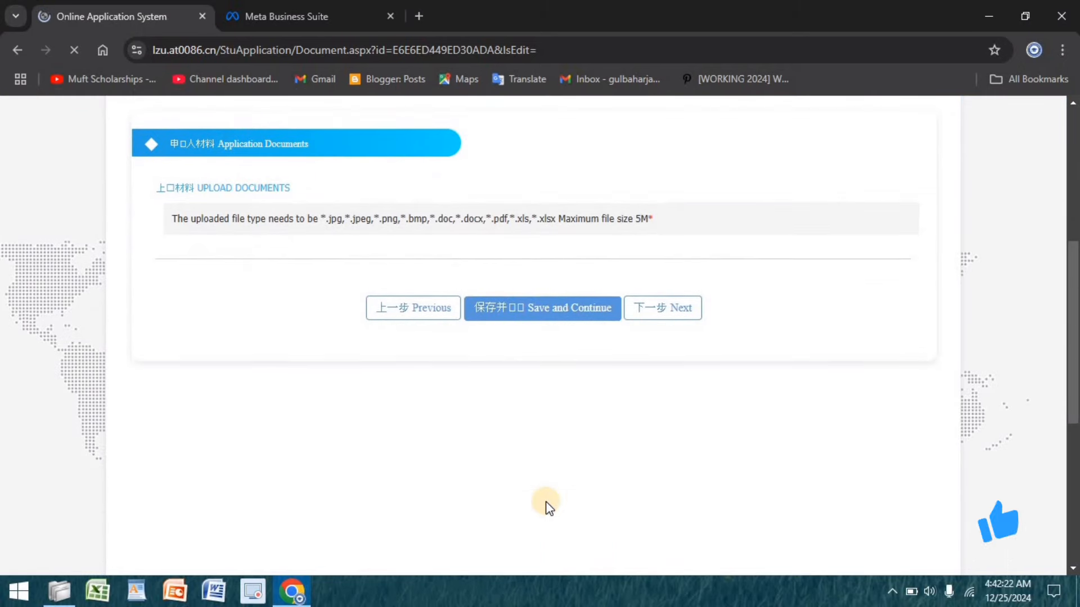
scroll(546, 502, up, 1)
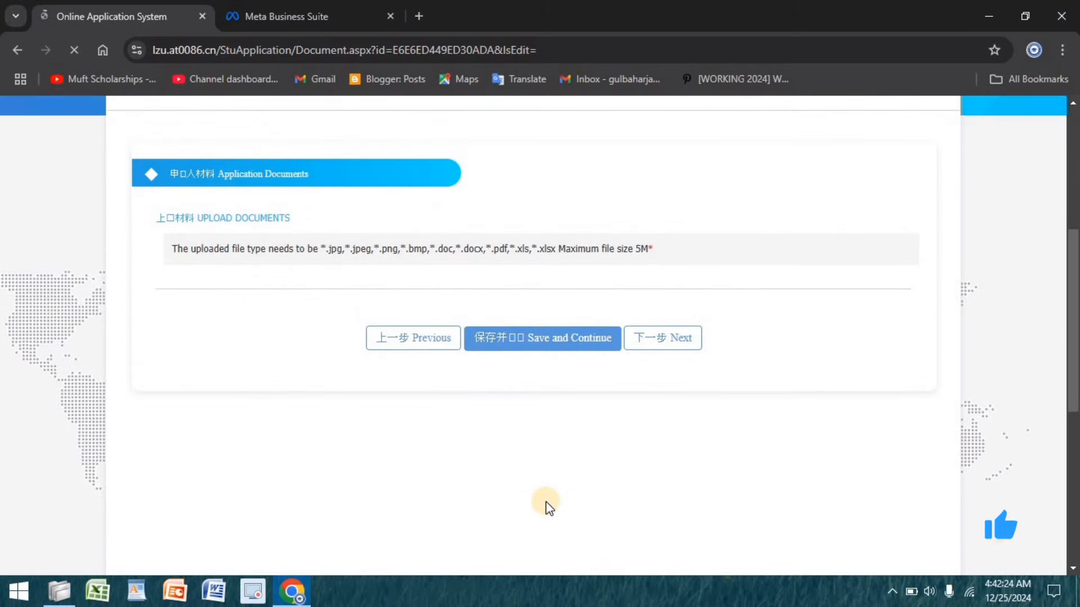
scroll(548, 506, up, 2)
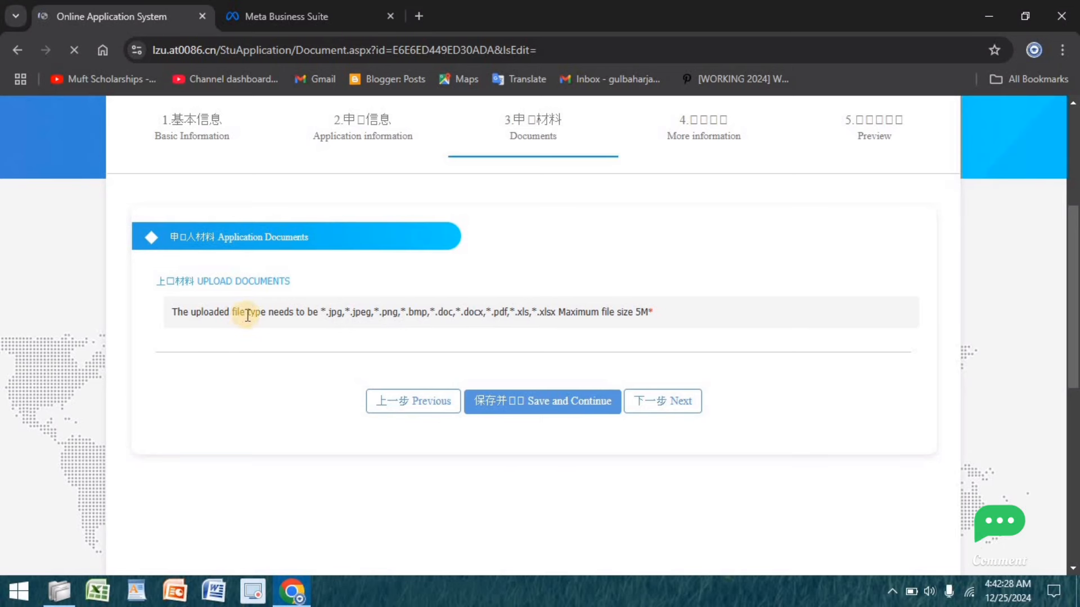
scroll(366, 312, up, 1)
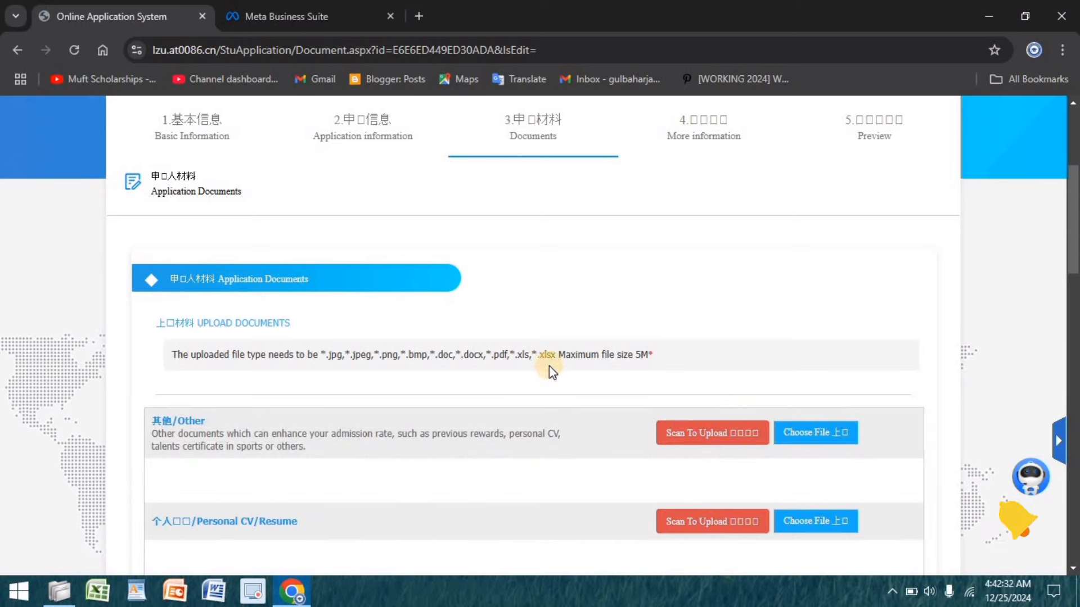
double_click(640, 354)
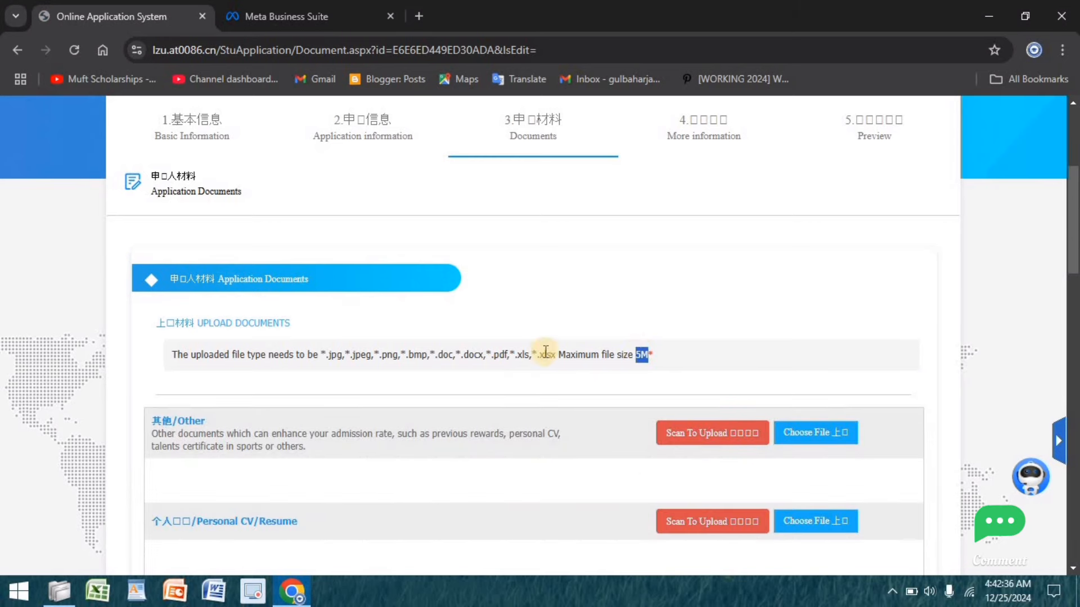
click(735, 360)
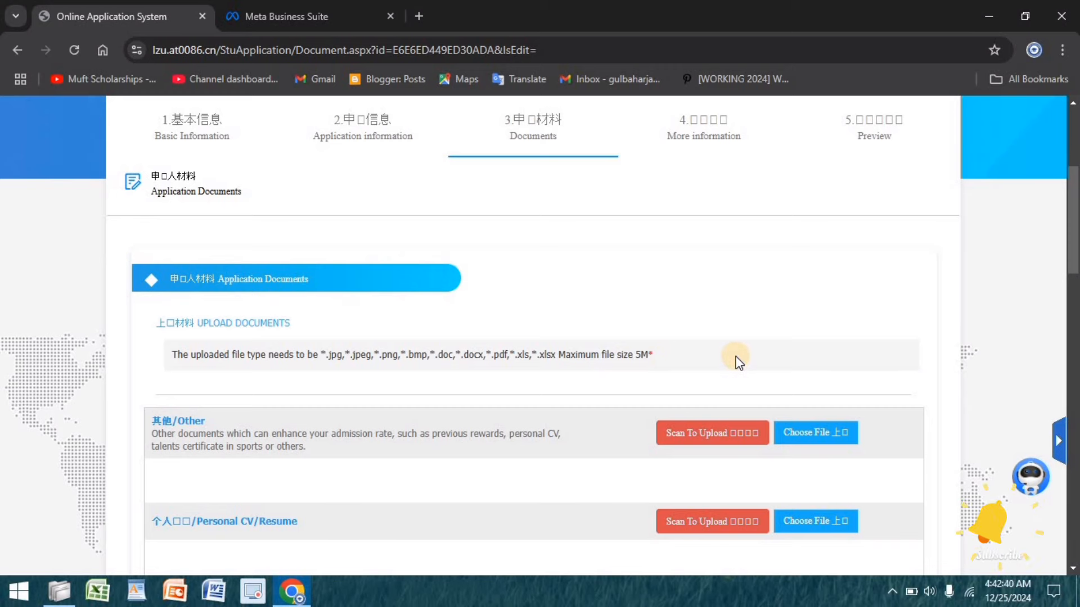
scroll(739, 363, down, 2)
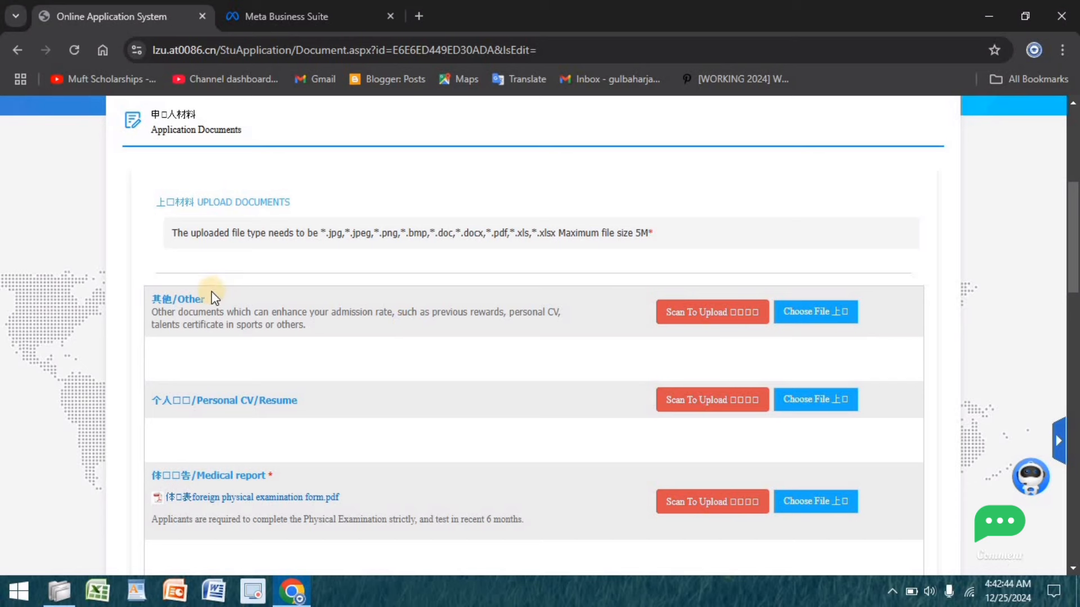
double_click(346, 310)
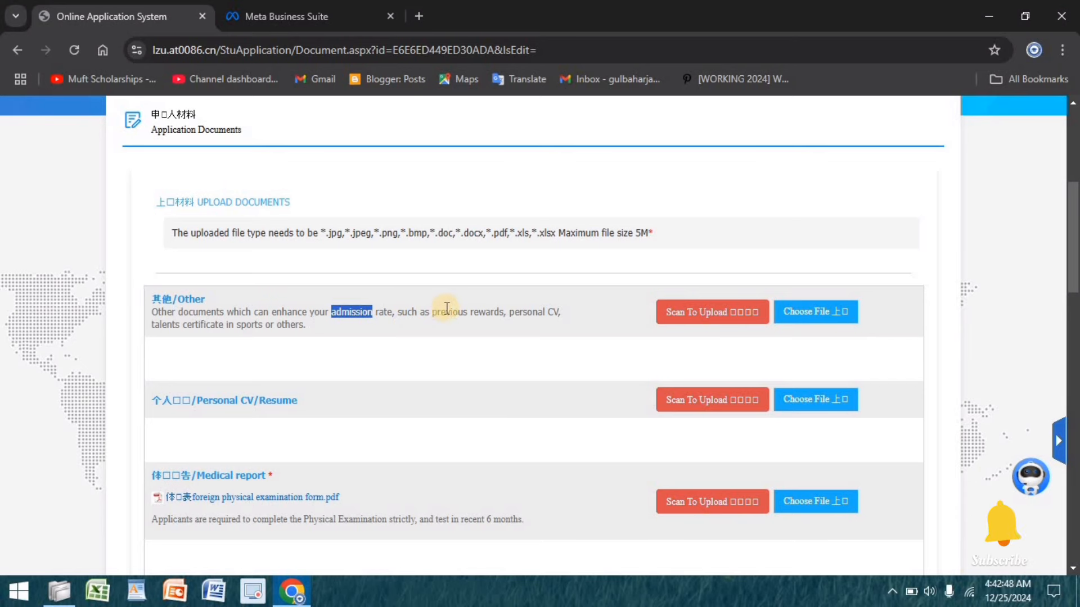
double_click(487, 312)
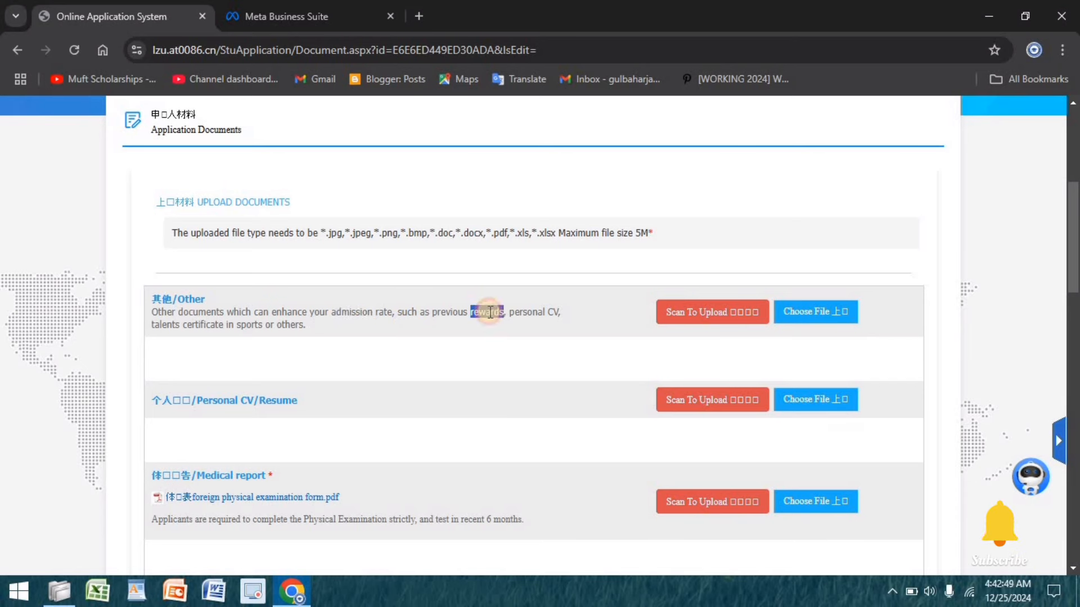
double_click(521, 314)
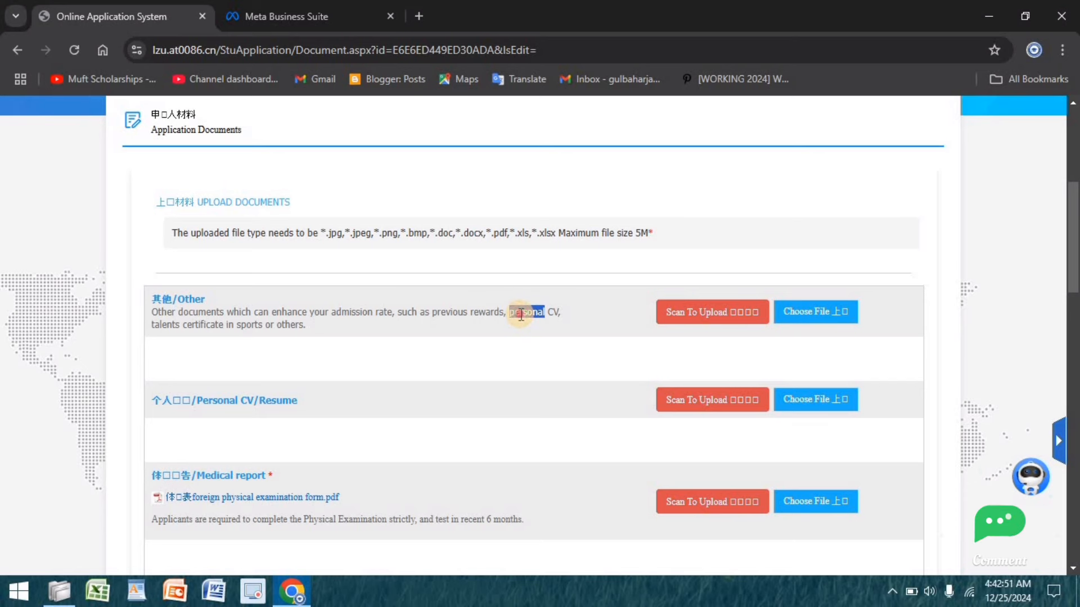
double_click(167, 325)
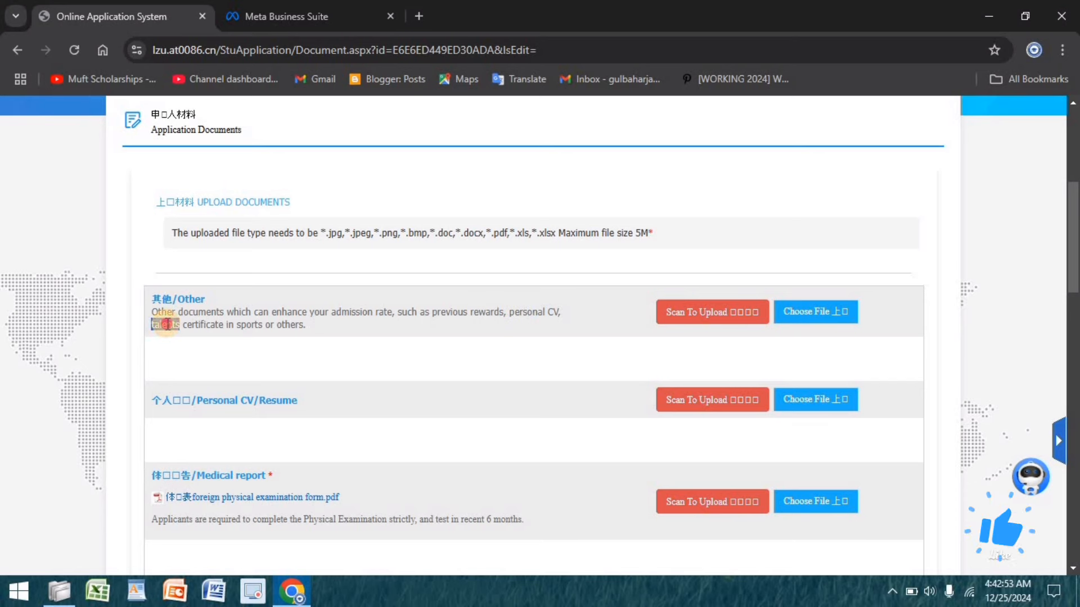
double_click(248, 324)
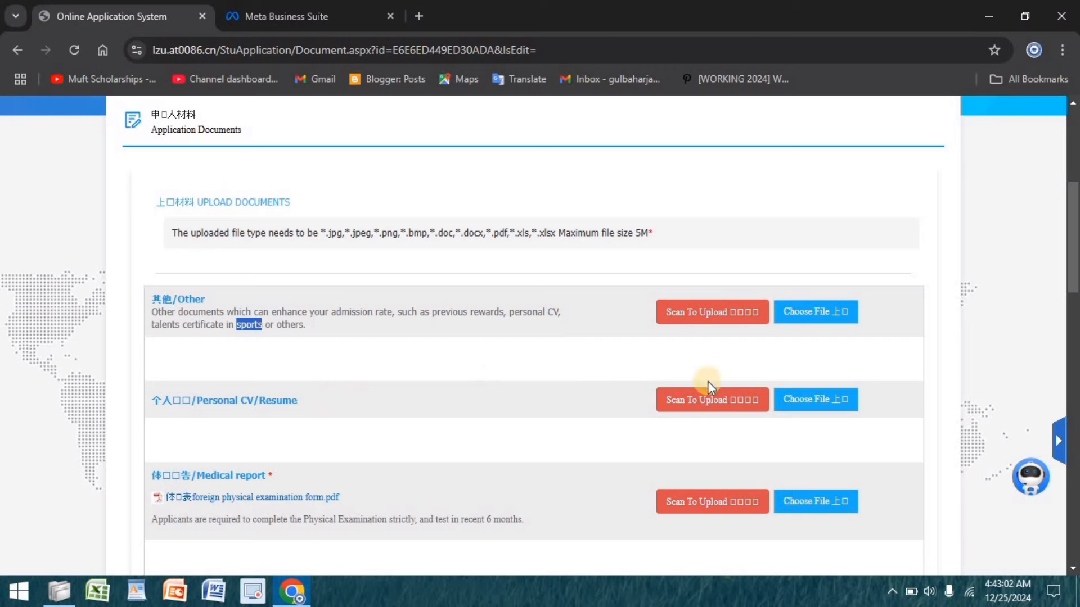
click(393, 431)
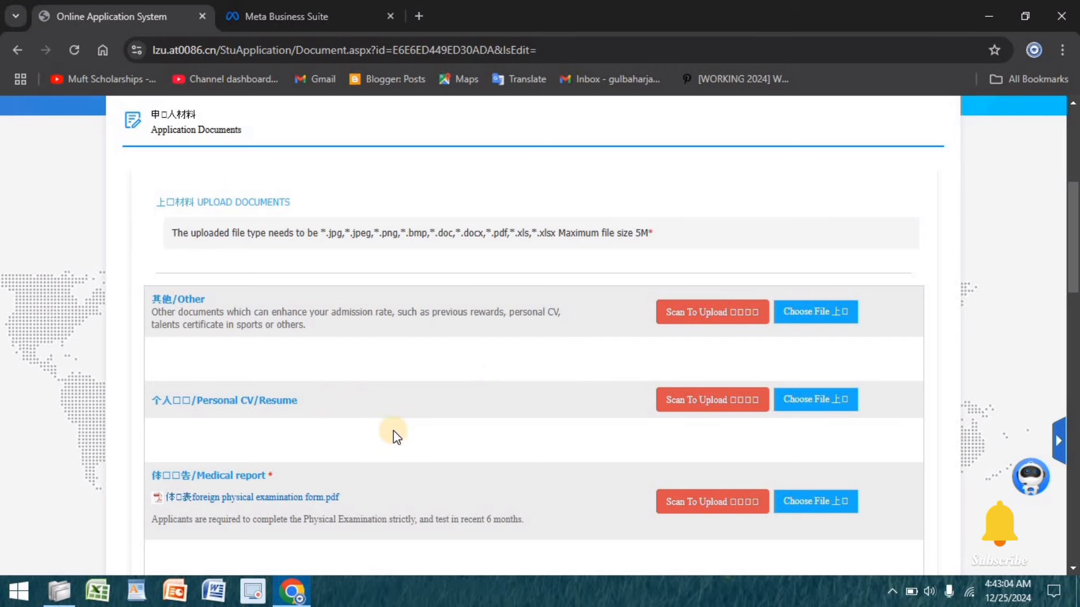
scroll(393, 430, down, 1)
scroll(393, 430, down, 3)
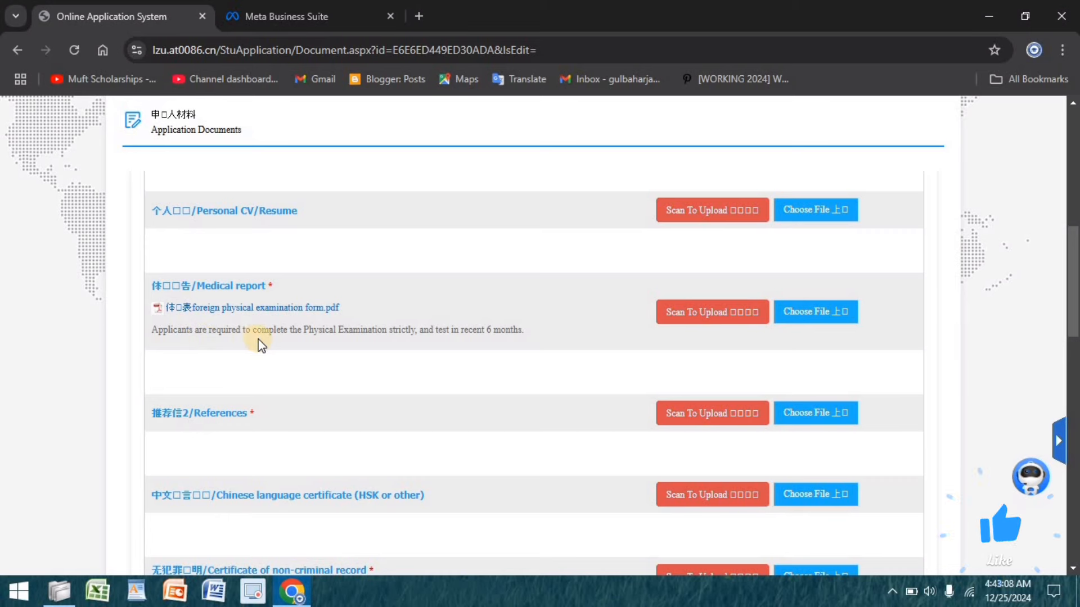
triple_click(465, 330)
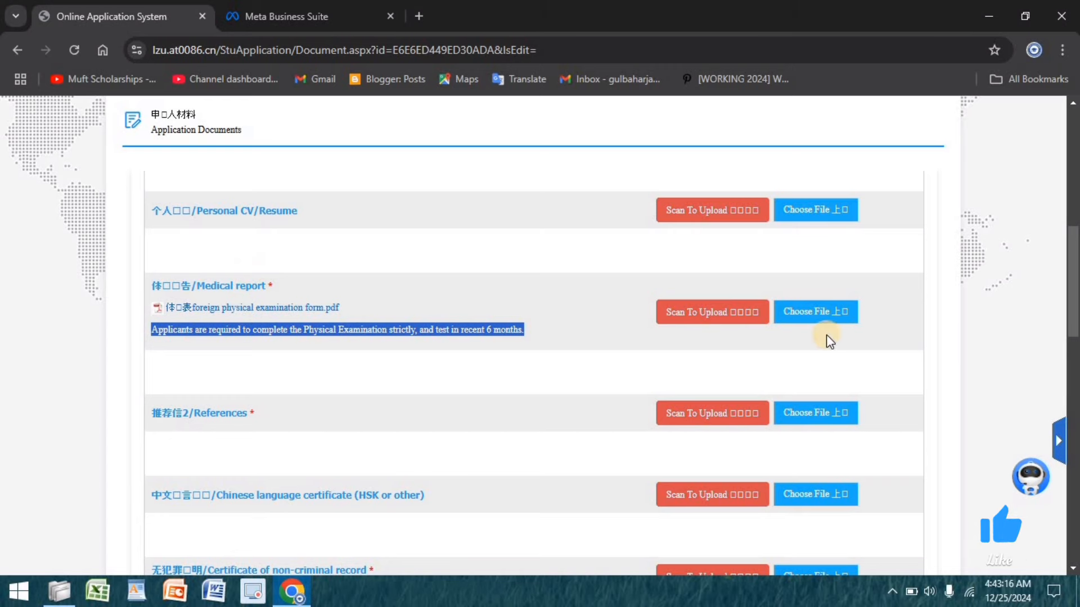
click(643, 330)
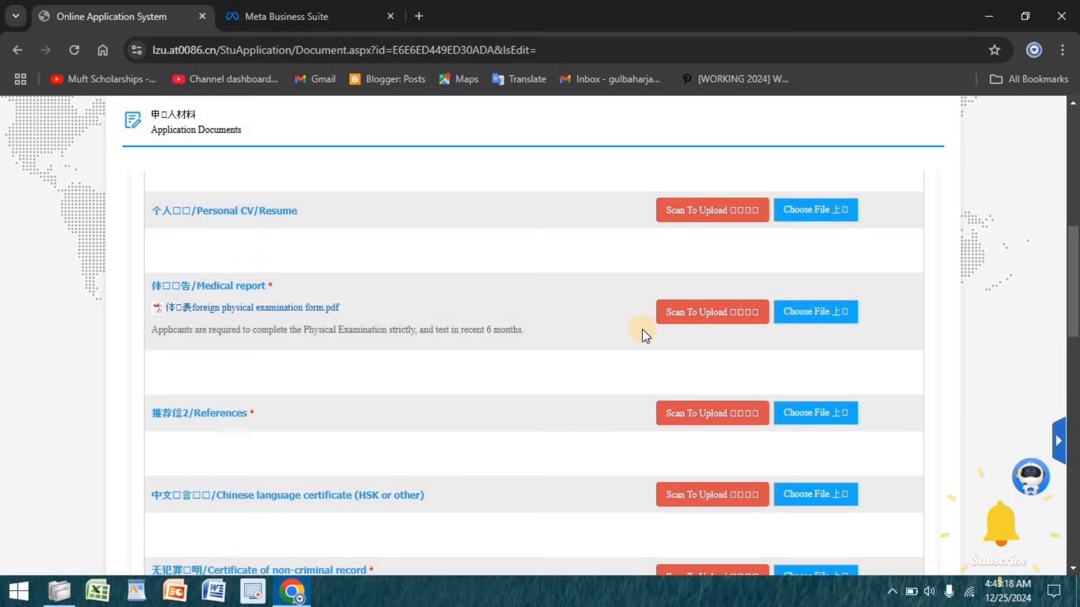
scroll(642, 330, down, 2)
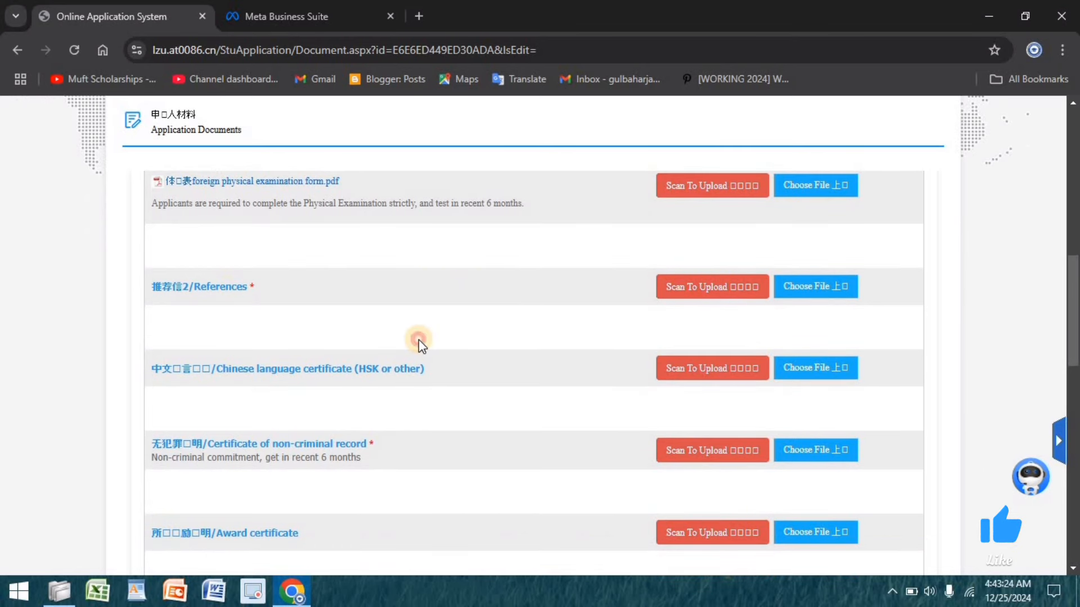
scroll(419, 339, down, 3)
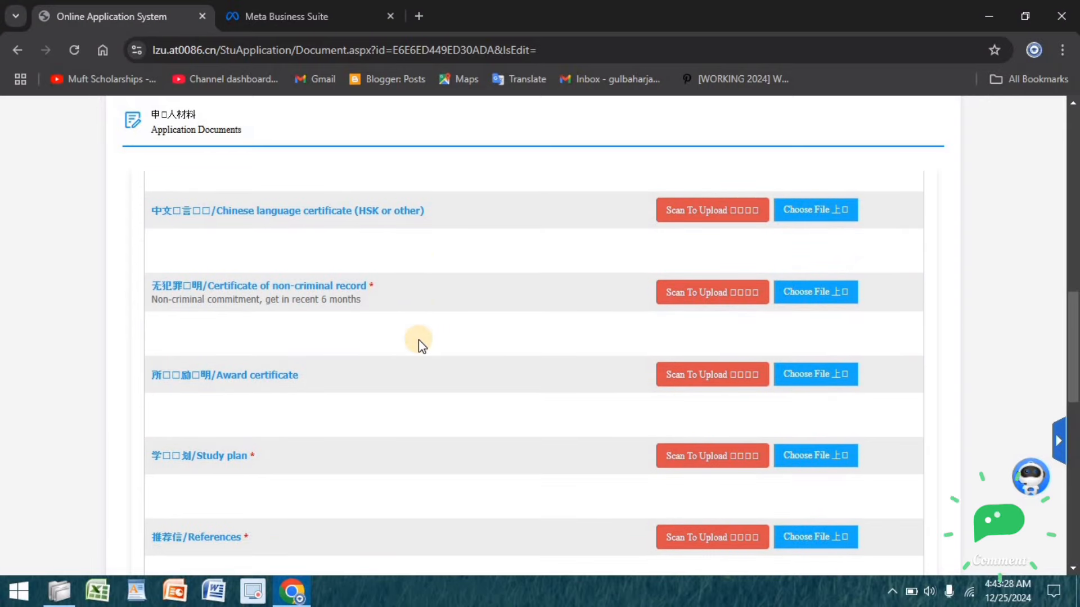
scroll(418, 340, down, 1)
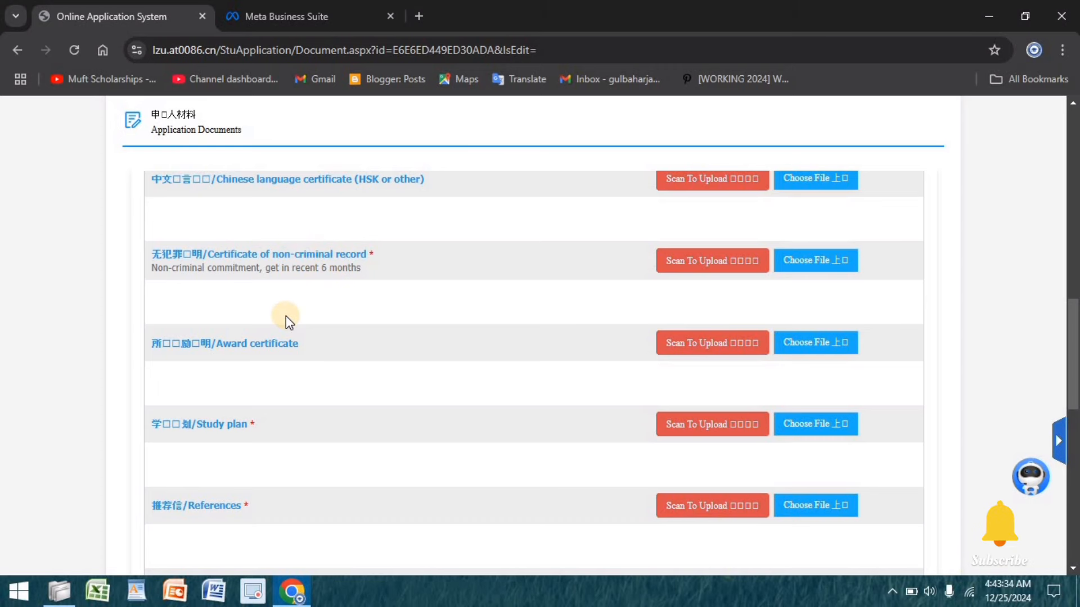
scroll(286, 315, down, 3)
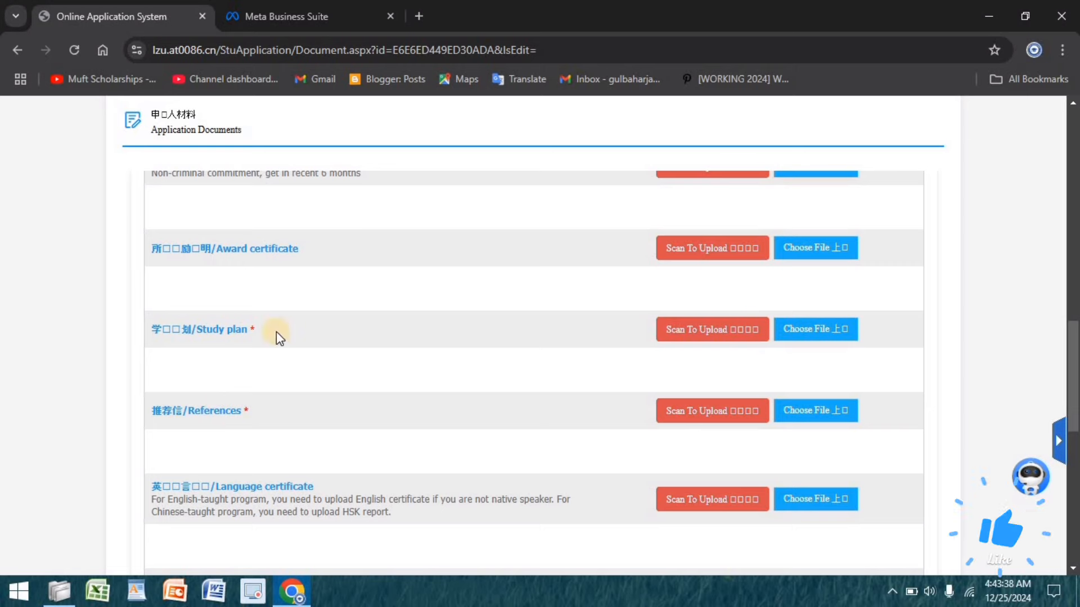
scroll(295, 245, up, 5)
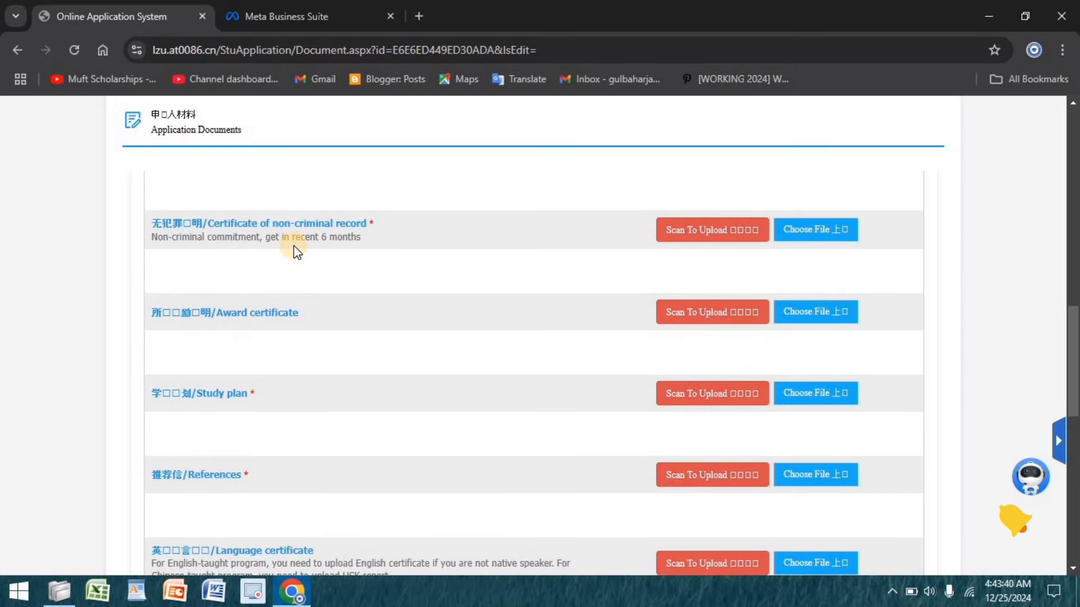
scroll(294, 245, up, 1)
scroll(294, 245, down, 5)
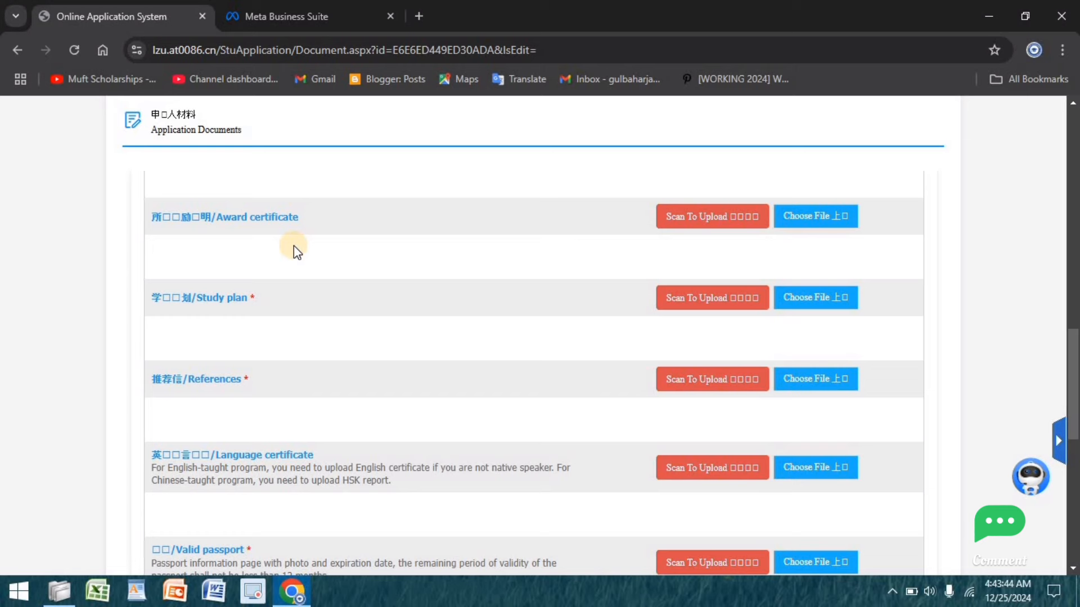
scroll(293, 246, down, 2)
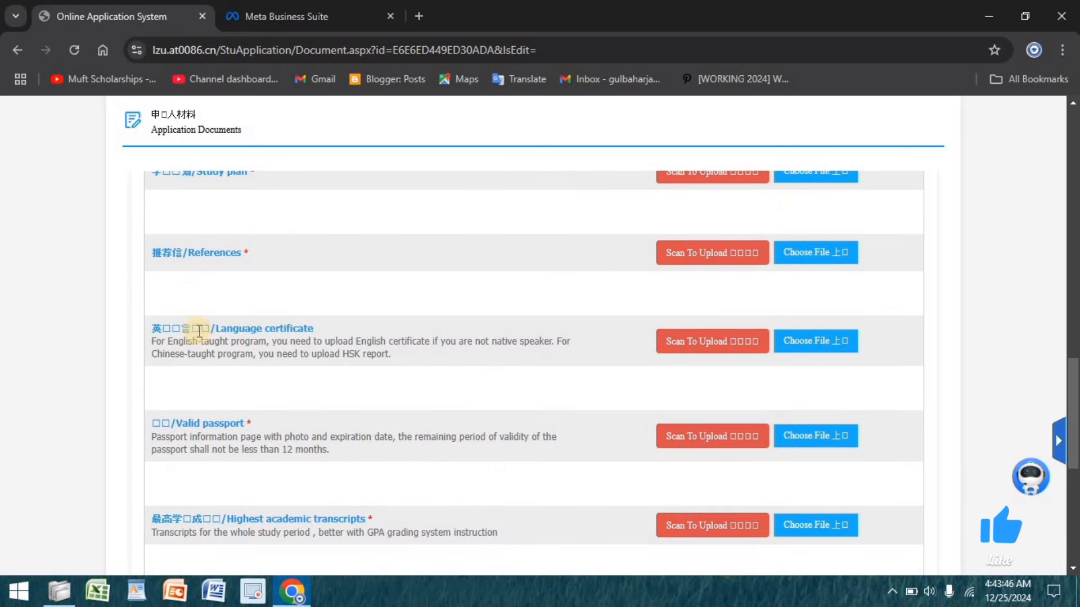
double_click(405, 342)
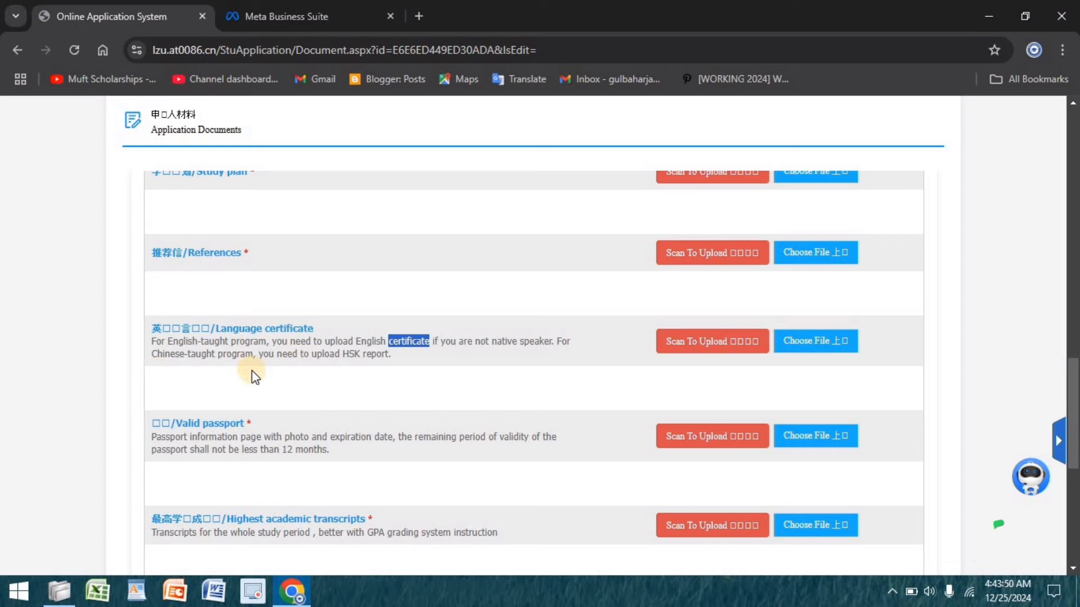
double_click(341, 343)
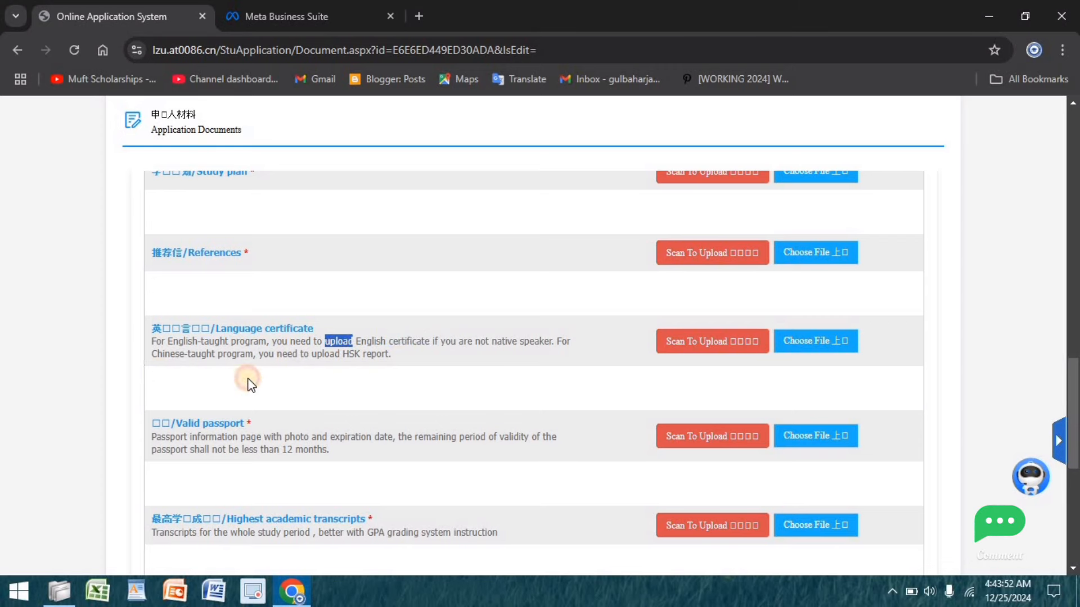
click(256, 398)
scroll(256, 398, down, 1)
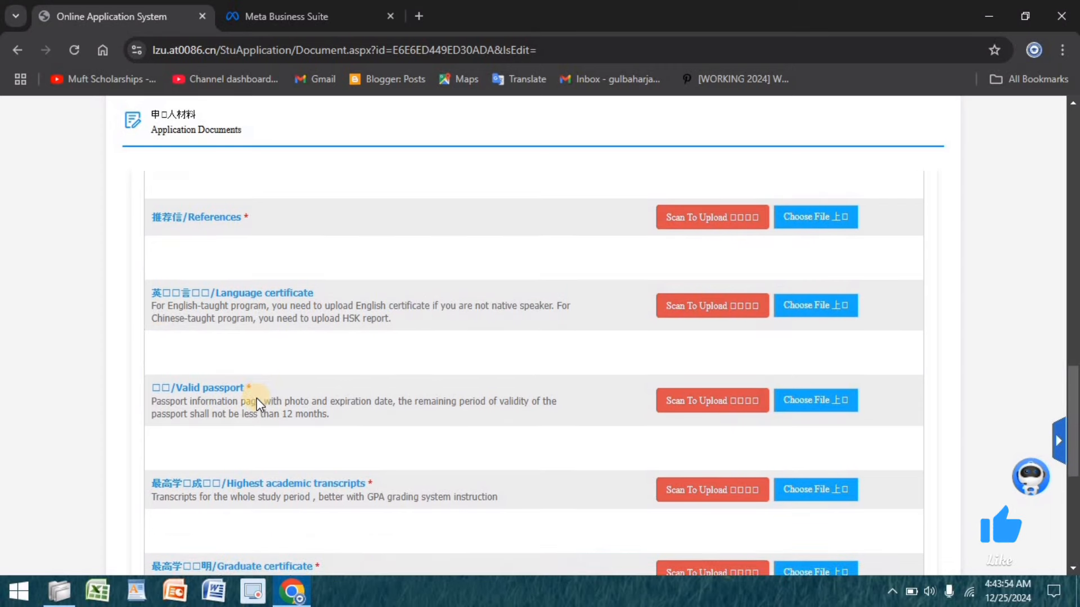
scroll(256, 397, down, 1)
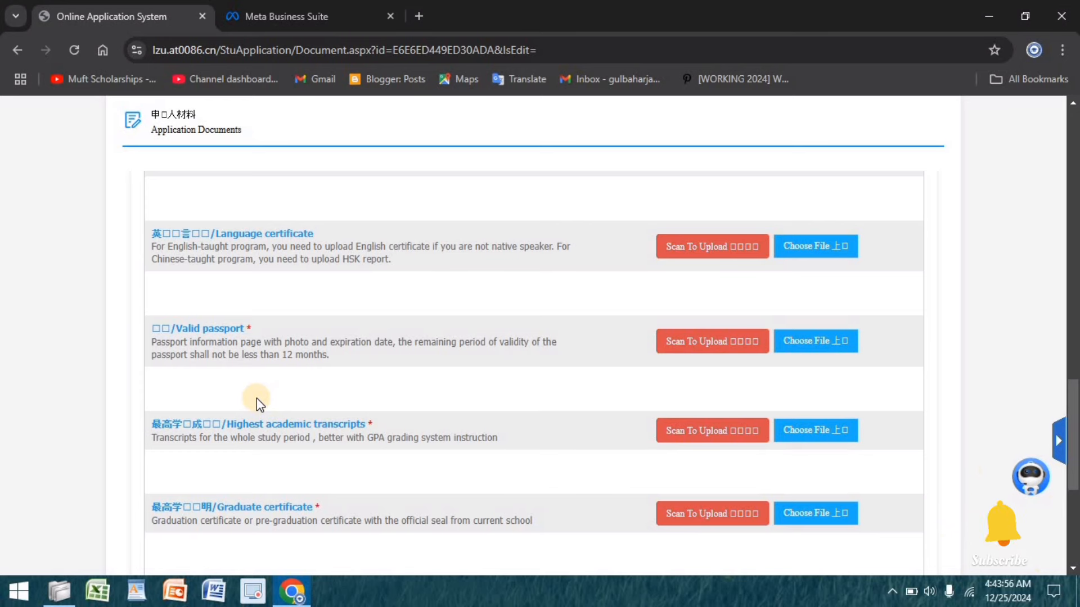
scroll(256, 399, down, 1)
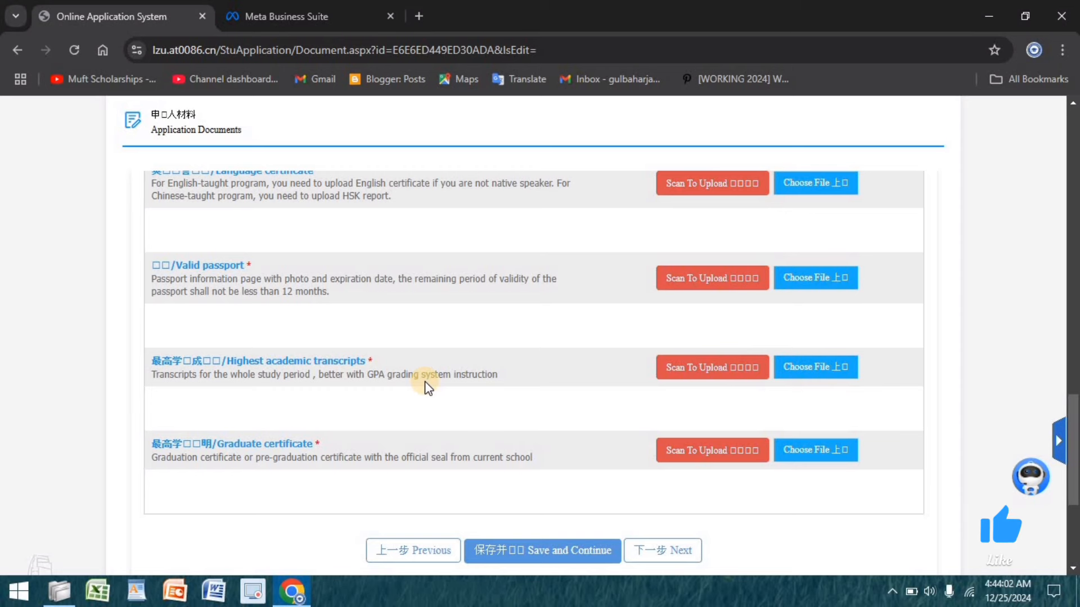
scroll(427, 387, down, 1)
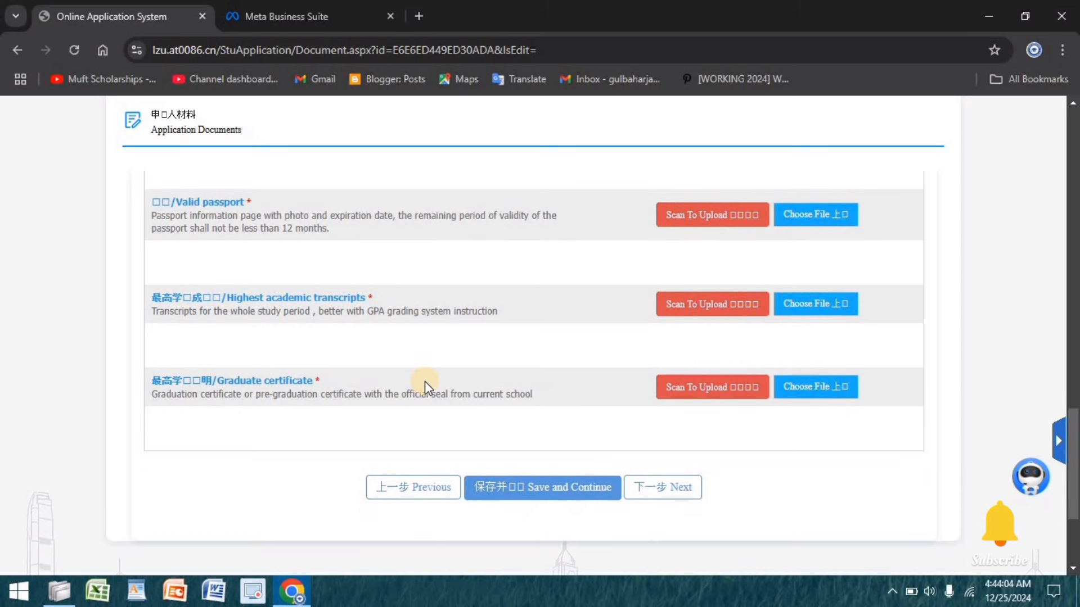
Save the Documents step despite the Medical report warning, then go Next to More information.
click(534, 494)
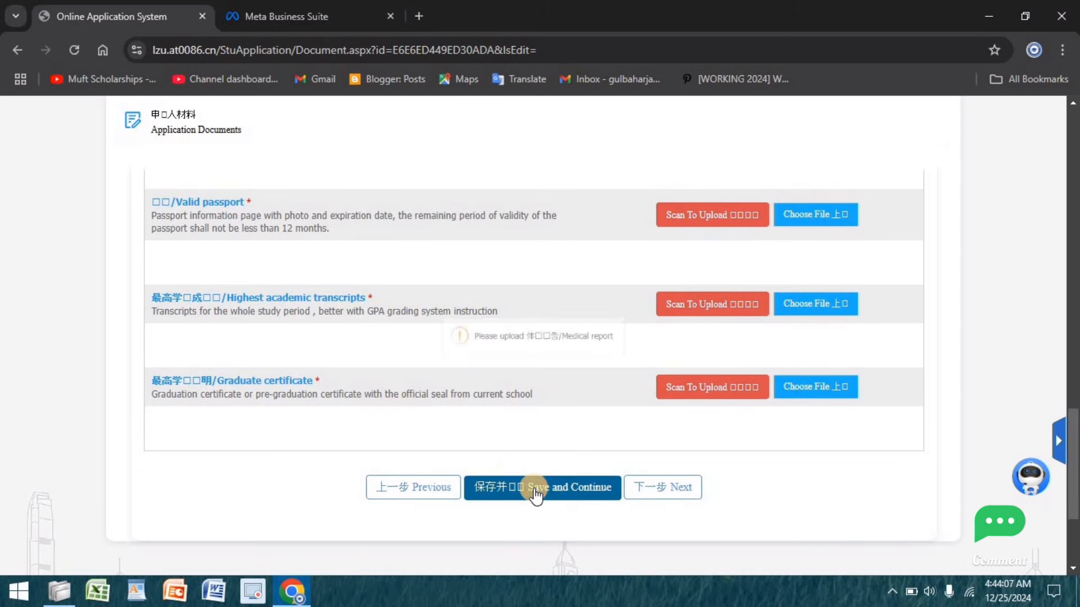
click(651, 489)
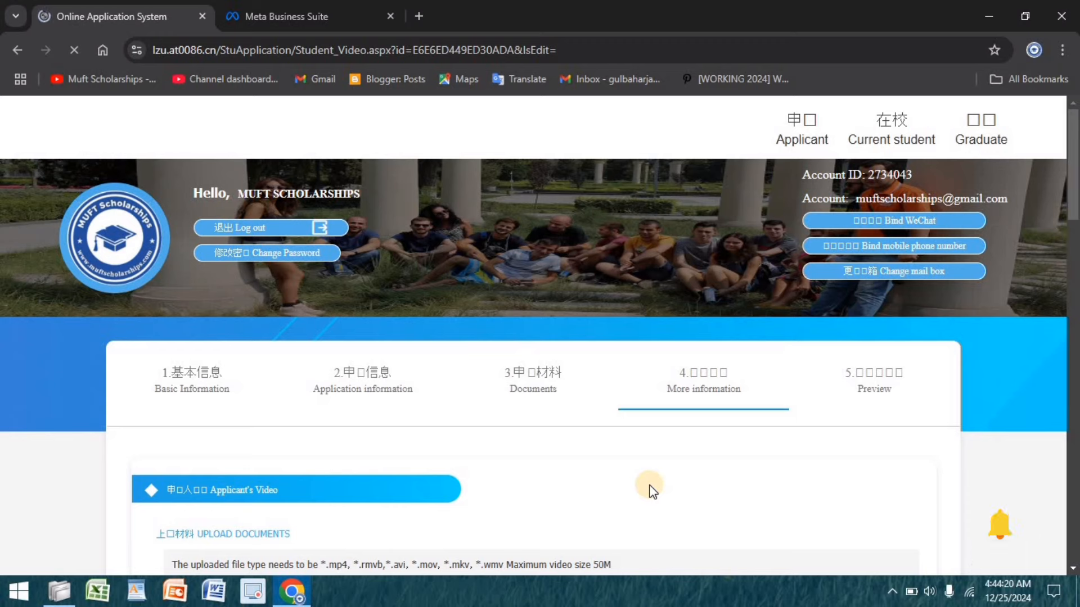
scroll(653, 491, down, 5)
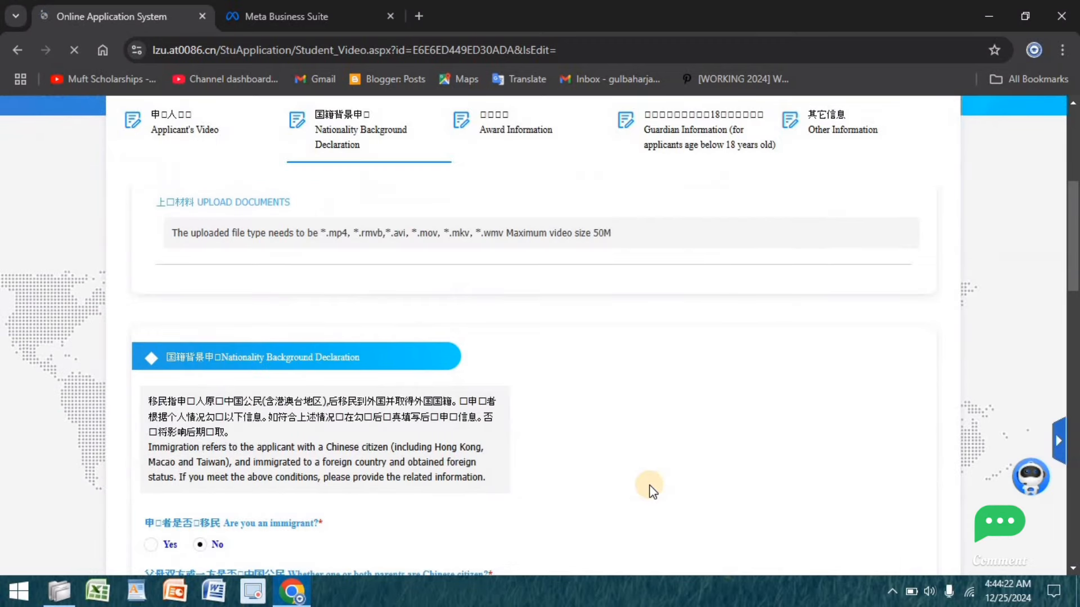
scroll(652, 491, up, 1)
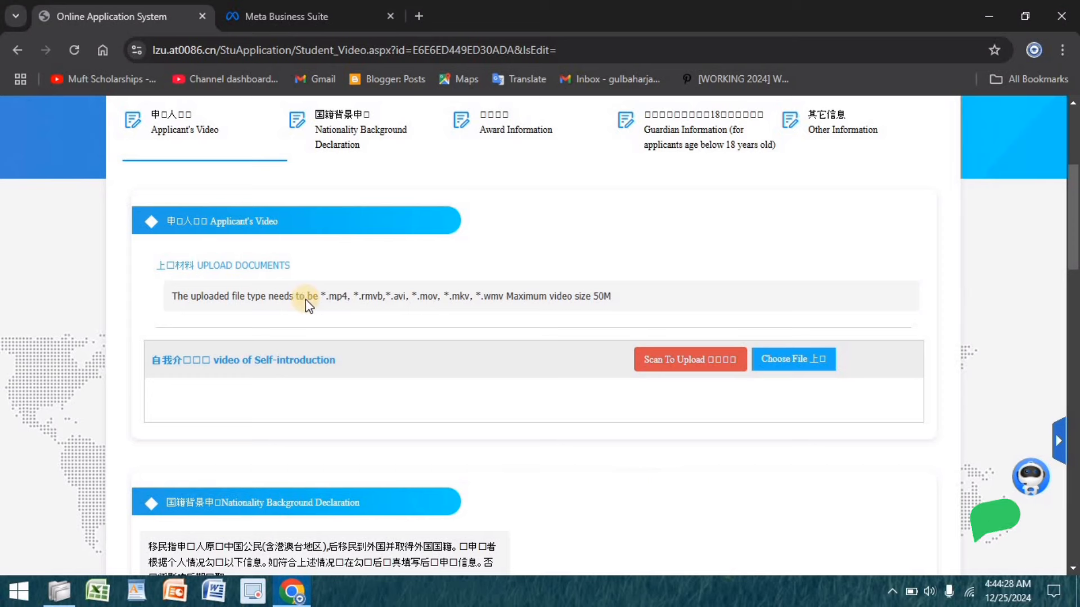
double_click(213, 297)
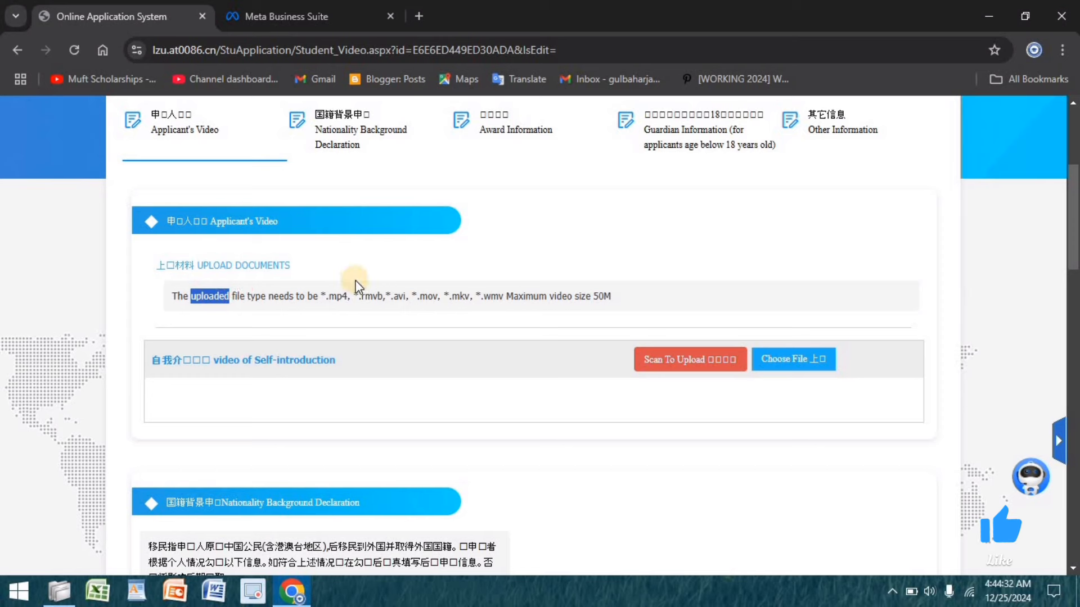
double_click(338, 295)
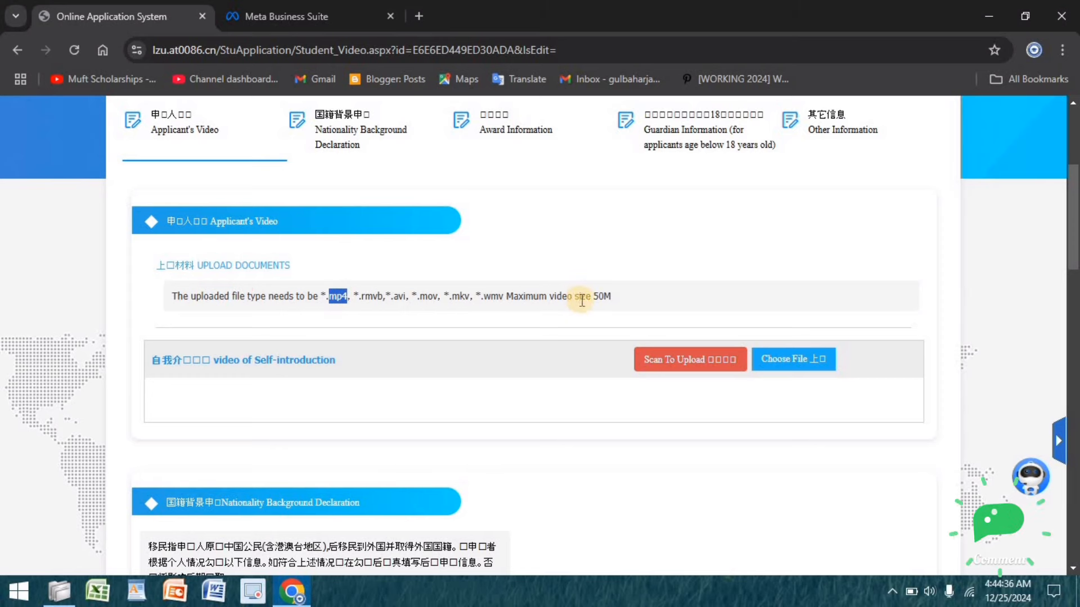
double_click(600, 297)
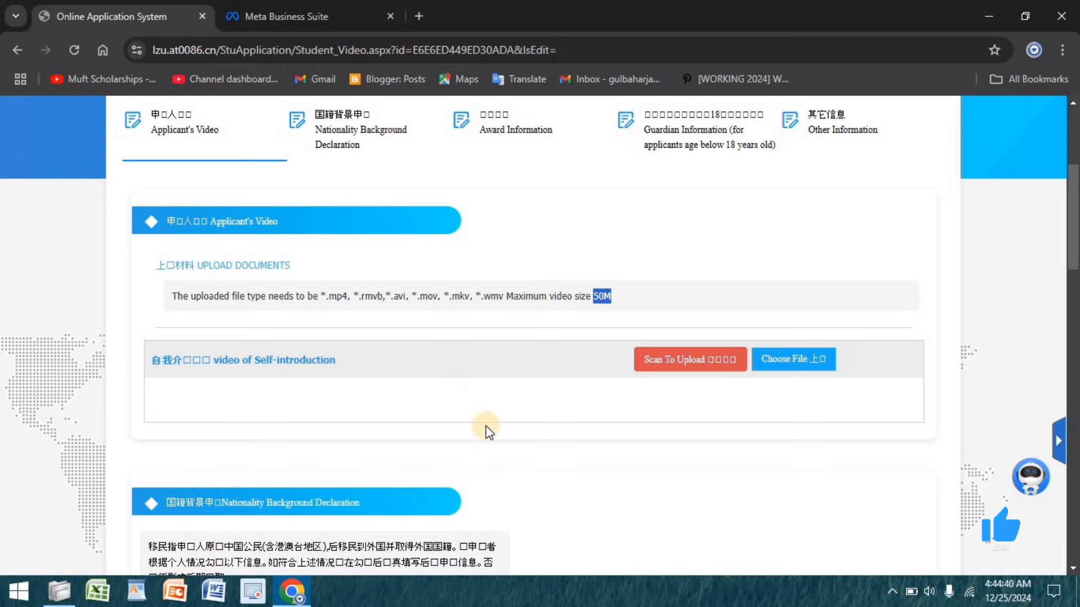
scroll(492, 433, down, 5)
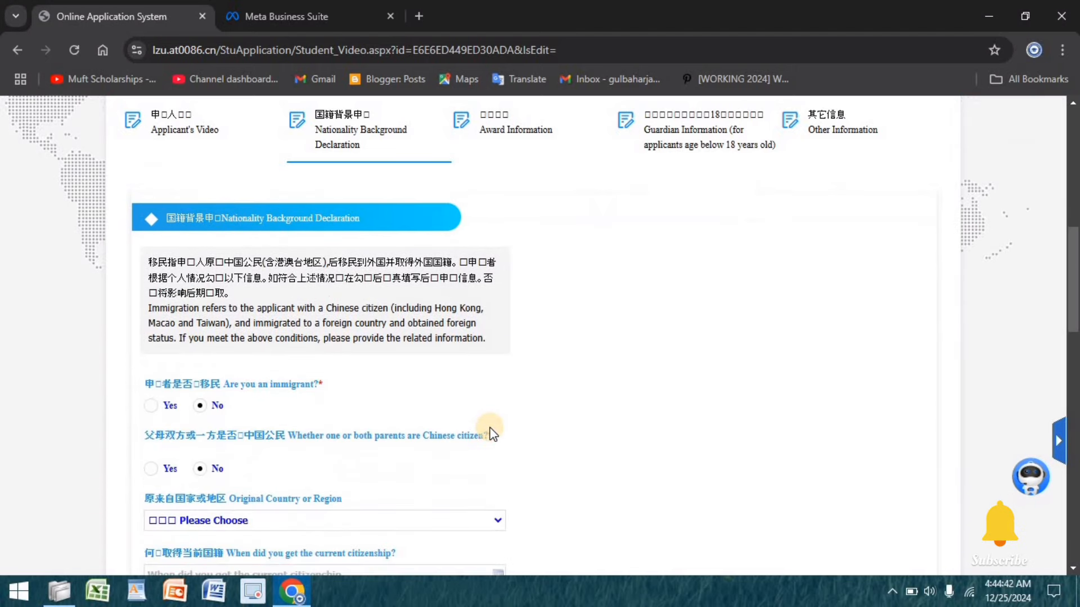
scroll(492, 433, down, 1)
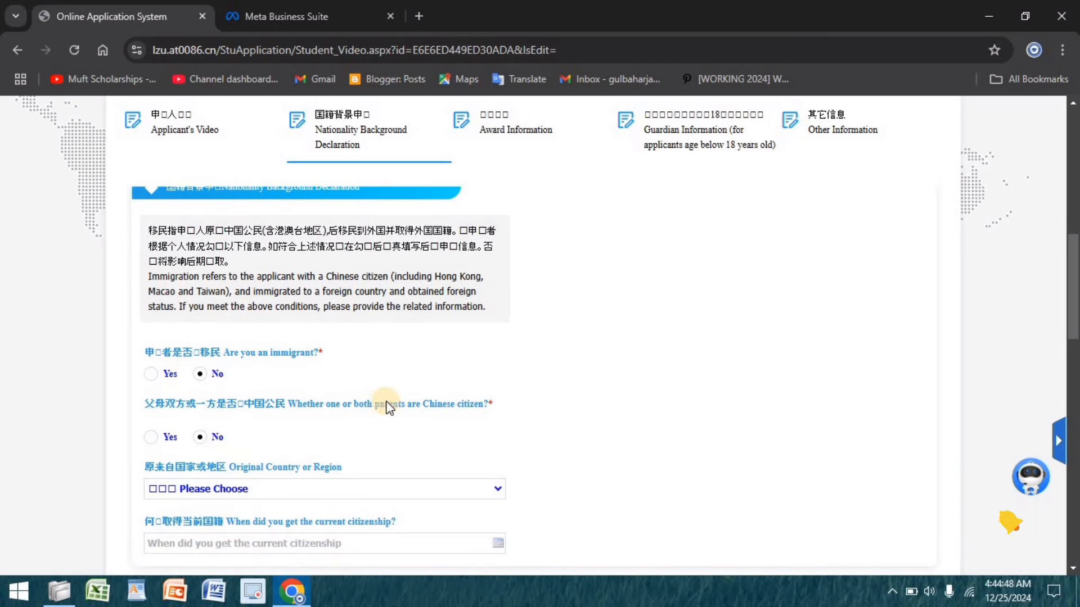
click(550, 405)
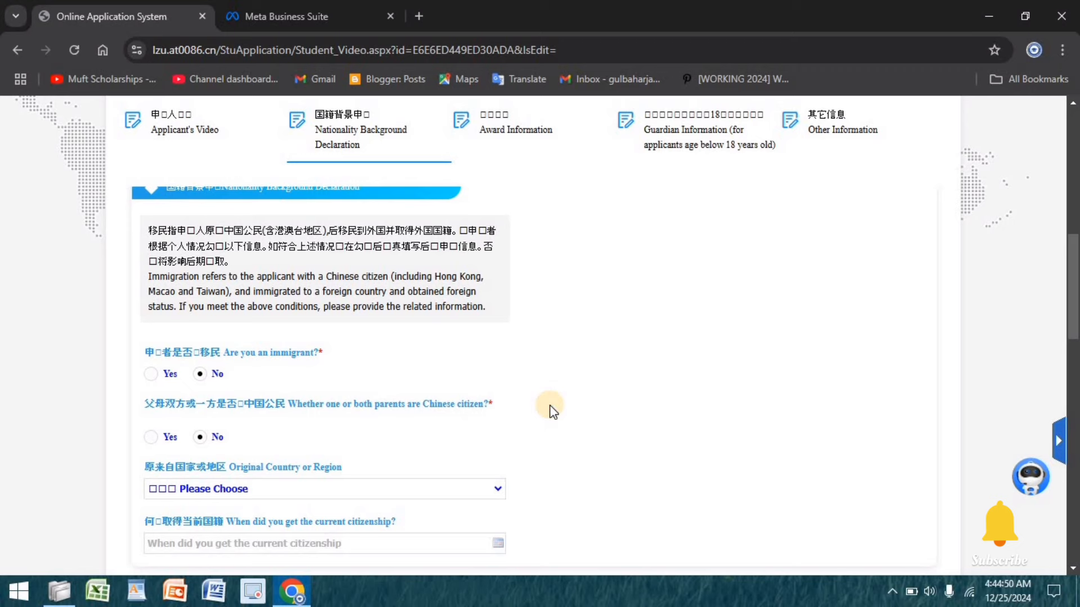
scroll(550, 406, down, 3)
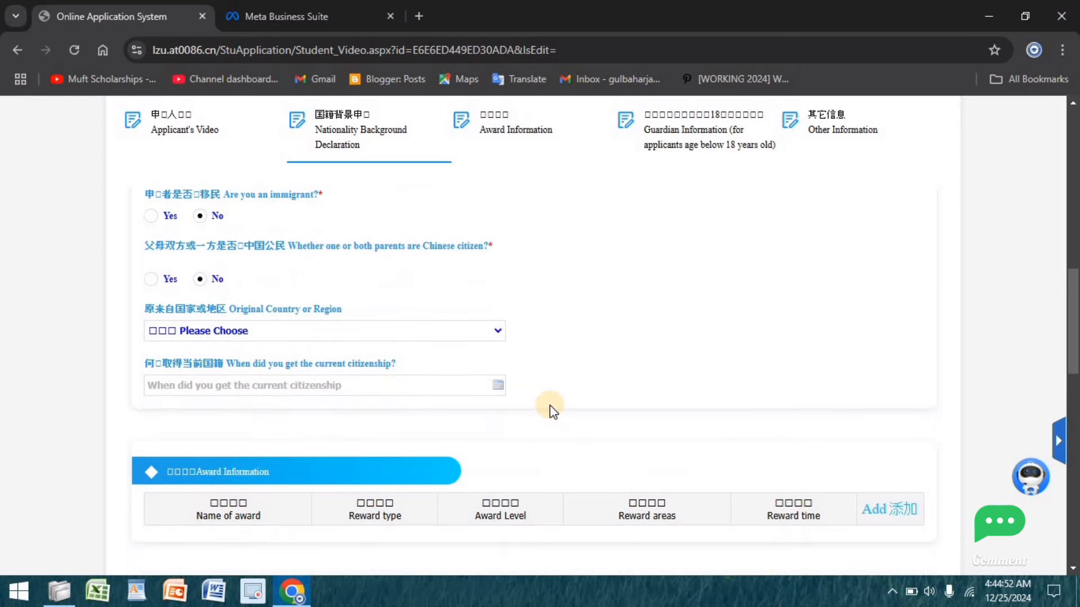
click(412, 336)
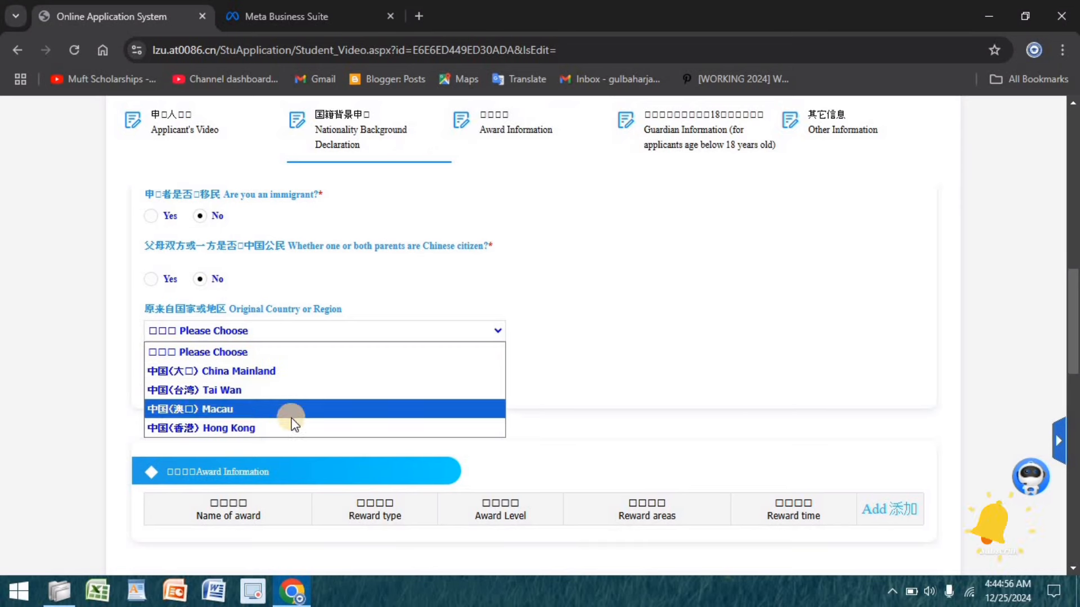
click(590, 347)
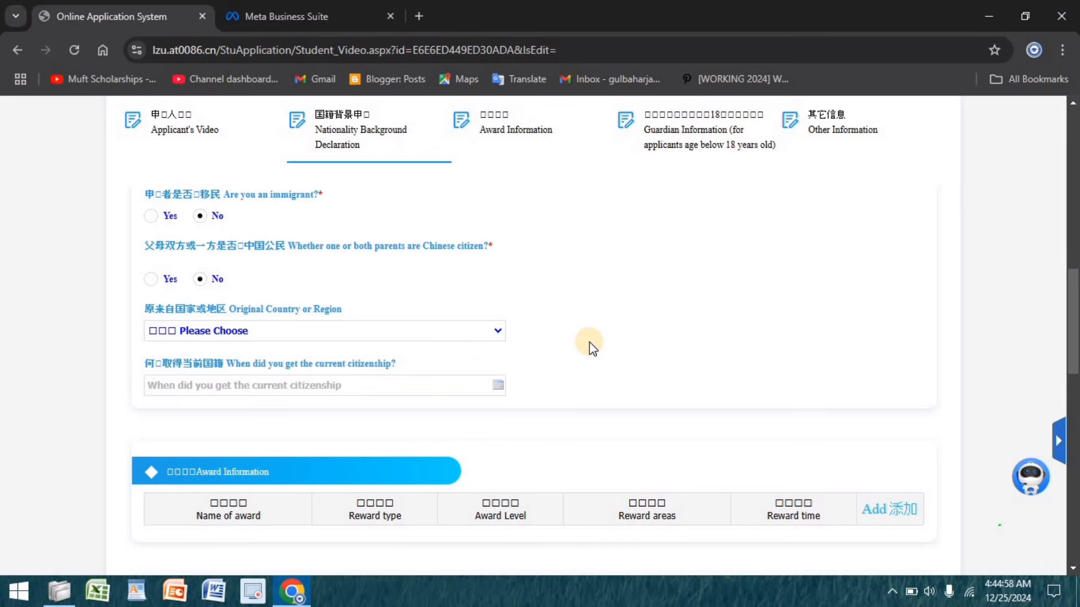
scroll(590, 347, down, 2)
scroll(590, 347, down, 1)
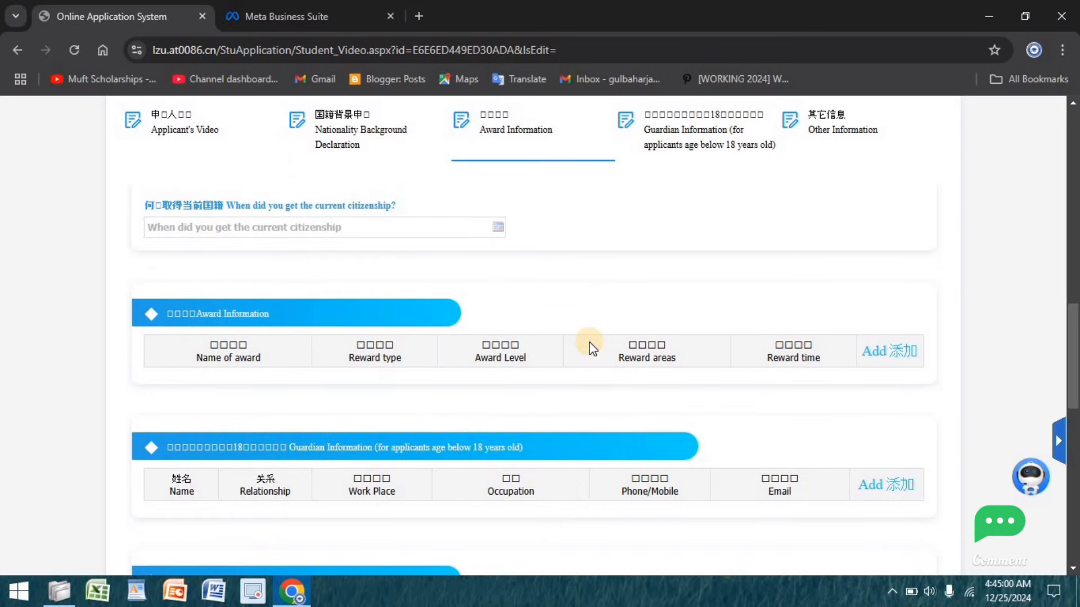
double_click(209, 312)
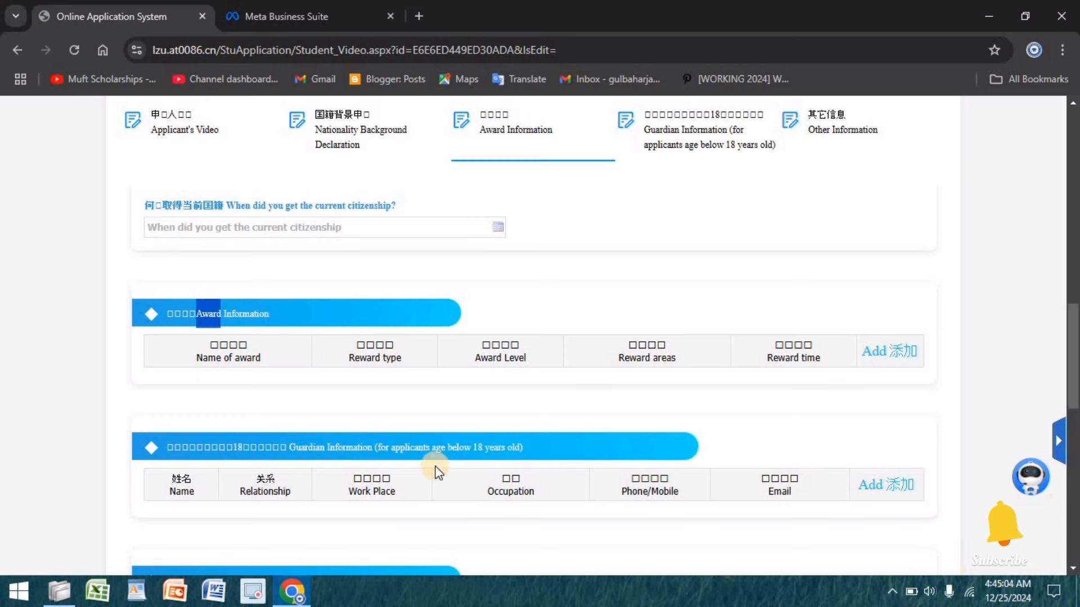
click(332, 448)
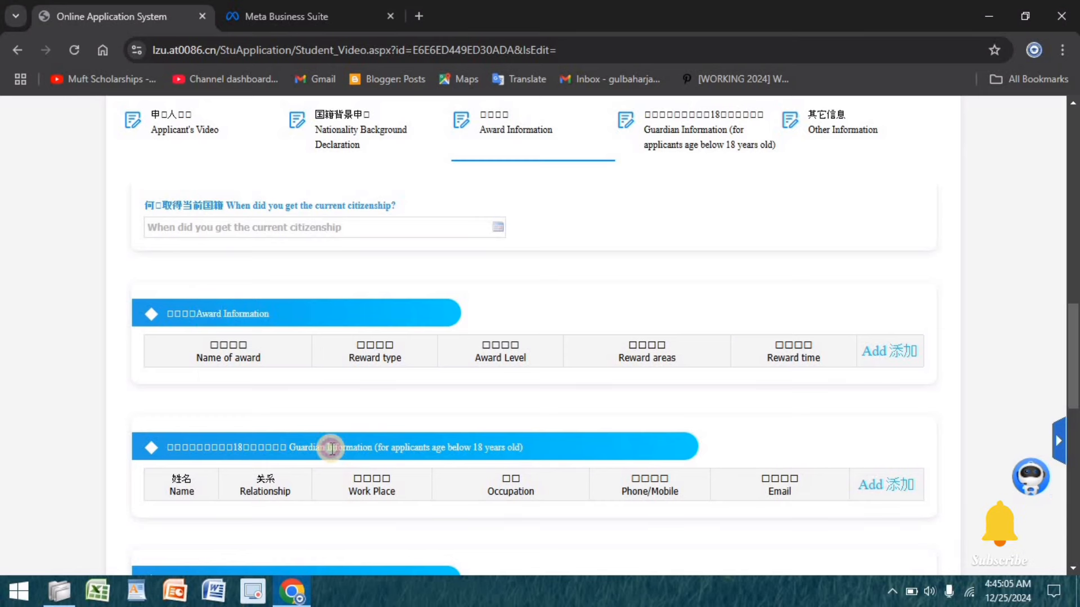
triple_click(461, 450)
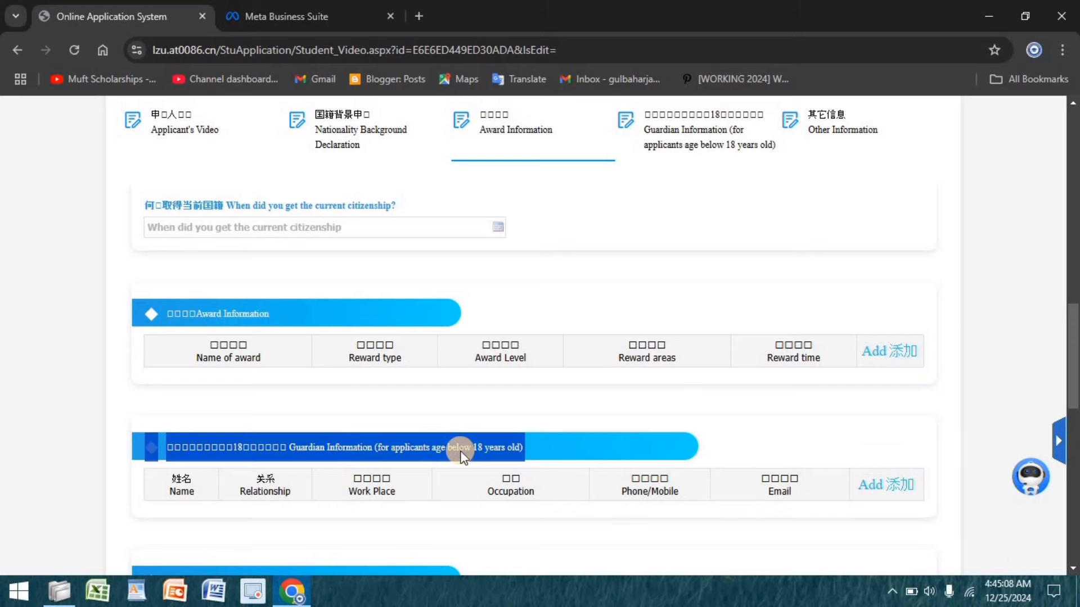
scroll(461, 453, up, 15)
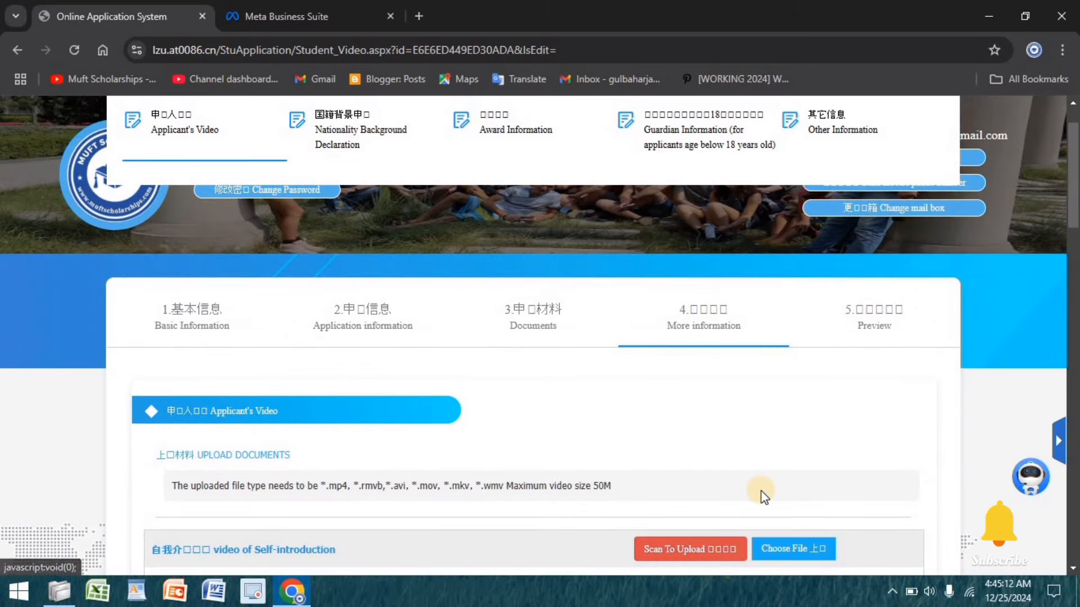
scroll(764, 496, down, 10)
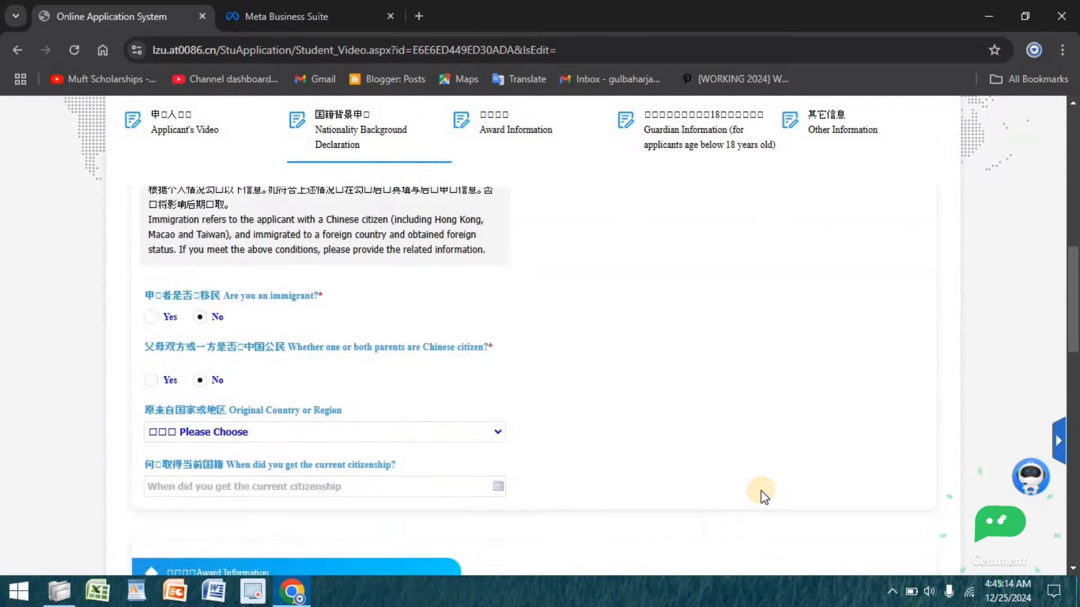
scroll(764, 496, down, 10)
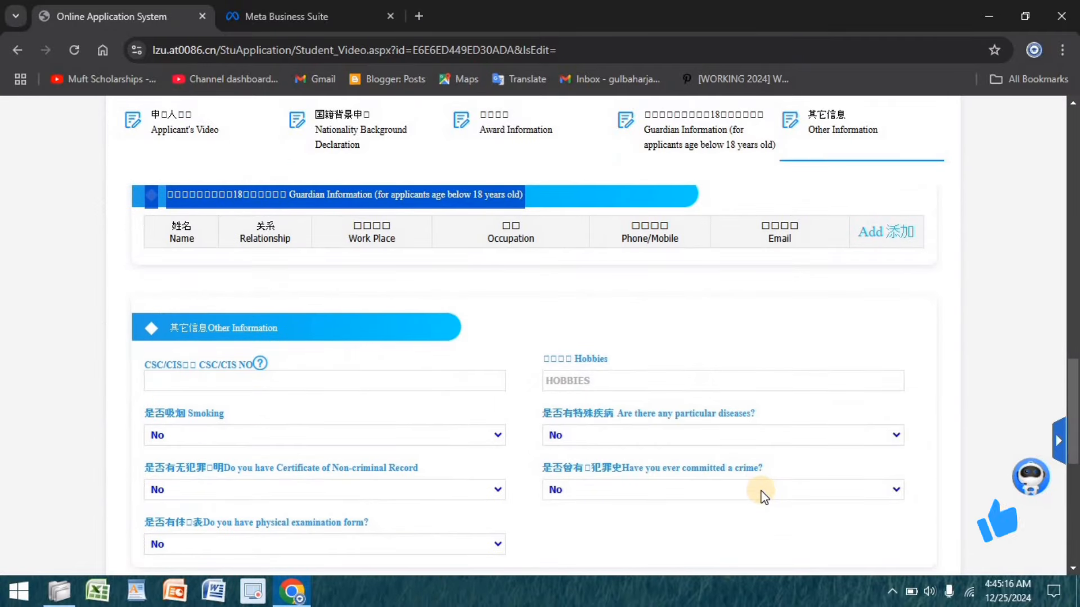
Check the CSC/CIS NO help note, leave CSC/CIS NO and Hobbies empty, and go to Preview.
scroll(763, 496, down, 2)
click(357, 279)
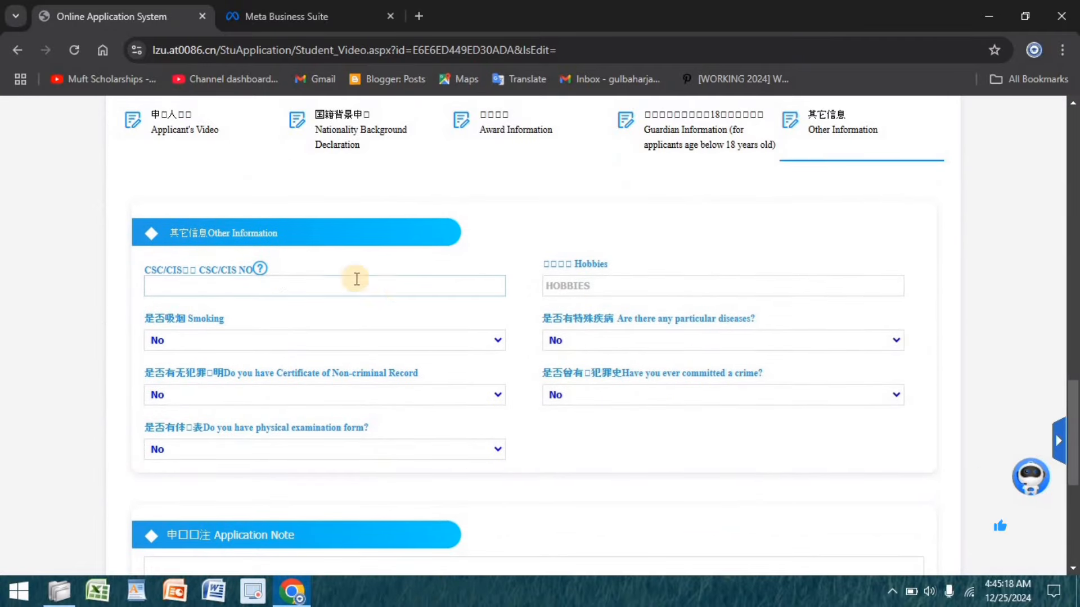
click(261, 269)
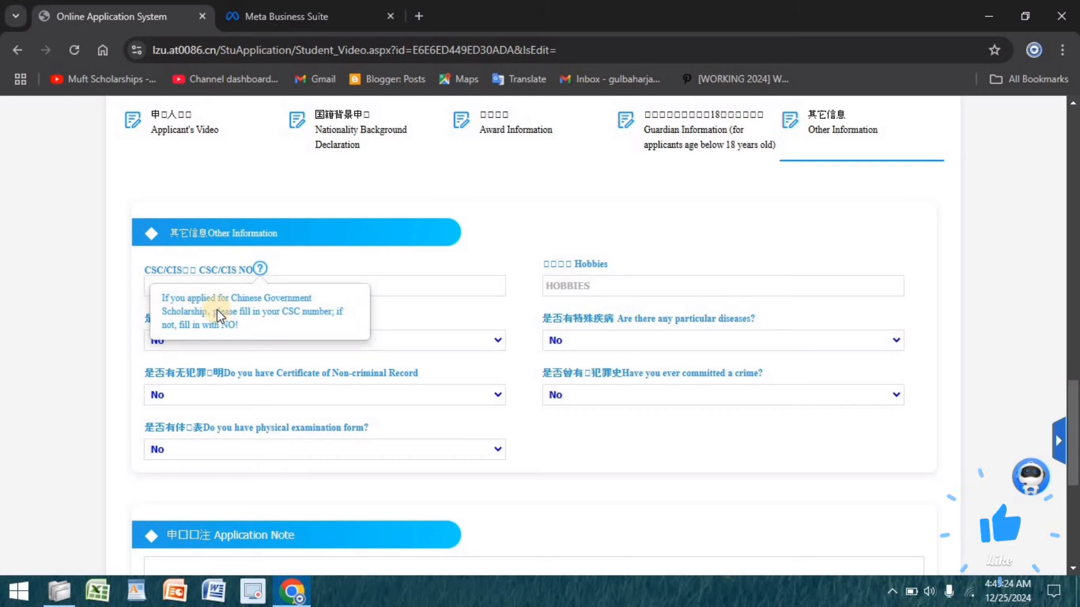
click(422, 283)
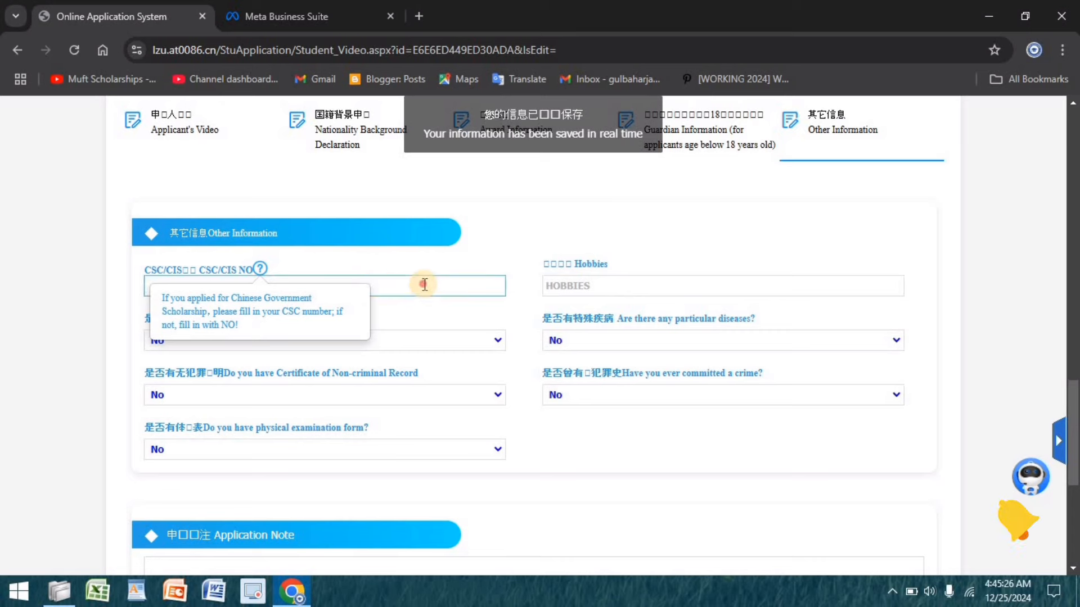
click(482, 254)
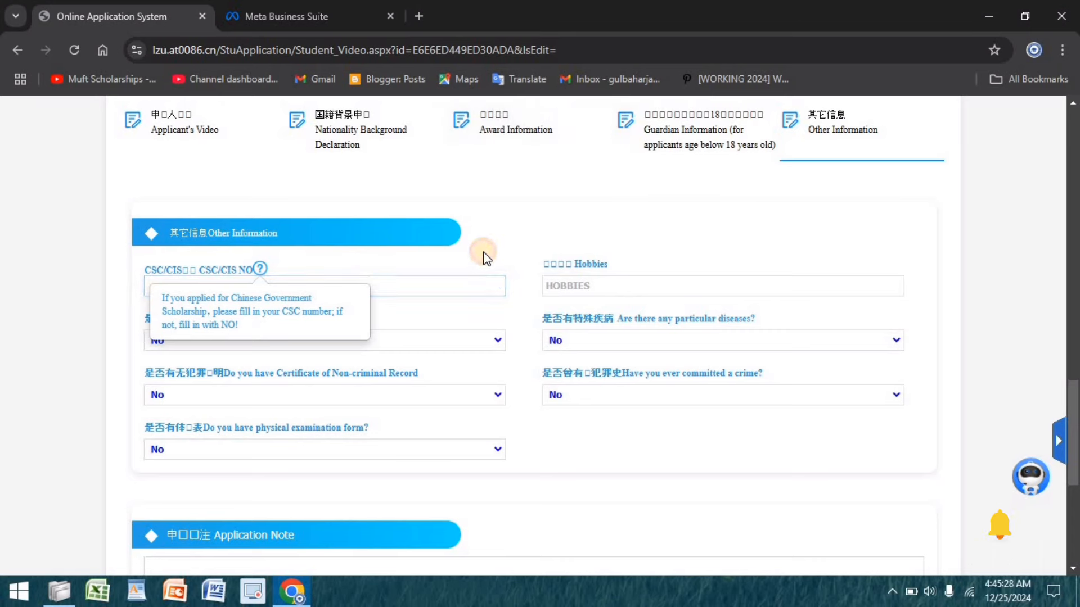
click(378, 281)
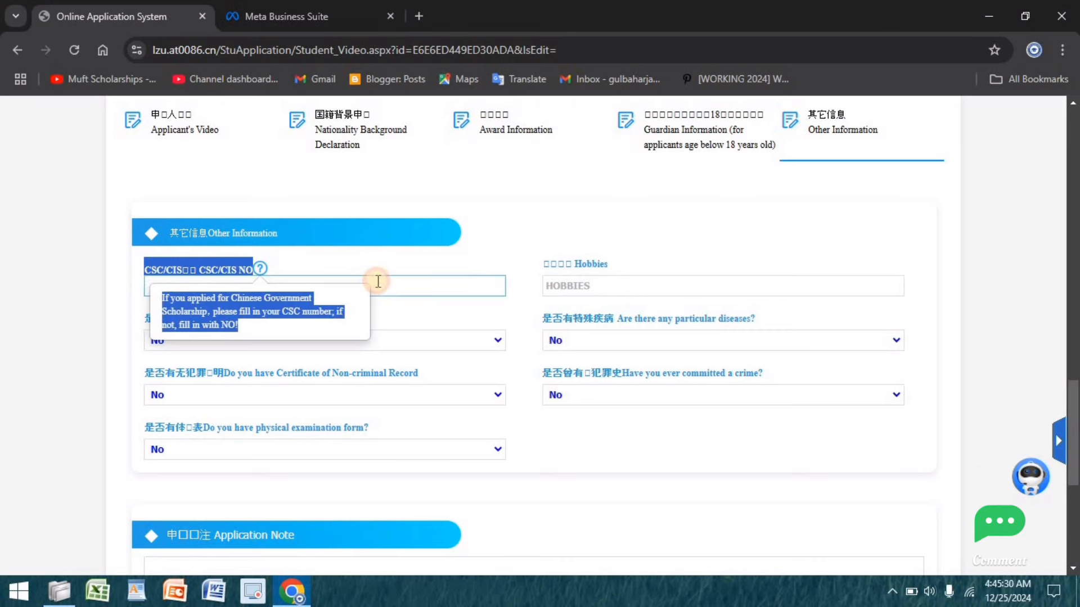
click(588, 287)
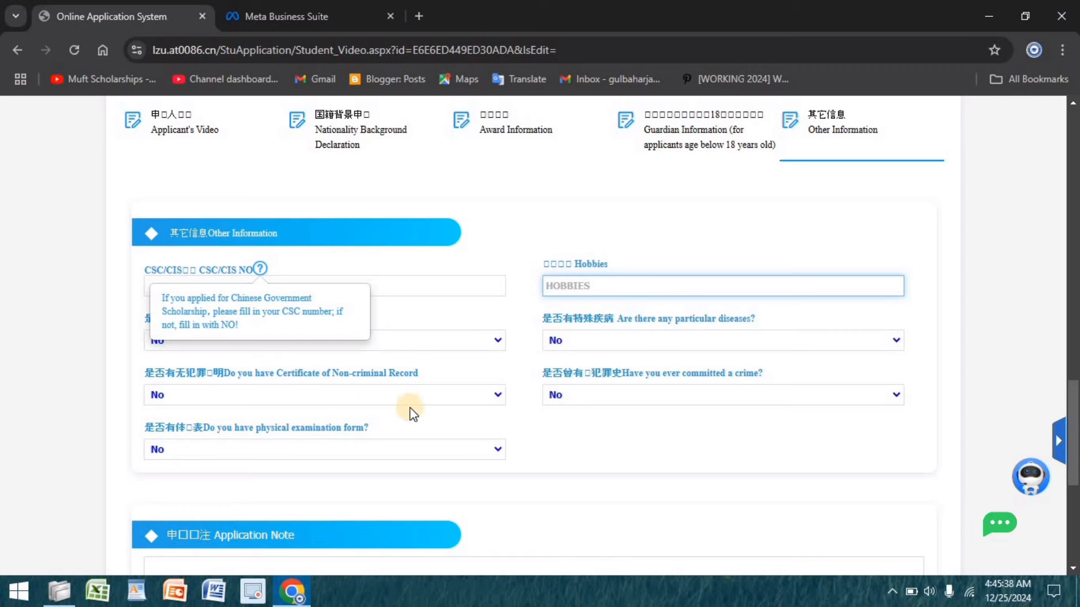
click(577, 511)
scroll(576, 508, down, 5)
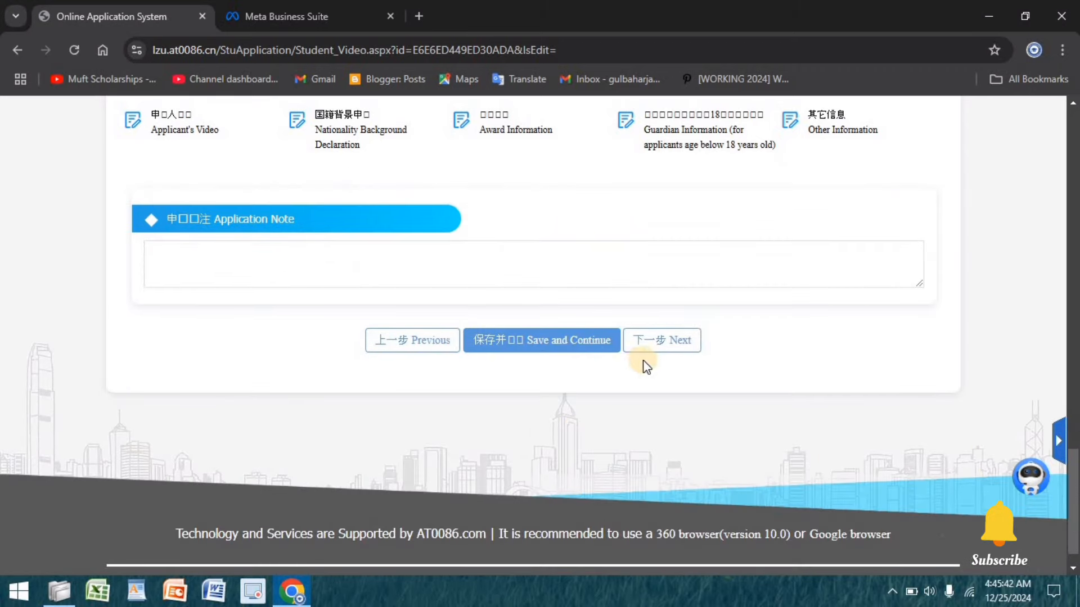
click(669, 348)
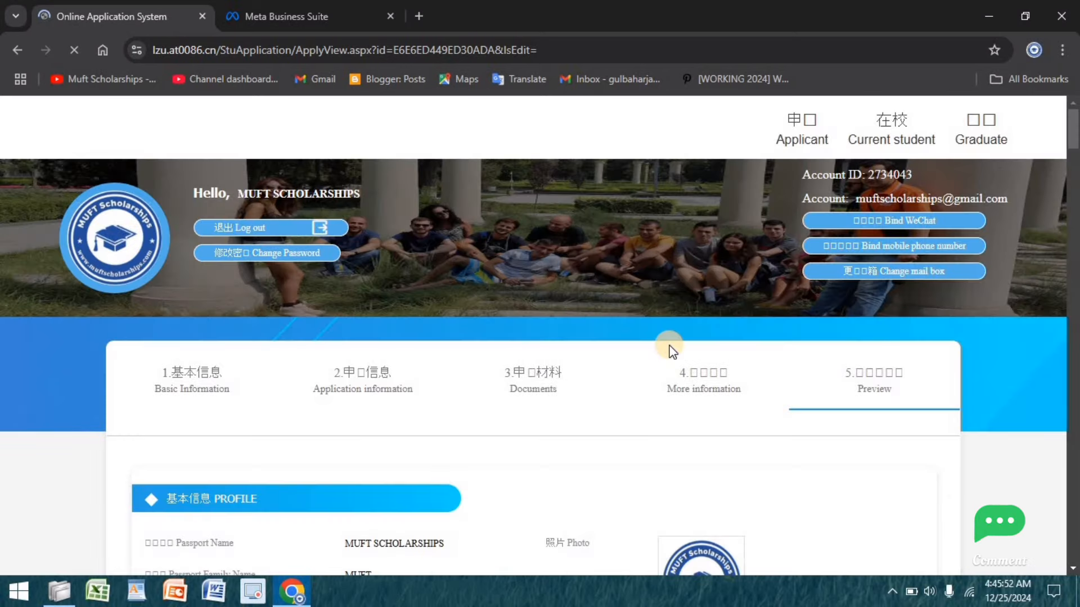
Scroll through the full application preview until the submit confirmation notice appears.
scroll(672, 350, down, 15)
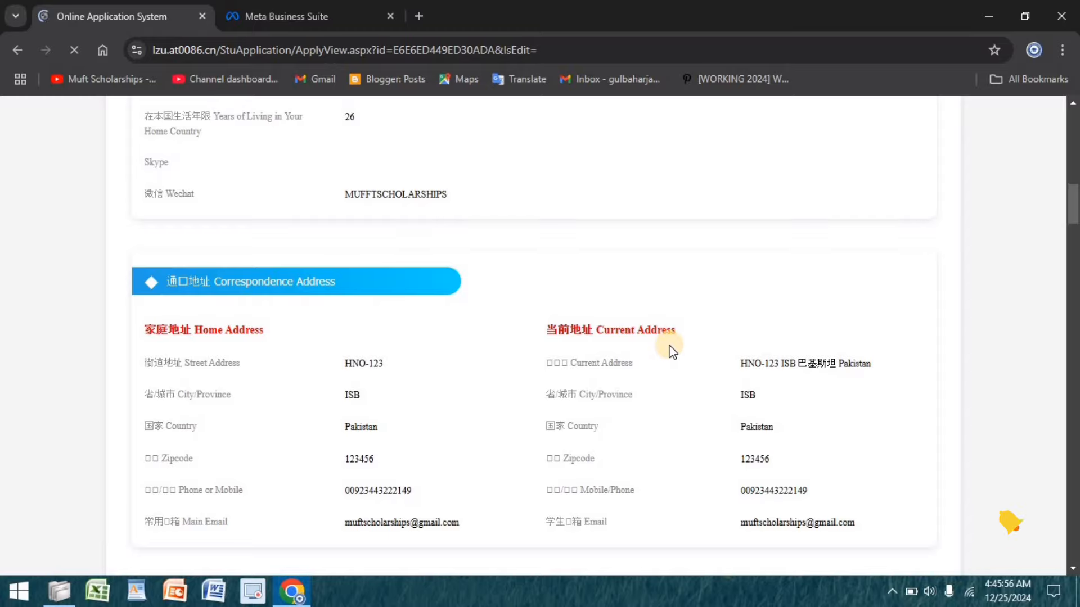
scroll(672, 350, down, 17)
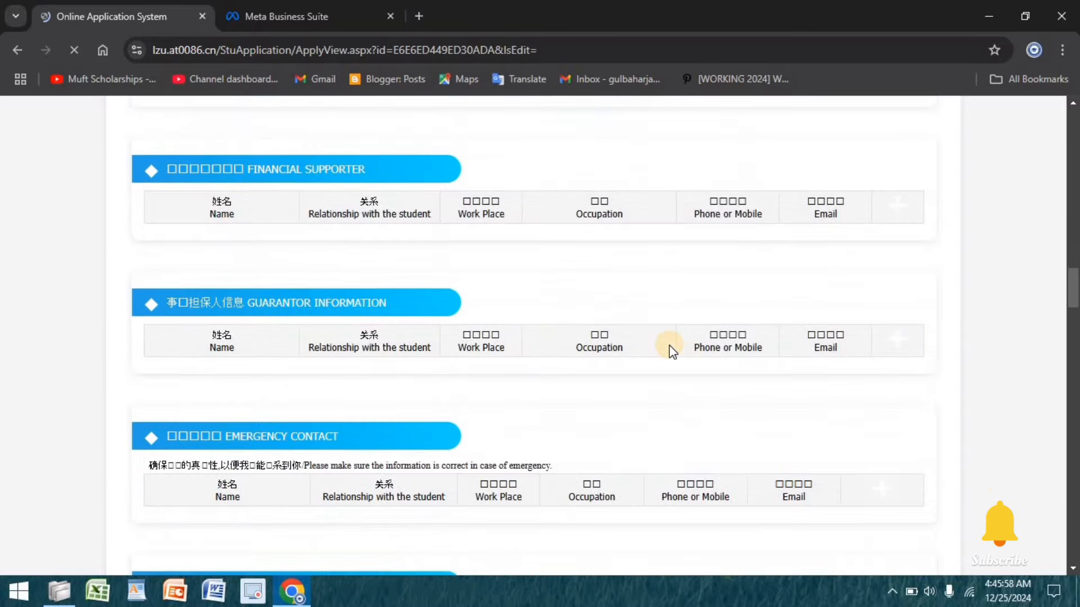
scroll(672, 350, down, 12)
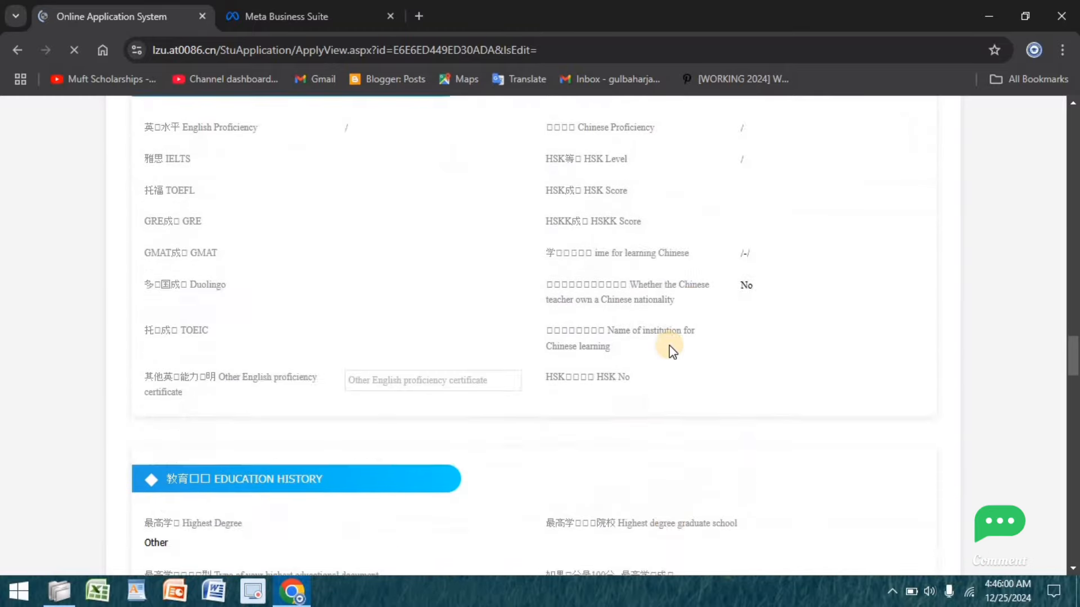
scroll(672, 350, down, 15)
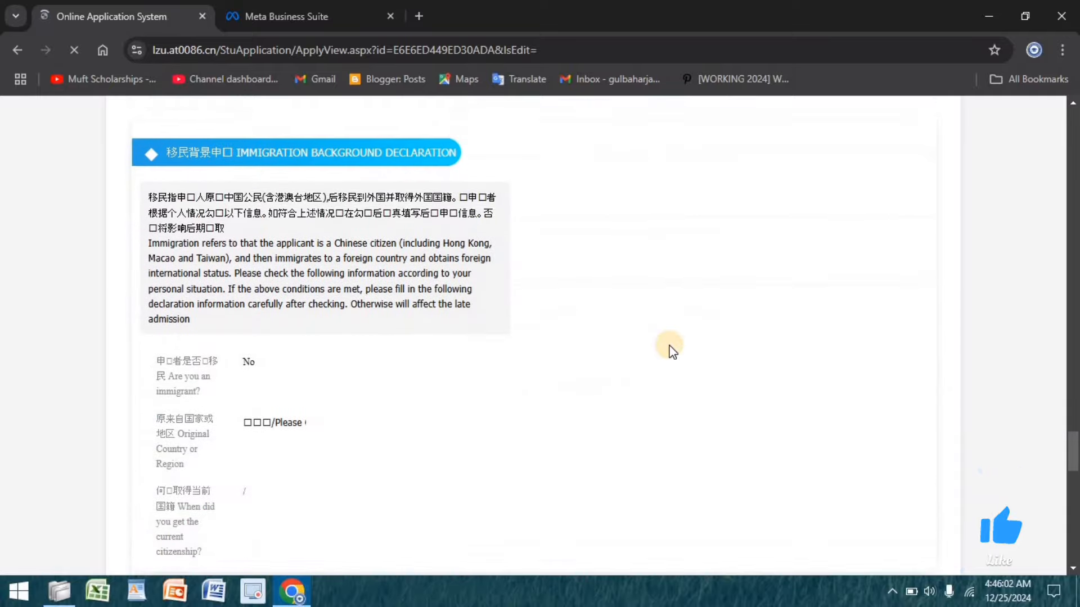
scroll(672, 350, down, 12)
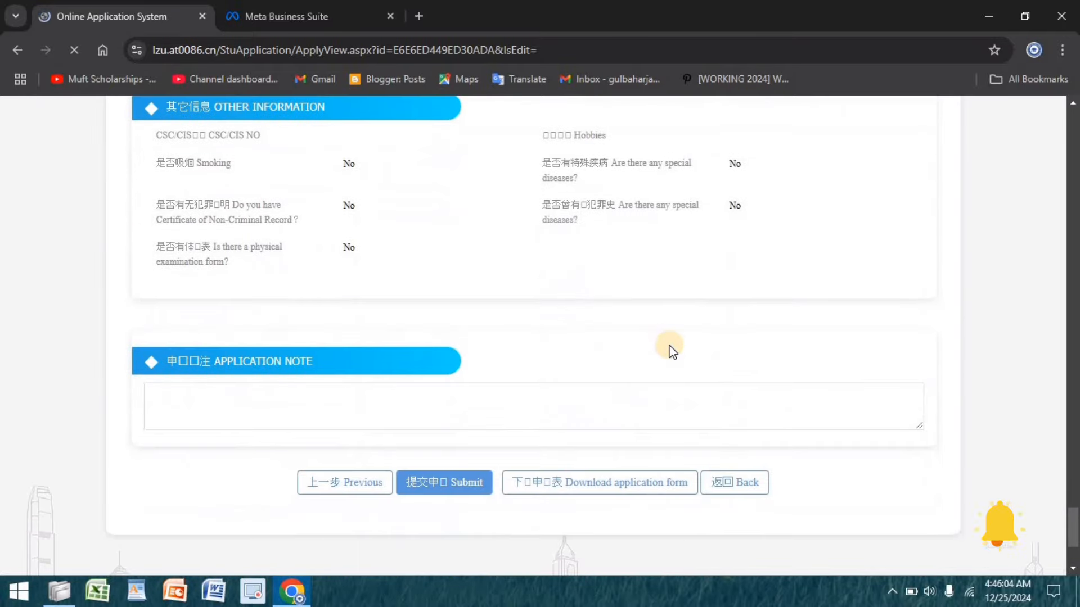
scroll(670, 346, down, 3)
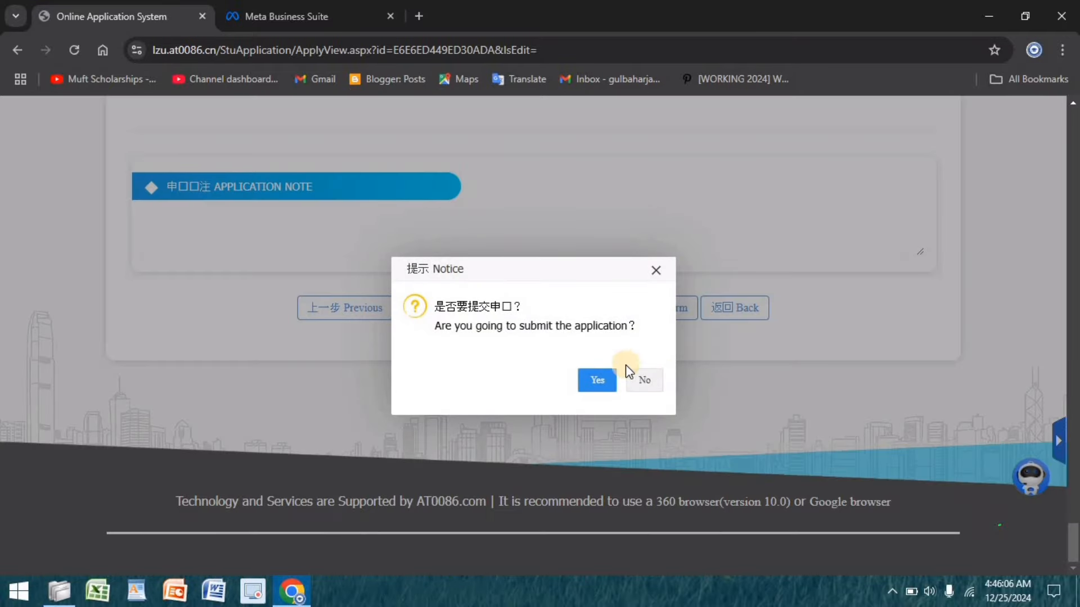